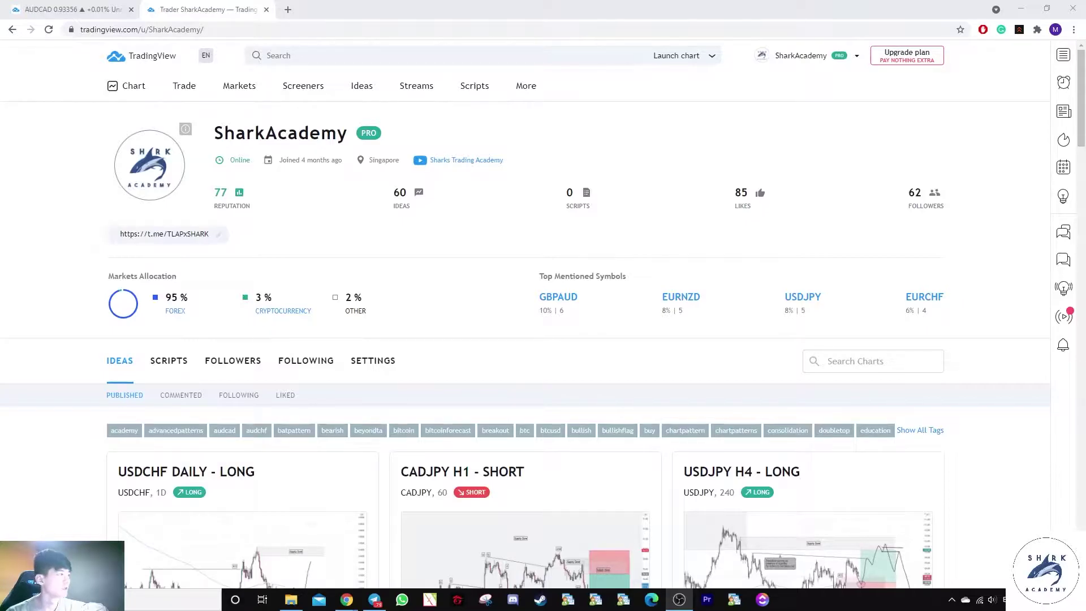
# Close the SharkAcademy profile page and return to the AUDCAD chart
pyautogui.scroll(-1, 391, 237)
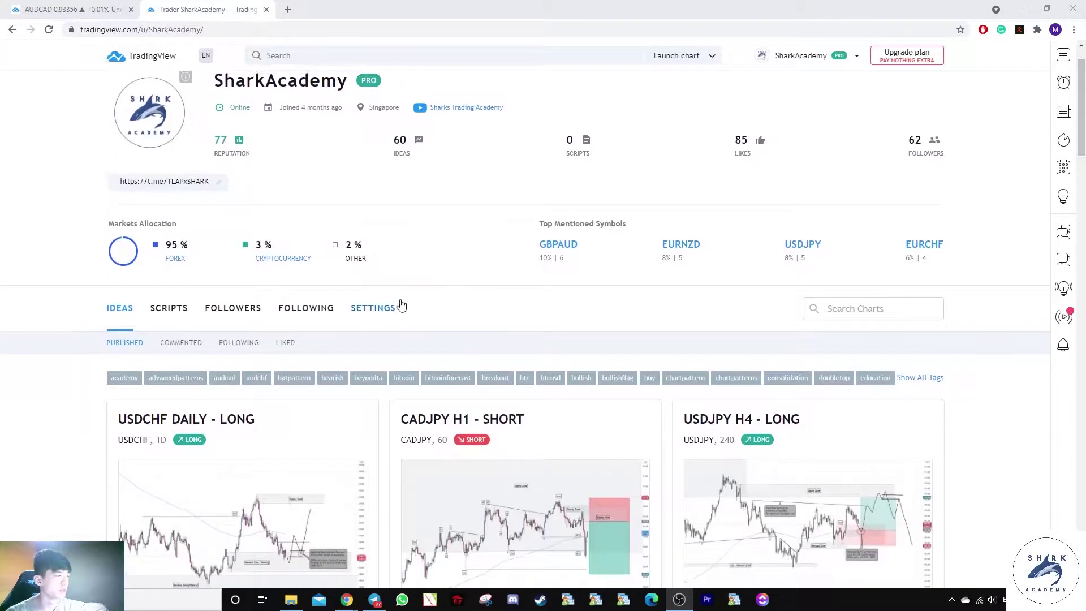
pyautogui.scroll(1, 407, 328)
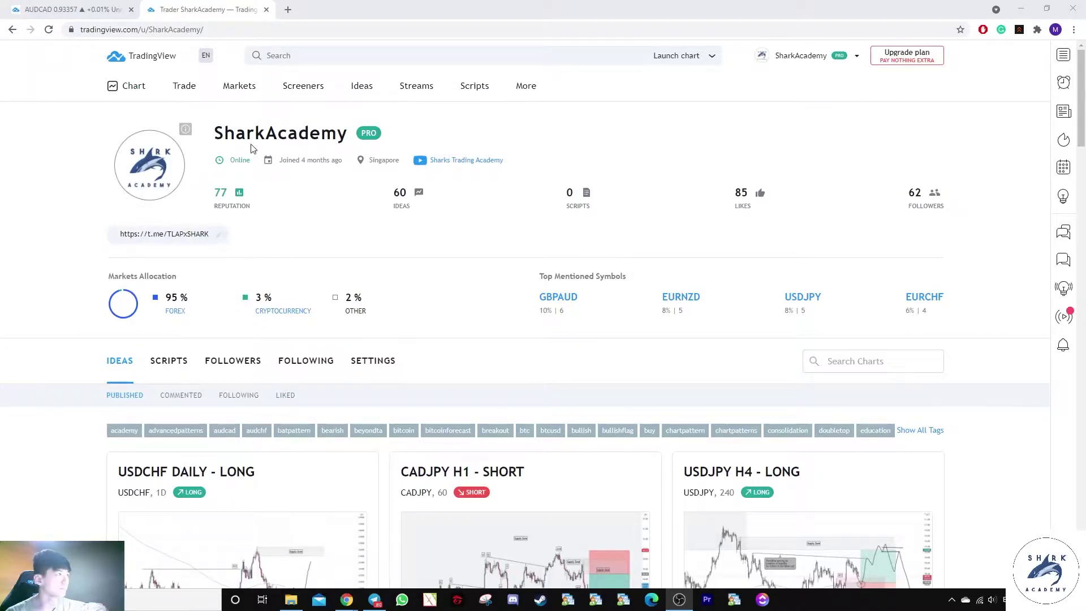
pyautogui.click(266, 10)
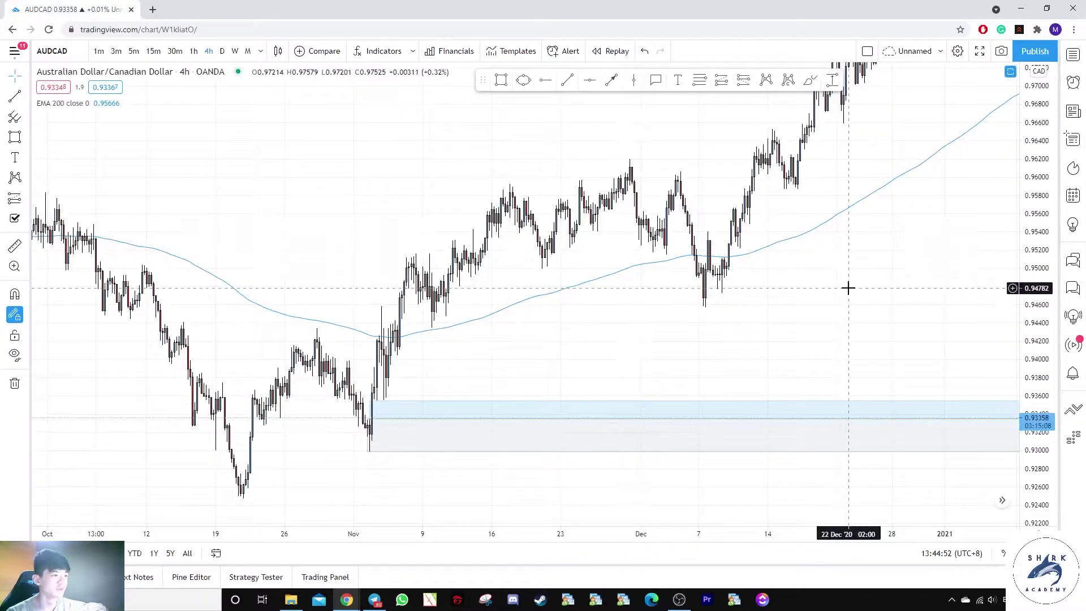
# Place a boxed "Demand Zone" text label inside the grey zone on the 4-hour chart
pyautogui.moveTo(843, 285); pyautogui.dragTo(689, 281)
pyautogui.scroll(1, 695, 299)
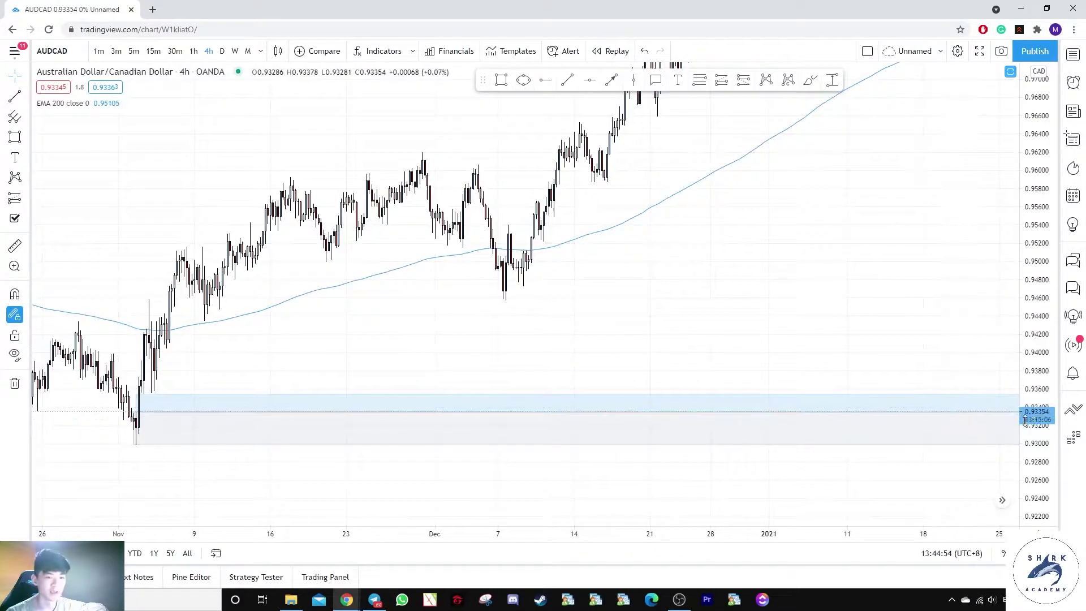
pyautogui.moveTo(1030, 417); pyautogui.dragTo(1031, 292)
pyautogui.moveTo(799, 355); pyautogui.dragTo(836, 163)
pyautogui.scroll(-1, 563, 328)
pyautogui.moveTo(248, 387); pyautogui.dragTo(358, 422)
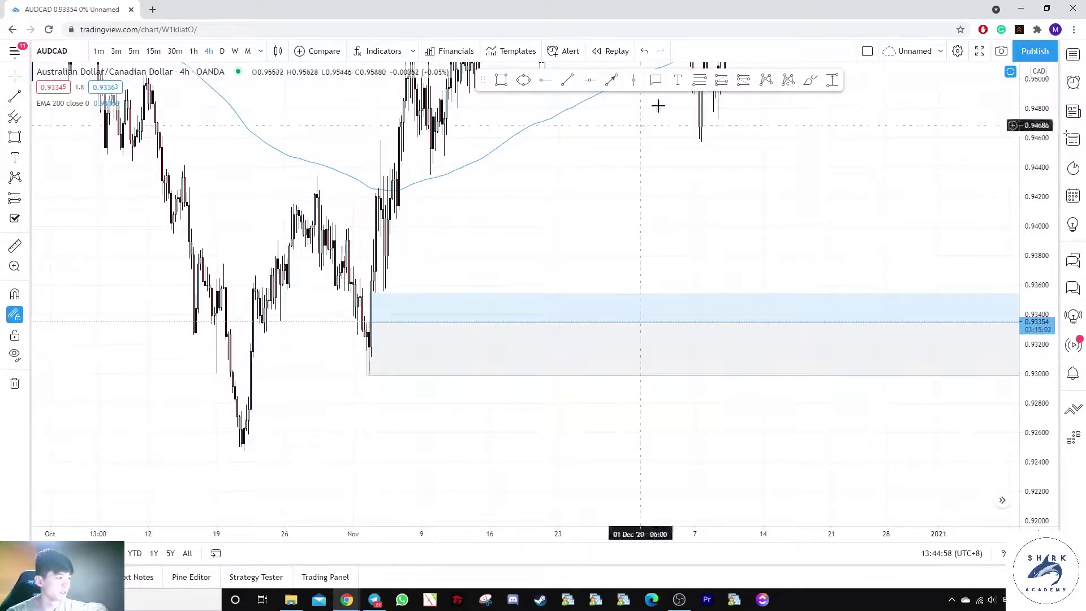
pyautogui.click(638, 349)
pyautogui.click(475, 469)
pyautogui.click(473, 503)
pyautogui.click(723, 289)
pyautogui.moveTo(655, 356); pyautogui.dragTo(637, 357)
pyautogui.click(599, 274)
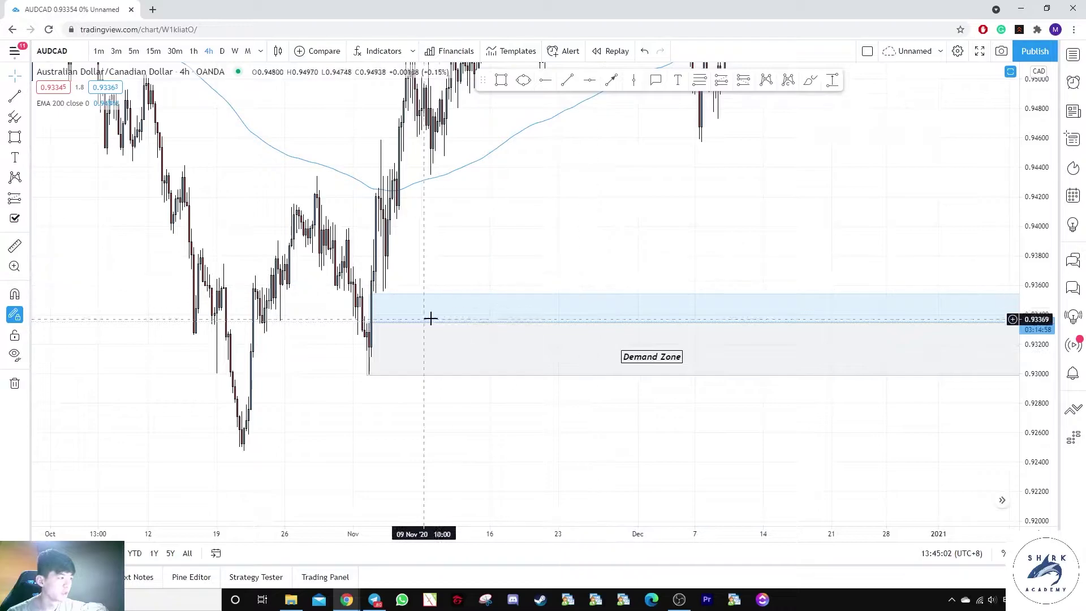
# Add a boxed "Imbalance" text label to the blue zone above the demand zone
pyautogui.moveTo(515, 253); pyautogui.dragTo(577, 268)
pyautogui.scroll(2, 577, 269)
pyautogui.click(682, 84)
pyautogui.click(431, 320)
pyautogui.click(469, 470)
pyautogui.click(472, 523)
pyautogui.click(385, 437)
pyautogui.moveTo(443, 332); pyautogui.dragTo(473, 312)
pyautogui.click(456, 271)
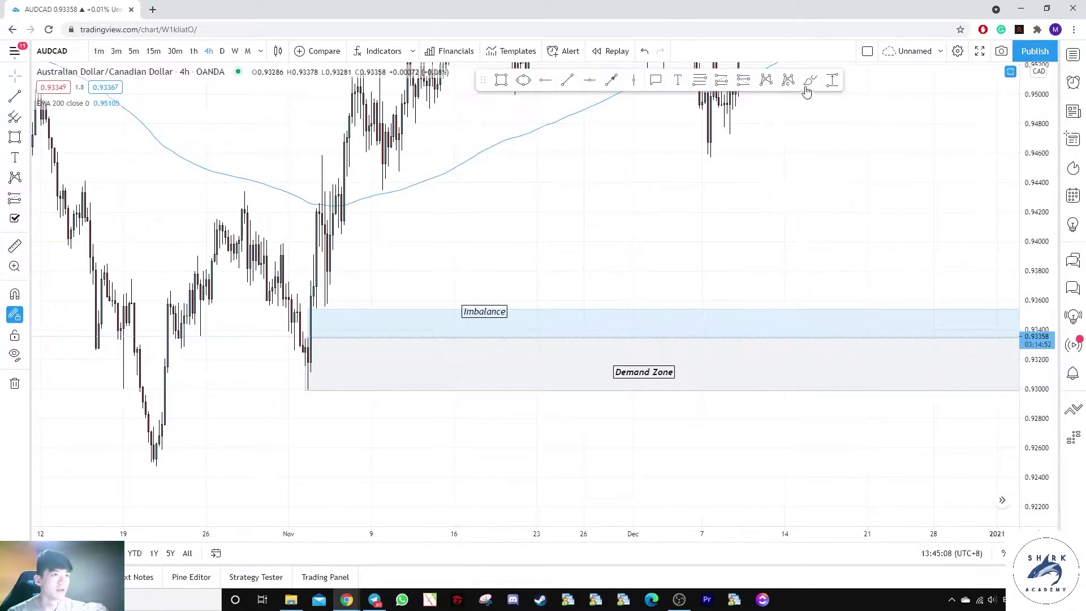
# Mark the rally candles at the start of the imbalance zone with freehand strokes and undo the strokes
pyautogui.moveTo(435, 253); pyautogui.dragTo(327, 318)
pyautogui.hotkey('ctrl', 'z')
pyautogui.moveTo(463, 235)
pyautogui.mouseDown()
pyautogui.moveTo(333, 320)
pyautogui.moveTo(306, 309)
pyautogui.mouseUp()
pyautogui.hotkey('ctrl', 'z')
pyautogui.hotkey('ctrl', 'z')
pyautogui.press('Escape')
pyautogui.click(488, 318)
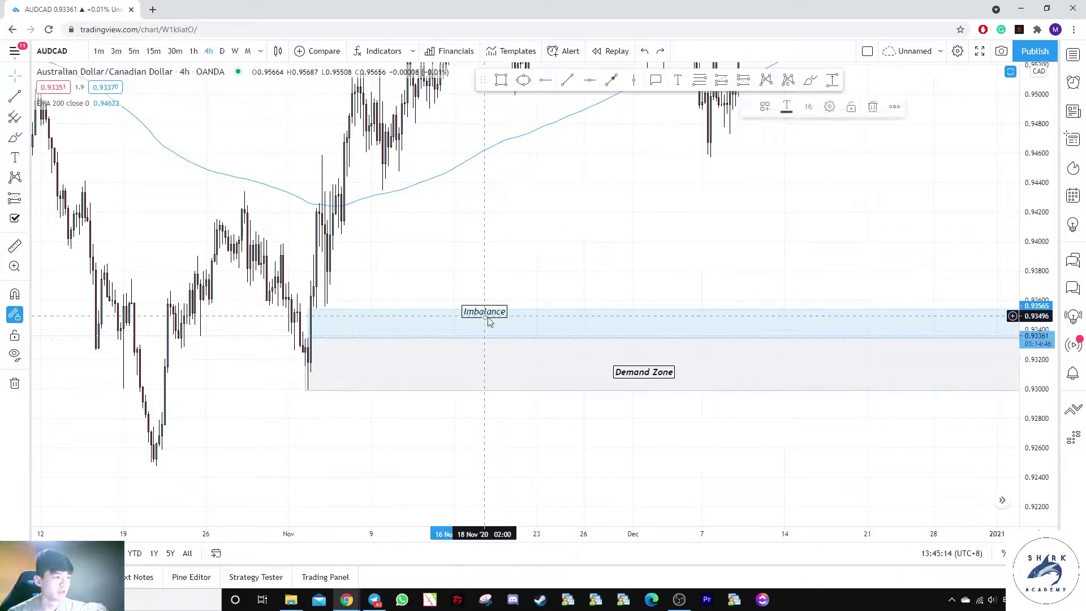
# Examine the latest May 2021 candles where price returns to the imbalance and demand zones
pyautogui.scroll(-5, 866, 354)
pyautogui.moveTo(866, 355); pyautogui.dragTo(204, 310)
pyautogui.scroll(4, 718, 333)
pyautogui.moveTo(1036, 413); pyautogui.dragTo(1033, 374)
pyautogui.moveTo(693, 421)
pyautogui.mouseDown()
pyautogui.moveTo(782, 267)
pyautogui.moveTo(808, 275)
pyautogui.mouseUp()
pyautogui.scroll(4, 808, 276)
pyautogui.moveTo(1035, 396); pyautogui.dragTo(1035, 258)
pyautogui.moveTo(739, 259)
pyautogui.mouseDown()
pyautogui.moveTo(750, 223)
pyautogui.moveTo(770, 255)
pyautogui.mouseUp()
pyautogui.scroll(1, 750, 223)
# Mark the two earlier wick lows reaching into the blue zone with the brush and undo both marks
pyautogui.click(811, 81)
pyautogui.moveTo(548, 392); pyautogui.dragTo(539, 370)
pyautogui.hotkey('ctrl', 'z')
pyautogui.moveTo(627, 390)
pyautogui.mouseDown()
pyautogui.moveTo(596, 424)
pyautogui.moveTo(615, 375)
pyautogui.mouseUp()
pyautogui.hotkey('ctrl', 'z')
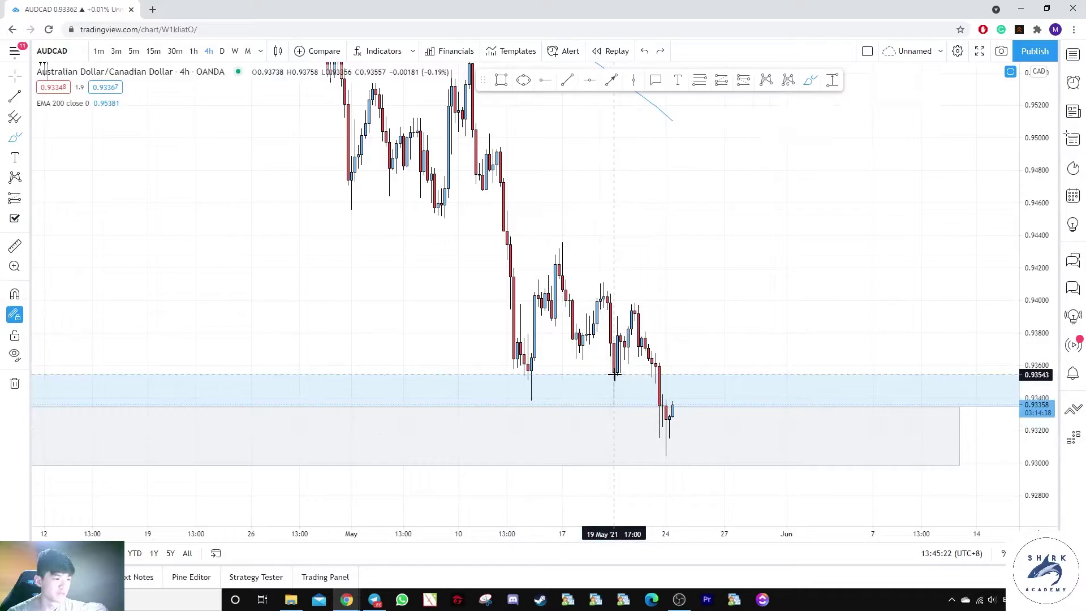
# Circle the mid-May consolidation and the newest candles in the demand zone with the brush, undoing each circle
pyautogui.moveTo(707, 340)
pyautogui.mouseDown()
pyautogui.moveTo(585, 247)
pyautogui.moveTo(602, 242)
pyautogui.mouseUp()
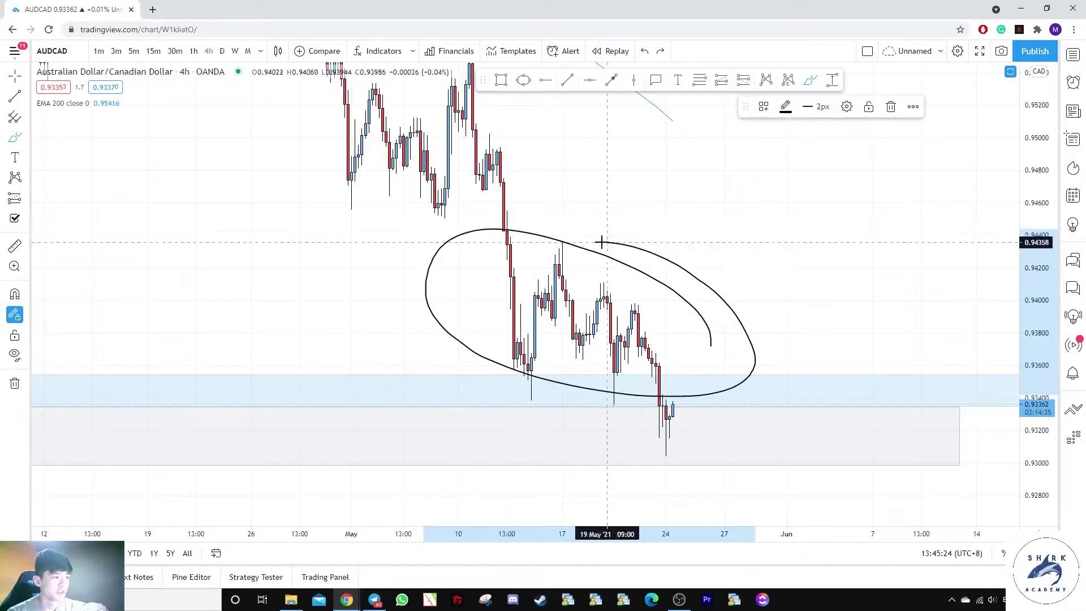
pyautogui.hotkey('ctrl', 'z')
pyautogui.scroll(1, 593, 272)
pyautogui.scroll(1, 593, 272)
pyautogui.moveTo(578, 286)
pyautogui.mouseDown()
pyautogui.moveTo(499, 242)
pyautogui.moveTo(548, 275)
pyautogui.mouseUp()
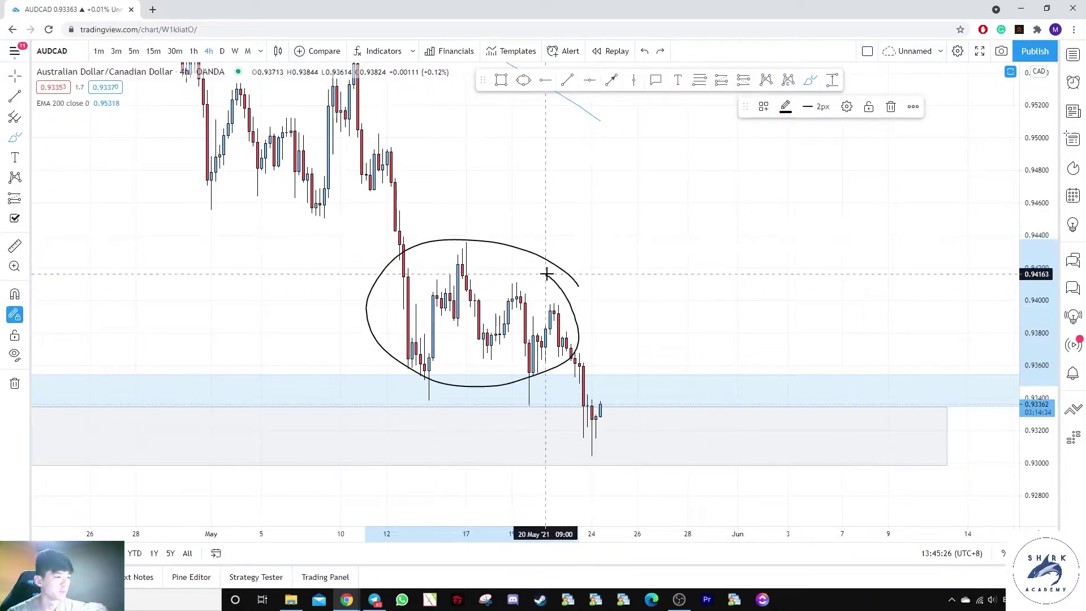
pyautogui.hotkey('ctrl', 'z')
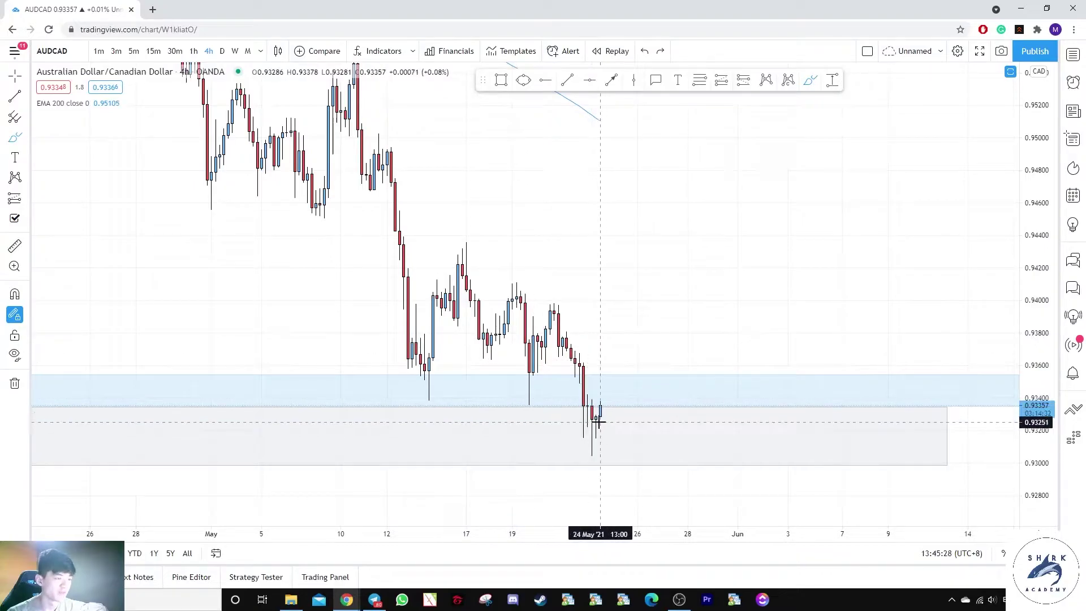
pyautogui.moveTo(634, 413)
pyautogui.mouseDown()
pyautogui.moveTo(601, 381)
pyautogui.moveTo(602, 468)
pyautogui.moveTo(625, 383)
pyautogui.mouseUp()
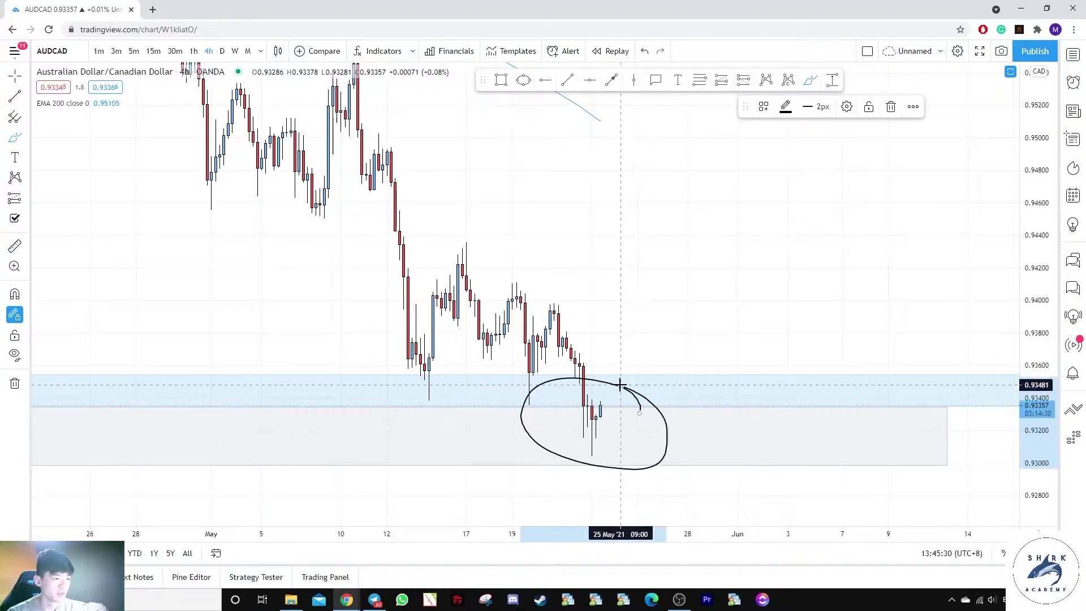
pyautogui.hotkey('ctrl', 'z')
# Switch the chart to the 1-hour timeframe and draw a short horizontal trend line under the first 13 May low at about 0.93551
pyautogui.click(194, 51)
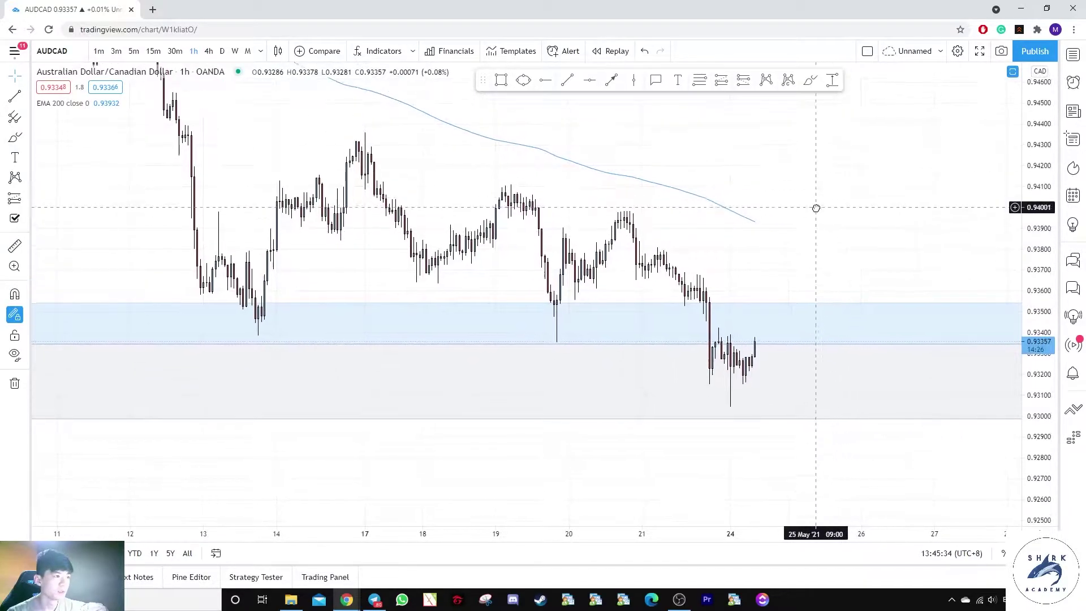
pyautogui.click(228, 334)
pyautogui.press('Escape')
pyautogui.click(179, 302)
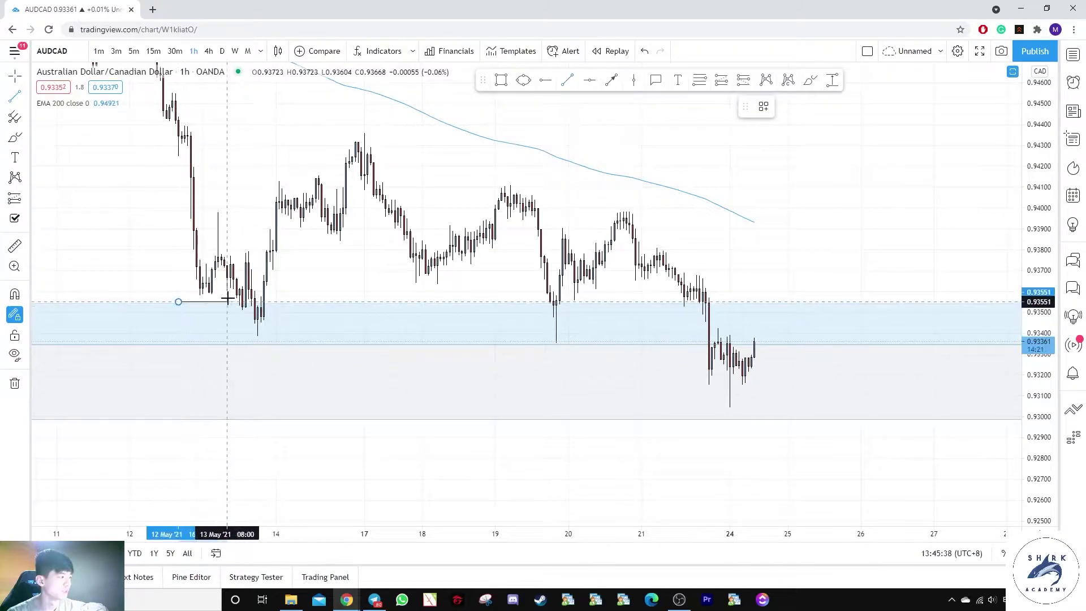
pyautogui.click(227, 343)
# Draw three more horizontal trend lines under the successive lower lows, the last two at about 0.93326 and 0.93136
pyautogui.click(224, 339)
pyautogui.click(538, 339)
pyautogui.click(507, 349)
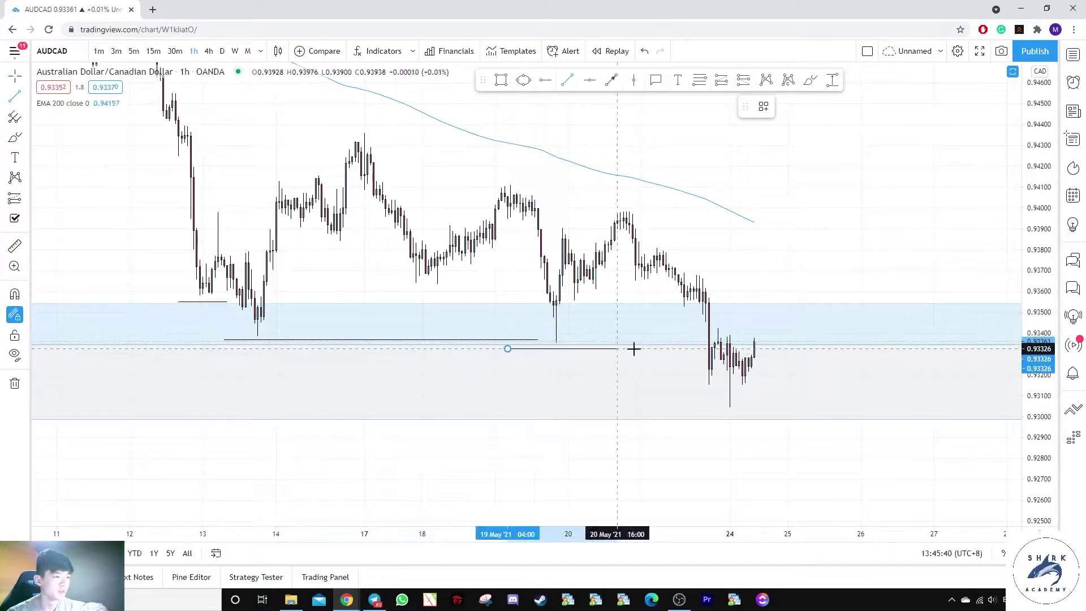
pyautogui.click(670, 388)
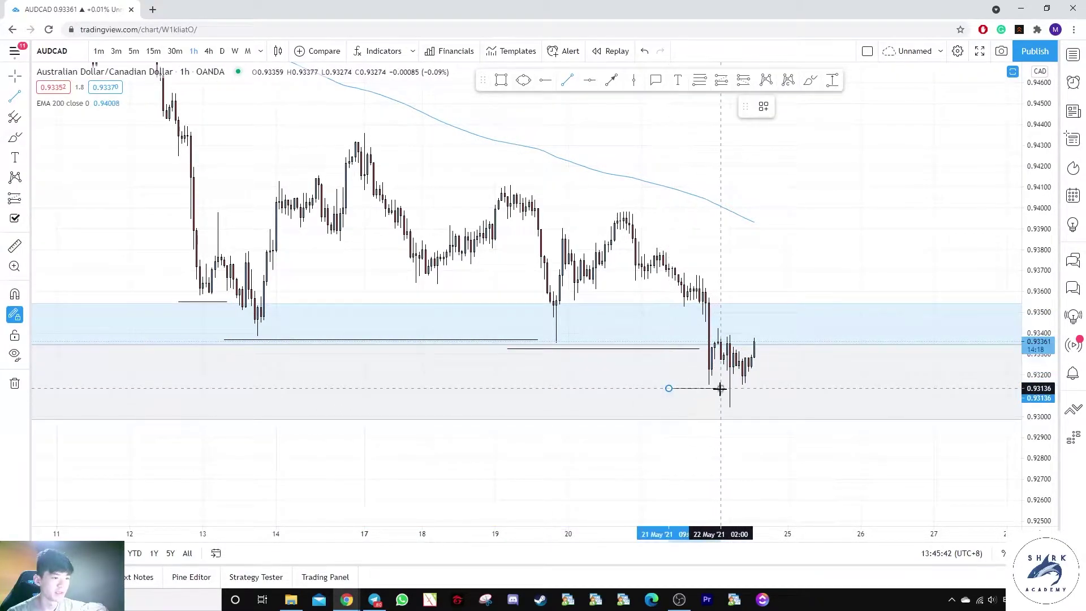
pyautogui.click(721, 389)
# Mark the newest 1-hour candles with a brush stroke and undo it
pyautogui.scroll(2, 775, 181)
pyautogui.click(810, 79)
pyautogui.moveTo(695, 339); pyautogui.dragTo(703, 308)
pyautogui.hotkey('ctrl', 'z')
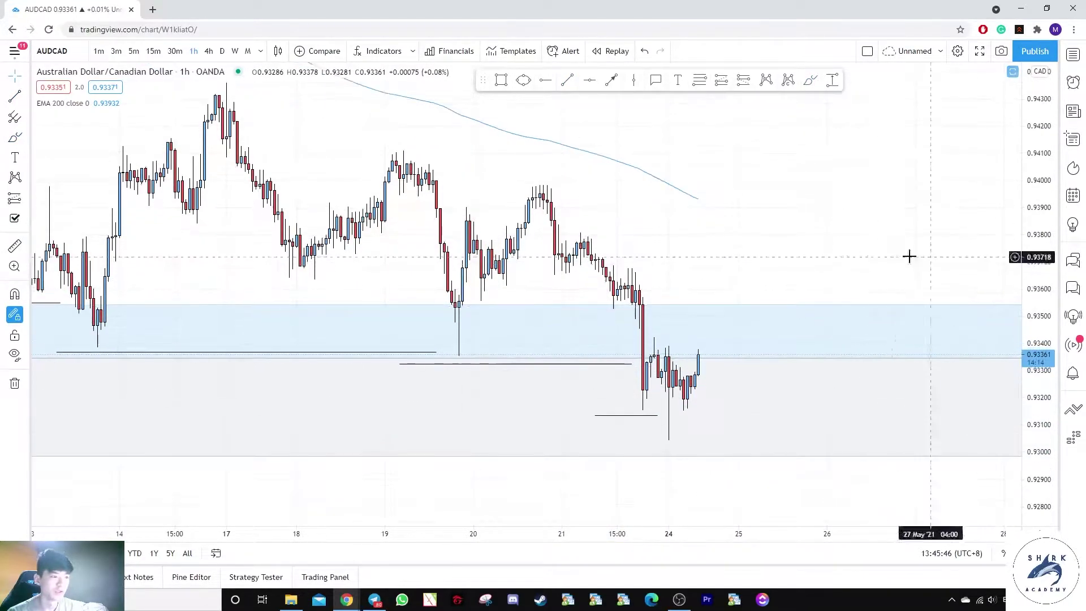
# Draw a horizontal trend line above the minor high inside the blue zone at about 0.93427
pyautogui.scroll(3, 909, 255)
pyautogui.scroll(-1, 747, 212)
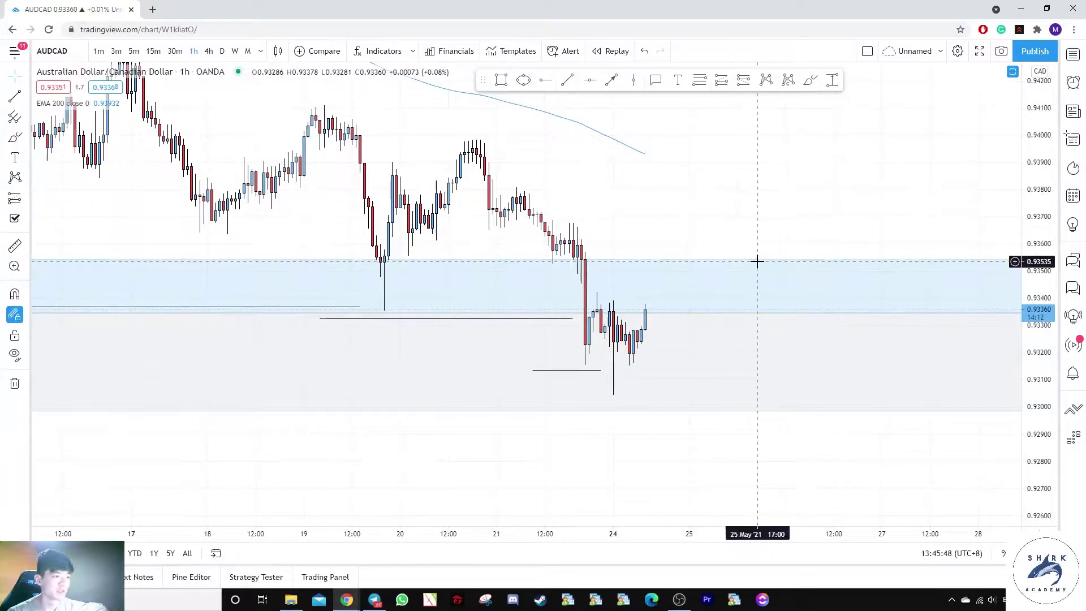
pyautogui.click(568, 82)
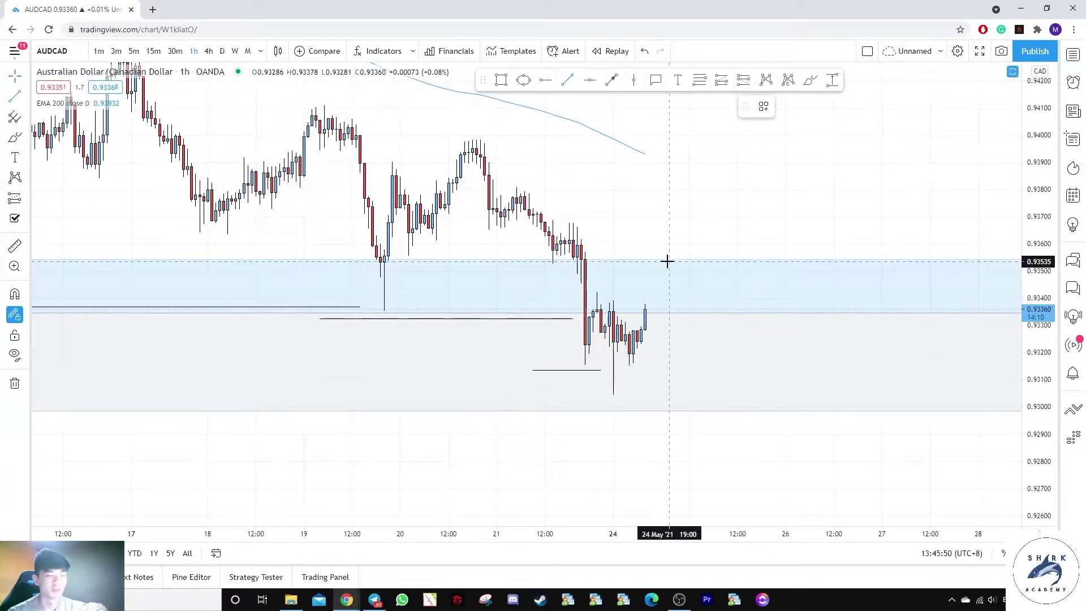
pyautogui.click(589, 291)
pyautogui.click(737, 291)
# Sketch a break-and-retest path through the new trend line plus marks at higher highs, and undo the brush strokes
pyautogui.click(811, 80)
pyautogui.moveTo(644, 337); pyautogui.dragTo(653, 253)
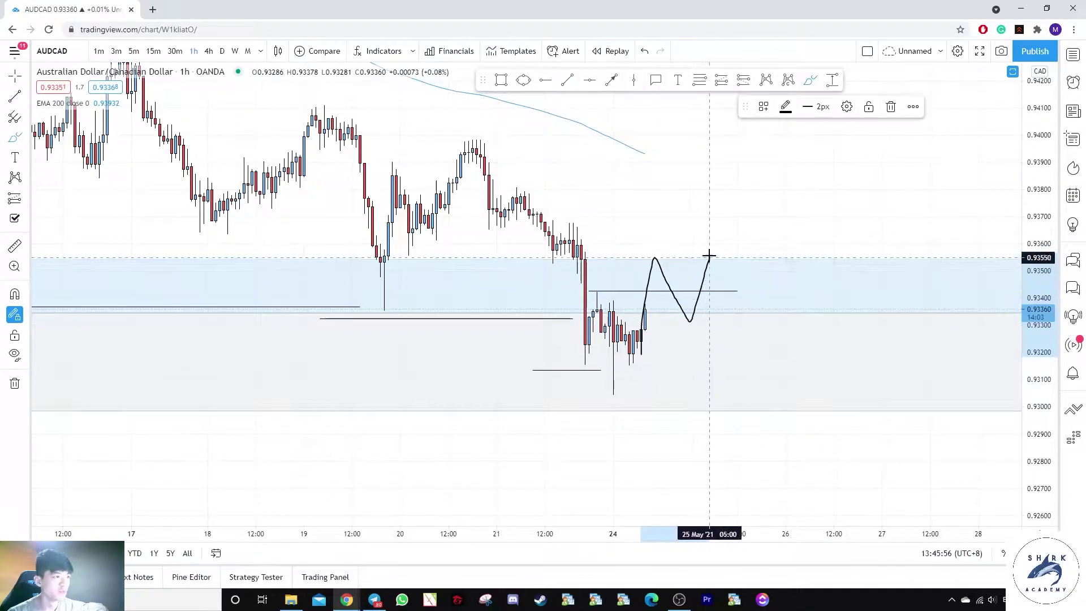
pyautogui.moveTo(559, 239); pyautogui.dragTo(645, 233)
pyautogui.moveTo(499, 197); pyautogui.dragTo(634, 196)
pyautogui.hotkey('ctrl', 'z')
pyautogui.hotkey('ctrl', 'z')
pyautogui.hotkey('ctrl', 'z')
# Delete the trend line above the minor high inside the blue zone
pyautogui.click(674, 292)
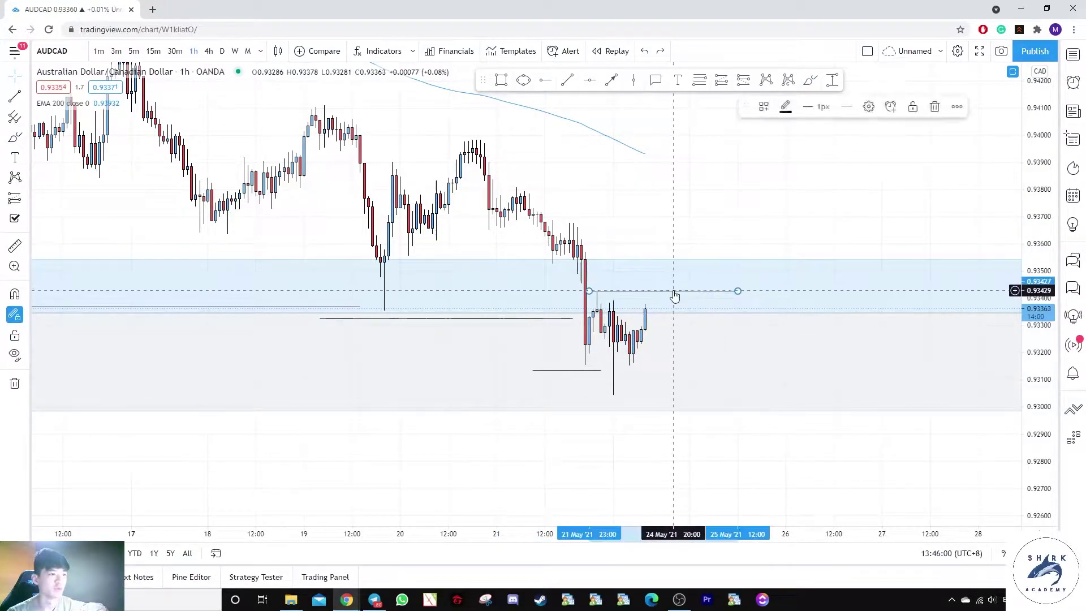
pyautogui.press('Delete')
pyautogui.moveTo(956, 235); pyautogui.dragTo(958, 234)
pyautogui.scroll(-1, 849, 249)
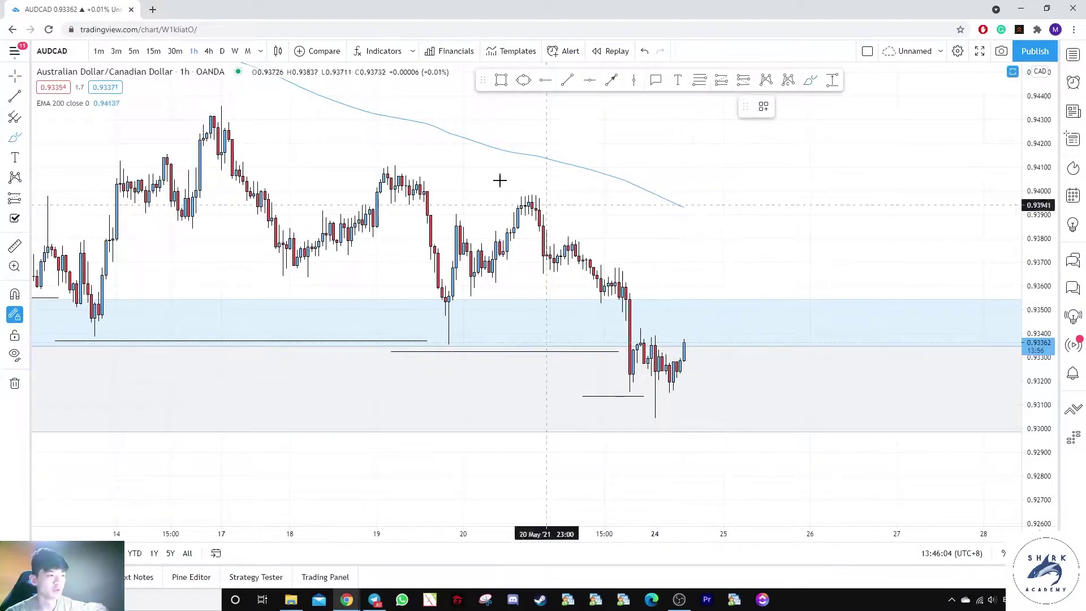
# Sketch a projected rise from the latest candles with the brush and undo it
pyautogui.moveTo(670, 412); pyautogui.dragTo(776, 65)
pyautogui.hotkey('ctrl', 'z')
pyautogui.press('Escape')
# Draw a horizontal trend line just above the 20 May high at about 0.9400, extending past the latest candle
pyautogui.moveTo(775, 239); pyautogui.dragTo(773, 272)
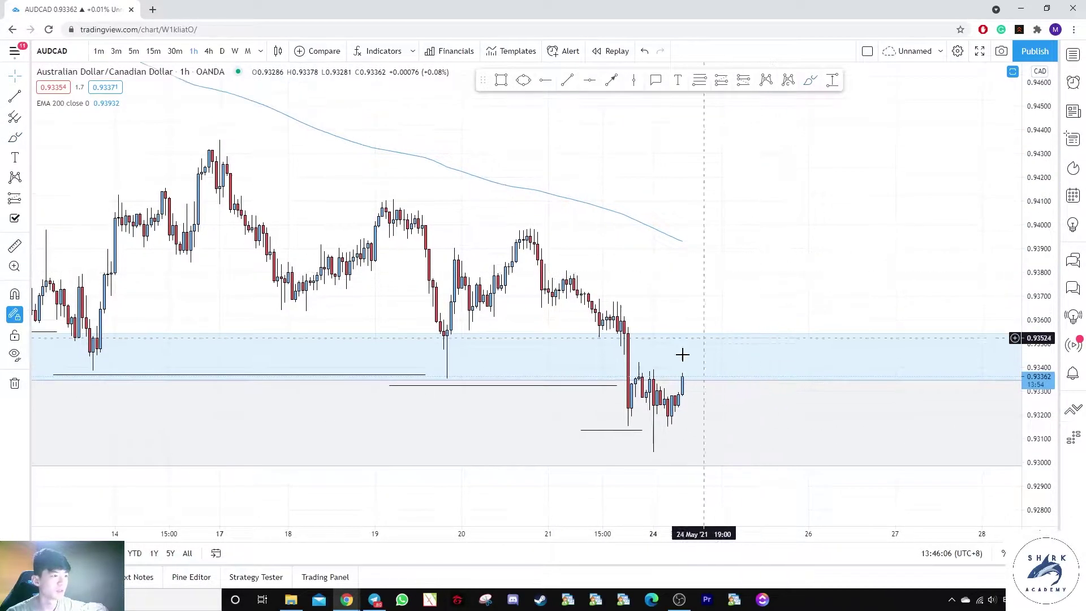
pyautogui.click(568, 80)
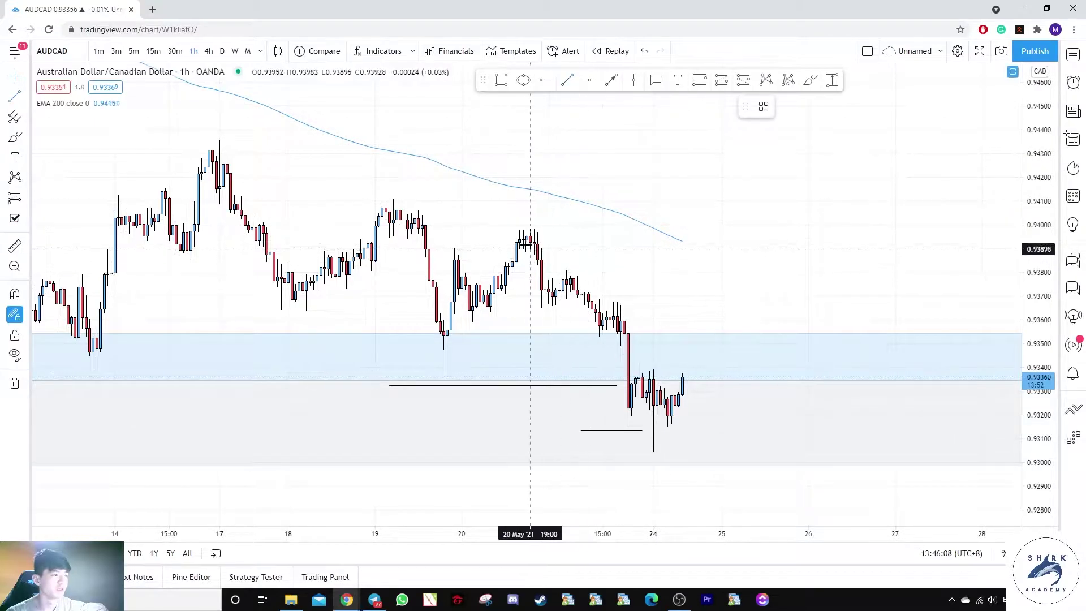
pyautogui.click(491, 225)
pyautogui.click(859, 224)
pyautogui.moveTo(665, 230)
pyautogui.mouseDown()
pyautogui.moveTo(651, 230)
pyautogui.moveTo(640, 191)
pyautogui.mouseUp()
pyautogui.click(651, 202)
# Sketch projected sideways price swings beyond the latest candle with the brush and undo the sketches
pyautogui.click(810, 80)
pyautogui.hotkey('ctrl', 'z')
pyautogui.moveTo(683, 389)
pyautogui.mouseDown()
pyautogui.moveTo(722, 364)
pyautogui.moveTo(692, 287)
pyautogui.moveTo(769, 289)
pyautogui.mouseUp()
pyautogui.hotkey('ctrl', 'z')
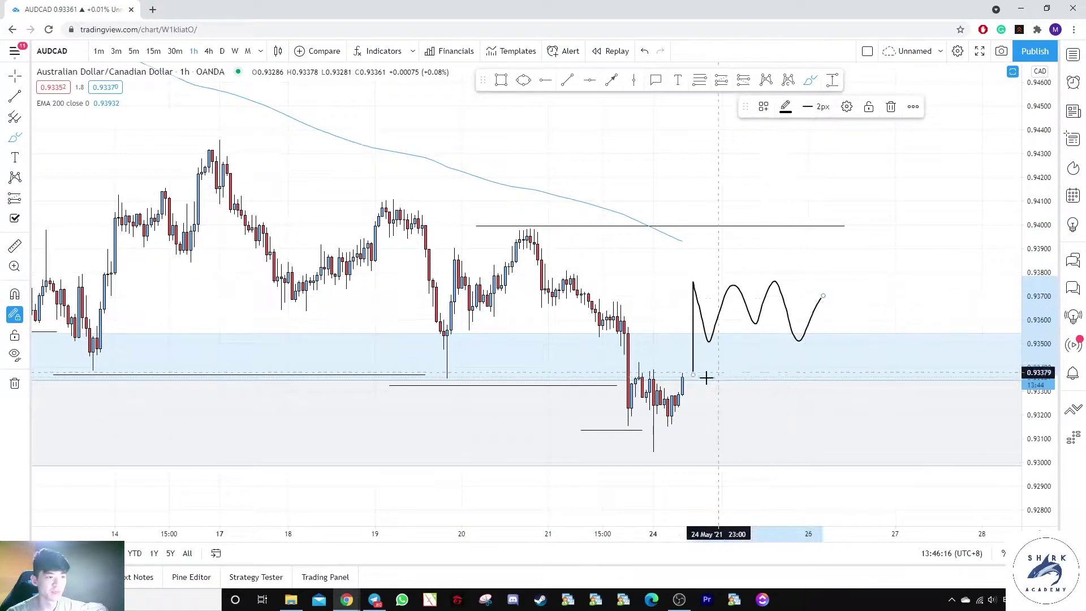
pyautogui.hotkey('ctrl', 'z')
# Sketch a rise into a descending channel followed by choppy swings, circle the scenario, and undo all the brush strokes
pyautogui.moveTo(685, 377)
pyautogui.mouseDown()
pyautogui.moveTo(720, 322)
pyautogui.moveTo(781, 352)
pyautogui.moveTo(801, 320)
pyautogui.mouseUp()
pyautogui.moveTo(663, 280); pyautogui.dragTo(821, 317)
pyautogui.moveTo(679, 331)
pyautogui.mouseDown()
pyautogui.moveTo(769, 345)
pyautogui.moveTo(813, 263)
pyautogui.mouseUp()
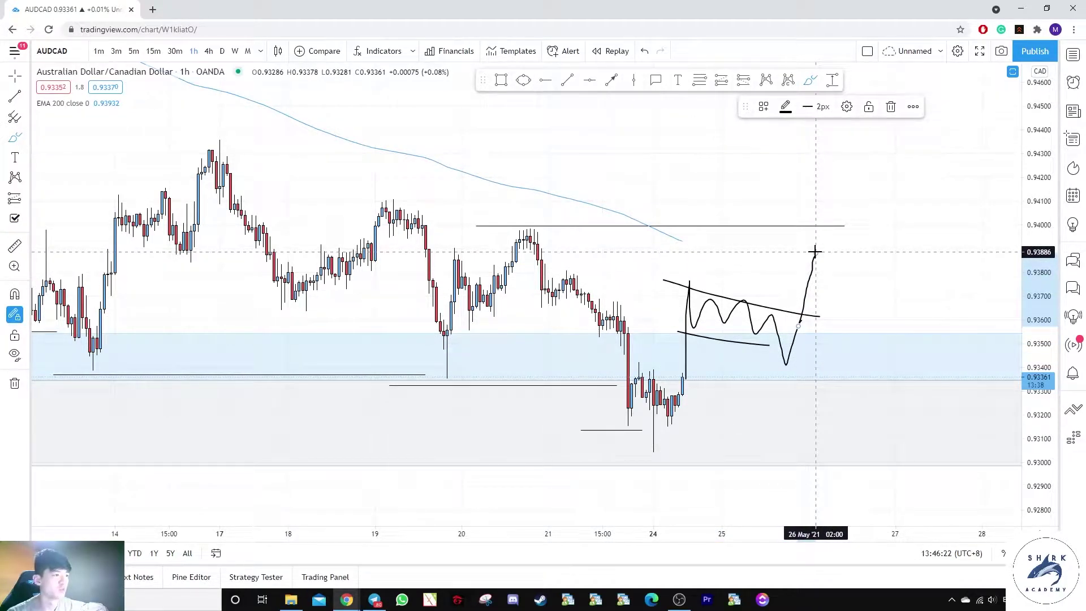
pyautogui.moveTo(815, 251)
pyautogui.mouseDown()
pyautogui.moveTo(914, 381)
pyautogui.moveTo(970, 381)
pyautogui.moveTo(993, 251)
pyautogui.mouseUp()
pyautogui.moveTo(878, 238)
pyautogui.mouseDown()
pyautogui.moveTo(485, 283)
pyautogui.moveTo(864, 245)
pyautogui.mouseUp()
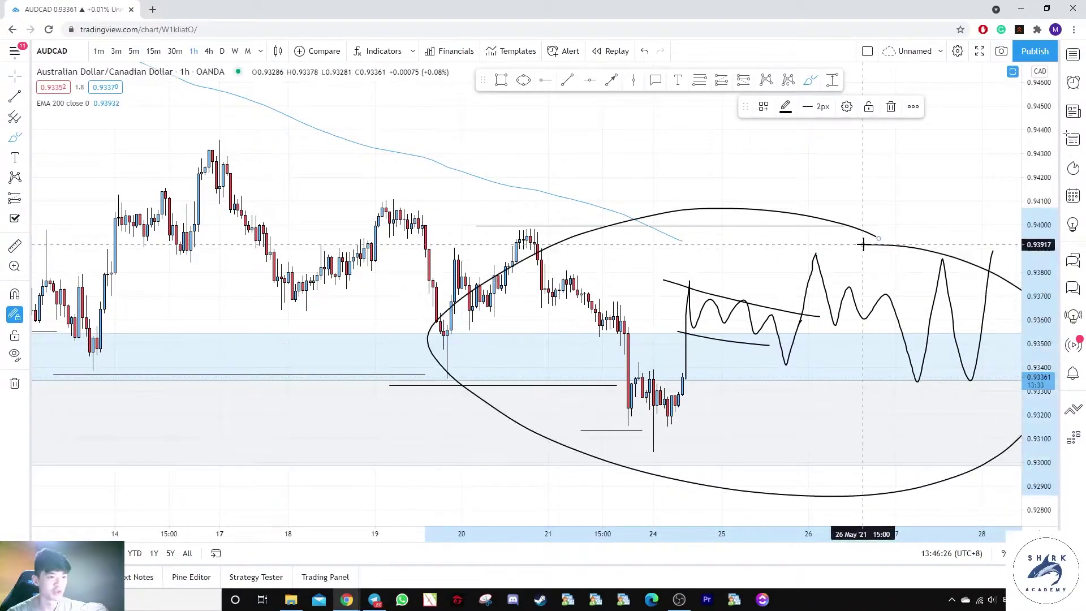
pyautogui.hotkey('ctrl', 'z')
pyautogui.hotkey('ctrl', 'z')
pyautogui.hotkey('ctrl', 'z')
pyautogui.hotkey('ctrl', 'z')
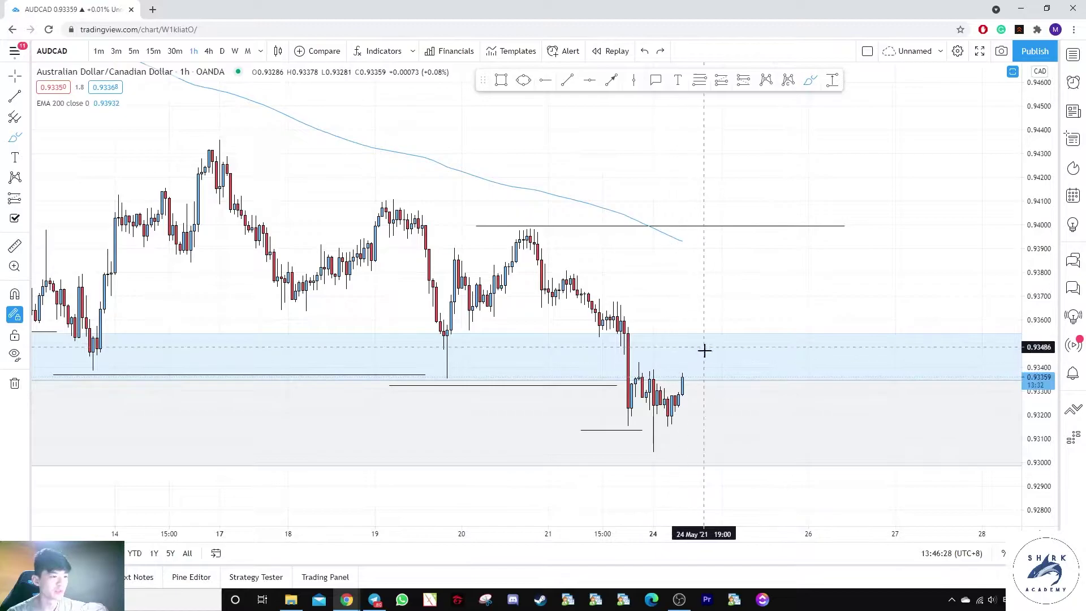
# Sketch a projected path rising from the latest candle, pulling back into the blue zone, and breaking above the 0.9400 trend line
pyautogui.moveTo(681, 410)
pyautogui.mouseDown()
pyautogui.moveTo(723, 272)
pyautogui.moveTo(776, 349)
pyautogui.moveTo(833, 113)
pyautogui.mouseUp()
pyautogui.moveTo(627, 211)
pyautogui.mouseDown()
pyautogui.moveTo(513, 297)
pyautogui.moveTo(565, 177)
pyautogui.mouseUp()
pyautogui.press('Delete')
pyautogui.moveTo(973, 209); pyautogui.dragTo(861, 287)
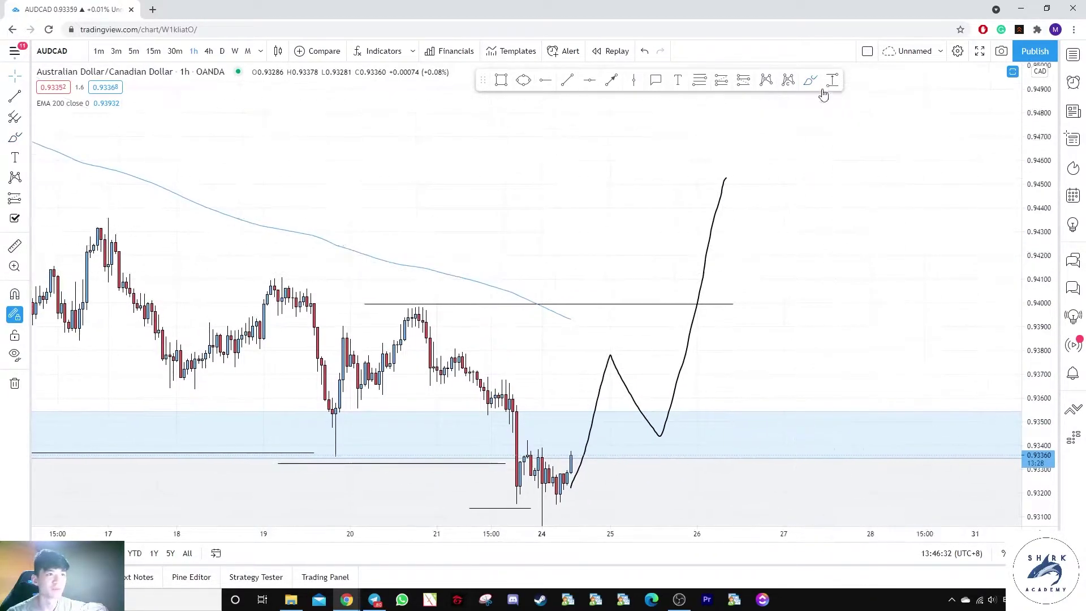
# Highlight the breakout and circle the second upward leg of the projected path with the brush, undoing each mark
pyautogui.click(810, 80)
pyautogui.moveTo(761, 201)
pyautogui.mouseDown()
pyautogui.moveTo(670, 468)
pyautogui.moveTo(752, 181)
pyautogui.moveTo(775, 273)
pyautogui.moveTo(777, 163)
pyautogui.mouseUp()
pyautogui.hotkey('ctrl', 'z')
pyautogui.hotkey('ctrl', 'z')
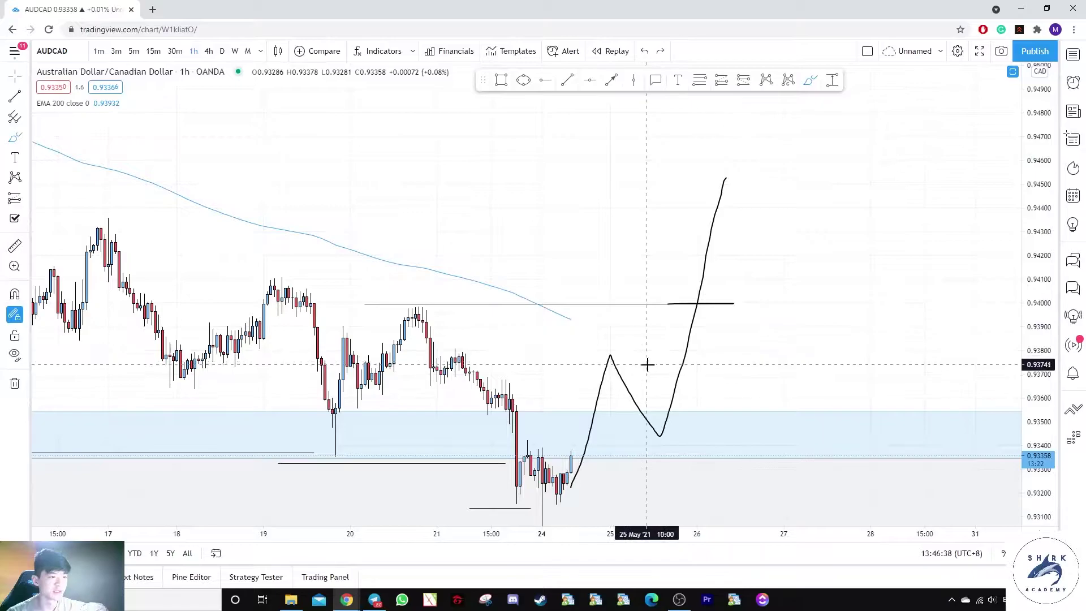
pyautogui.moveTo(815, 188)
pyautogui.mouseDown()
pyautogui.moveTo(657, 482)
pyautogui.moveTo(776, 172)
pyautogui.mouseUp()
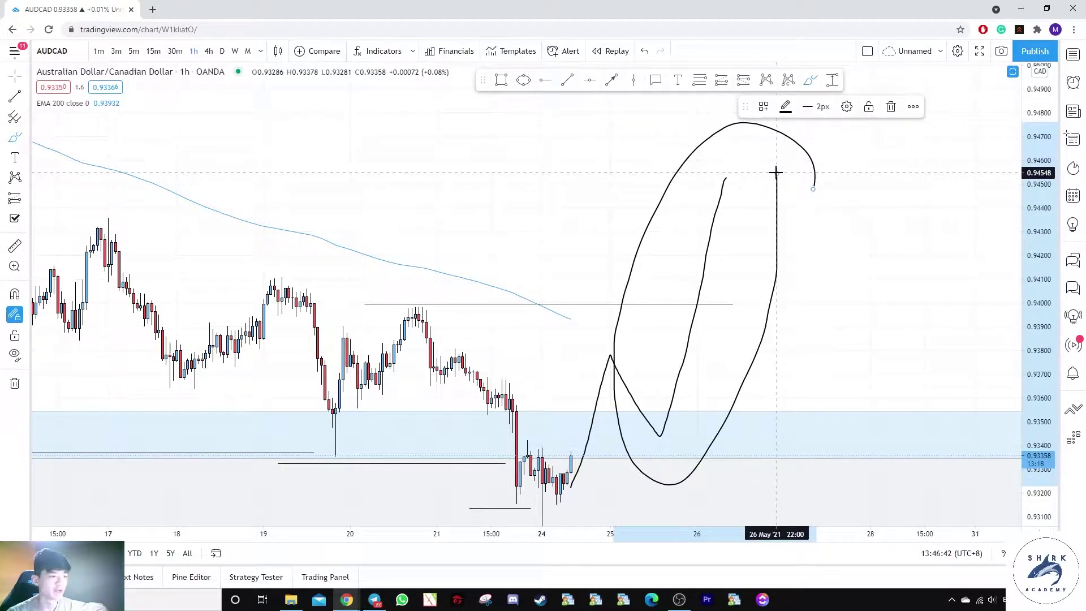
pyautogui.hotkey('ctrl', 'z')
# Draw two near-horizontal brush lines through the base of the second upward leg, at about 0.9372 and 0.9352
pyautogui.moveTo(1039, 187); pyautogui.dragTo(1039, 239)
pyautogui.moveTo(853, 215); pyautogui.dragTo(846, 116)
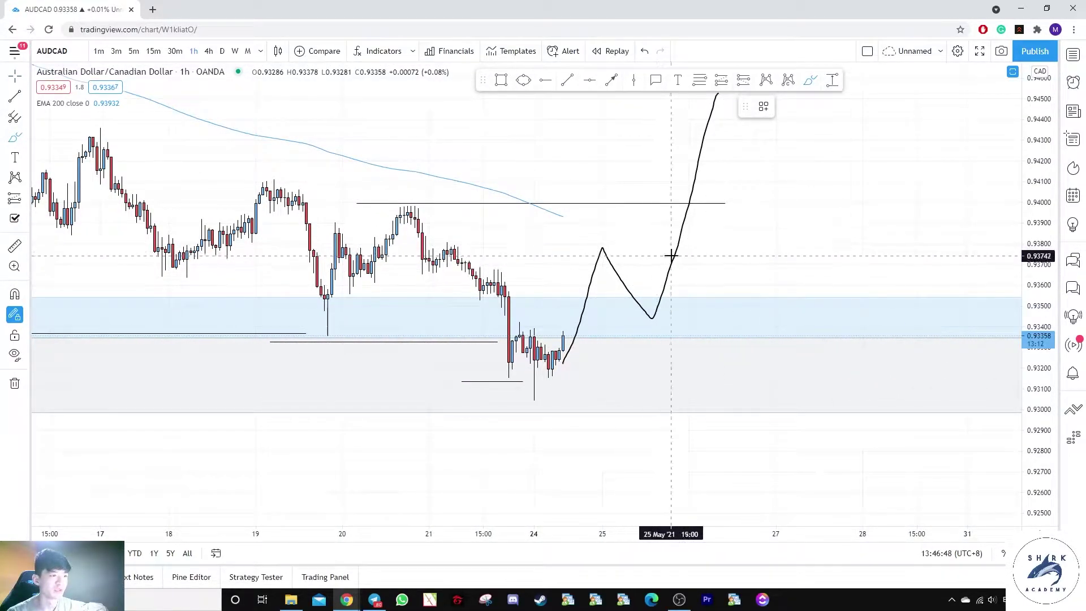
pyautogui.moveTo(640, 261); pyautogui.dragTo(910, 257)
pyautogui.moveTo(650, 302); pyautogui.dragTo(956, 308)
pyautogui.press('Escape')
# Sketch a stepped pullback from the projected peak down to the upper of the two brush lines
pyautogui.moveTo(924, 216); pyautogui.dragTo(880, 258)
pyautogui.moveTo(1036, 219); pyautogui.dragTo(1037, 245)
pyautogui.moveTo(878, 186); pyautogui.dragTo(864, 211)
pyautogui.moveTo(658, 169)
pyautogui.mouseDown()
pyautogui.moveTo(722, 324)
pyautogui.moveTo(664, 218)
pyautogui.moveTo(775, 330)
pyautogui.moveTo(825, 351)
pyautogui.moveTo(796, 298)
pyautogui.mouseUp()
pyautogui.hotkey('ctrl', 'z')
pyautogui.hotkey('ctrl', 'z')
pyautogui.moveTo(593, 290)
pyautogui.mouseDown()
pyautogui.moveTo(272, 376)
pyautogui.moveTo(566, 291)
pyautogui.mouseUp()
pyautogui.hotkey('ctrl', 'z')
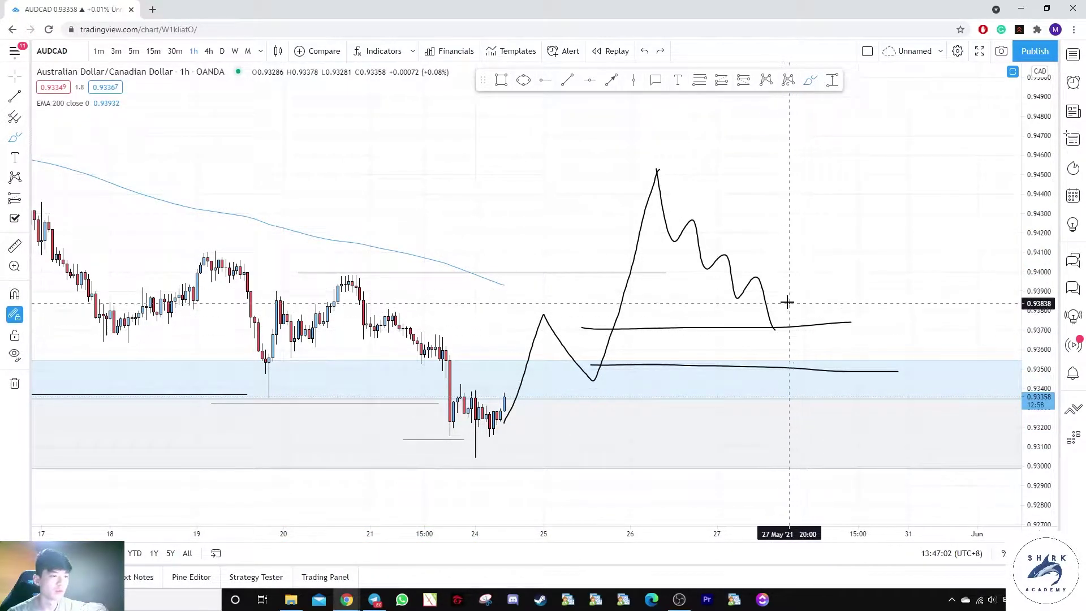
# Circle where the sketched pullback meets the upper brush line and draw an arrow pointing to that spot
pyautogui.moveTo(788, 303); pyautogui.dragTo(795, 315)
pyautogui.moveTo(891, 243); pyautogui.dragTo(776, 339)
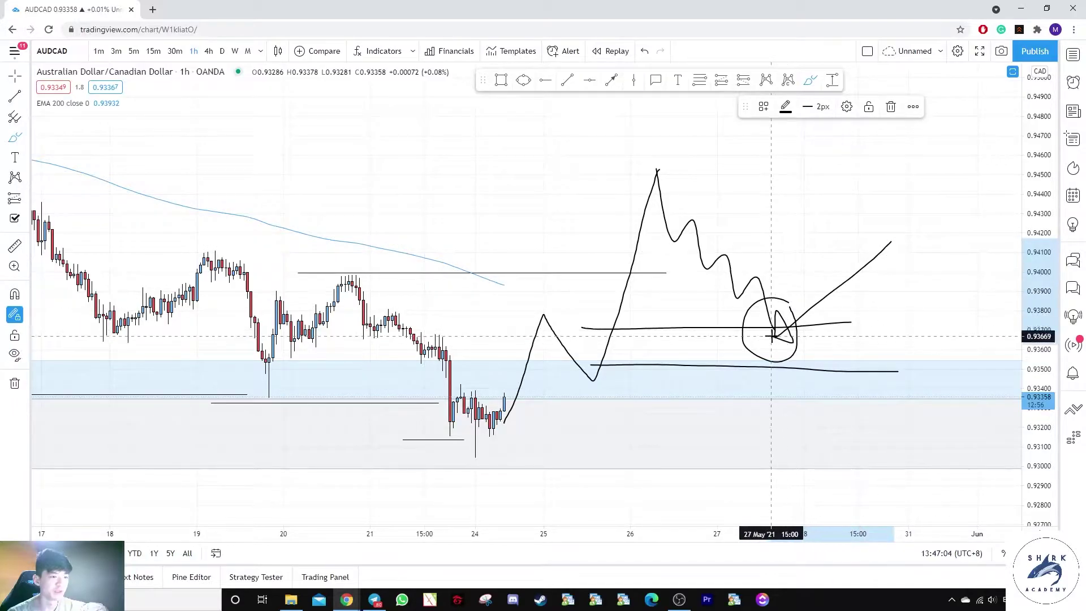
# Undo the arrow pointing at the circled retest and draw a curved arrow from the circle up towards the empty chart area
pyautogui.hotkey('ctrl', 'z')
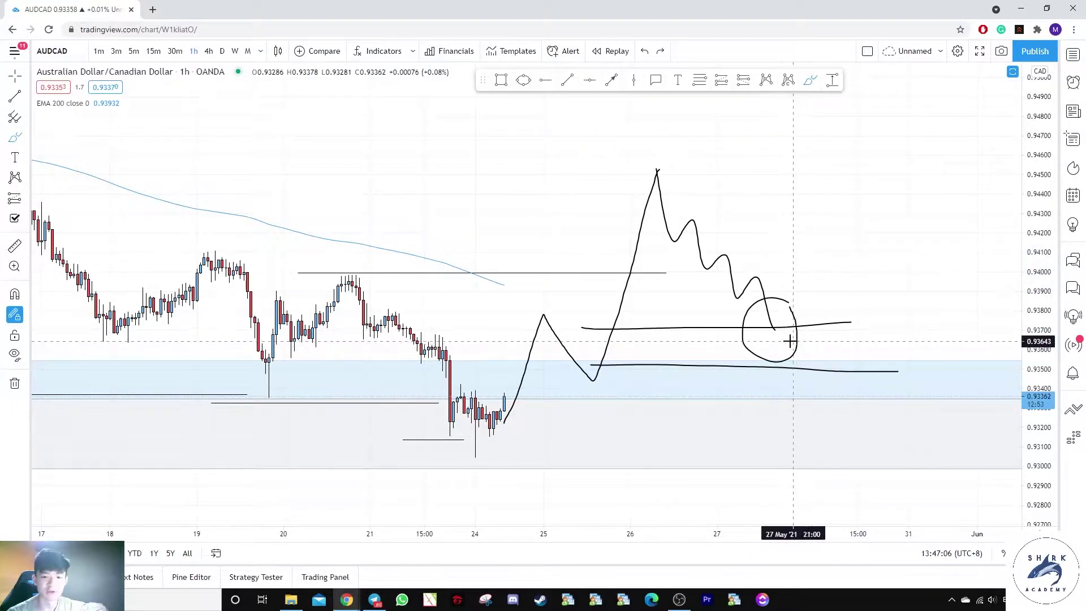
pyautogui.scroll(2, 791, 341)
pyautogui.press('Escape')
pyautogui.moveTo(829, 274); pyautogui.dragTo(604, 291)
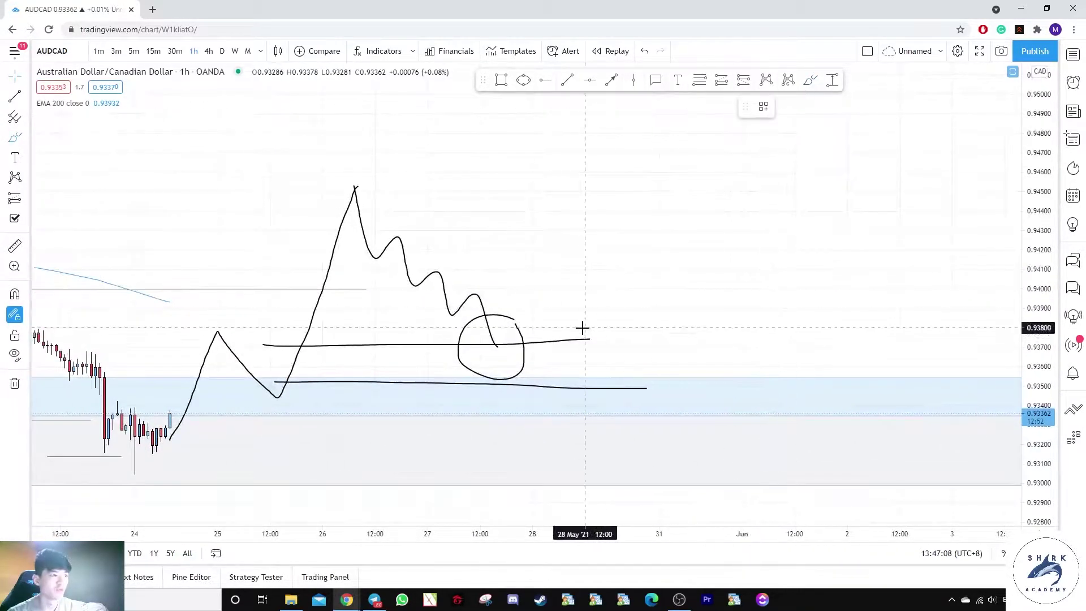
pyautogui.moveTo(504, 355)
pyautogui.mouseDown()
pyautogui.moveTo(638, 252)
pyautogui.moveTo(698, 246)
pyautogui.mouseUp()
# Draw two near-horizontal brush lines beyond the curved arrow, from about 1 to 4 June, near 0.9405 and 0.9380
pyautogui.moveTo(750, 272)
pyautogui.mouseDown()
pyautogui.moveTo(631, 302)
pyautogui.moveTo(948, 303)
pyautogui.mouseUp()
pyautogui.moveTo(610, 363); pyautogui.dragTo(973, 351)
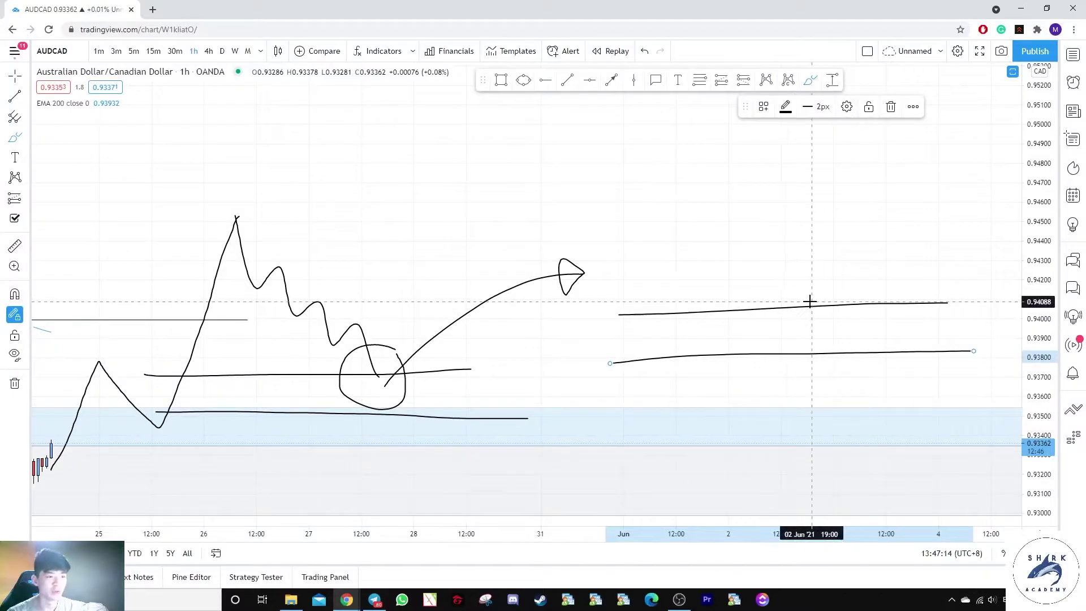
pyautogui.moveTo(750, 286); pyautogui.dragTo(748, 283)
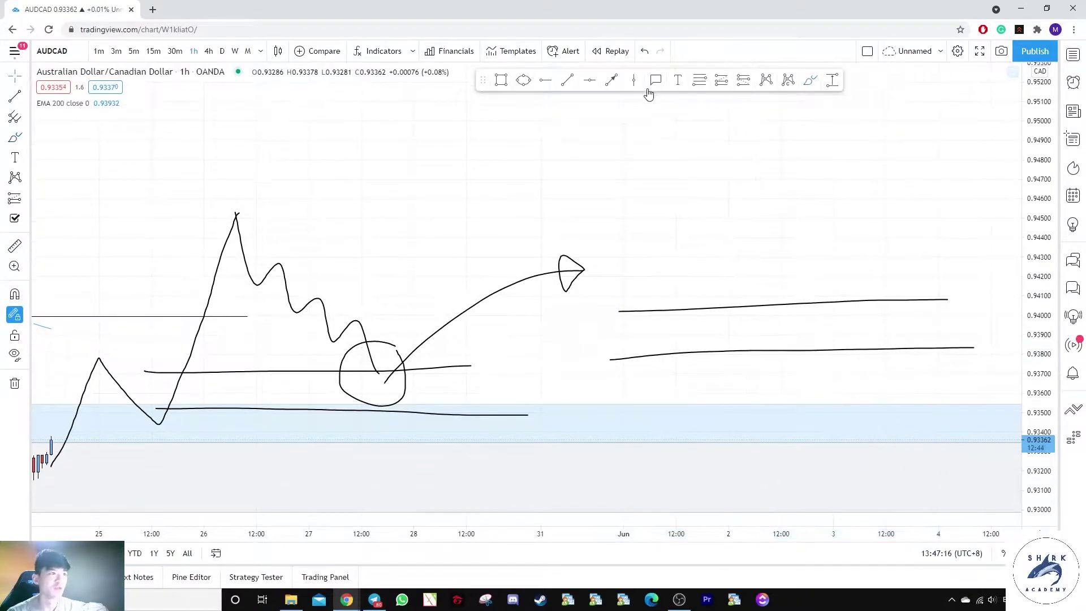
# Place a "Demand Zone" text label from the saved template between the two new brush lines
pyautogui.click(768, 345)
pyautogui.click(470, 468)
pyautogui.click(462, 501)
pyautogui.press('Escape')
pyautogui.moveTo(774, 343); pyautogui.dragTo(778, 331)
pyautogui.moveTo(773, 201); pyautogui.dragTo(773, 199)
# Sketch a path falling in steps into the labelled zone, bouncing, retesting its upper line and rising to about 0.9470
pyautogui.click(810, 85)
pyautogui.moveTo(668, 201)
pyautogui.mouseDown()
pyautogui.moveTo(696, 286)
pyautogui.moveTo(770, 318)
pyautogui.mouseUp()
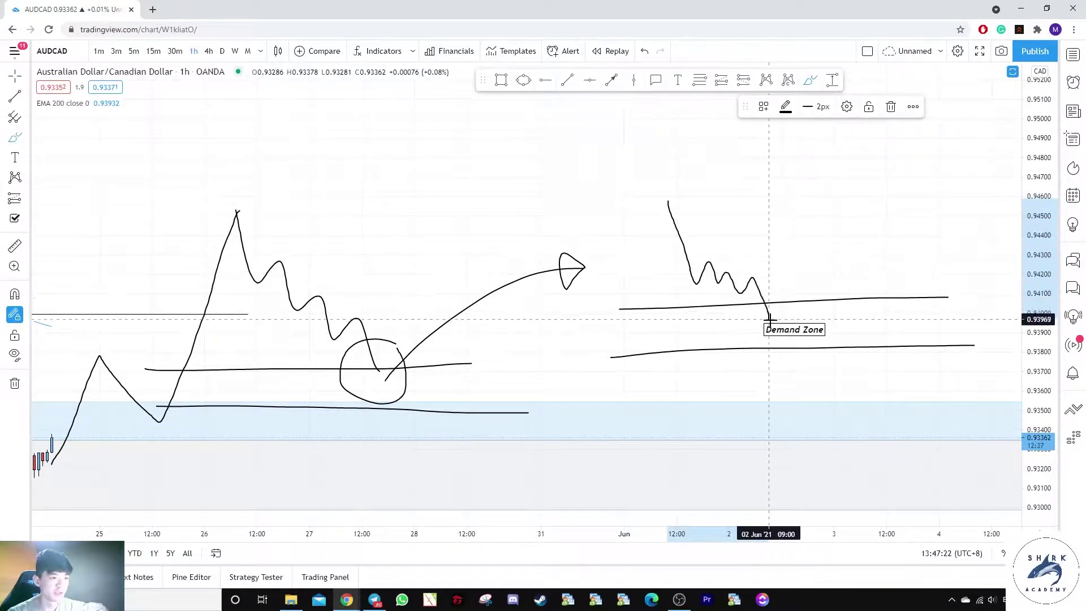
pyautogui.moveTo(777, 238)
pyautogui.mouseDown()
pyautogui.moveTo(787, 257)
pyautogui.moveTo(826, 173)
pyautogui.mouseUp()
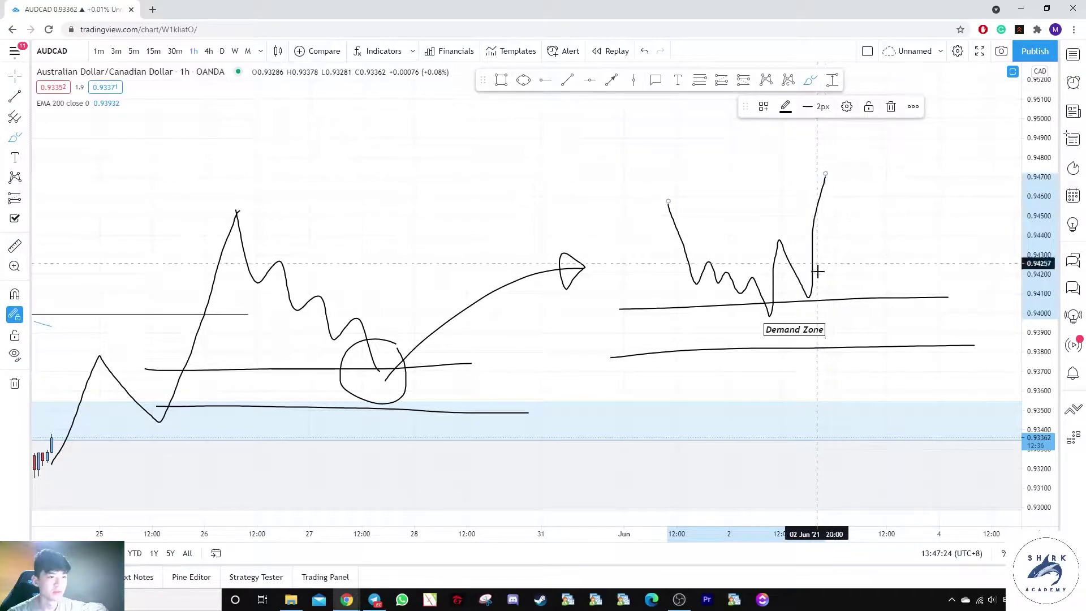
# Highlight the sketched demand zone beneath the double bottom with brush strokes, undoing each mark
pyautogui.moveTo(731, 354); pyautogui.dragTo(843, 352)
pyautogui.hotkey('ctrl', 'z')
pyautogui.moveTo(740, 321); pyautogui.dragTo(857, 320)
pyautogui.hotkey('ctrl', 'z')
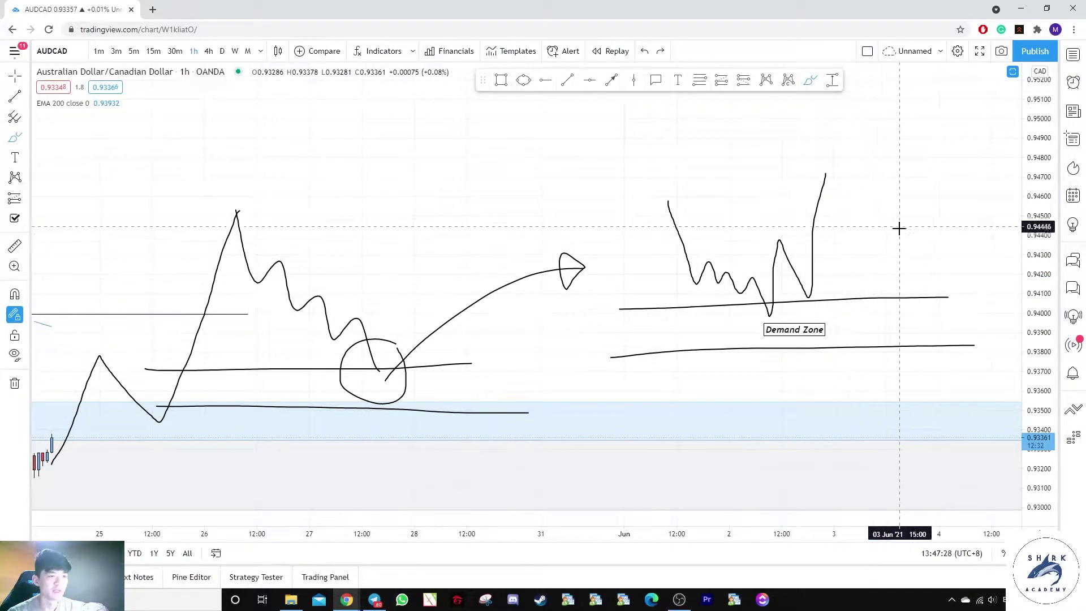
pyautogui.scroll(-2, 899, 228)
pyautogui.moveTo(892, 240); pyautogui.dragTo(909, 209)
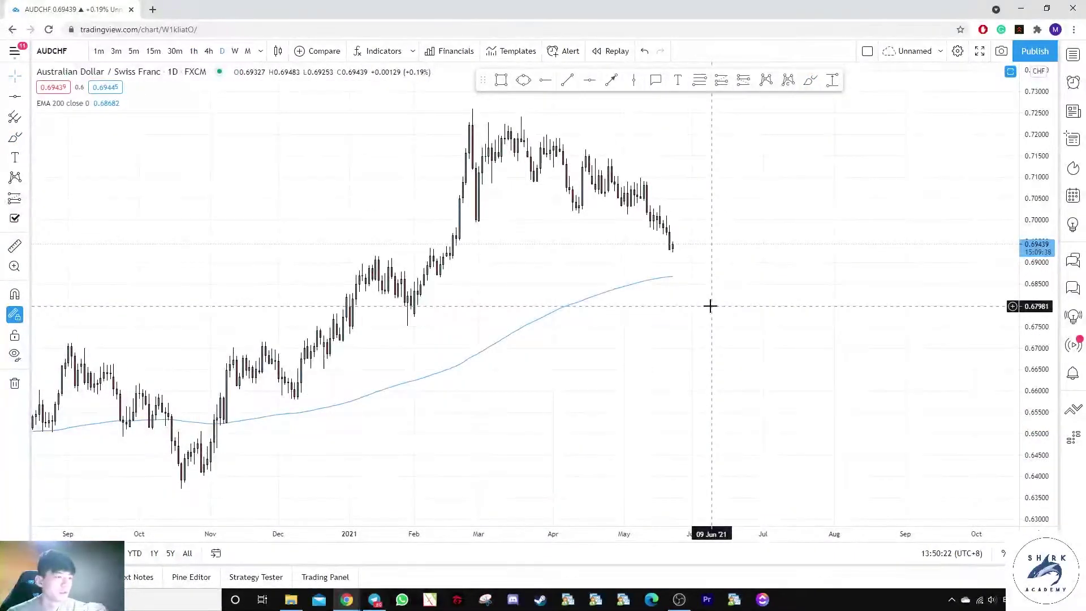
# On AUDCHF daily, box the mid-February 2021 base between about 0.6907 and 0.6937, extending the rectangle past the current price
pyautogui.scroll(1, 711, 307)
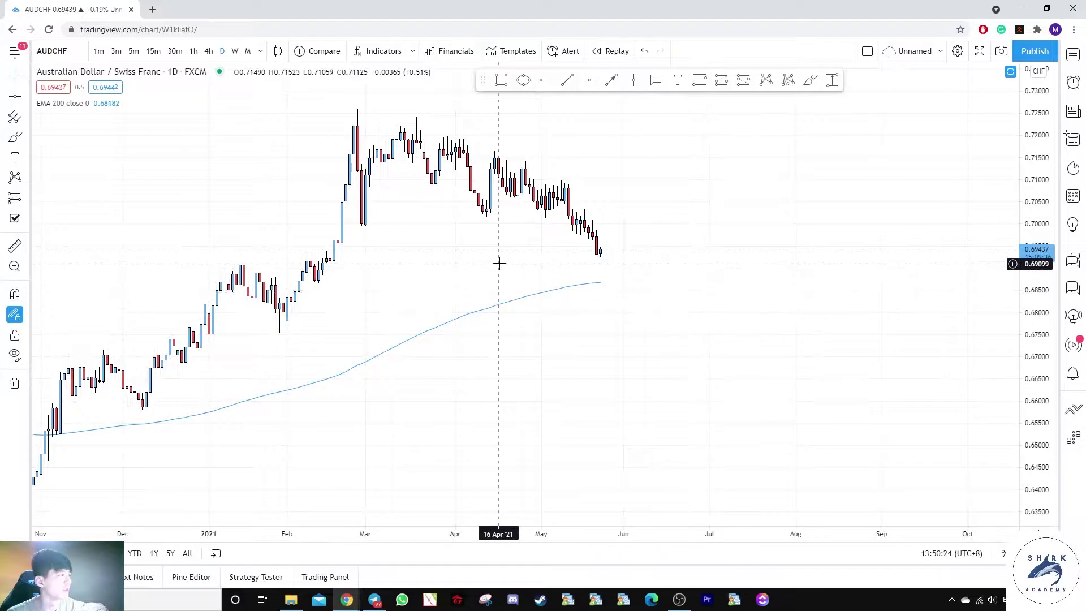
pyautogui.moveTo(1036, 335); pyautogui.dragTo(1036, 184)
pyautogui.moveTo(605, 163); pyautogui.dragTo(654, 226)
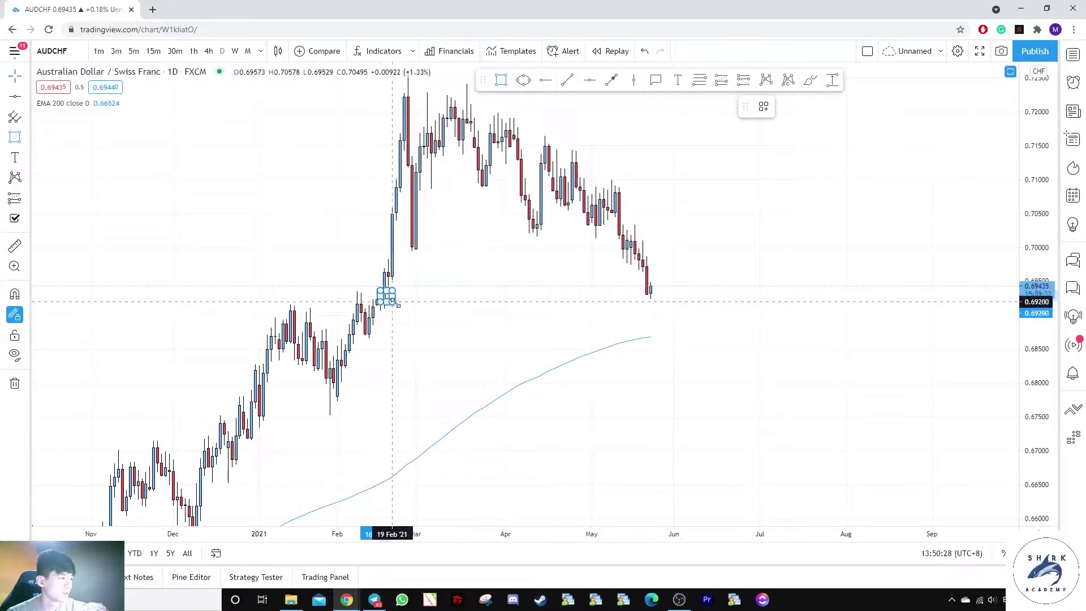
pyautogui.moveTo(400, 301); pyautogui.dragTo(729, 301)
pyautogui.click(878, 362)
pyautogui.moveTo(1036, 388); pyautogui.dragTo(1036, 119)
pyautogui.moveTo(551, 377); pyautogui.dragTo(776, 391)
pyautogui.scroll(3, 688, 376)
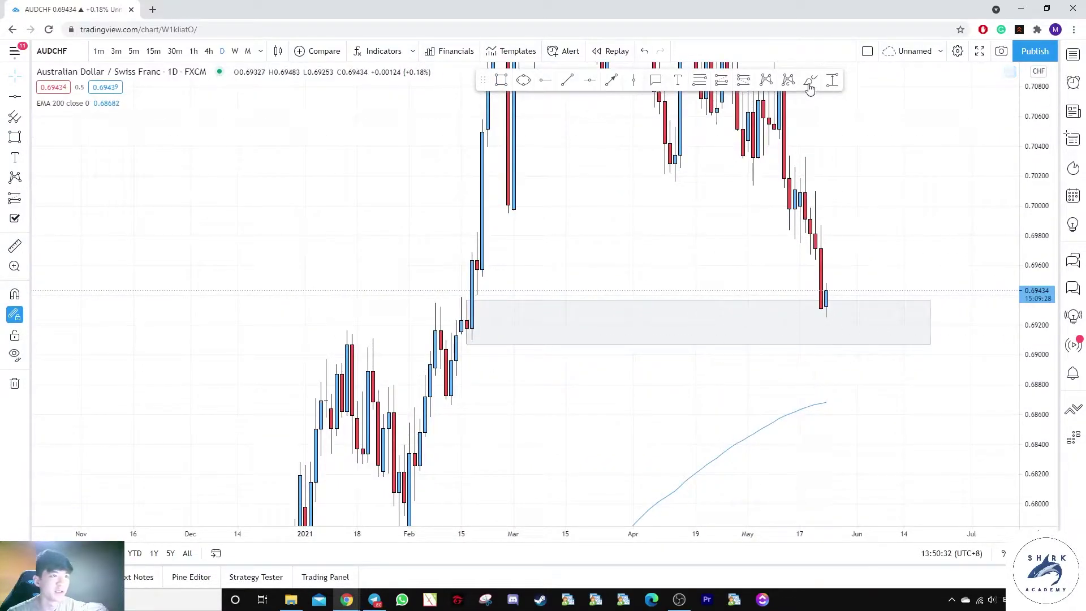
# Mark the February rally's start and the current price at the rectangle with the brush, undoing each mark
pyautogui.moveTo(497, 289)
pyautogui.mouseDown()
pyautogui.moveTo(488, 281)
pyautogui.moveTo(502, 301)
pyautogui.moveTo(493, 316)
pyautogui.mouseUp()
pyautogui.hotkey('ctrl', 'z')
pyautogui.hotkey('ctrl', 'z')
pyautogui.moveTo(846, 288)
pyautogui.mouseDown()
pyautogui.moveTo(826, 273)
pyautogui.moveTo(841, 272)
pyautogui.mouseUp()
pyautogui.hotkey('ctrl', 'z')
# Label the February base rectangle "Demand Zone" using the saved text template and adjust the label's position inside it
pyautogui.moveTo(1035, 238); pyautogui.dragTo(1035, 344)
pyautogui.moveTo(691, 64); pyautogui.dragTo(678, 104)
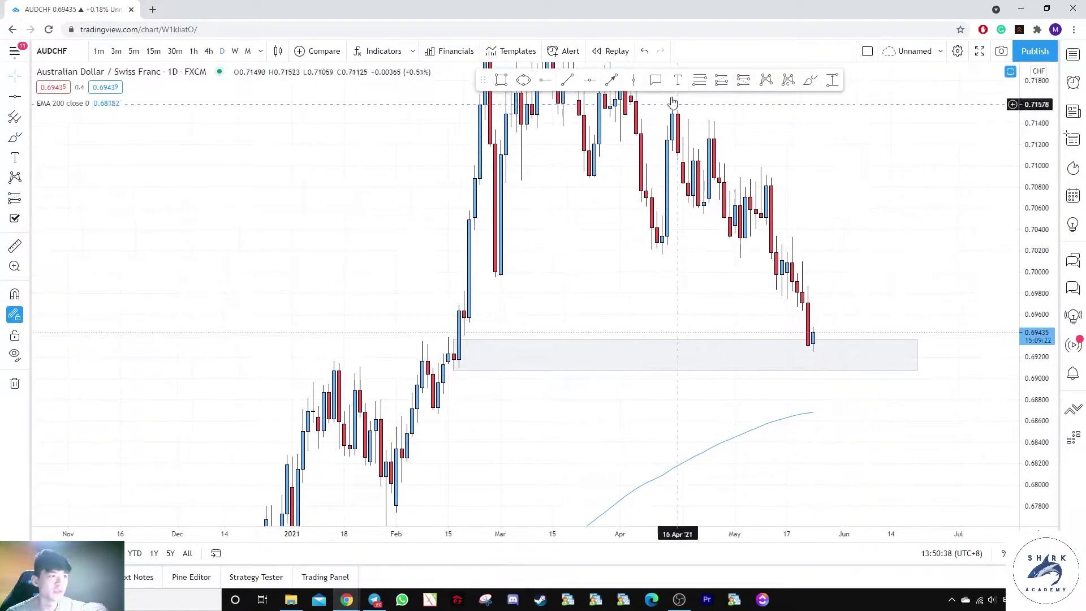
pyautogui.click(631, 355)
pyautogui.click(467, 467)
pyautogui.click(468, 501)
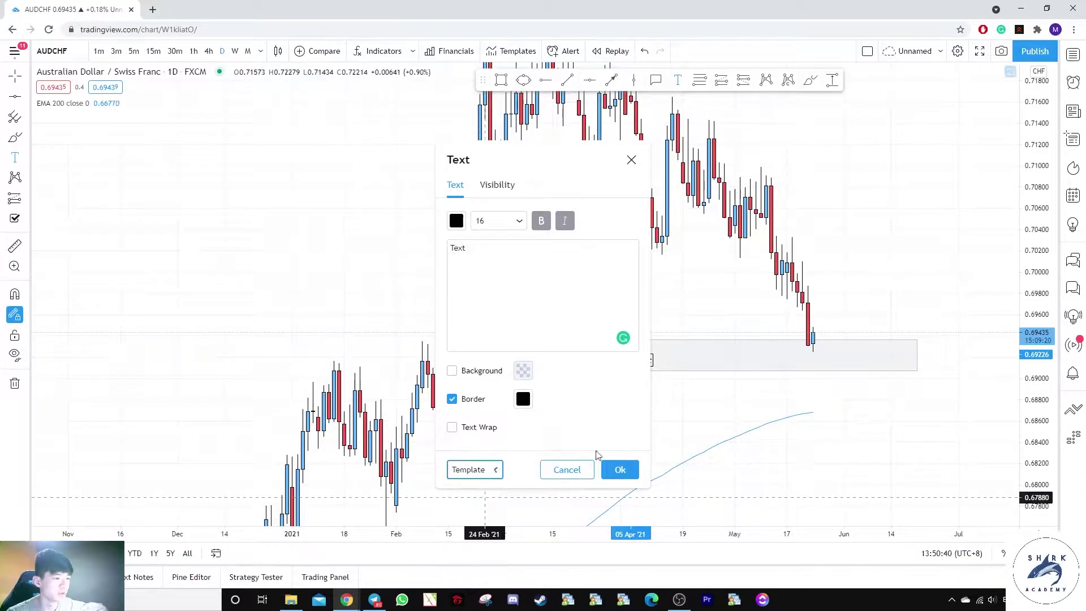
pyautogui.click(619, 468)
pyautogui.moveTo(668, 361); pyautogui.dragTo(694, 359)
pyautogui.click(922, 273)
# Trace the decline from the February peak and mark the lows above the demand zone with the brush, undoing each stroke
pyautogui.moveTo(1035, 277); pyautogui.dragTo(1035, 323)
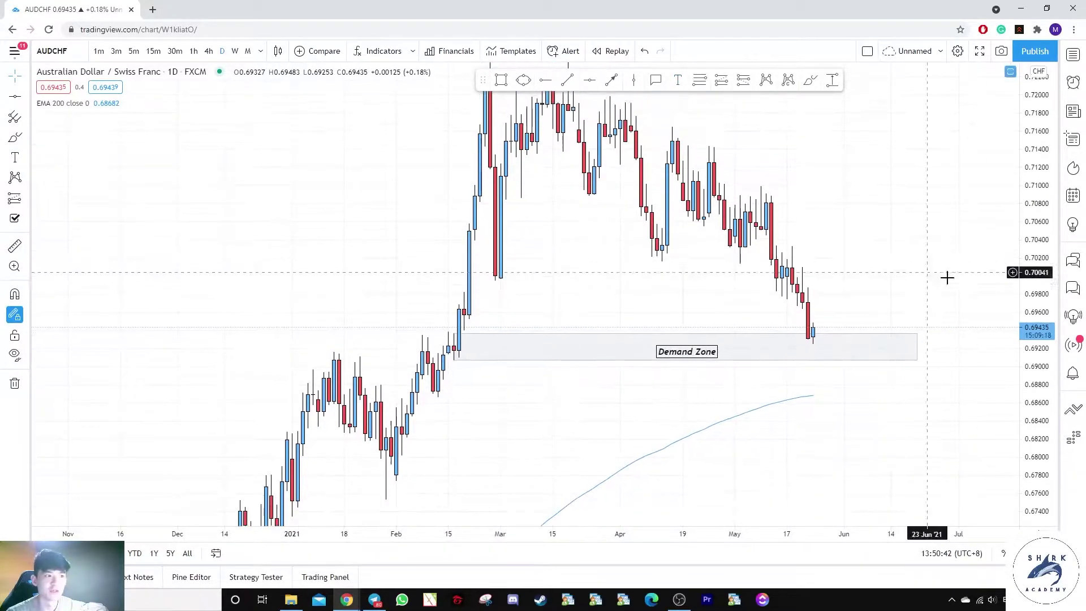
pyautogui.doubleClick(1044, 276)
pyautogui.moveTo(539, 150)
pyautogui.mouseDown()
pyautogui.moveTo(471, 109)
pyautogui.moveTo(359, 145)
pyautogui.moveTo(477, 109)
pyautogui.mouseUp()
pyautogui.hotkey('ctrl', 'z')
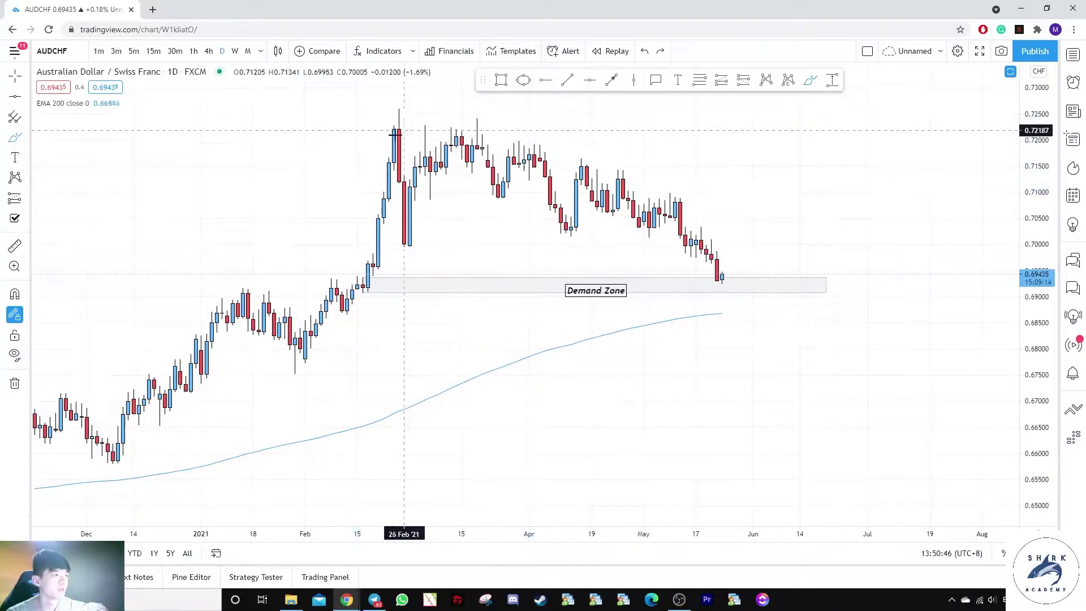
pyautogui.moveTo(401, 173)
pyautogui.mouseDown()
pyautogui.moveTo(560, 206)
pyautogui.moveTo(721, 291)
pyautogui.mouseUp()
pyautogui.hotkey('ctrl', 'z')
pyautogui.moveTo(486, 235); pyautogui.dragTo(706, 255)
pyautogui.hotkey('ctrl', 'z')
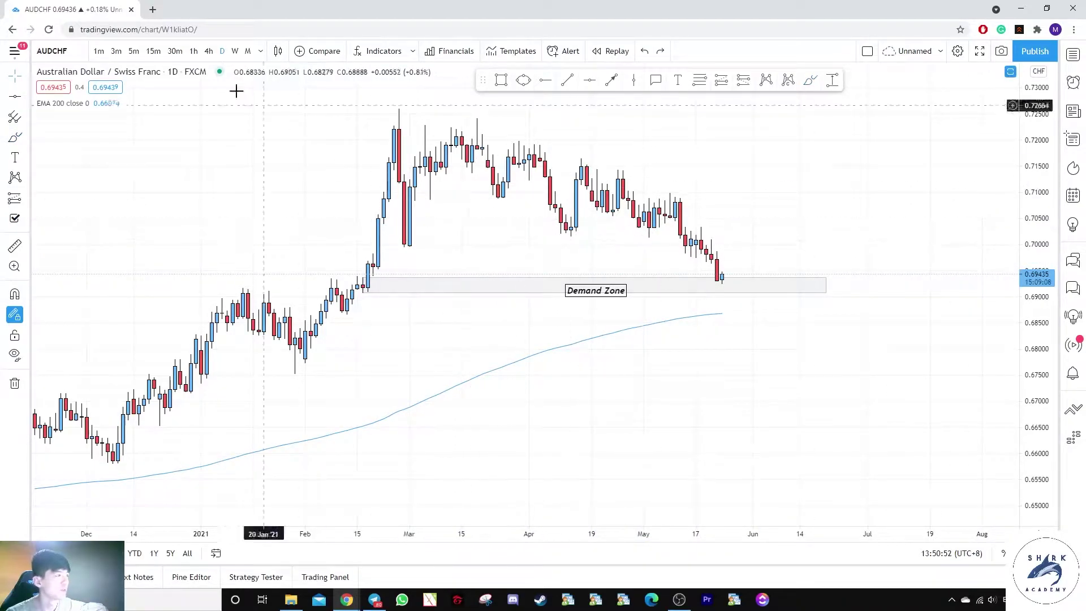
# Draw a rectangle over the April 2019 swing high, spanning about 0.7210 to 0.7273 and reaching 20 May 2019
pyautogui.scroll(-6, 373, 231)
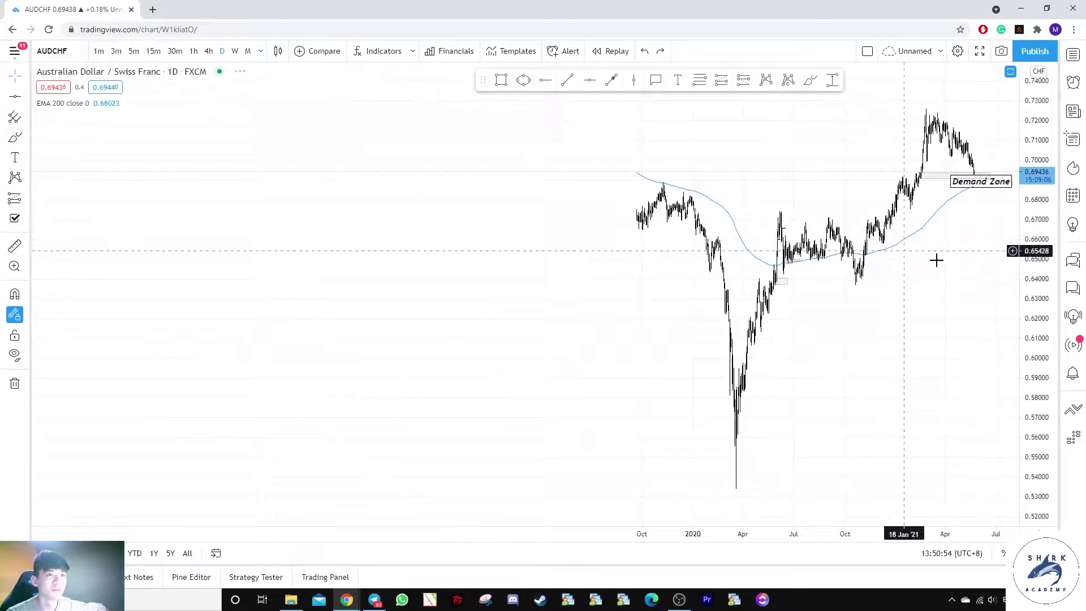
pyautogui.scroll(5, 775, 211)
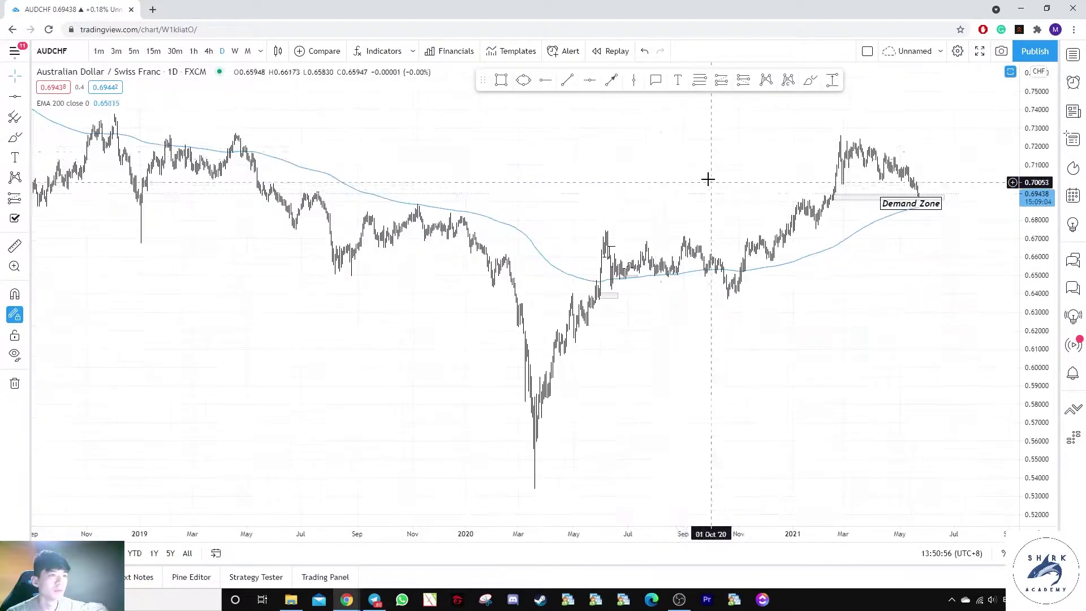
pyautogui.moveTo(636, 172); pyautogui.dragTo(733, 209)
pyautogui.scroll(6, 608, 230)
pyautogui.moveTo(1043, 291); pyautogui.dragTo(1038, 142)
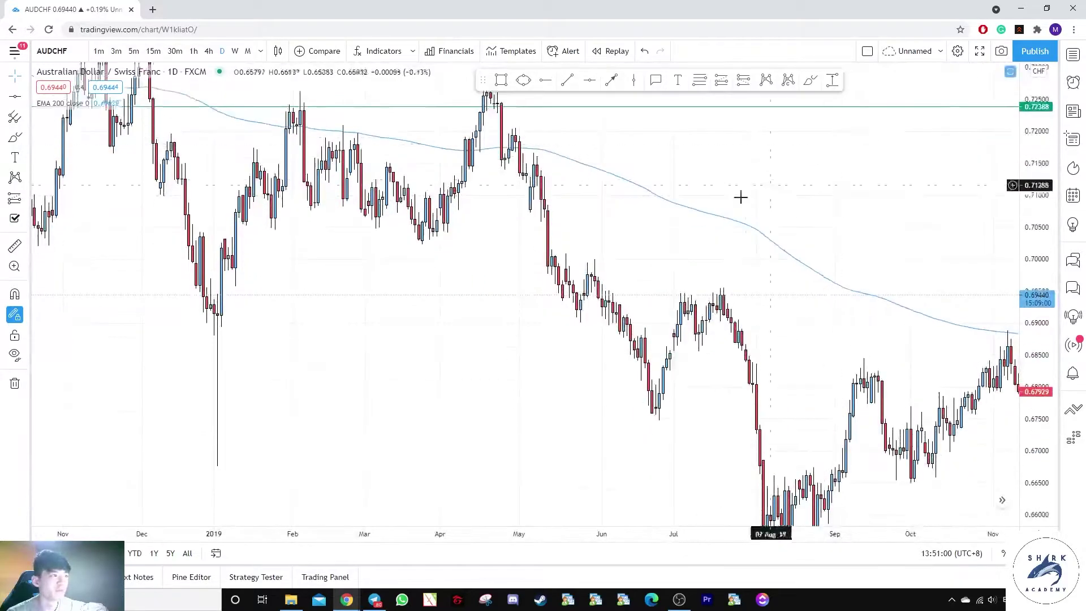
pyautogui.moveTo(739, 197); pyautogui.dragTo(777, 362)
pyautogui.moveTo(1030, 344); pyautogui.dragTo(1027, 164)
pyautogui.scroll(3, 512, 104)
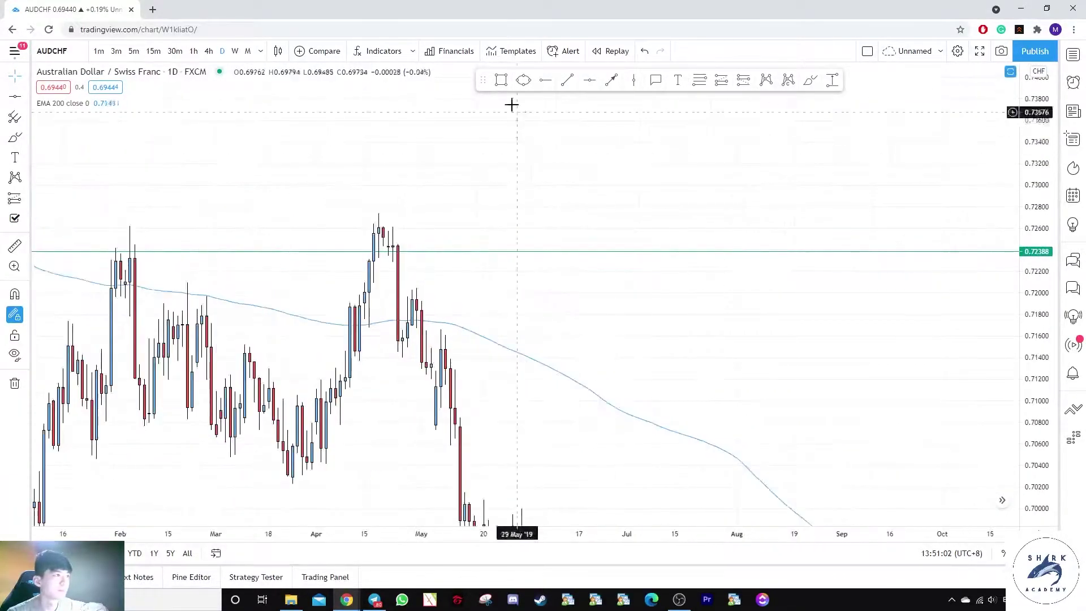
pyautogui.moveTo(373, 281); pyautogui.dragTo(485, 214)
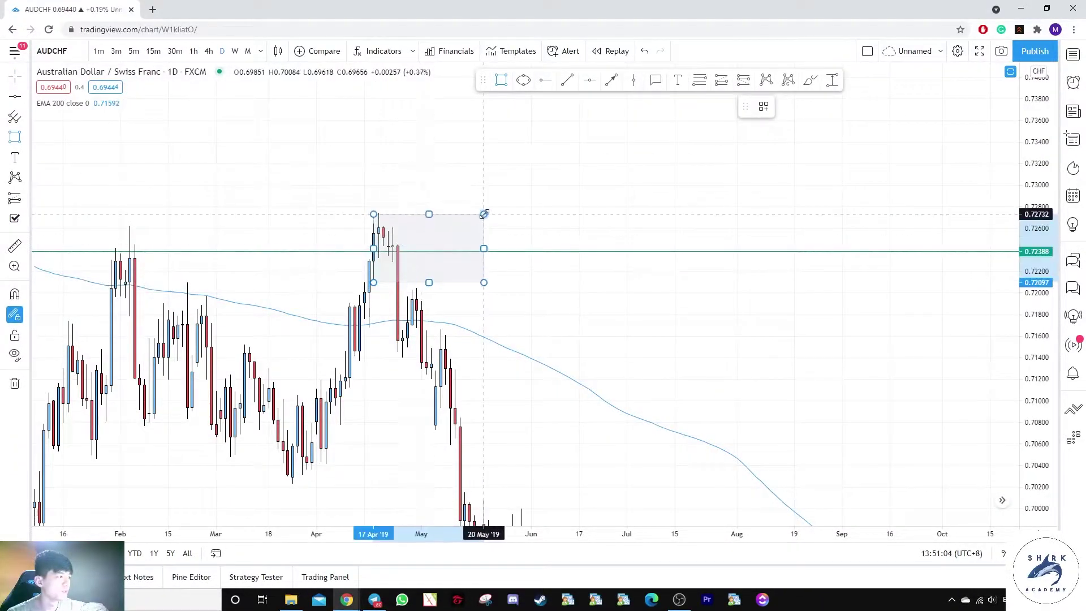
# Delete the horizontal line at 0.72388 that crosses the April 2019 rectangle
pyautogui.click(524, 250)
pyautogui.press('Delete')
pyautogui.moveTo(501, 331); pyautogui.dragTo(636, 317)
pyautogui.scroll(2, 760, 215)
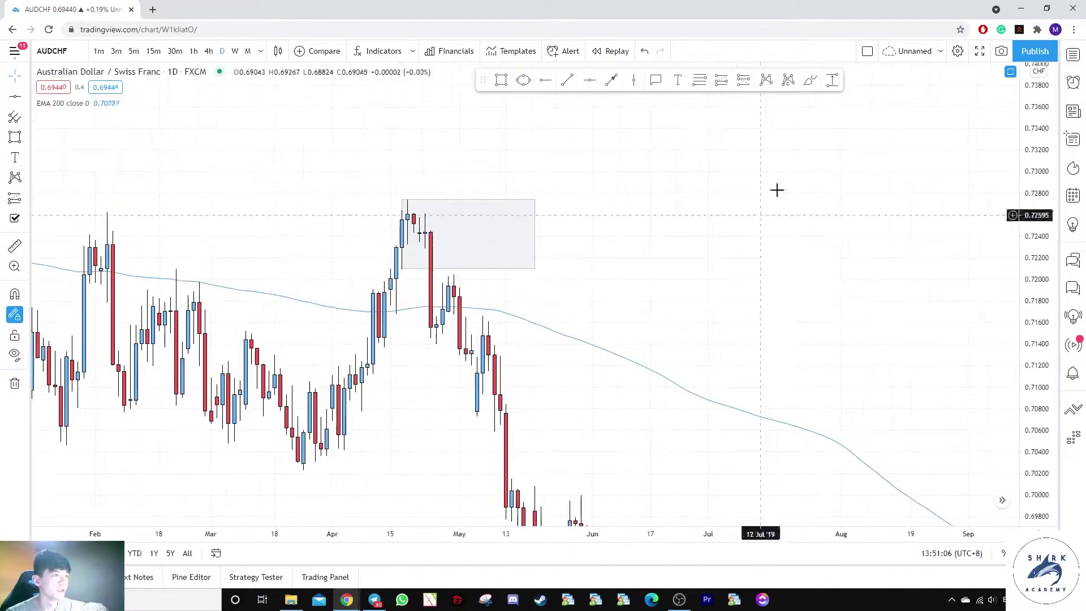
# Highlight the price swings around the April 2019 rectangle and circle the 30 April high beneath it, undoing each mark
pyautogui.hotkey('ctrl', 'z')
pyautogui.moveTo(156, 264); pyautogui.dragTo(383, 256)
pyautogui.hotkey('ctrl', 'z')
pyautogui.moveTo(76, 212)
pyautogui.mouseDown()
pyautogui.moveTo(392, 219)
pyautogui.moveTo(523, 482)
pyautogui.mouseUp()
pyautogui.hotkey('ctrl', 'z')
pyautogui.hotkey('ctrl', 'z')
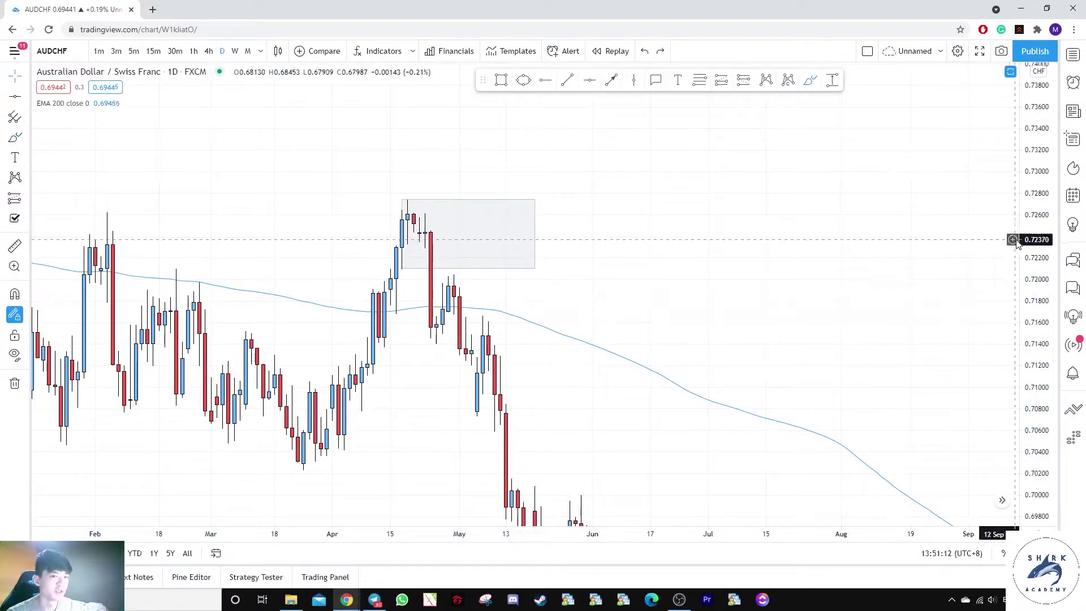
pyautogui.moveTo(1016, 242); pyautogui.dragTo(839, 342)
pyautogui.moveTo(1027, 315); pyautogui.dragTo(703, 208)
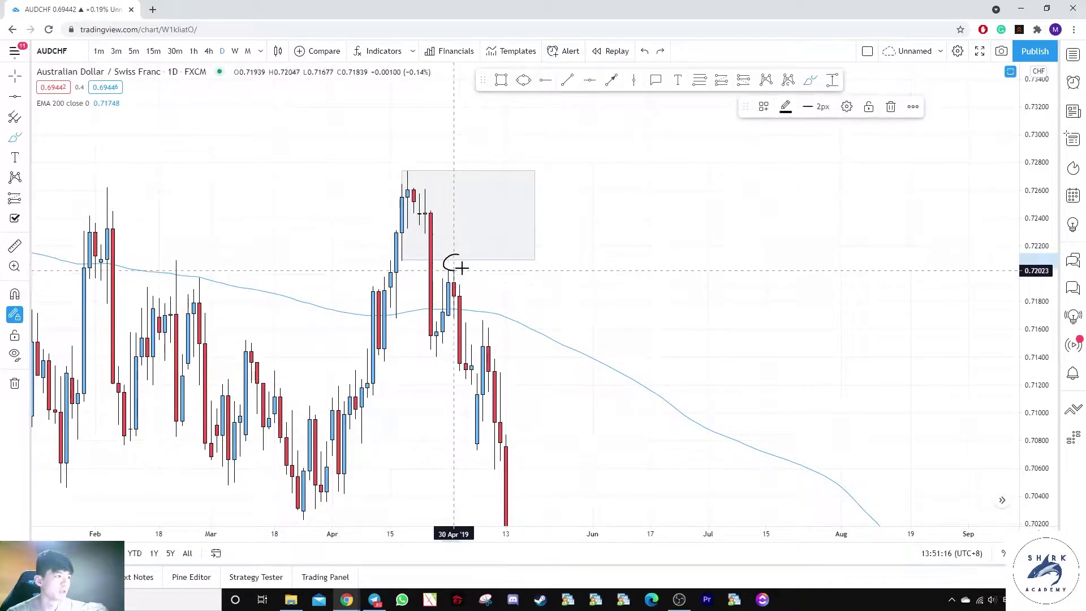
pyautogui.hotkey('ctrl', 'z')
# Extend the rectangle to mid-July 2019 and draw a smaller one inside it from 23 April, about 0.7229 to 0.7261
pyautogui.moveTo(535, 214); pyautogui.dragTo(789, 218)
pyautogui.click(488, 149)
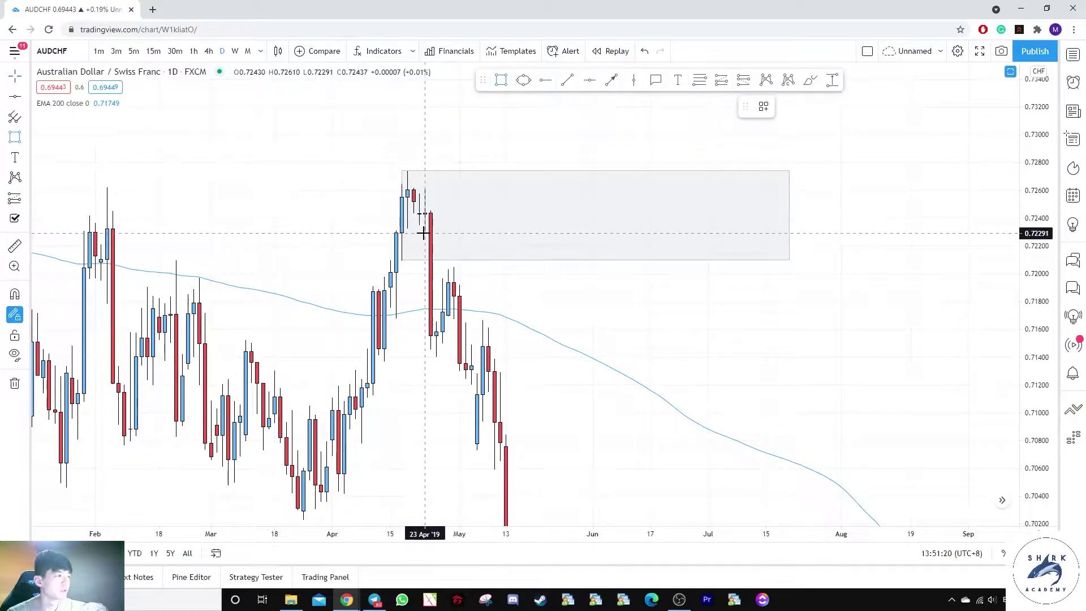
pyautogui.click(442, 190)
pyautogui.click(471, 218)
pyautogui.moveTo(442, 212); pyautogui.dragTo(681, 212)
# Extend the outer rectangle to 5 May 2021 and the inner one to about 22 April 2021
pyautogui.scroll(-6, 819, 323)
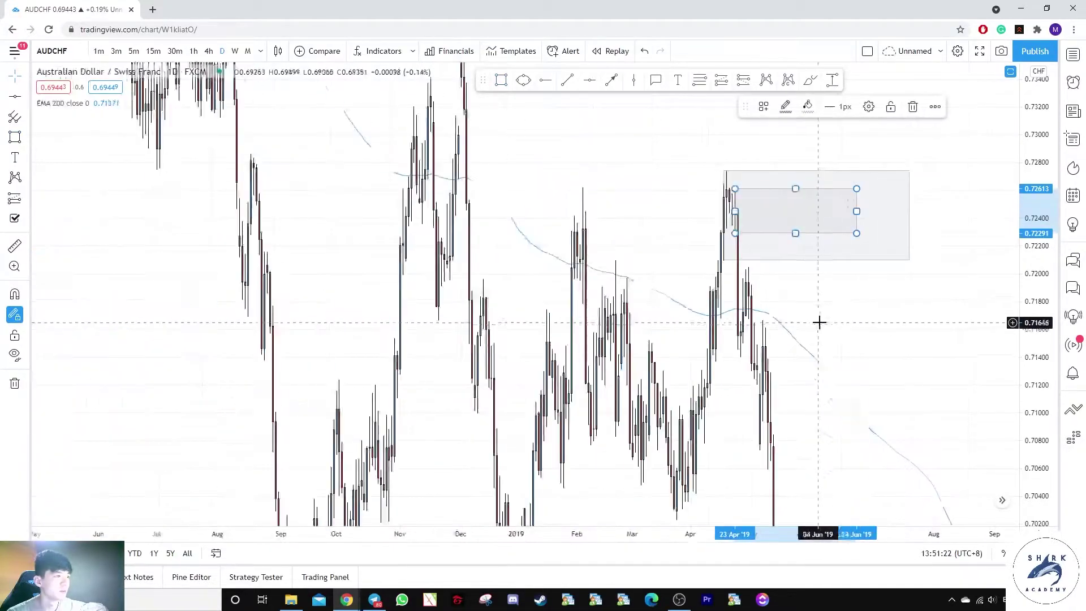
pyautogui.moveTo(883, 326); pyautogui.dragTo(168, 281)
pyautogui.scroll(-4, 254, 222)
pyautogui.moveTo(1033, 204); pyautogui.dragTo(1034, 374)
pyautogui.moveTo(452, 189); pyautogui.dragTo(973, 262)
pyautogui.moveTo(802, 359); pyautogui.dragTo(499, 367)
pyautogui.moveTo(96, 265); pyautogui.dragTo(745, 266)
pyautogui.moveTo(771, 317); pyautogui.dragTo(766, 315)
pyautogui.moveTo(663, 264); pyautogui.dragTo(967, 264)
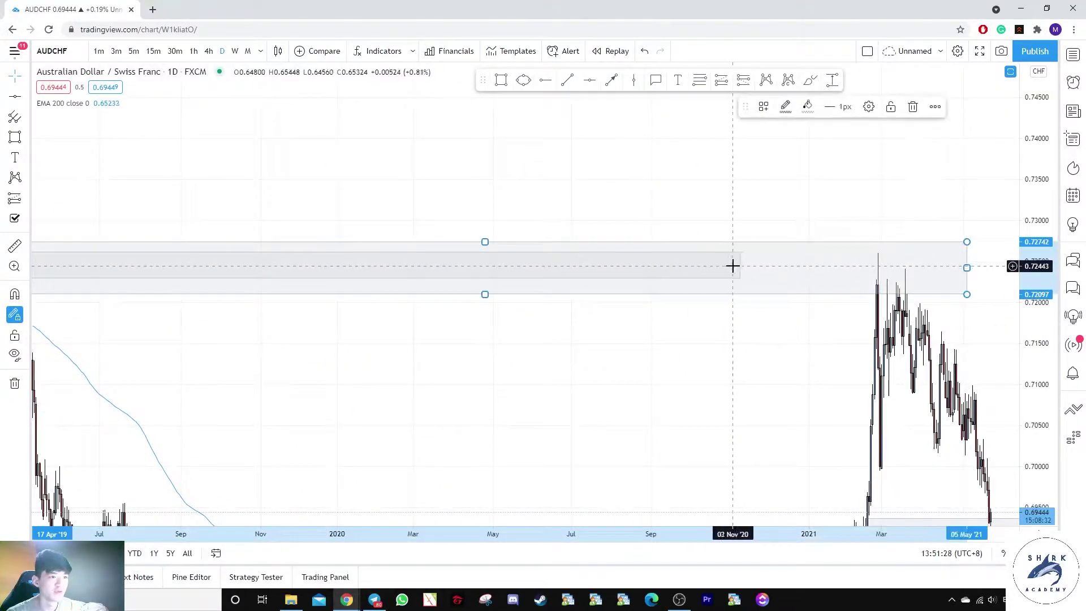
pyautogui.moveTo(740, 265); pyautogui.dragTo(950, 266)
pyautogui.click(923, 207)
# Place two "Supply Zone" text labels from the saved template, one in the inner rectangle and one in the outer
pyautogui.scroll(6, 942, 182)
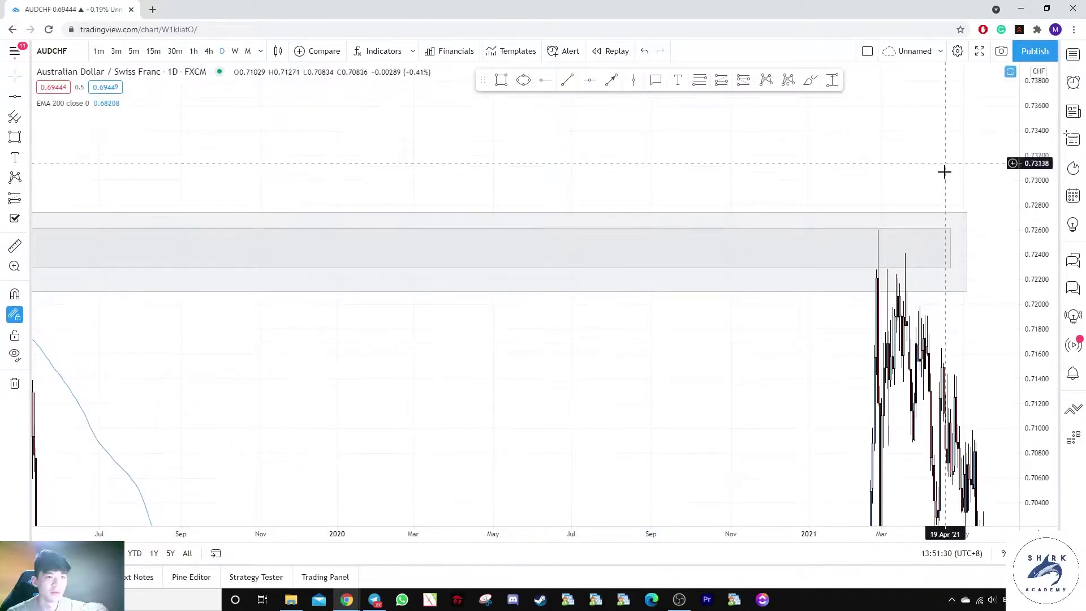
pyautogui.click(678, 79)
pyautogui.click(483, 245)
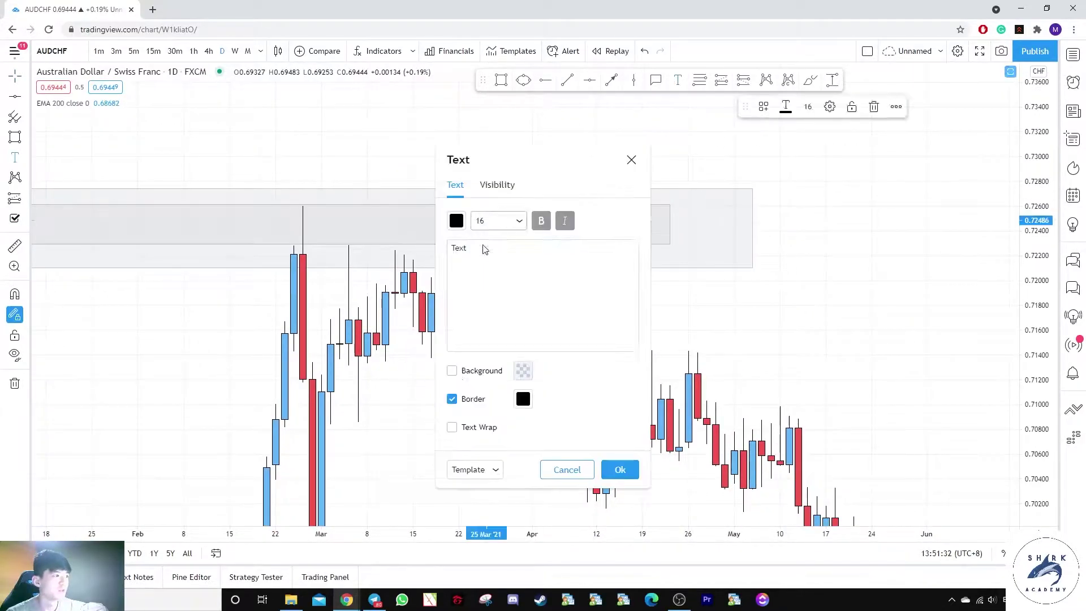
pyautogui.click(471, 469)
pyautogui.click(469, 557)
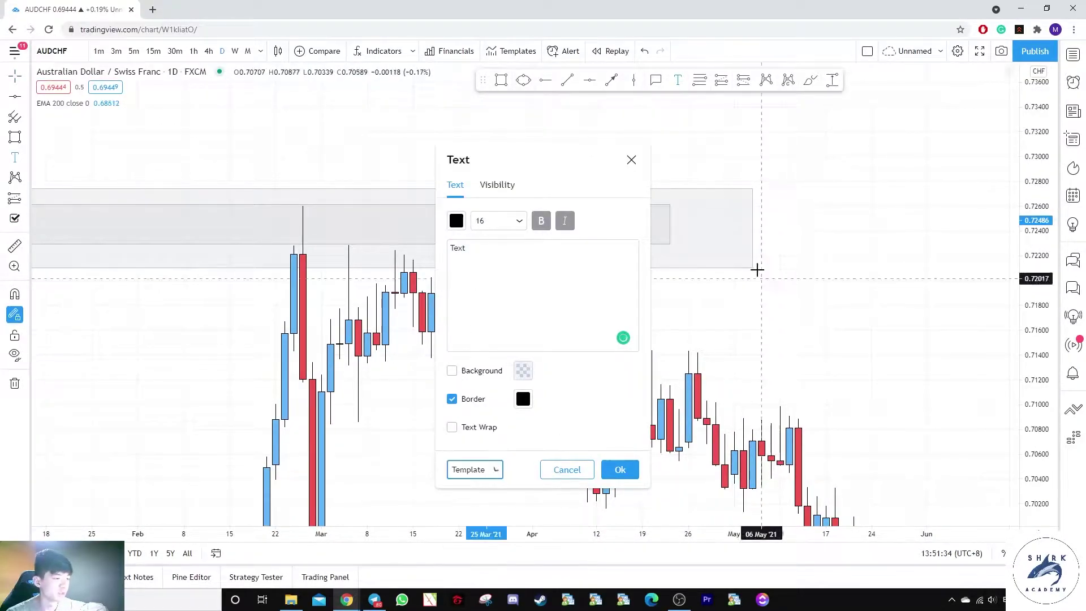
pyautogui.click(483, 470)
pyautogui.click(465, 558)
pyautogui.click(619, 469)
# Extend the outer supply rectangle to late May 2021 and the inner one to about the end of April 2021
pyautogui.moveTo(738, 249); pyautogui.dragTo(881, 222)
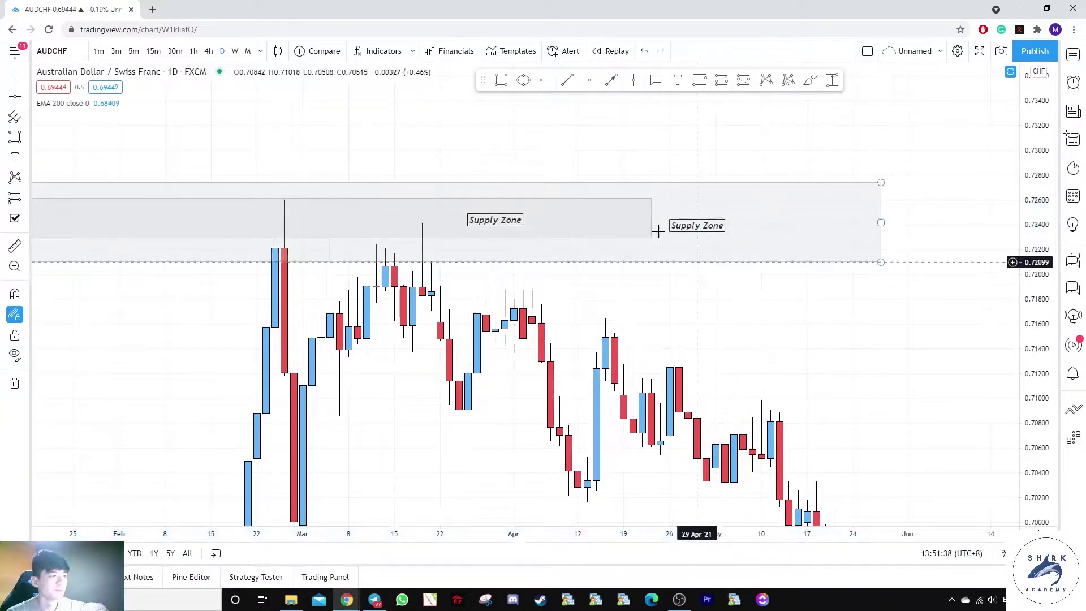
pyautogui.moveTo(651, 219); pyautogui.dragTo(708, 232)
pyautogui.moveTo(792, 288); pyautogui.dragTo(798, 281)
pyautogui.doubleClick(1030, 285)
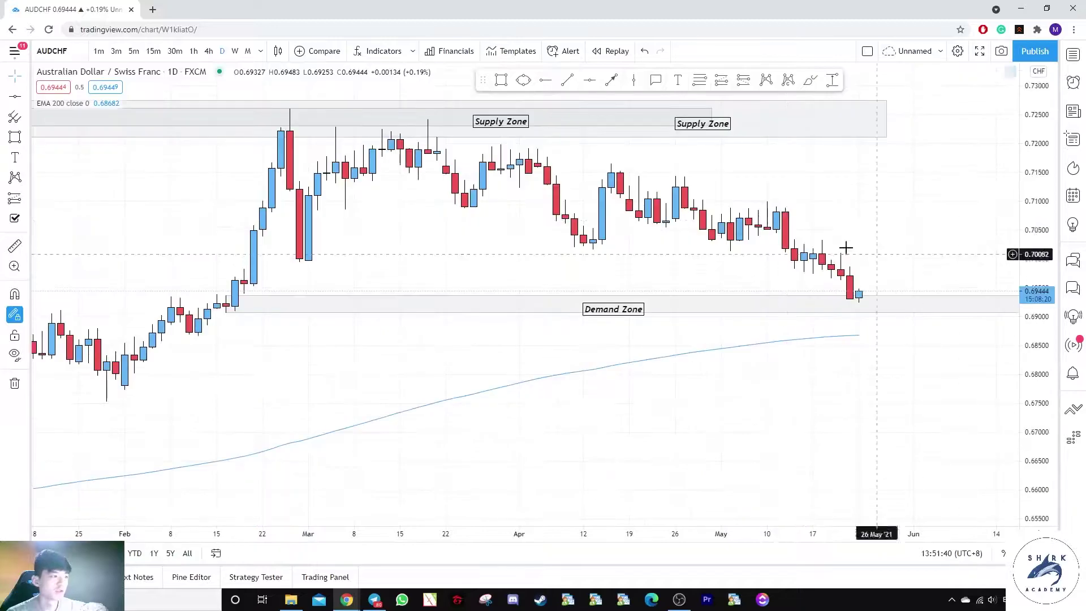
# Mark the late-February low and trace the decline from the supply zone into the demand zone, undoing each stroke
pyautogui.click(810, 80)
pyautogui.moveTo(266, 272); pyautogui.dragTo(303, 284)
pyautogui.hotkey('ctrl', 'z')
pyautogui.moveTo(325, 173)
pyautogui.mouseDown()
pyautogui.moveTo(604, 226)
pyautogui.moveTo(861, 311)
pyautogui.mouseUp()
pyautogui.hotkey('ctrl', 'z')
# Underline the swing lows between late February and early May above the demand zone with the brush, undoing each line
pyautogui.scroll(-3, 482, 278)
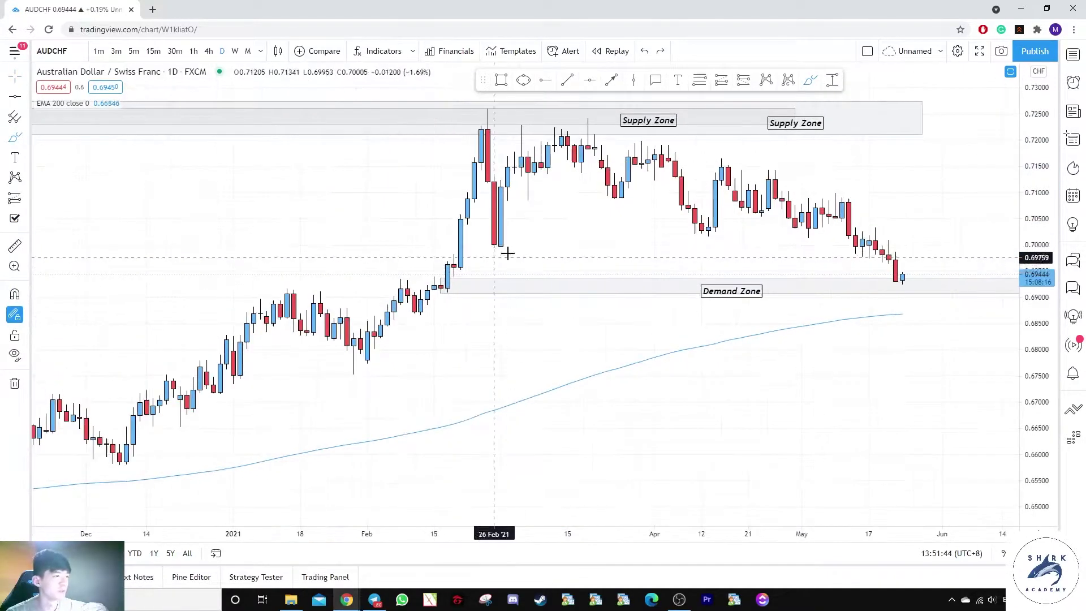
pyautogui.moveTo(490, 252); pyautogui.dragTo(774, 240)
pyautogui.hotkey('ctrl', 'z')
pyautogui.moveTo(683, 240); pyautogui.dragTo(833, 242)
pyautogui.hotkey('ctrl', 'z')
pyautogui.scroll(4, 827, 245)
pyautogui.moveTo(1035, 330); pyautogui.dragTo(1035, 245)
pyautogui.scroll(-2, 842, 189)
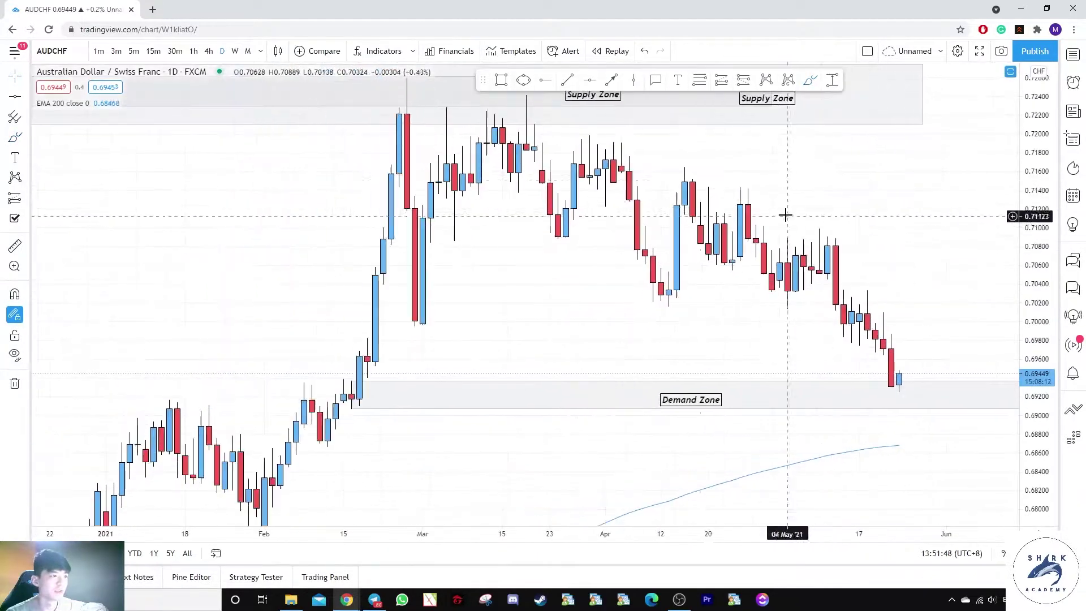
pyautogui.click(606, 85)
pyautogui.press('Escape')
pyautogui.moveTo(849, 215); pyautogui.dragTo(776, 198)
pyautogui.moveTo(1035, 207); pyautogui.dragTo(1035, 246)
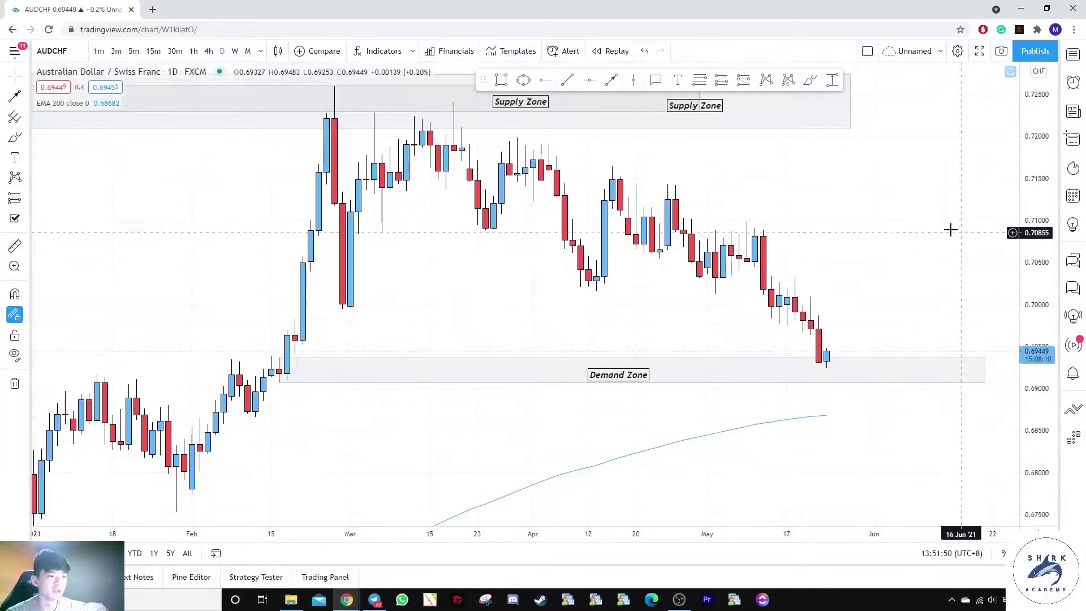
# Sketch a projected rise with the brush from the latest candle in the demand zone up to the outer supply zone
pyautogui.moveTo(950, 228); pyautogui.dragTo(905, 217)
pyautogui.moveTo(760, 228)
pyautogui.mouseDown()
pyautogui.moveTo(776, 262)
pyautogui.moveTo(653, 245)
pyautogui.moveTo(770, 266)
pyautogui.mouseUp()
pyautogui.click(811, 80)
pyautogui.hotkey('ctrl', 'z')
pyautogui.click(777, 362)
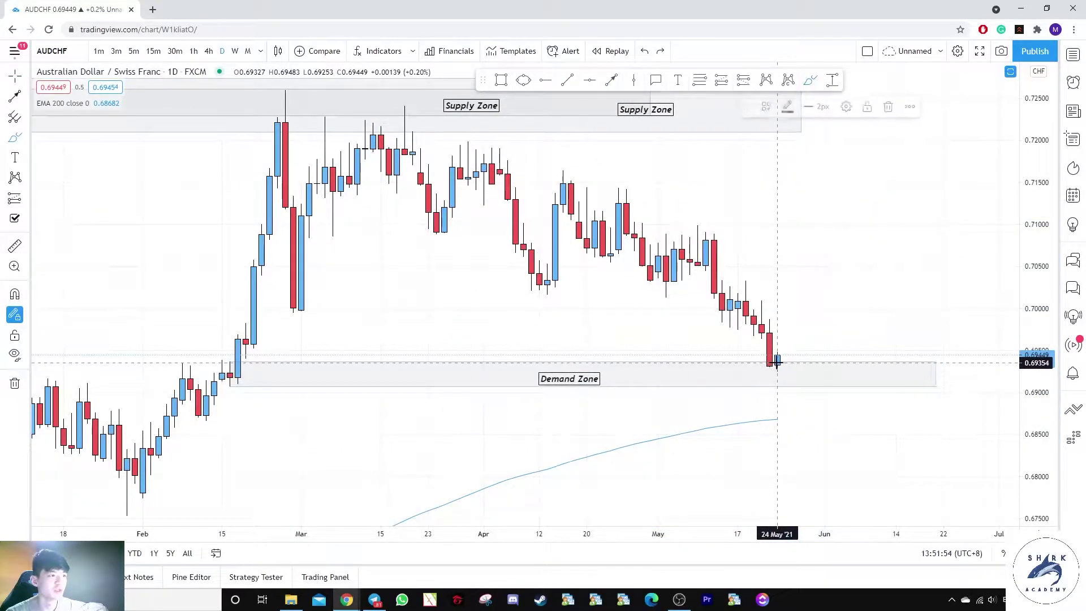
pyautogui.moveTo(778, 362); pyautogui.dragTo(867, 131)
# Mark the successive swing highs with horizontal brush lines, sketch a projected drop from the supply zone, and undo the strokes
pyautogui.moveTo(662, 240); pyautogui.dragTo(794, 241)
pyautogui.moveTo(572, 187); pyautogui.dragTo(683, 186)
pyautogui.moveTo(509, 160); pyautogui.dragTo(650, 160)
pyautogui.moveTo(422, 129); pyautogui.dragTo(620, 129)
pyautogui.moveTo(836, 129); pyautogui.dragTo(989, 507)
pyautogui.hotkey('ctrl', 'z')
pyautogui.hotkey('ctrl', 'z')
pyautogui.hotkey('ctrl', 'z')
pyautogui.hotkey('ctrl', 'z')
# Draw a supply rectangle from the 11 May 2021 candle to 18 June 2021, spanning 0.70437 to 0.70915
pyautogui.moveTo(1029, 306); pyautogui.dragTo(1030, 286)
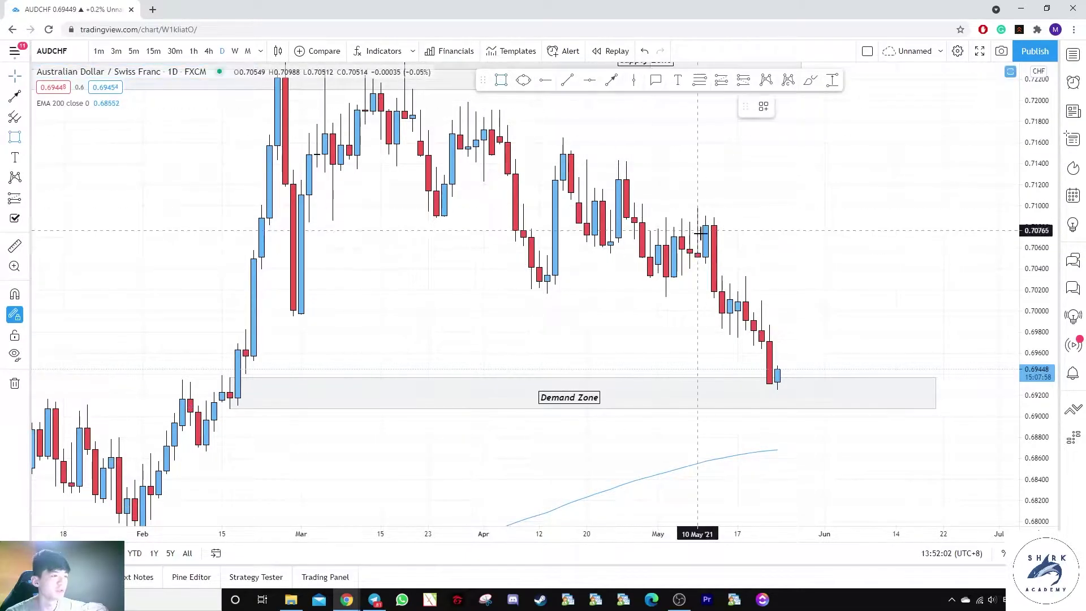
pyautogui.scroll(2, 639, 266)
pyautogui.click(659, 216)
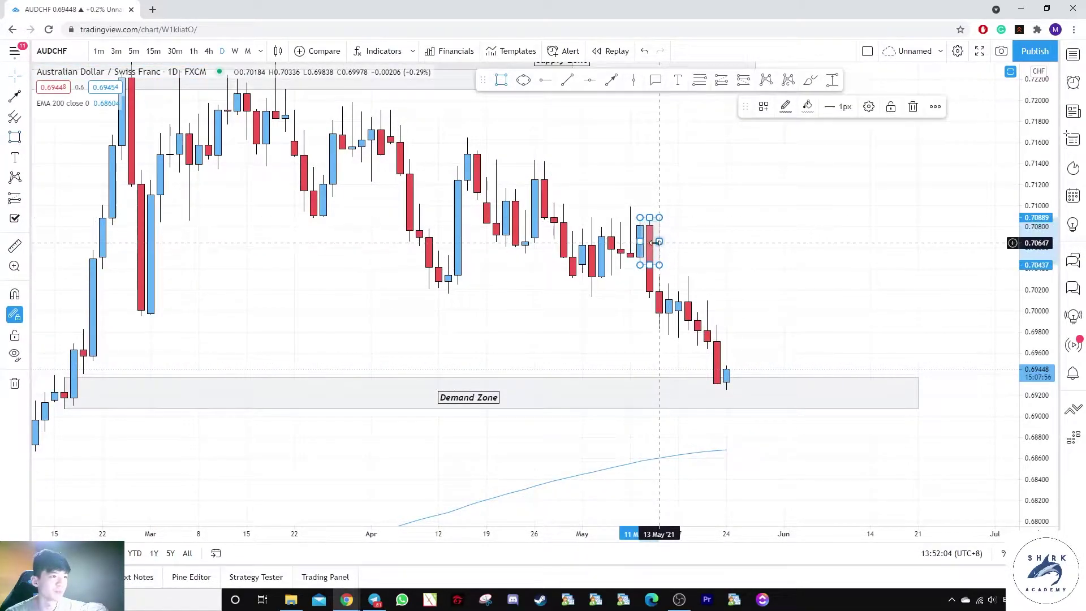
pyautogui.moveTo(659, 241); pyautogui.dragTo(909, 241)
pyautogui.click(773, 185)
pyautogui.moveTo(775, 217); pyautogui.dragTo(775, 214)
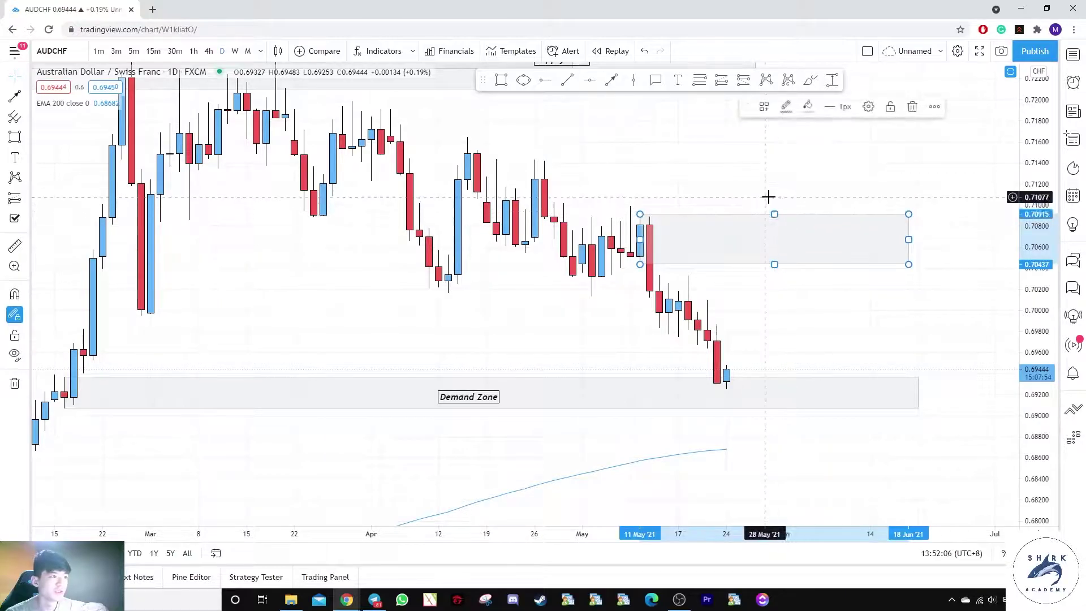
pyautogui.click(767, 197)
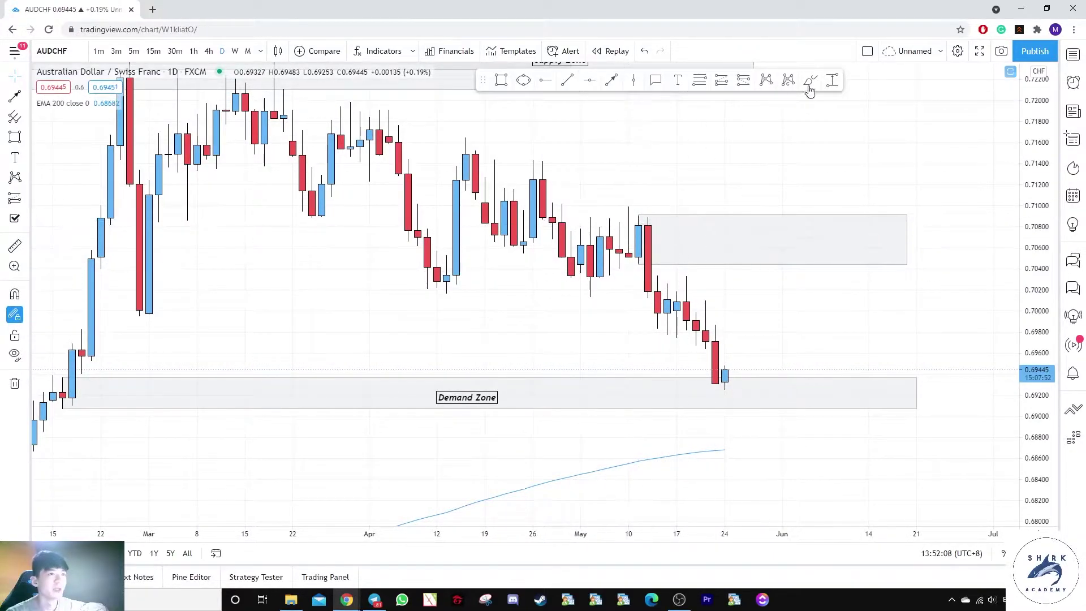
# Draw trend lines beneath the April–May lows at about 0.7011 and from the late-February low to mid-May at about 0.6990
pyautogui.moveTo(693, 253); pyautogui.dragTo(679, 200)
pyautogui.hotkey('ctrl', 'z')
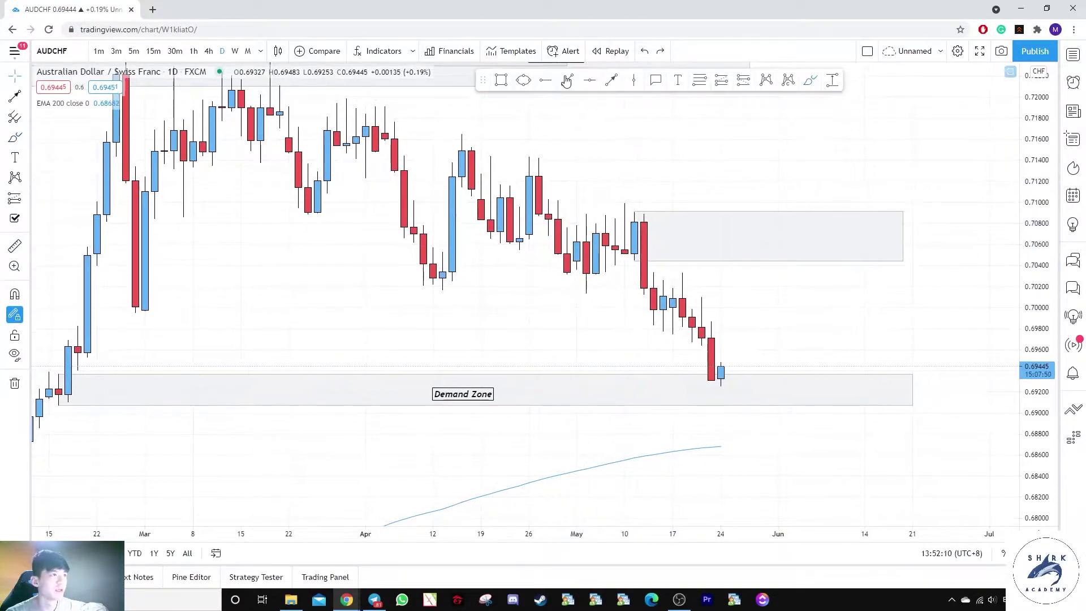
pyautogui.click(414, 296)
pyautogui.click(125, 318)
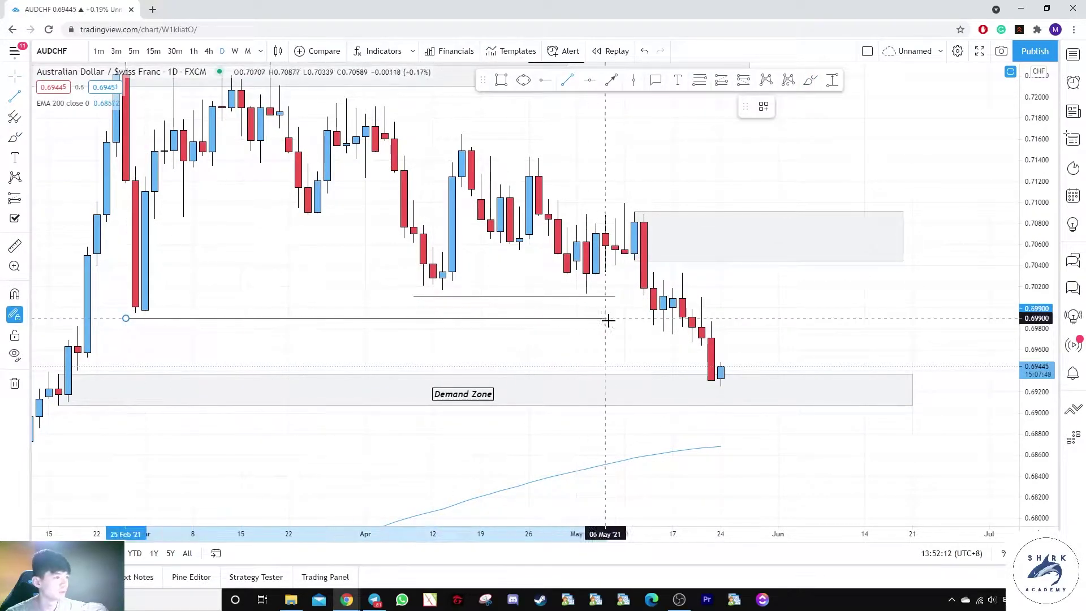
pyautogui.click(638, 320)
pyautogui.scroll(-2, 781, 318)
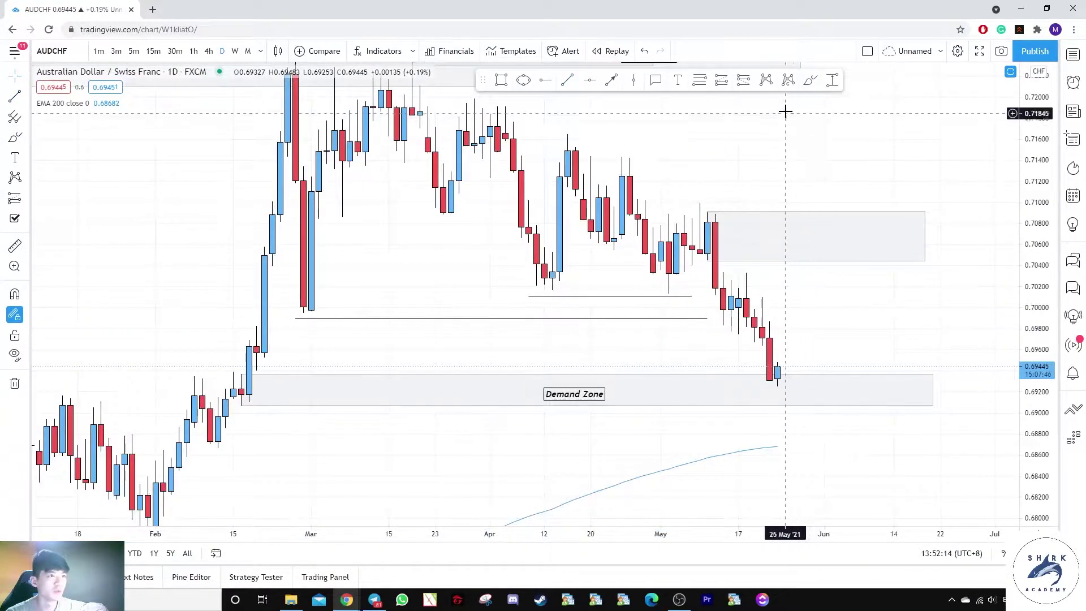
# Sketch a stepped rise from the latest candle into the new supply rectangle and draw a horizontal line at 0.70357 above the mid-May highs
pyautogui.moveTo(804, 338)
pyautogui.mouseDown()
pyautogui.moveTo(792, 334)
pyautogui.moveTo(809, 278)
pyautogui.moveTo(840, 233)
pyautogui.mouseUp()
pyautogui.hotkey('ctrl', 'z')
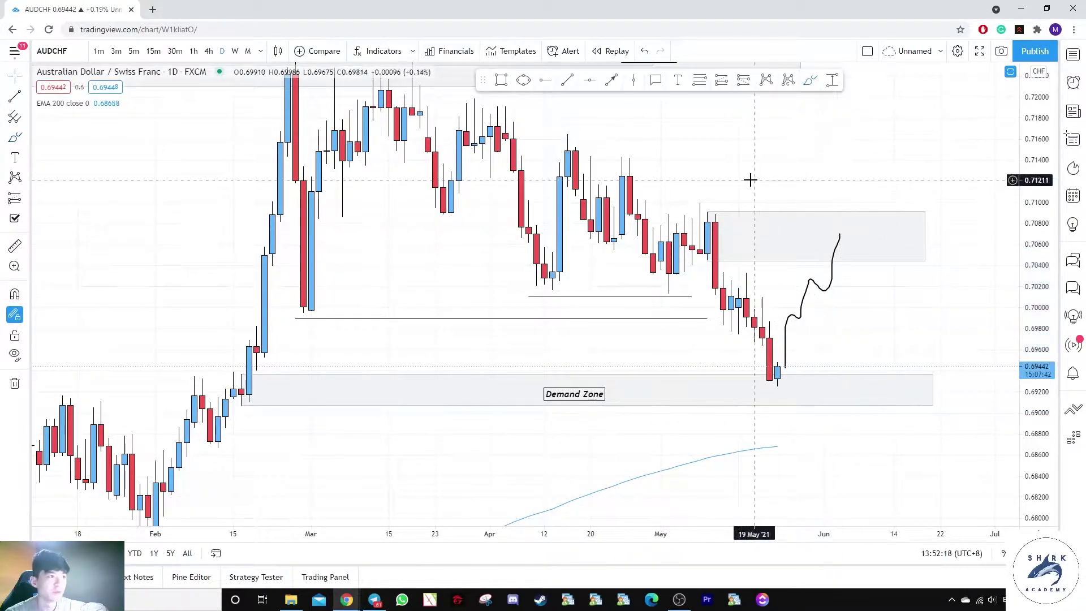
pyautogui.scroll(2, 679, 278)
pyautogui.click(625, 270)
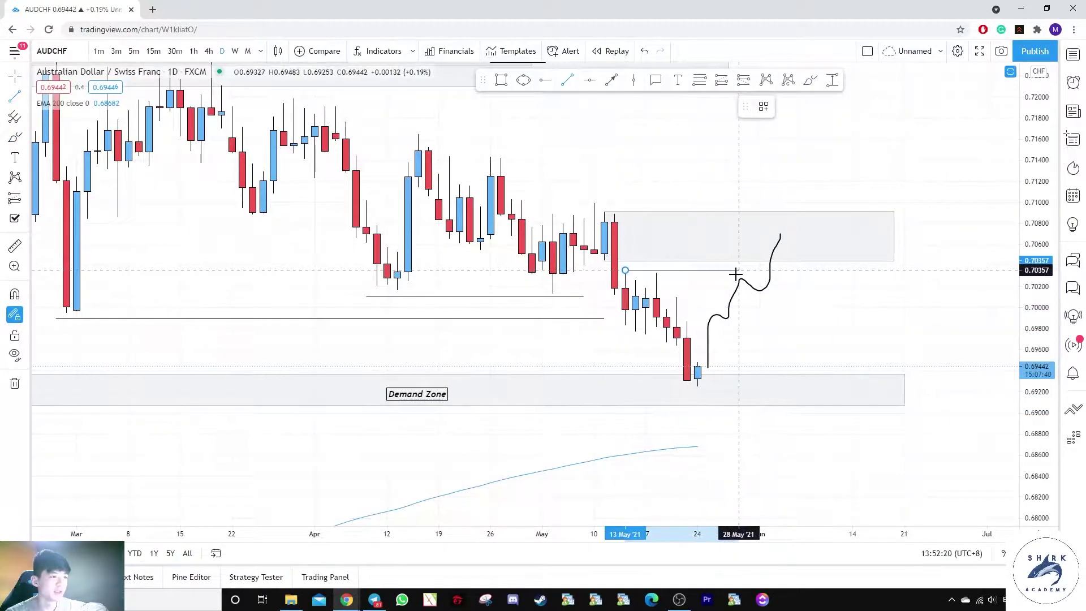
# Circle the mid-May highs and sketch a projected drop from the new supply rectangle through the demand zone, undoing the brush strokes
pyautogui.click(810, 81)
pyautogui.moveTo(664, 262)
pyautogui.mouseDown()
pyautogui.moveTo(650, 257)
pyautogui.moveTo(658, 253)
pyautogui.mouseUp()
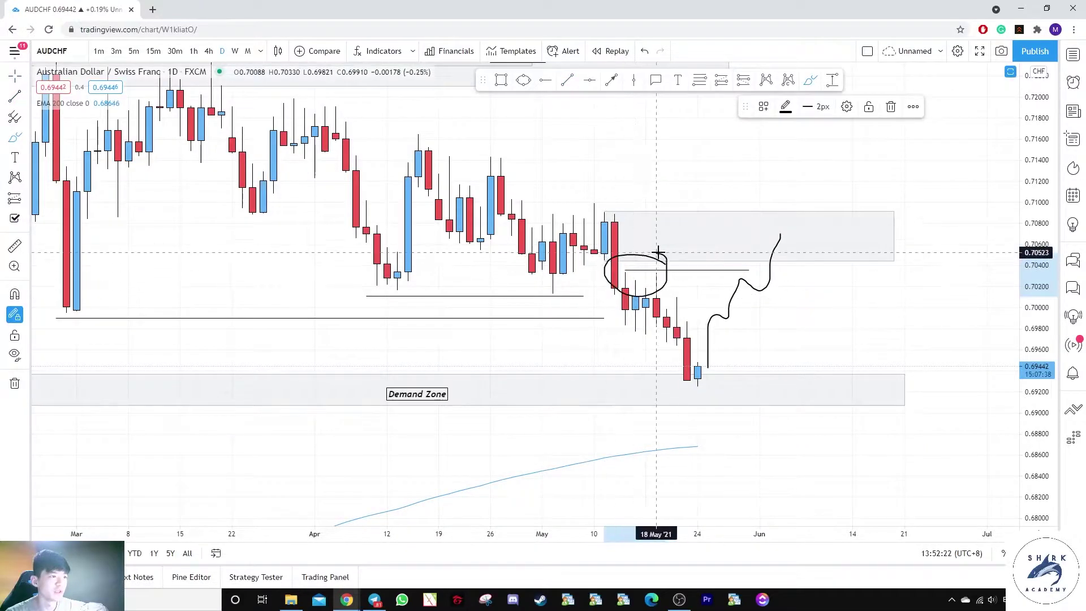
pyautogui.hotkey('ctrl', 'z')
pyautogui.moveTo(769, 238)
pyautogui.mouseDown()
pyautogui.moveTo(809, 281)
pyautogui.moveTo(877, 469)
pyautogui.mouseUp()
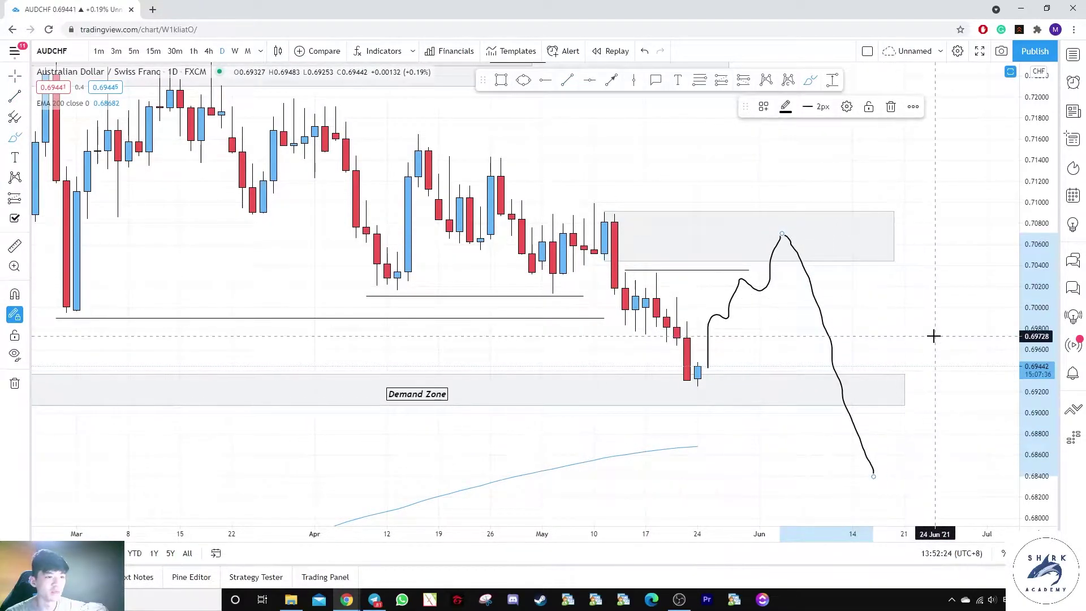
pyautogui.hotkey('ctrl', 'z')
pyautogui.hotkey('ctrl', 'z')
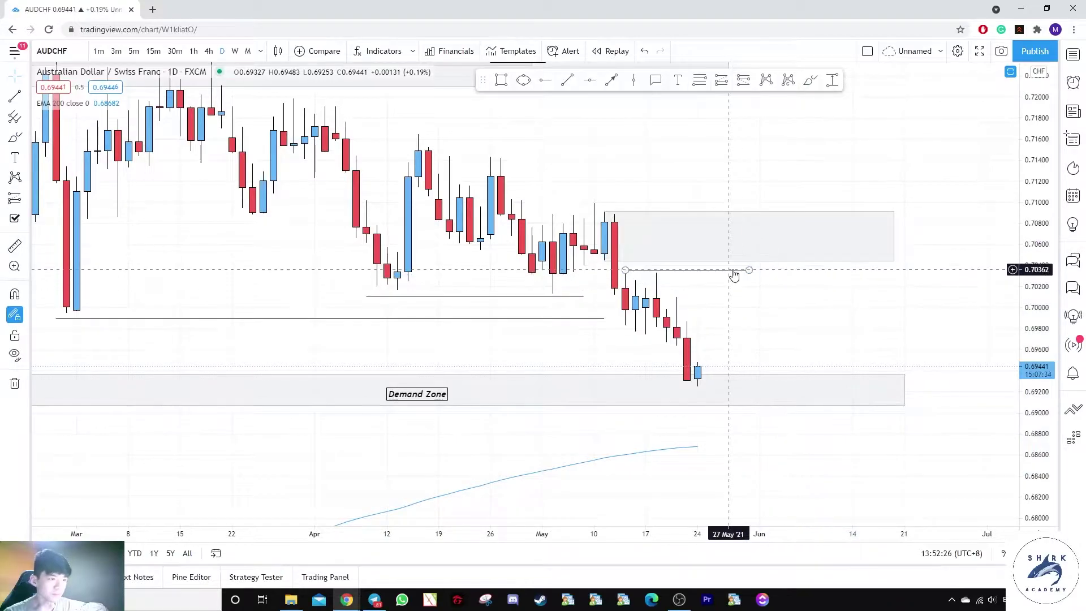
# Sketch a projected move from the demand zone toward the new supply rectangle and undo it
pyautogui.scroll(-5, 822, 303)
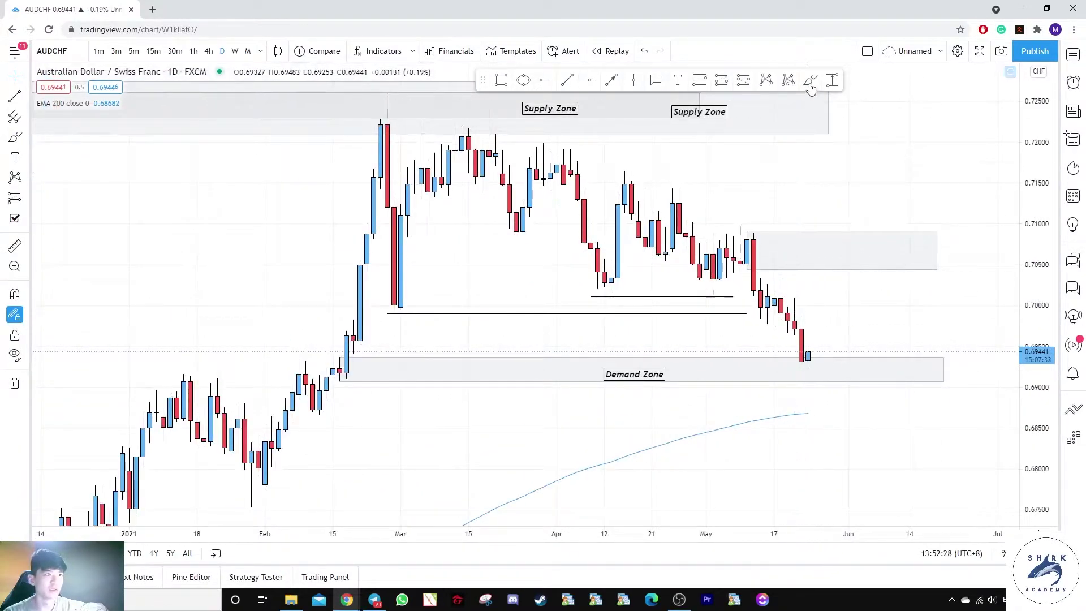
pyautogui.moveTo(812, 370)
pyautogui.mouseDown()
pyautogui.moveTo(837, 262)
pyautogui.moveTo(849, 284)
pyautogui.moveTo(857, 279)
pyautogui.mouseUp()
pyautogui.hotkey('ctrl', 'z')
pyautogui.hotkey('ctrl', 'z')
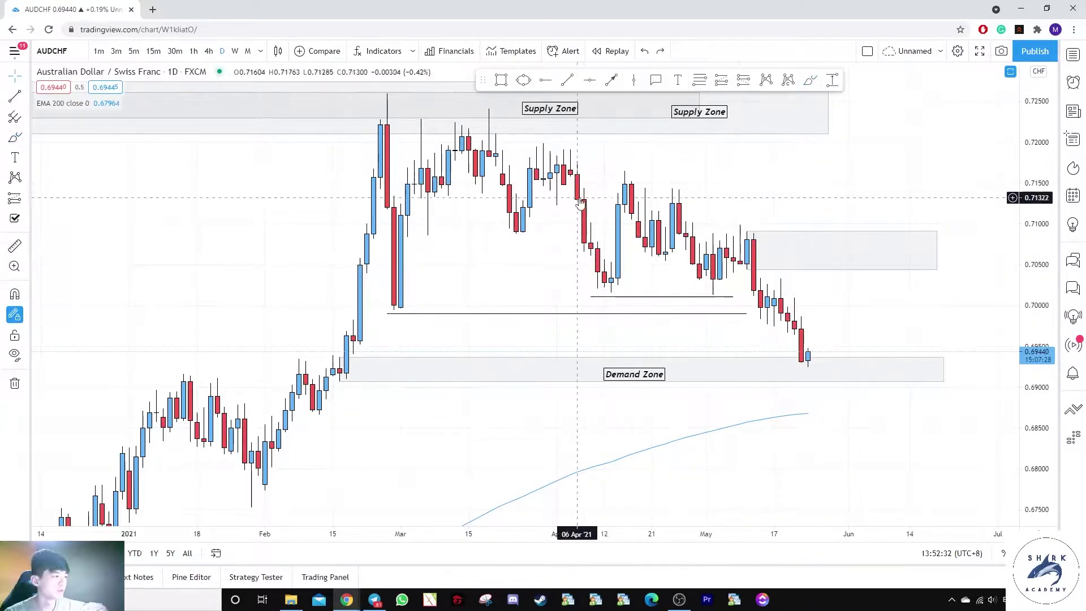
# Shift the "Demand Zone" label slightly and place a "Supply Zone" text label from the Supply template inside the new rectangle
pyautogui.moveTo(654, 372); pyautogui.dragTo(675, 369)
pyautogui.click(833, 179)
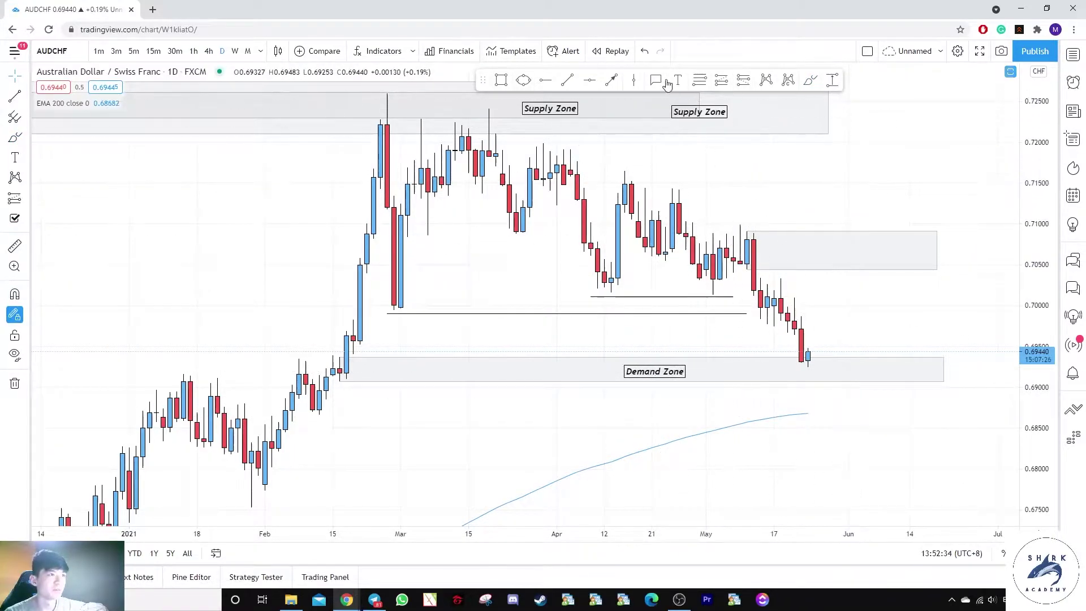
pyautogui.click(821, 249)
pyautogui.click(487, 470)
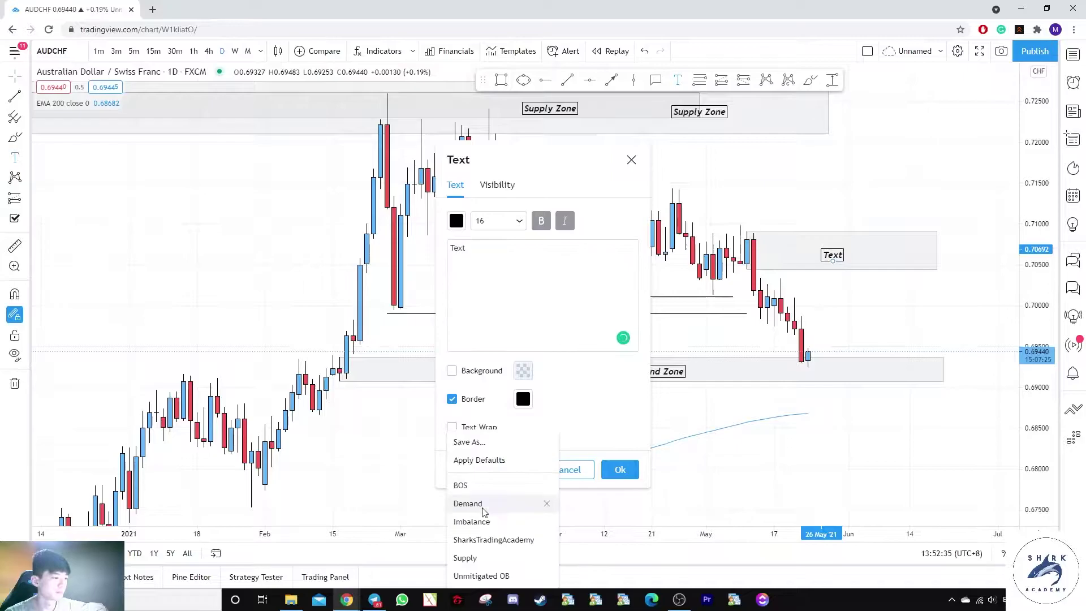
pyautogui.click(470, 556)
pyautogui.moveTo(849, 255); pyautogui.dragTo(815, 244)
# Switch to the 1-hour timeframe and draw trend lines beneath the successive swing lows from 13 May to 21 May
pyautogui.click(194, 51)
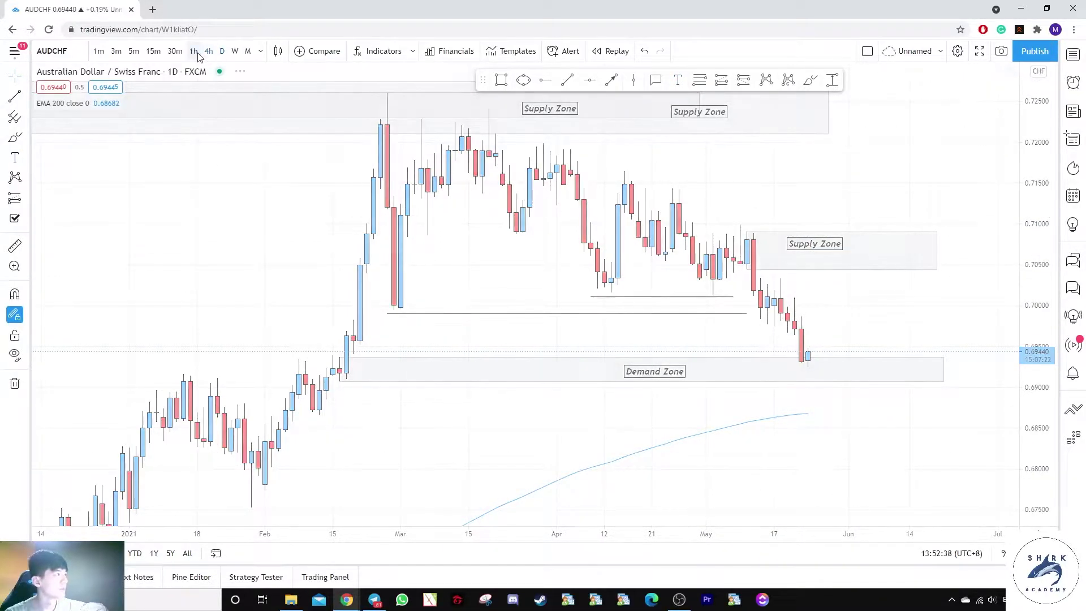
pyautogui.doubleClick(1035, 288)
pyautogui.scroll(-6, 914, 331)
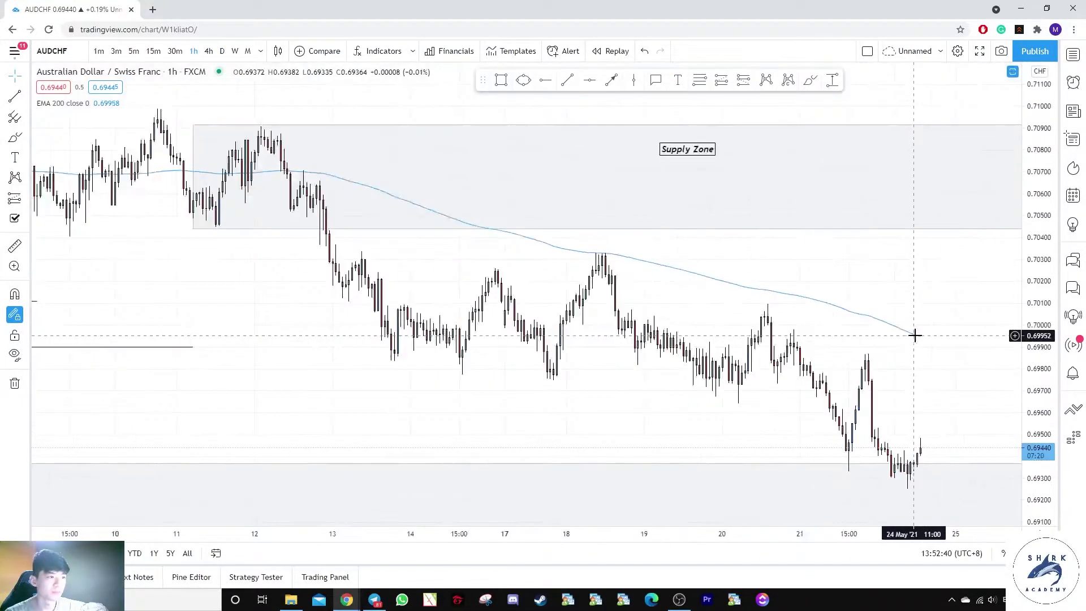
pyautogui.moveTo(914, 333); pyautogui.dragTo(872, 305)
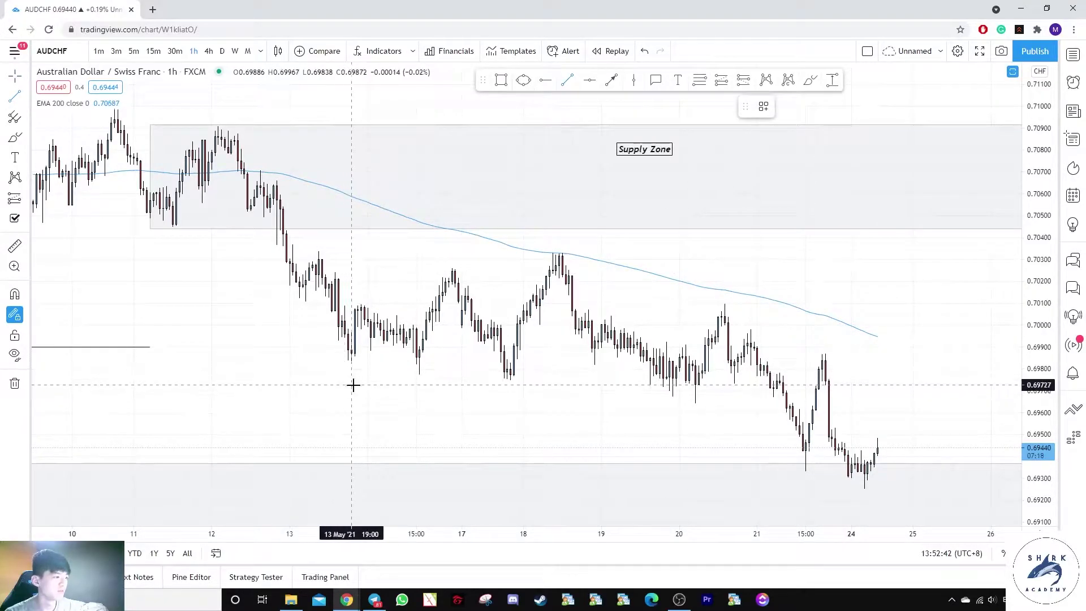
pyautogui.click(410, 366)
pyautogui.click(380, 387)
pyautogui.click(578, 386)
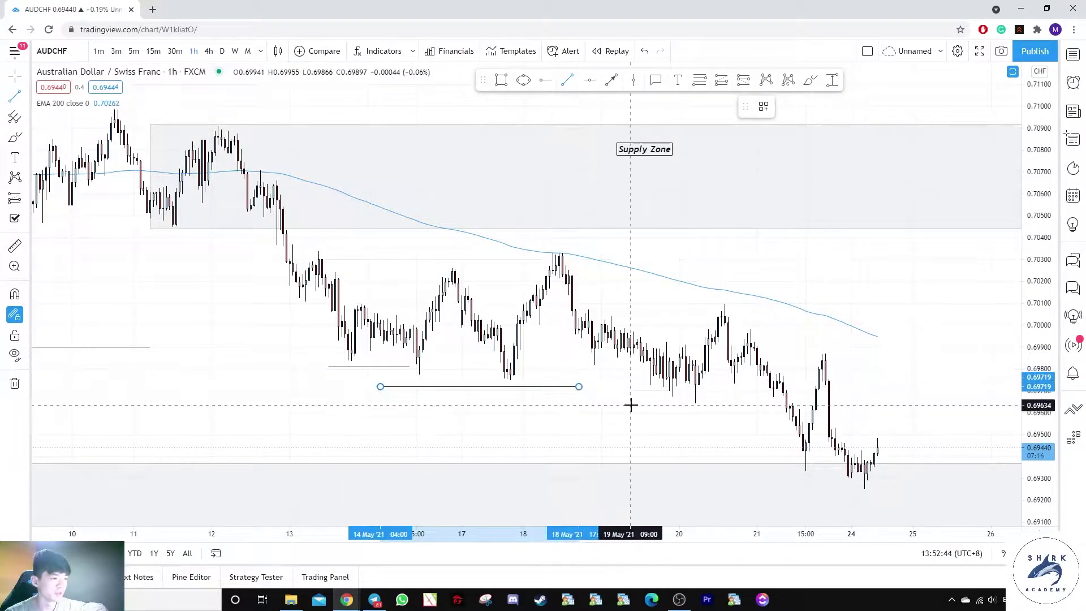
pyautogui.click(620, 411)
pyautogui.click(777, 412)
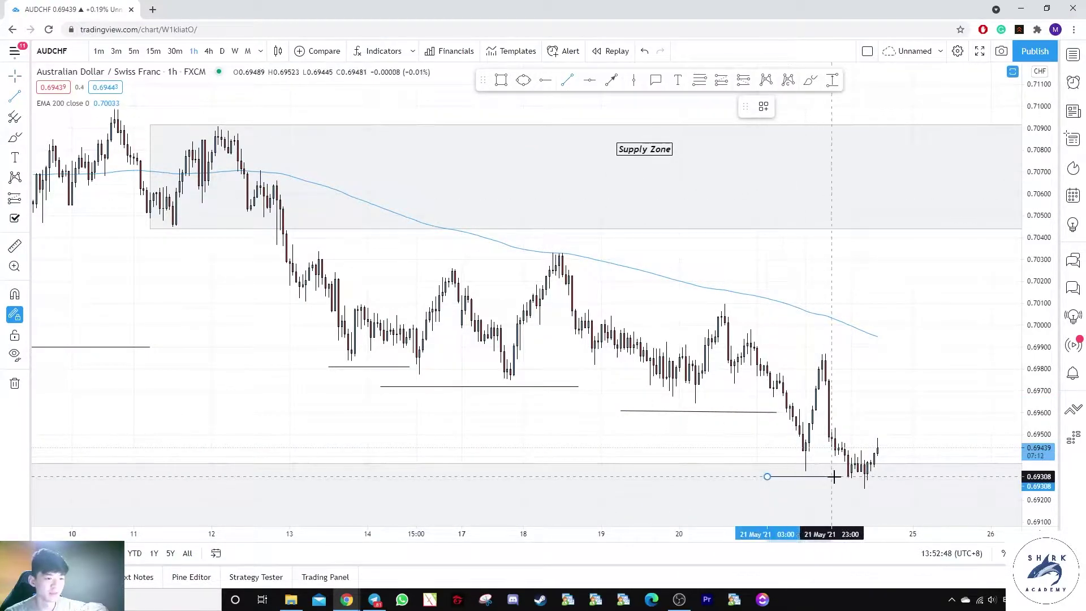
# Nudge the trend line beneath the 21 May low slightly upward, closer to the wick
pyautogui.scroll(3, 787, 486)
pyautogui.doubleClick(727, 475)
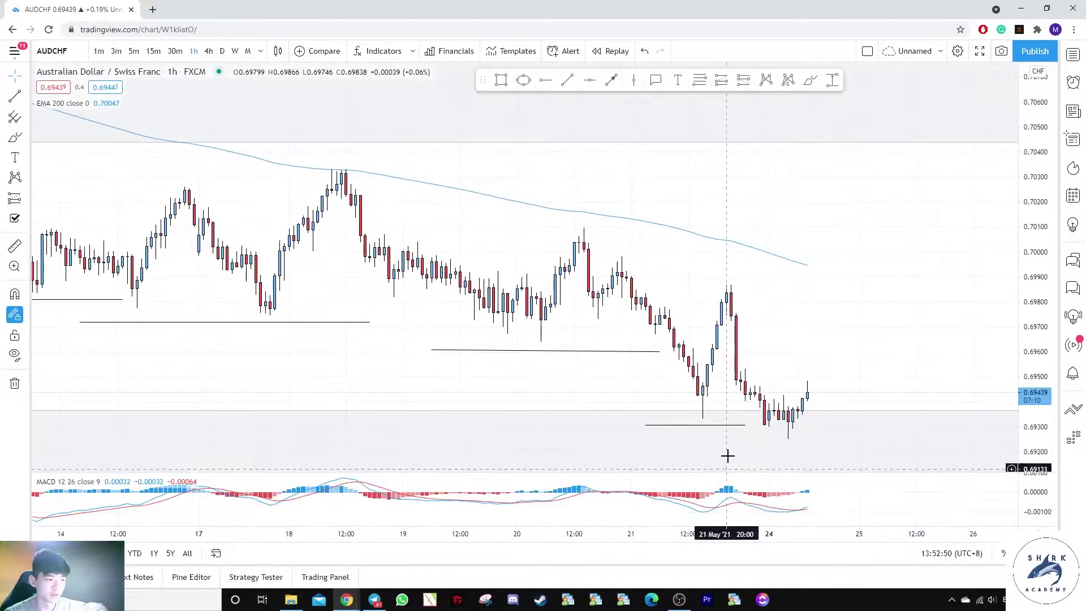
pyautogui.doubleClick(727, 448)
pyautogui.click(728, 475)
pyautogui.moveTo(728, 474); pyautogui.dragTo(732, 470)
pyautogui.click(809, 362)
pyautogui.scroll(-3, 811, 365)
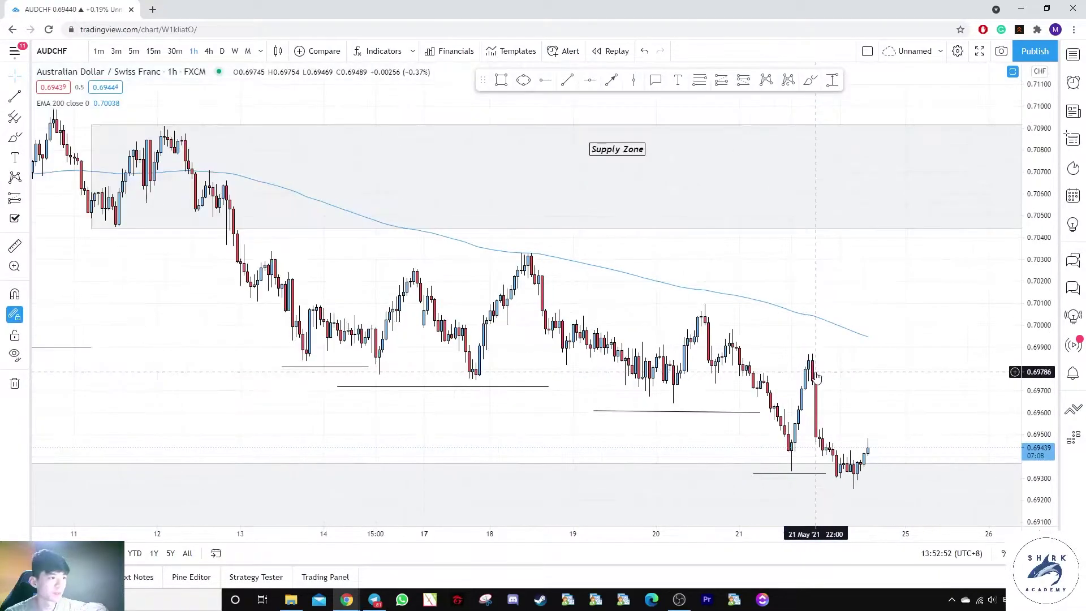
# Try brush strokes for a projected rise from the latest hourly candle to about 0.701, undoing each one
pyautogui.moveTo(886, 370); pyautogui.dragTo(773, 362)
pyautogui.moveTo(1039, 373); pyautogui.dragTo(1039, 277)
pyautogui.moveTo(805, 318); pyautogui.dragTo(699, 169)
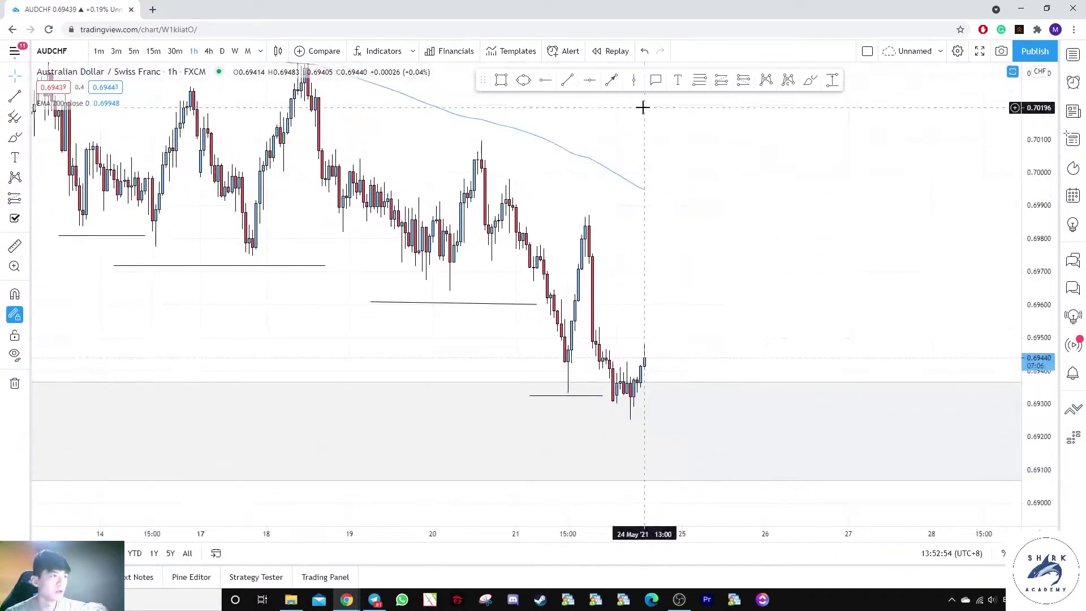
pyautogui.moveTo(1047, 197); pyautogui.dragTo(1047, 292)
pyautogui.moveTo(822, 250); pyautogui.dragTo(824, 277)
pyautogui.scroll(2, 824, 277)
pyautogui.click(810, 79)
pyautogui.moveTo(629, 289); pyautogui.dragTo(594, 235)
pyautogui.hotkey('ctrl', 'z')
pyautogui.moveTo(575, 378)
pyautogui.mouseDown()
pyautogui.moveTo(614, 439)
pyautogui.moveTo(662, 202)
pyautogui.mouseUp()
pyautogui.hotkey('ctrl', 'z')
# Sketch a zigzag rise from the latest candle to about 0.700 and circle the 21 May high, undoing the circle
pyautogui.moveTo(571, 373)
pyautogui.mouseDown()
pyautogui.moveTo(478, 391)
pyautogui.moveTo(552, 339)
pyautogui.moveTo(561, 352)
pyautogui.moveTo(572, 322)
pyautogui.moveTo(601, 326)
pyautogui.mouseUp()
pyautogui.hotkey('ctrl', 'z')
pyautogui.moveTo(640, 283); pyautogui.dragTo(659, 222)
pyautogui.moveTo(522, 261)
pyautogui.mouseDown()
pyautogui.moveTo(524, 283)
pyautogui.moveTo(496, 248)
pyautogui.mouseUp()
pyautogui.hotkey('ctrl', 'z')
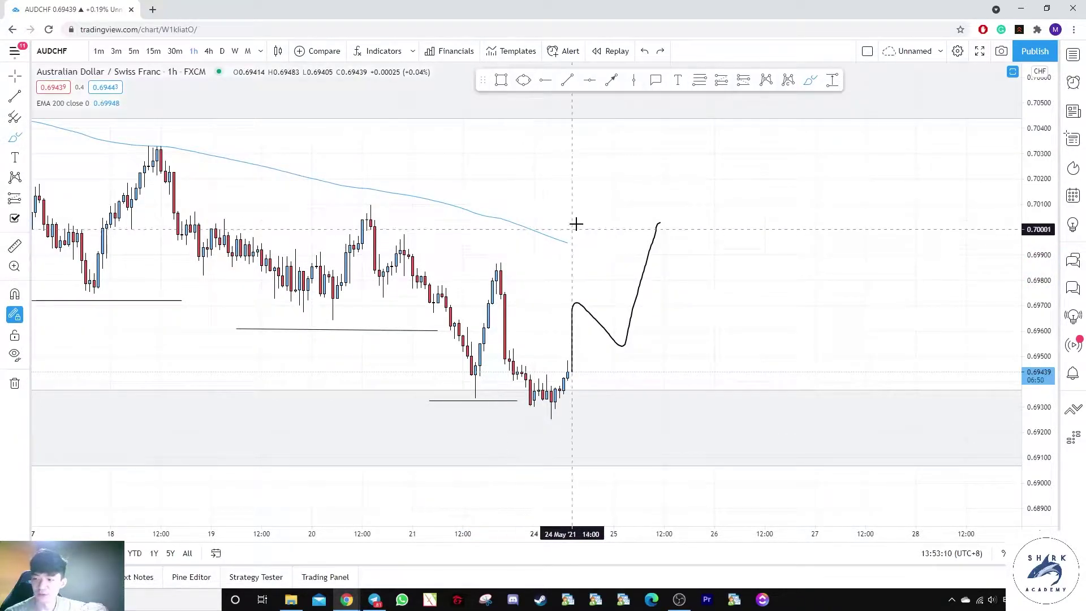
# Extend the zigzag with a pullback to about 0.695 and a rise into the supply zone, and undo the whole path
pyautogui.moveTo(659, 225)
pyautogui.mouseDown()
pyautogui.moveTo(717, 330)
pyautogui.moveTo(730, 315)
pyautogui.mouseUp()
pyautogui.hotkey('ctrl', 'z')
pyautogui.moveTo(734, 360); pyautogui.dragTo(845, 57)
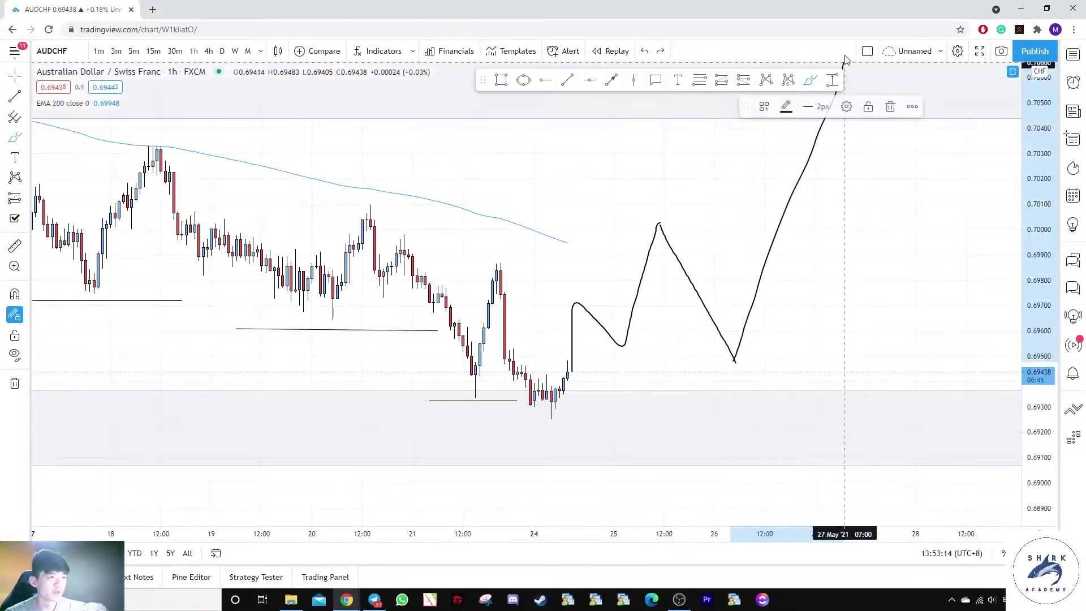
pyautogui.hotkey('ctrl', 'z')
pyautogui.hotkey('ctrl', 'z')
pyautogui.hotkey('ctrl', 'z')
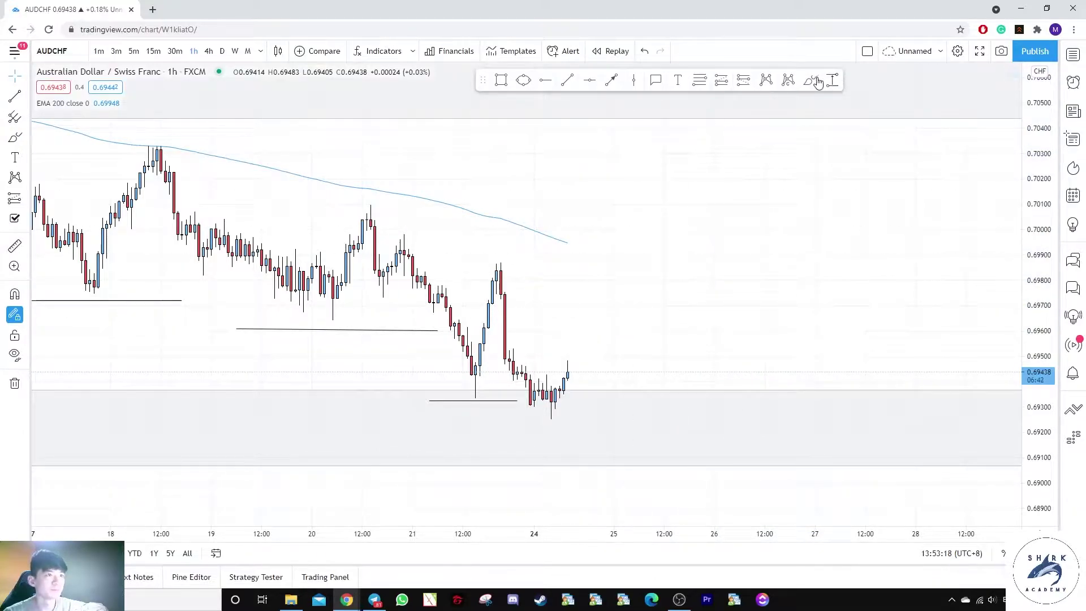
# Brush horizontal levels at about 0.6988, 0.6970, 0.6951 and 0.6943, with a projected rise and pullback from the latest candle
pyautogui.moveTo(569, 363)
pyautogui.mouseDown()
pyautogui.moveTo(589, 303)
pyautogui.moveTo(618, 305)
pyautogui.mouseUp()
pyautogui.moveTo(471, 260)
pyautogui.mouseDown()
pyautogui.moveTo(636, 258)
pyautogui.moveTo(638, 298)
pyautogui.moveTo(614, 300)
pyautogui.moveTo(636, 343)
pyautogui.mouseUp()
pyautogui.hotkey('ctrl', 'z')
pyautogui.moveTo(549, 358)
pyautogui.mouseDown()
pyautogui.moveTo(682, 354)
pyautogui.moveTo(727, 374)
pyautogui.mouseUp()
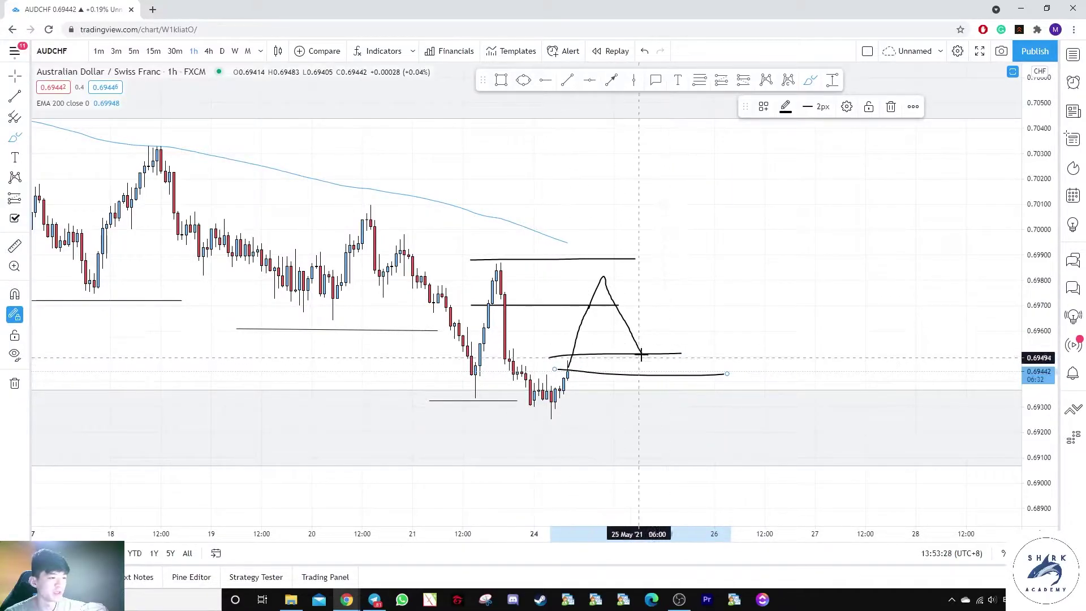
# Extend the projected path with a rise from about 0.695 to 0.7007, undoing an extra stroke beside the 21 May high
pyautogui.moveTo(647, 355); pyautogui.dragTo(693, 212)
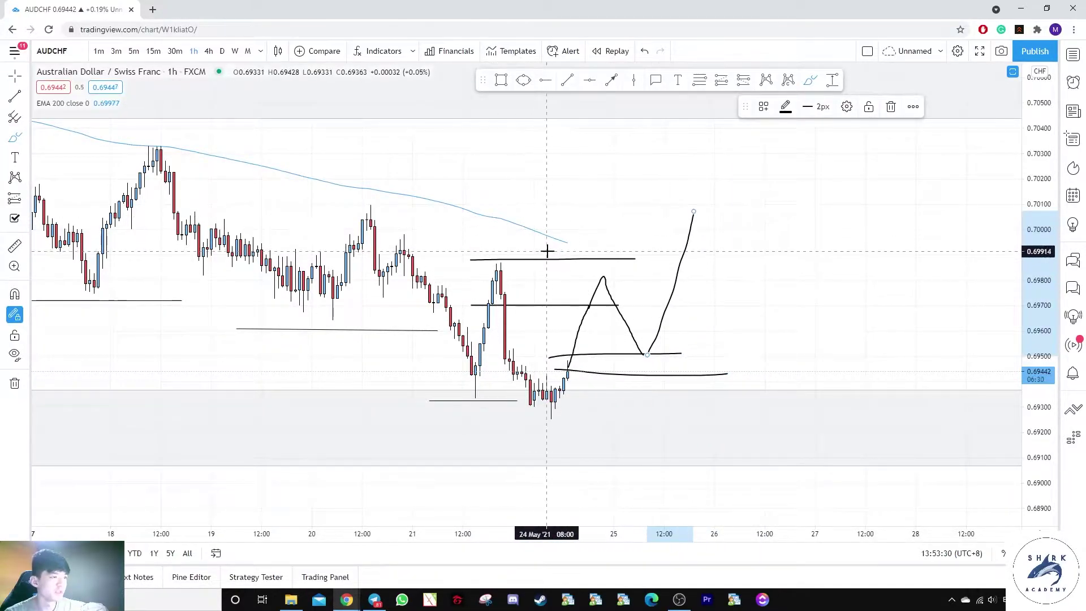
pyautogui.moveTo(540, 234); pyautogui.dragTo(540, 295)
pyautogui.hotkey('ctrl', 'z')
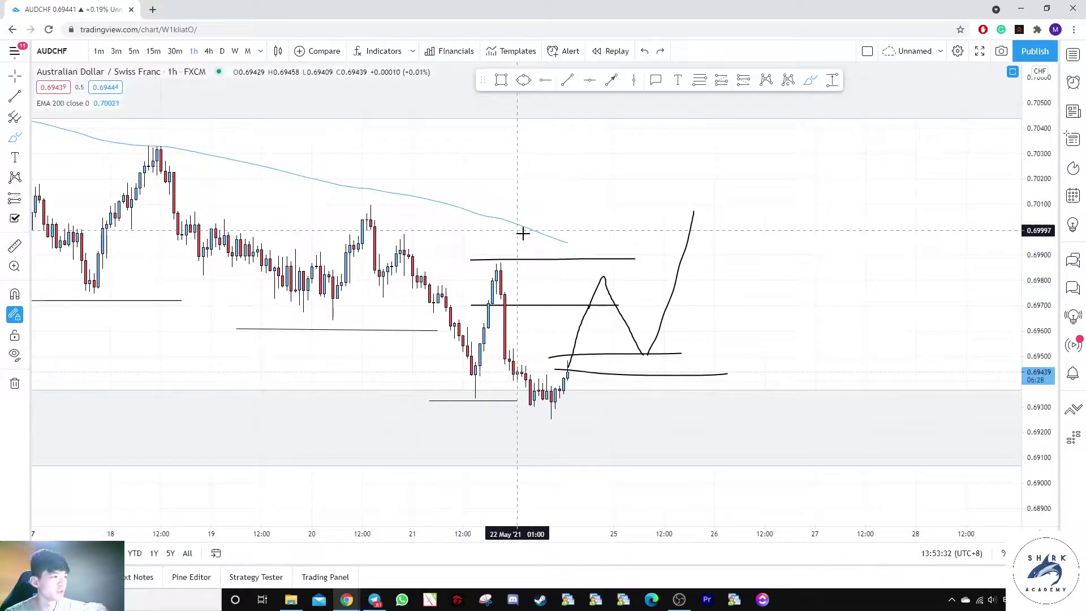
# Draw a descending trend line from the 18 May high through the 20 May high to about 0.6973 on 25 May
pyautogui.scroll(-2, 709, 290)
pyautogui.moveTo(1033, 236); pyautogui.dragTo(1030, 271)
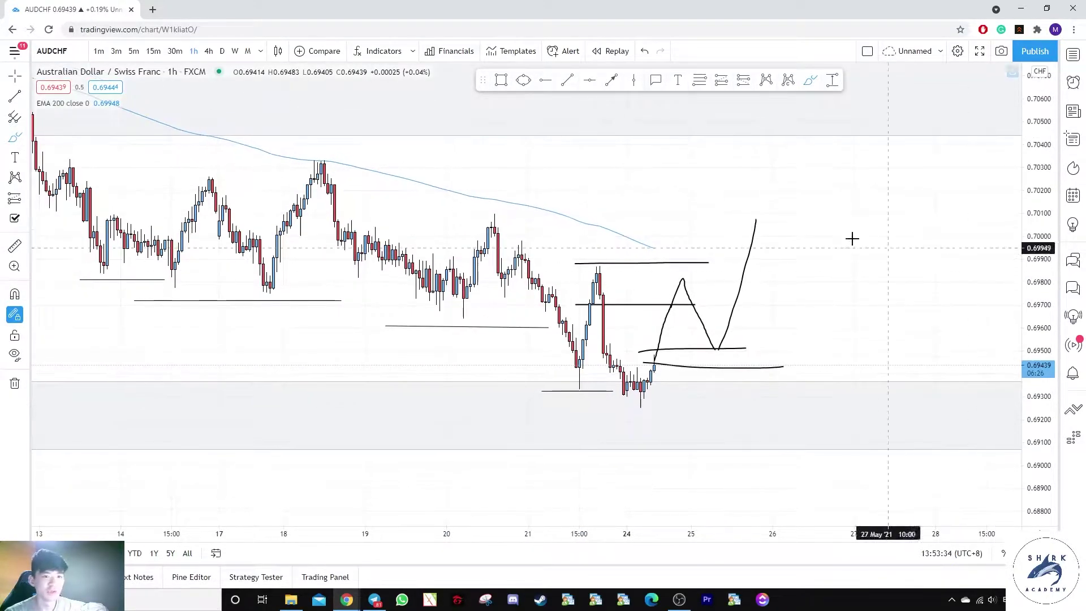
pyautogui.press('Escape')
pyautogui.moveTo(717, 202); pyautogui.dragTo(723, 246)
pyautogui.click(568, 80)
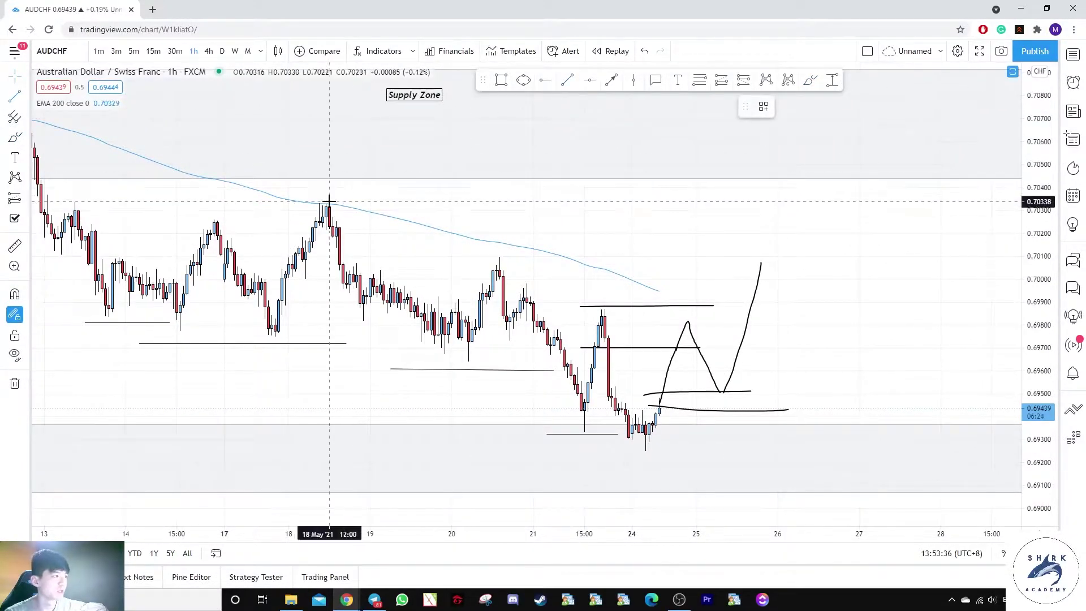
pyautogui.click(327, 203)
pyautogui.click(757, 341)
# Sketch a pullback from the projected path's peak to about 0.6968 and a horizontal brush line just beneath it at about 0.6964
pyautogui.click(811, 80)
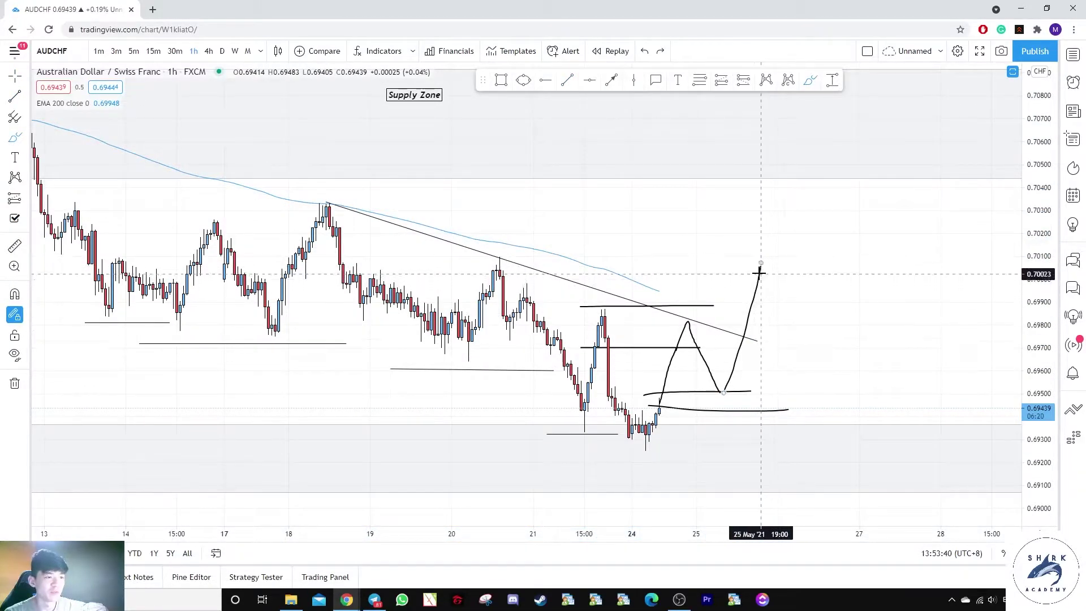
pyautogui.moveTo(758, 273); pyautogui.dragTo(808, 352)
pyautogui.moveTo(720, 360); pyautogui.dragTo(825, 362)
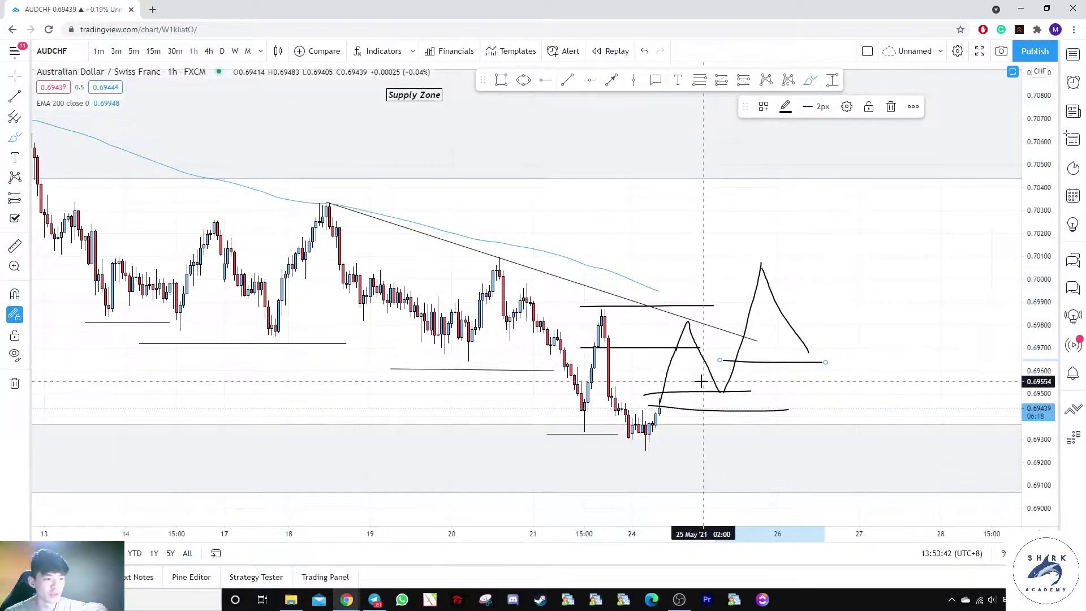
# Brush further horizontal levels at about 0.6976, 0.6968 and 0.6955 across the projected path's second pullback
pyautogui.moveTo(720, 334); pyautogui.dragTo(854, 334)
pyautogui.moveTo(714, 352); pyautogui.dragTo(870, 352)
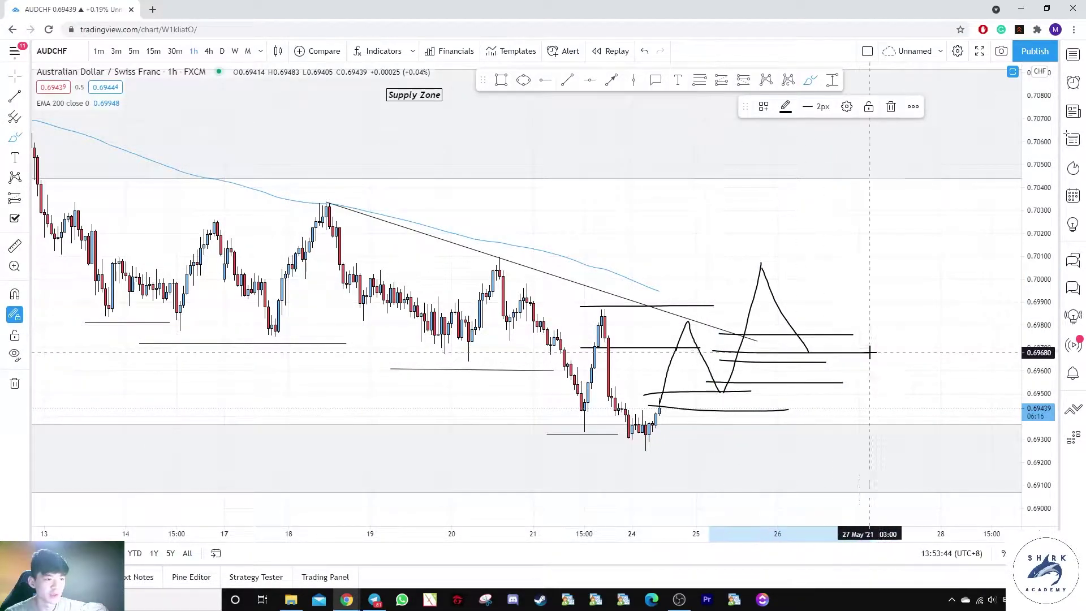
pyautogui.press('Escape')
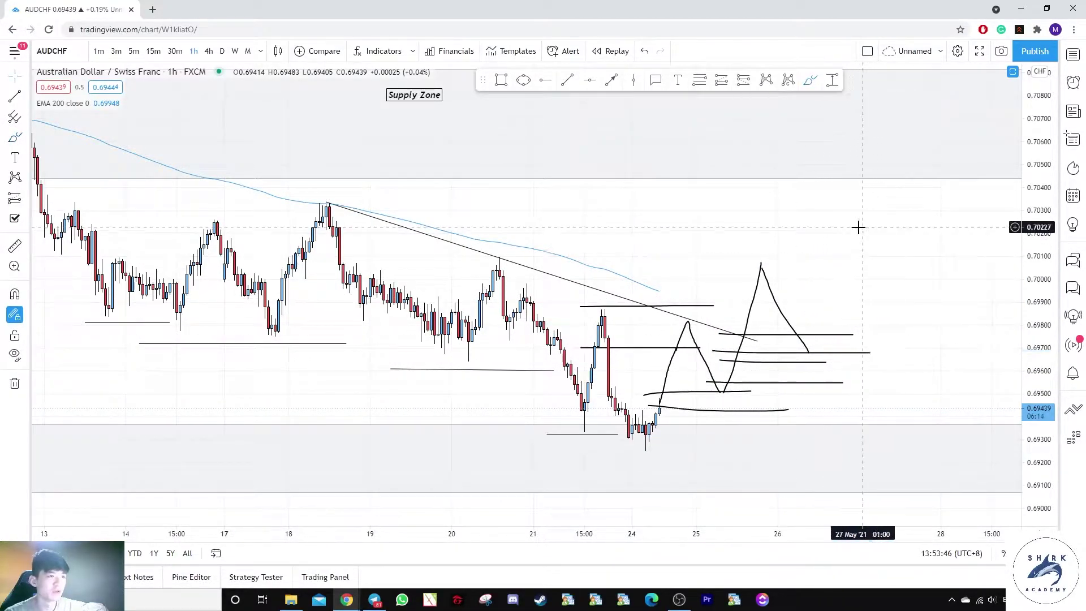
# Extend the projected path from the second pullback's low up into the supply zone at about 0.7062
pyautogui.moveTo(858, 226); pyautogui.dragTo(785, 219)
pyautogui.click(811, 80)
pyautogui.moveTo(739, 346); pyautogui.dragTo(824, 130)
pyautogui.press('Escape')
pyautogui.moveTo(911, 92); pyautogui.dragTo(762, 207)
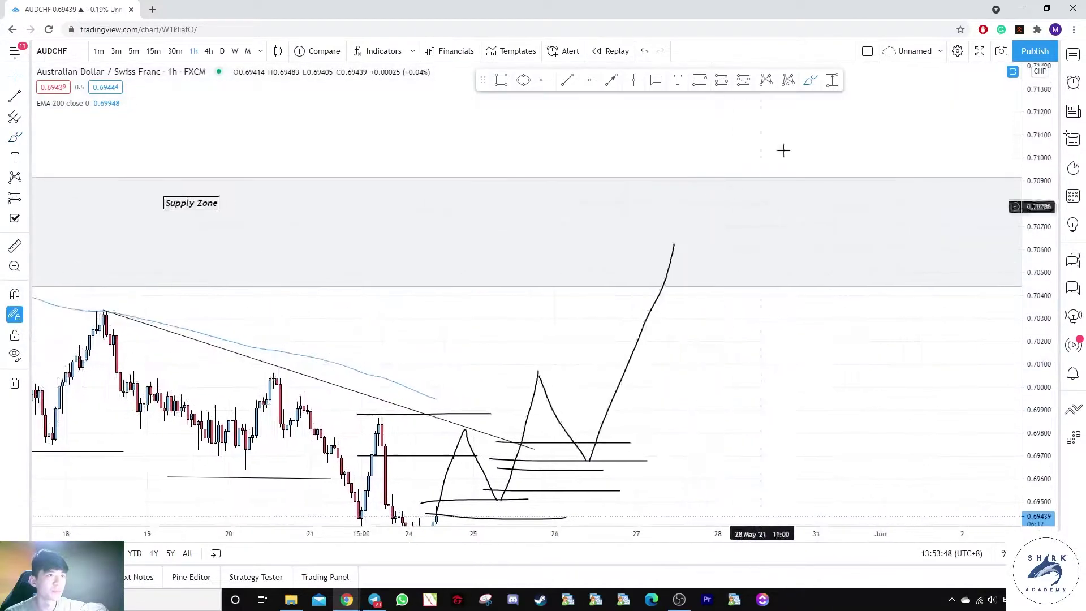
# Sketch a zigzag in the supply zone peaking at about 0.7086, dropping to 0.7018 and rebounding to 0.706, undoing the circles drawn around it
pyautogui.moveTo(743, 247); pyautogui.dragTo(758, 243)
pyautogui.hotkey('ctrl', 'z')
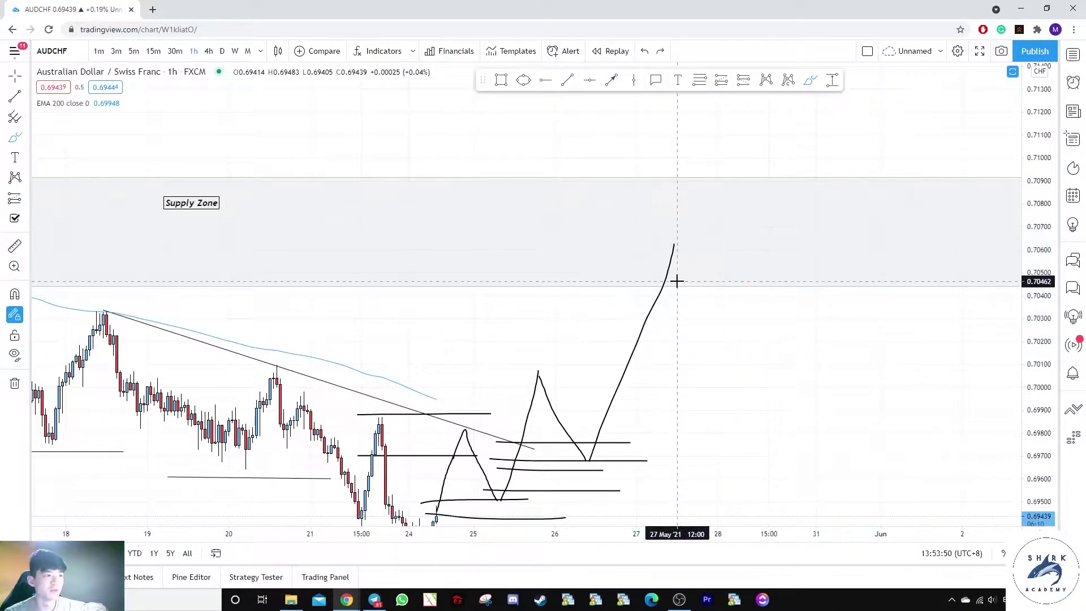
pyautogui.moveTo(673, 243)
pyautogui.mouseDown()
pyautogui.moveTo(706, 288)
pyautogui.moveTo(757, 214)
pyautogui.moveTo(800, 193)
pyautogui.mouseUp()
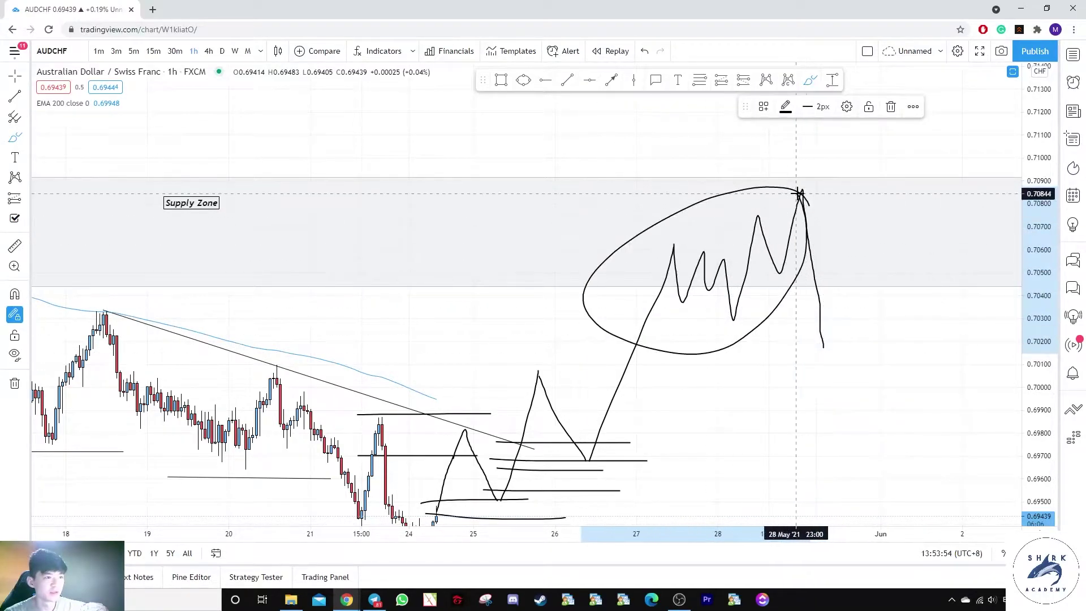
pyautogui.hotkey('ctrl', 'z')
pyautogui.moveTo(824, 346); pyautogui.dragTo(875, 249)
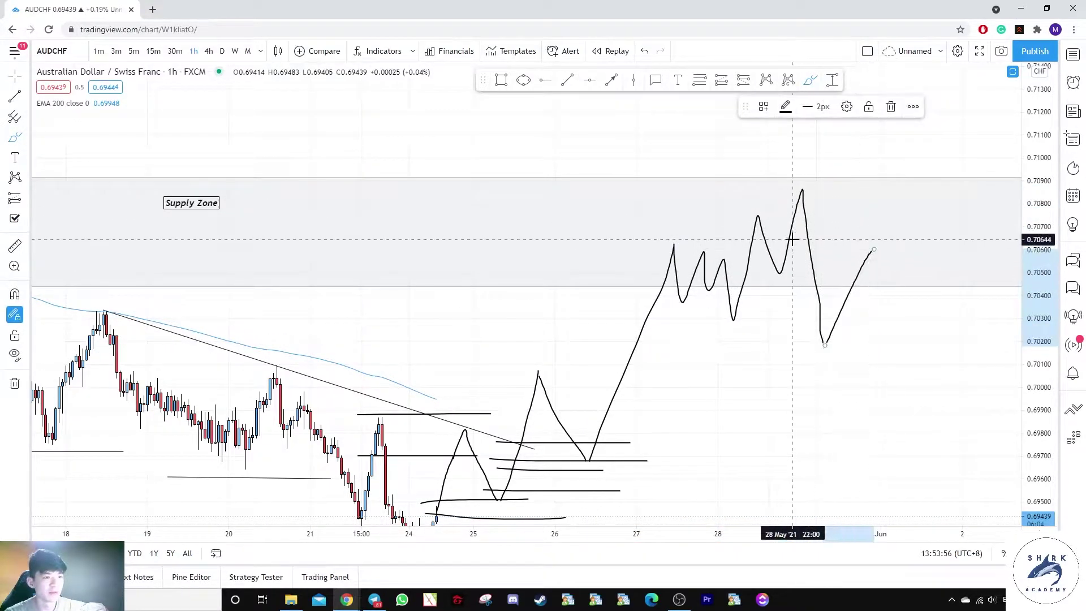
# Mark the rebound with levels at about 0.7077 and 0.7065 and a circle, and sketch a decline to about 0.698
pyautogui.moveTo(795, 239); pyautogui.dragTo(918, 241)
pyautogui.moveTo(789, 210)
pyautogui.mouseDown()
pyautogui.moveTo(928, 211)
pyautogui.moveTo(934, 250)
pyautogui.moveTo(853, 226)
pyautogui.moveTo(883, 228)
pyautogui.mouseUp()
pyautogui.moveTo(879, 236); pyautogui.dragTo(959, 430)
pyautogui.moveTo(1039, 337); pyautogui.dragTo(1039, 473)
pyautogui.scroll(-2, 911, 436)
pyautogui.press('Escape')
pyautogui.moveTo(886, 385); pyautogui.dragTo(764, 317)
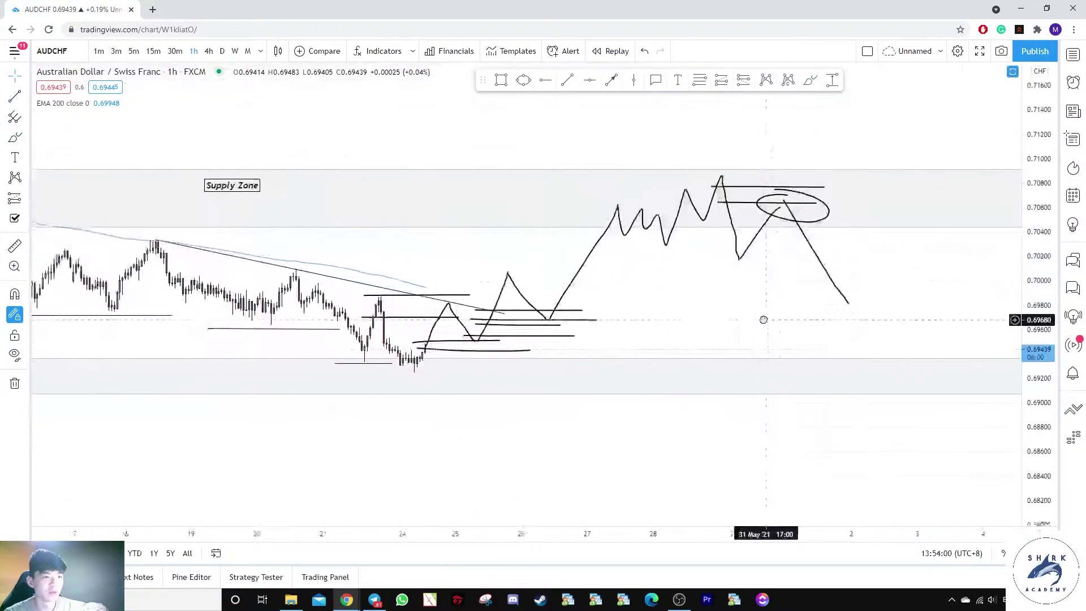
# Circle the demand zone area beneath the projected decline and undo the circles
pyautogui.moveTo(883, 333); pyautogui.dragTo(838, 388)
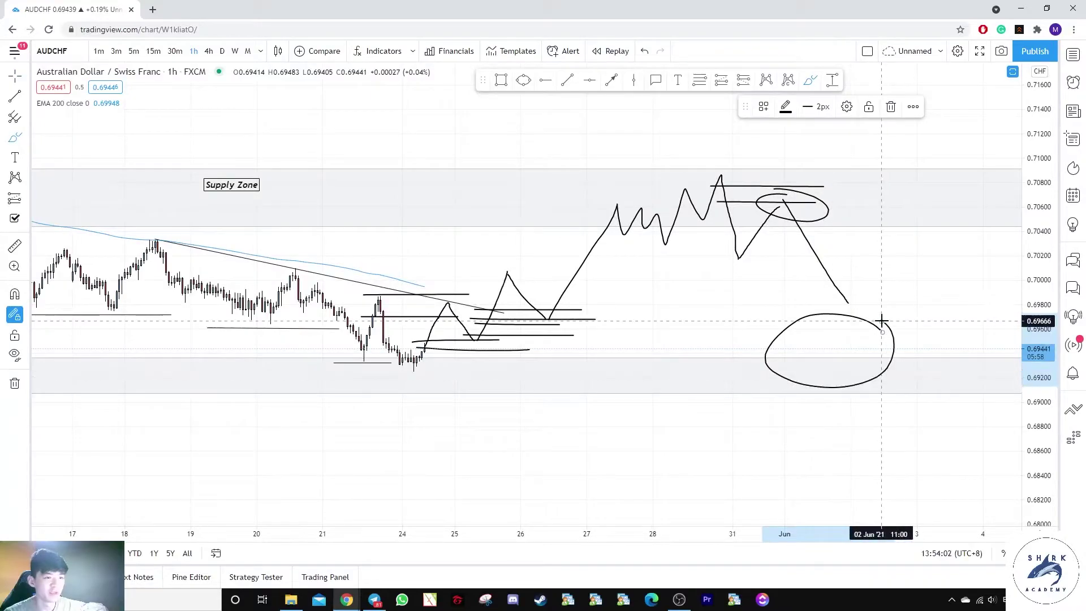
pyautogui.hotkey('ctrl', 'z')
pyautogui.scroll(-2, 573, 369)
pyautogui.scroll(3, 803, 388)
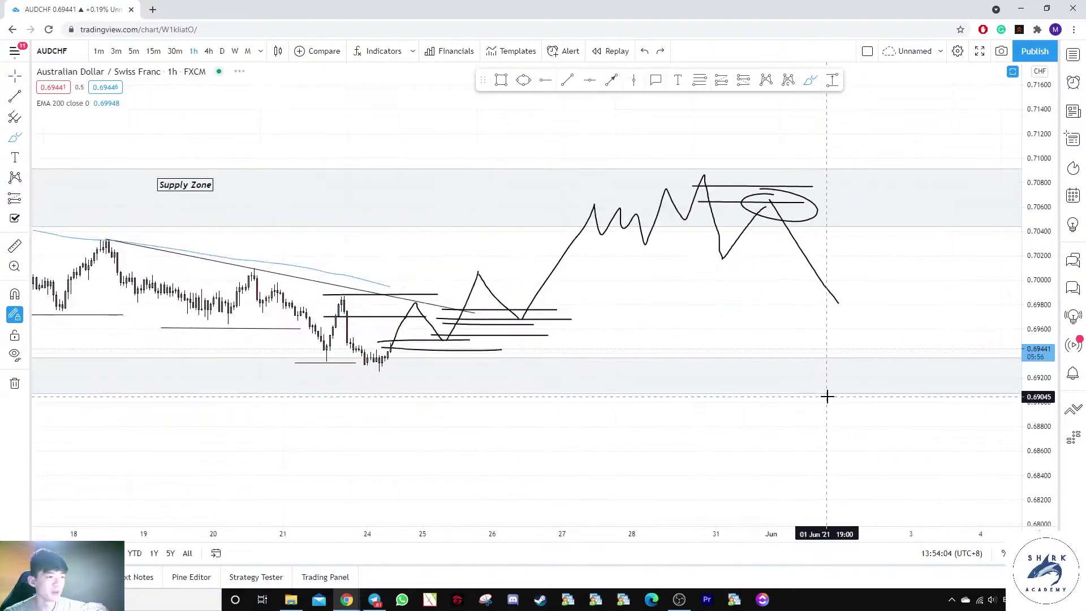
pyautogui.moveTo(883, 398)
pyautogui.mouseDown()
pyautogui.moveTo(730, 415)
pyautogui.moveTo(867, 398)
pyautogui.mouseUp()
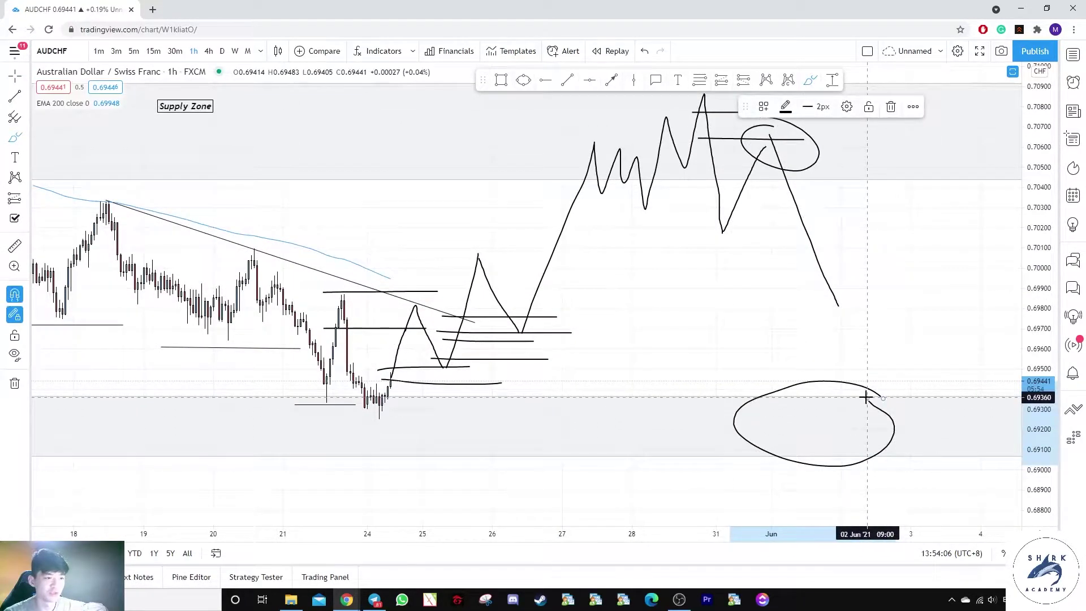
pyautogui.hotkey('ctrl', 'z')
# Extend the projected path further from the decline's end at about 0.698
pyautogui.moveTo(839, 306)
pyautogui.mouseDown()
pyautogui.moveTo(896, 347)
pyautogui.moveTo(976, 322)
pyautogui.moveTo(1033, 512)
pyautogui.mouseUp()
pyautogui.press('Escape')
pyautogui.moveTo(979, 262); pyautogui.dragTo(926, 249)
# Show the CADJPY chart on the daily timeframe around the OB - Supply zone
pyautogui.click(222, 51)
pyautogui.scroll(2, 643, 252)
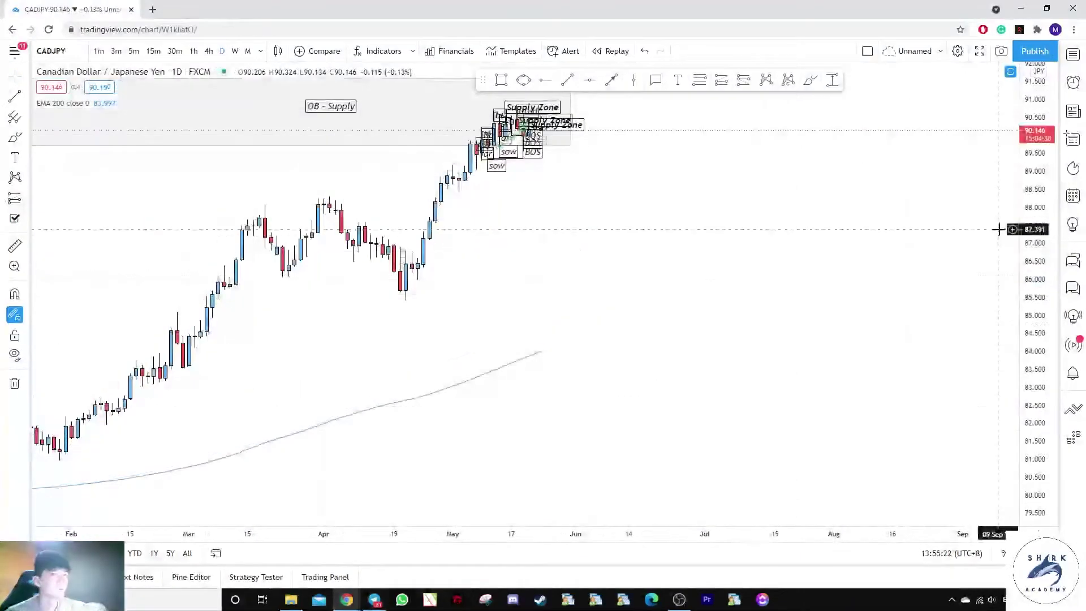
pyautogui.scroll(4, 626, 167)
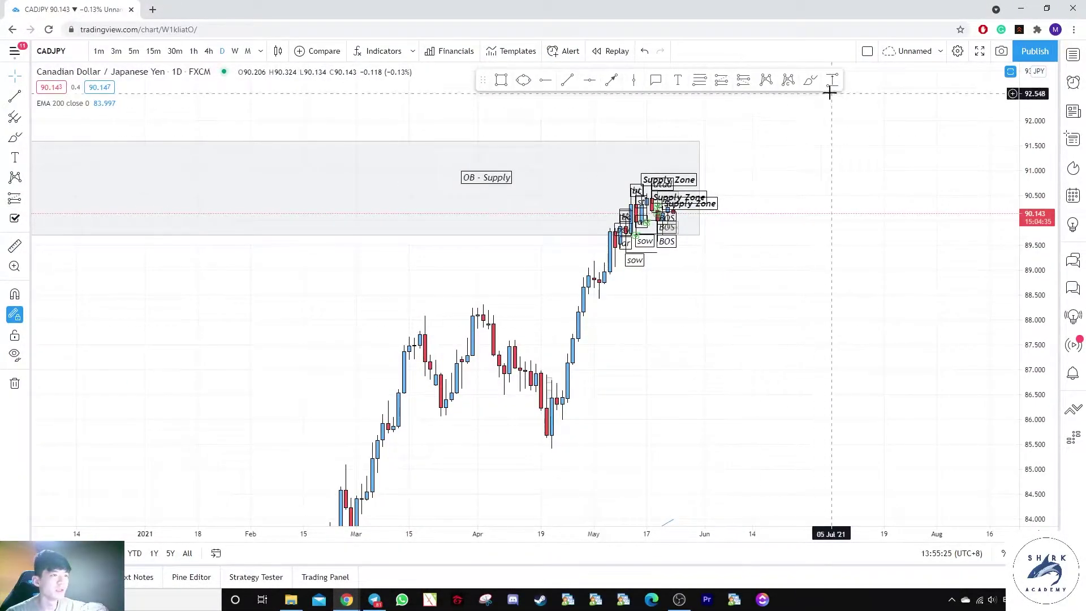
# Brush marks around the latest May candles inside the OB - Supply zone and undo them
pyautogui.moveTo(733, 178); pyautogui.dragTo(709, 146)
pyautogui.hotkey('ctrl', 'z')
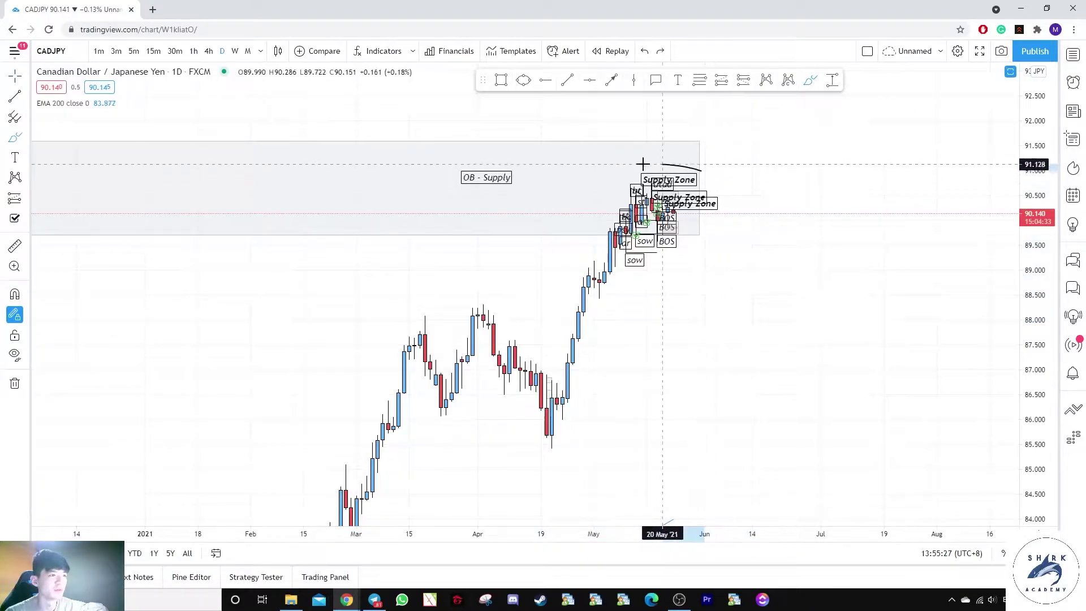
pyautogui.moveTo(642, 164); pyautogui.dragTo(679, 163)
pyautogui.hotkey('ctrl', 'z')
pyautogui.press('Escape')
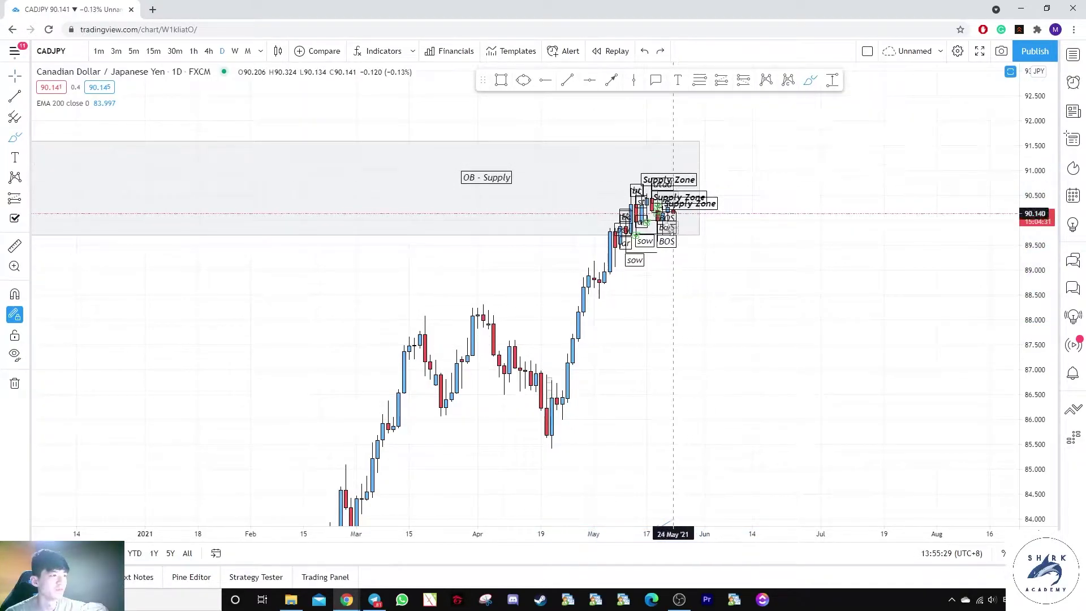
# Brush levels at about 89.9 and 89.35 before the January 2018 peak, and a stroke down the following decline from about 91.1 to 85.2
pyautogui.scroll(-3, 516, 300)
pyautogui.moveTo(664, 179); pyautogui.dragTo(655, 186)
pyautogui.moveTo(182, 299); pyautogui.dragTo(521, 318)
pyautogui.scroll(-4, 403, 306)
pyautogui.moveTo(402, 305); pyautogui.dragTo(758, 313)
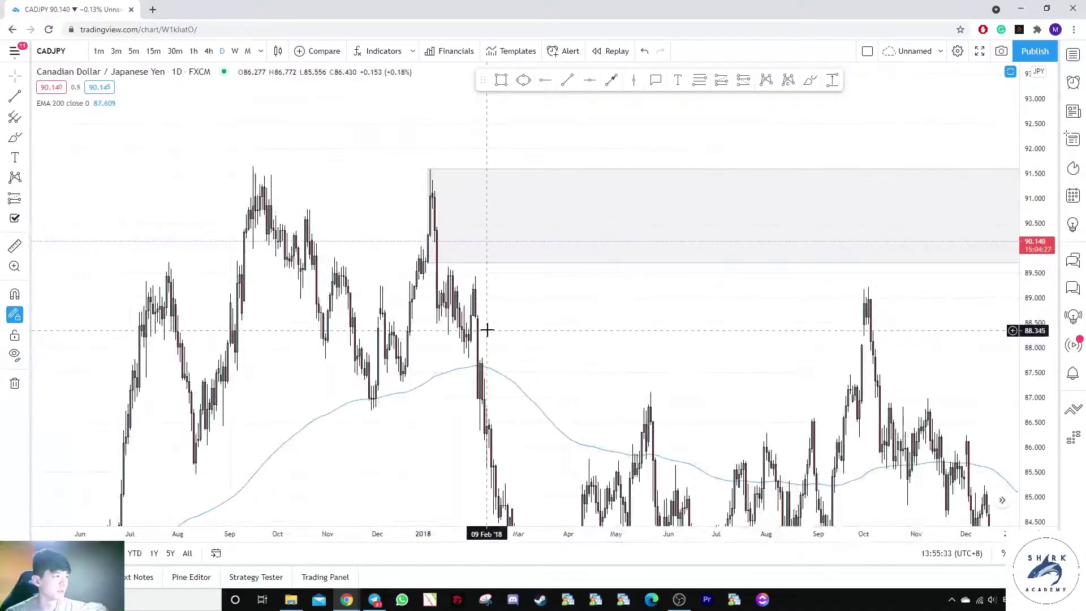
pyautogui.moveTo(487, 330); pyautogui.dragTo(710, 323)
pyautogui.scroll(3, 715, 323)
pyautogui.moveTo(453, 287); pyautogui.dragTo(492, 158)
pyautogui.hotkey('ctrl', 'z')
pyautogui.moveTo(381, 275)
pyautogui.mouseDown()
pyautogui.moveTo(451, 269)
pyautogui.moveTo(315, 247)
pyautogui.mouseUp()
pyautogui.moveTo(264, 197)
pyautogui.mouseDown()
pyautogui.moveTo(446, 196)
pyautogui.moveTo(605, 482)
pyautogui.mouseUp()
pyautogui.hotkey('ctrl', 'z')
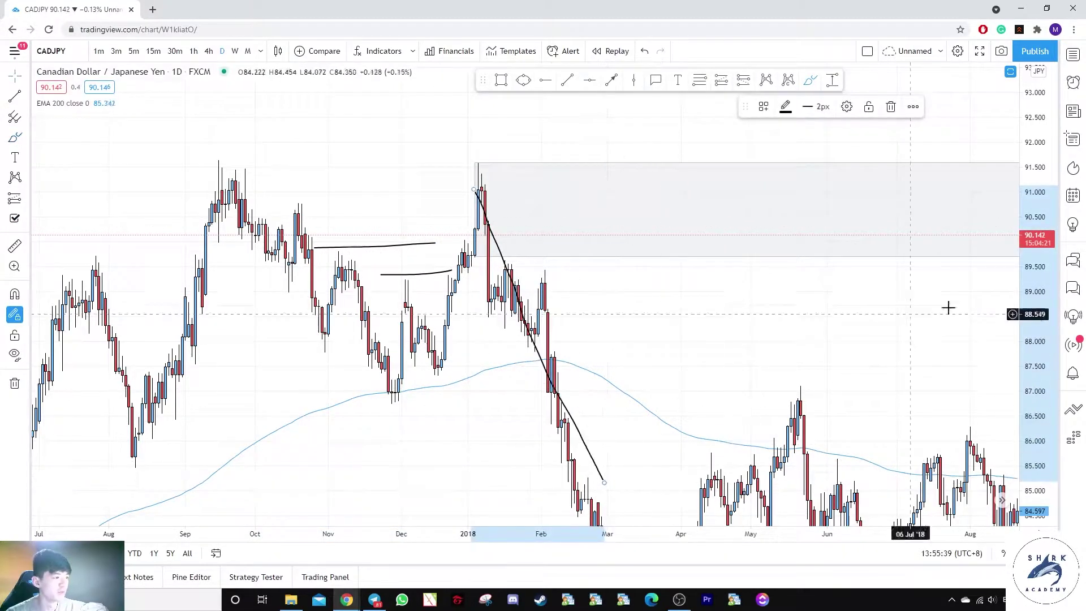
# Return to the latest candles, undo a trial stroke beside them, and switch the chart to the one-hour timeframe
pyautogui.hscroll(15, 757, 256)
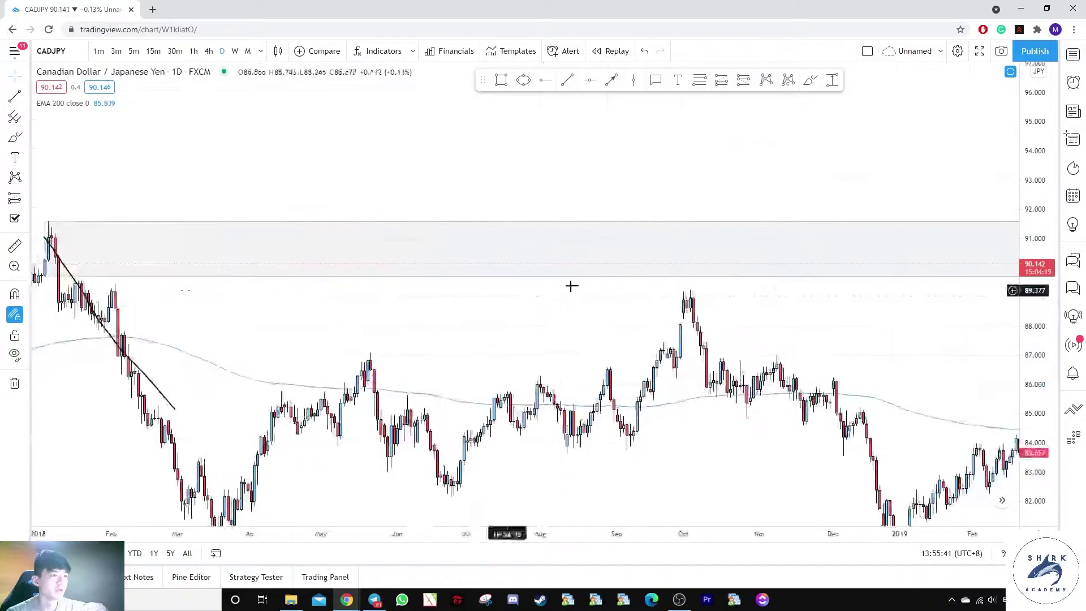
pyautogui.scroll(5, 319, 314)
pyautogui.moveTo(543, 315); pyautogui.dragTo(38, 323)
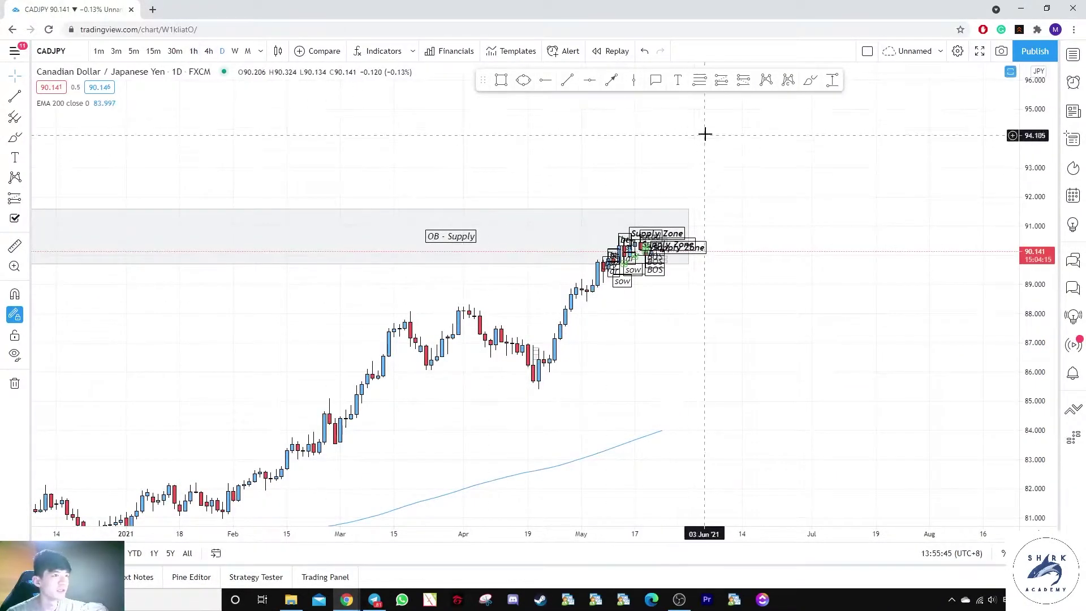
pyautogui.moveTo(715, 211)
pyautogui.mouseDown()
pyautogui.moveTo(715, 266)
pyautogui.moveTo(763, 303)
pyautogui.mouseUp()
pyautogui.click(811, 80)
pyautogui.hotkey('ctrl', 'z')
pyautogui.click(193, 51)
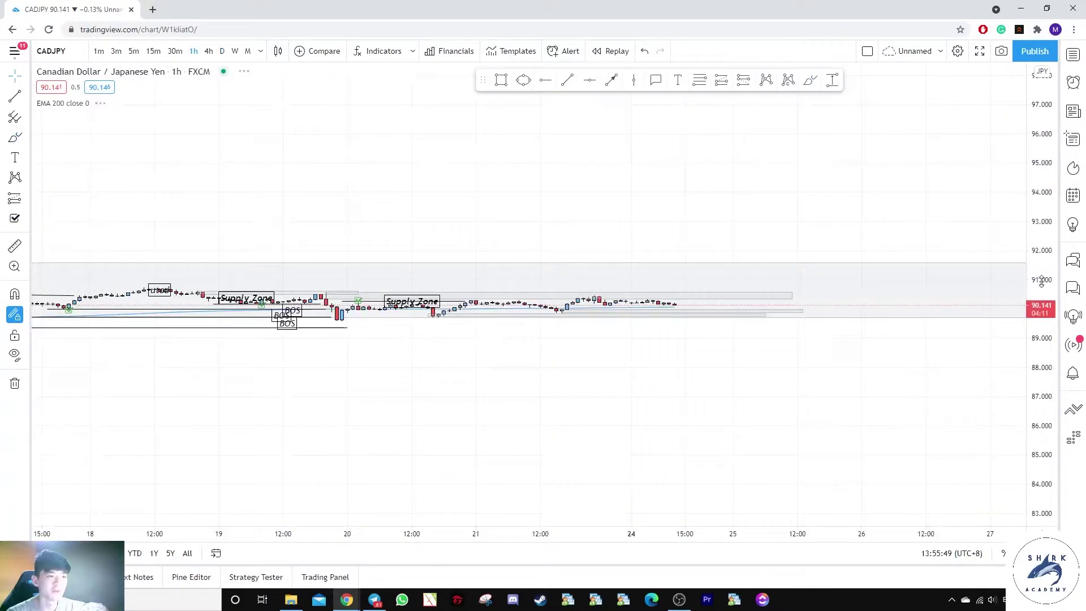
pyautogui.scroll(3, 764, 355)
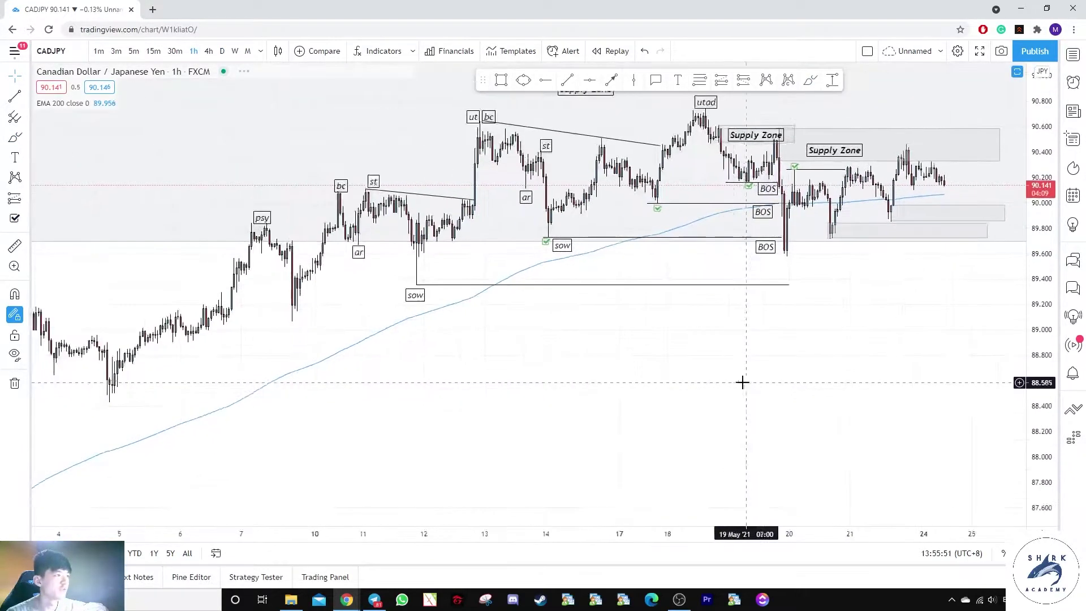
# Circle the labelled swing points from psy through to utad in turn, removing the marks
pyautogui.moveTo(202, 212); pyautogui.dragTo(237, 203)
pyautogui.hotkey('ctrl', 'z')
pyautogui.moveTo(301, 167); pyautogui.dragTo(287, 160)
pyautogui.hotkey('ctrl', 'z')
pyautogui.moveTo(306, 249)
pyautogui.mouseDown()
pyautogui.moveTo(317, 257)
pyautogui.moveTo(303, 248)
pyautogui.mouseUp()
pyautogui.hotkey('ctrl', 'z')
pyautogui.moveTo(369, 292); pyautogui.dragTo(351, 297)
pyautogui.moveTo(430, 100); pyautogui.dragTo(421, 102)
pyautogui.moveTo(651, 120)
pyautogui.mouseDown()
pyautogui.moveTo(145, 300)
pyautogui.moveTo(735, 109)
pyautogui.mouseUp()
pyautogui.scroll(3, 715, 234)
pyautogui.scroll(-2, 715, 234)
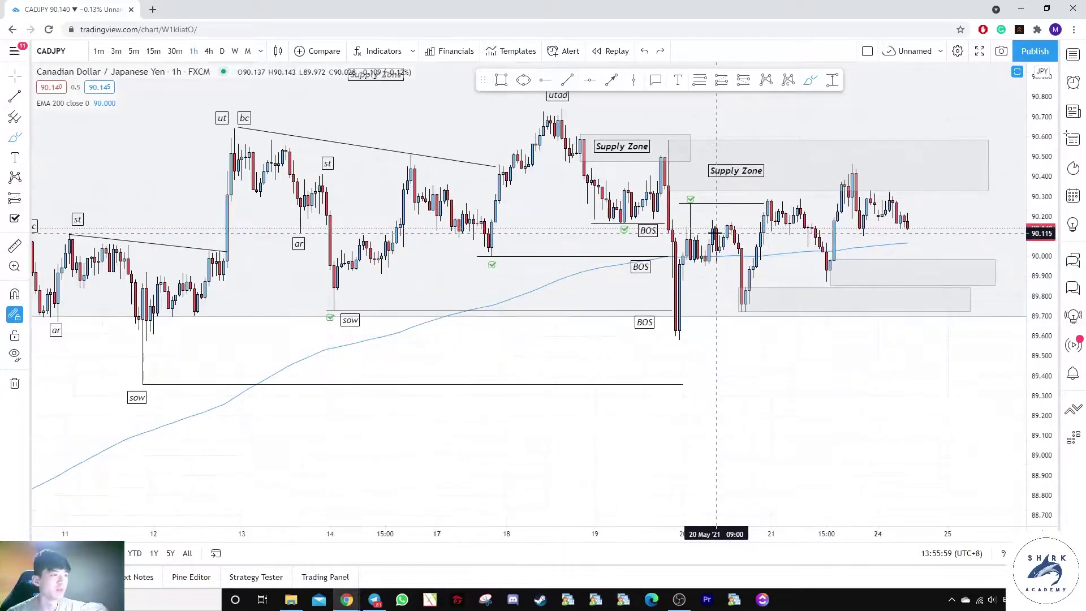
# Draw a brush mark around the 20 May price action beside the Supply Zone and delete it
pyautogui.scroll(-4, 714, 234)
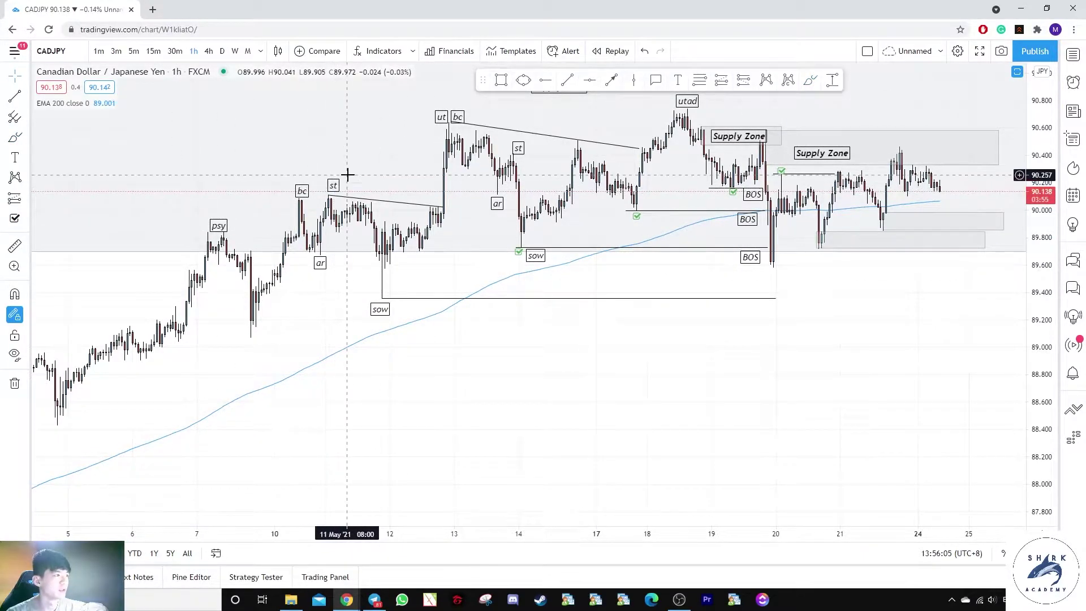
pyautogui.scroll(2, 597, 315)
pyautogui.scroll(1, 555, 270)
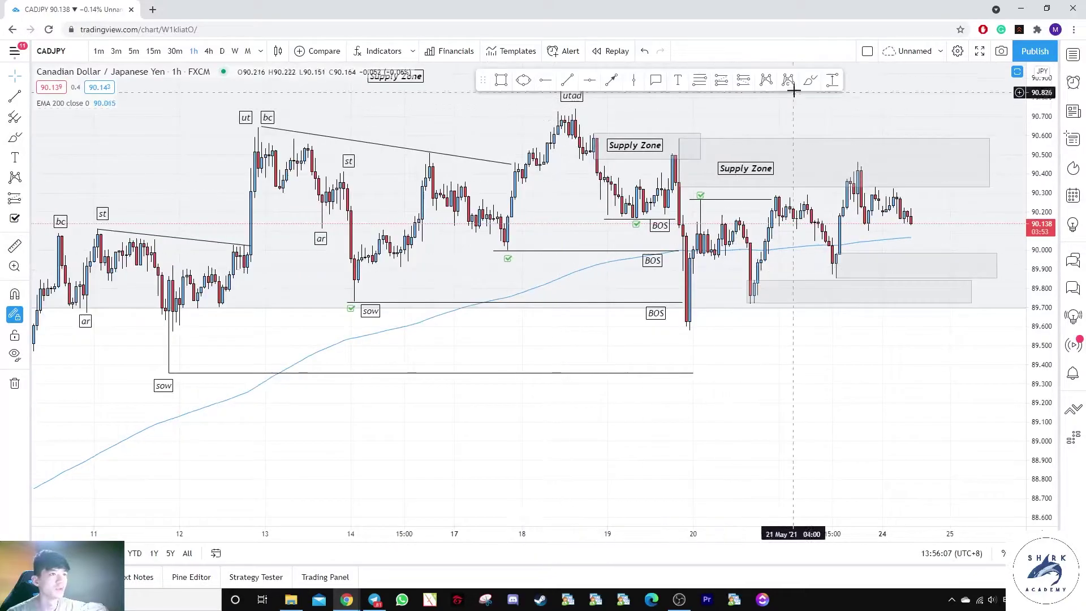
pyautogui.scroll(1, 669, 274)
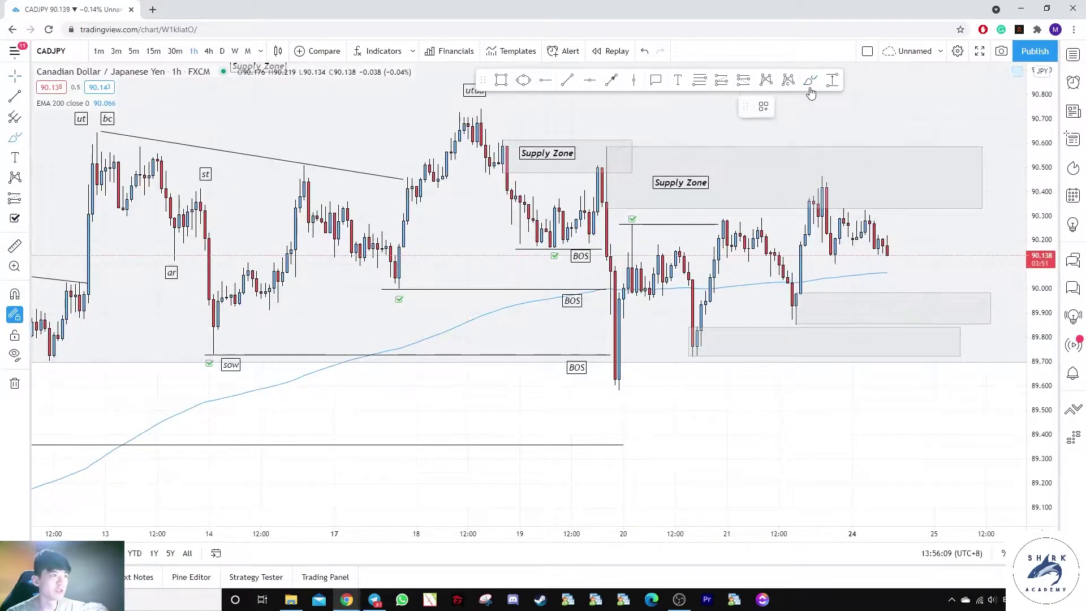
pyautogui.moveTo(623, 150)
pyautogui.mouseDown()
pyautogui.moveTo(600, 146)
pyautogui.moveTo(617, 406)
pyautogui.moveTo(626, 138)
pyautogui.mouseUp()
pyautogui.press('Delete')
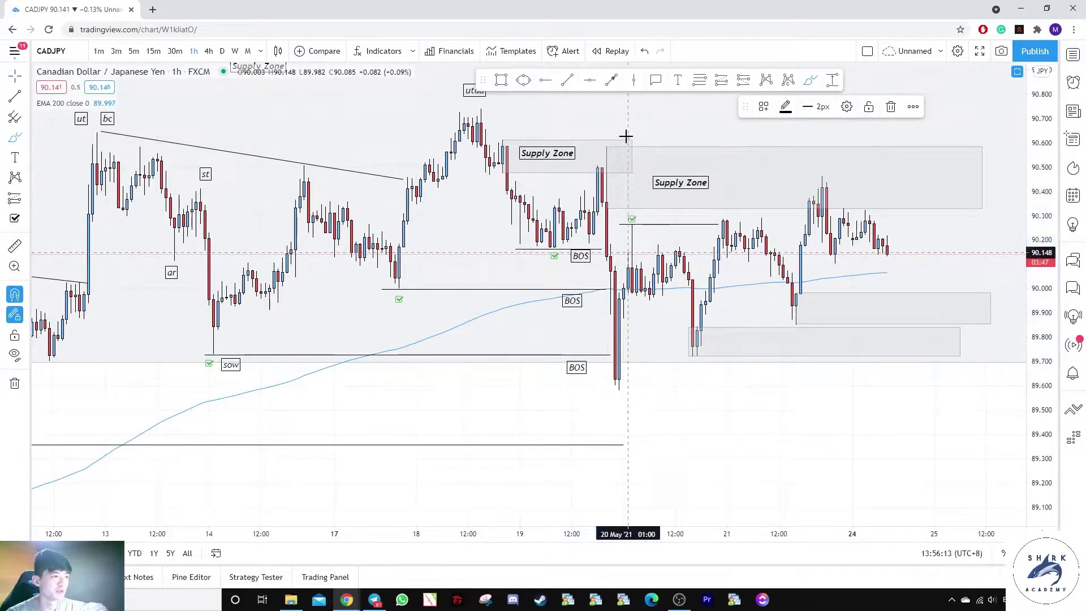
# Circle the 14 May sow low and the 18 May utad high, undoing both marks
pyautogui.scroll(-3, 286, 354)
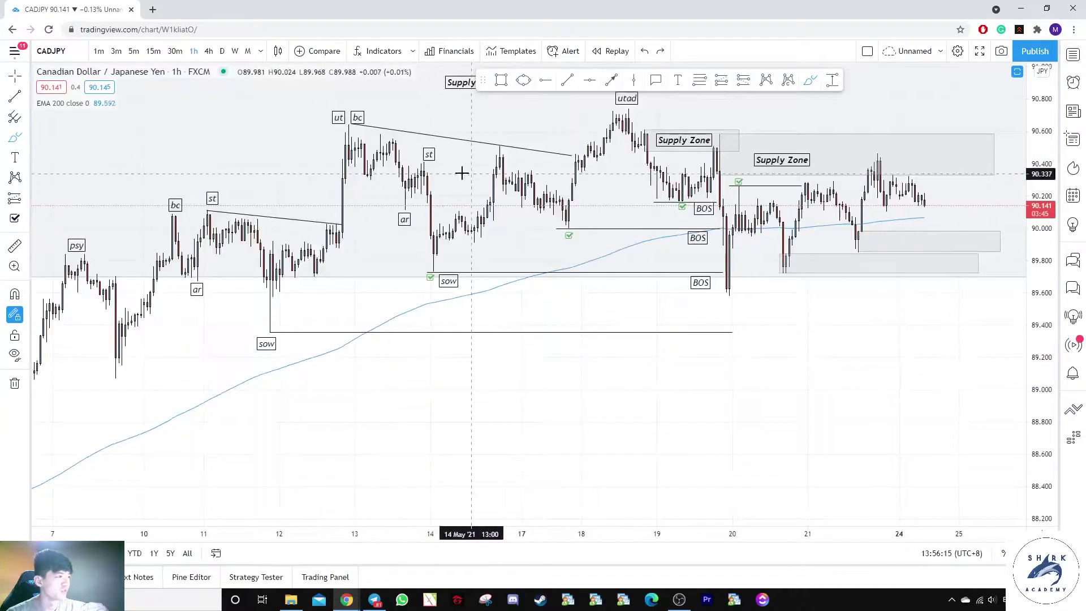
pyautogui.moveTo(479, 261)
pyautogui.mouseDown()
pyautogui.moveTo(389, 284)
pyautogui.moveTo(480, 259)
pyautogui.moveTo(441, 300)
pyautogui.moveTo(483, 259)
pyautogui.mouseUp()
pyautogui.hotkey('ctrl', 'z')
pyautogui.hotkey('ctrl', 'z')
pyautogui.moveTo(642, 101)
pyautogui.mouseDown()
pyautogui.moveTo(575, 138)
pyautogui.moveTo(638, 110)
pyautogui.mouseUp()
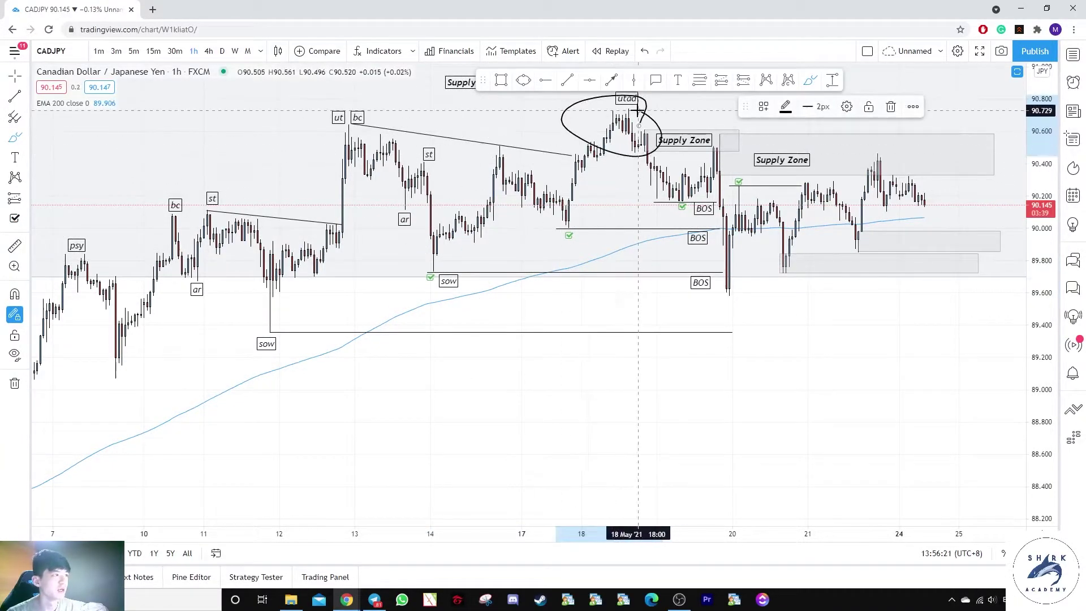
pyautogui.hotkey('ctrl', 'z')
# Trace a wave from the lower sow through bc to utad, re-mark the second sow and utad, and undo the strokes
pyautogui.moveTo(272, 333)
pyautogui.mouseDown()
pyautogui.moveTo(320, 116)
pyautogui.moveTo(446, 271)
pyautogui.moveTo(623, 90)
pyautogui.mouseUp()
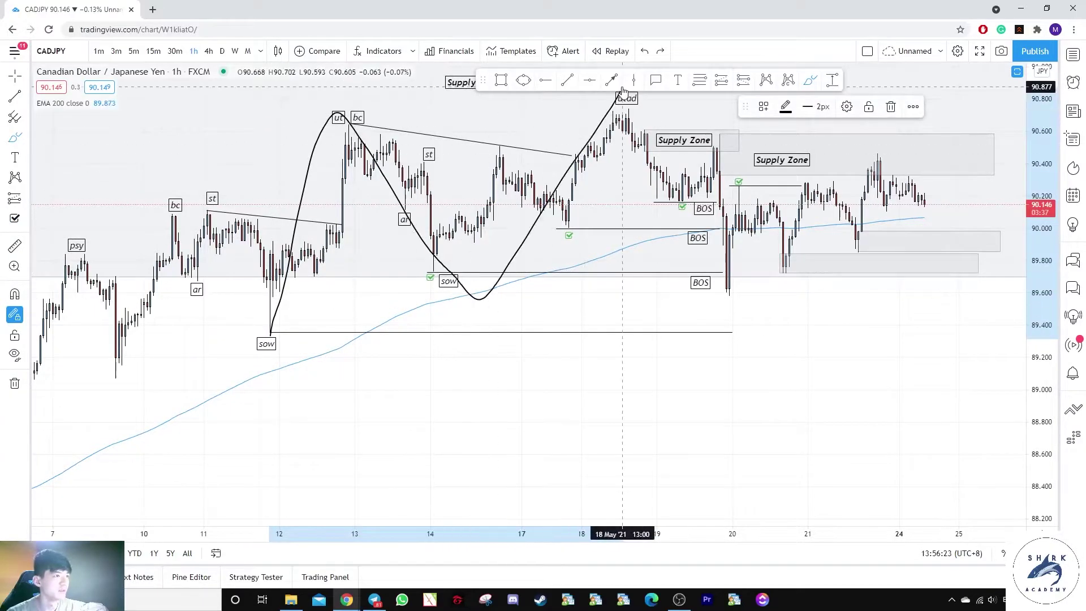
pyautogui.hotkey('ctrl', 'z')
pyautogui.moveTo(466, 262); pyautogui.dragTo(478, 253)
pyautogui.hotkey('ctrl', 'z')
pyautogui.moveTo(651, 105); pyautogui.dragTo(614, 97)
pyautogui.hotkey('ctrl', 'z')
# Mark the 20 May drop and sketch the recovery from about 89.6 to 90.24, undoing both strokes
pyautogui.moveTo(742, 231); pyautogui.dragTo(743, 304)
pyautogui.hotkey('ctrl', 'z')
pyautogui.scroll(3, 824, 283)
pyautogui.moveTo(592, 403)
pyautogui.mouseDown()
pyautogui.moveTo(645, 286)
pyautogui.moveTo(808, 240)
pyautogui.mouseUp()
pyautogui.hotkey('ctrl', 'z')
# Brush horizontal levels at about 90.42 and 90.51 across the Supply Zone and circle its start, undoing all the marks
pyautogui.moveTo(605, 192); pyautogui.dragTo(952, 190)
pyautogui.moveTo(640, 169); pyautogui.dragTo(924, 172)
pyautogui.hotkey('ctrl', 'z')
pyautogui.hotkey('ctrl', 'z')
pyautogui.moveTo(604, 156)
pyautogui.mouseDown()
pyautogui.moveTo(566, 156)
pyautogui.moveTo(599, 164)
pyautogui.mouseUp()
pyautogui.hotkey('ctrl', 'z')
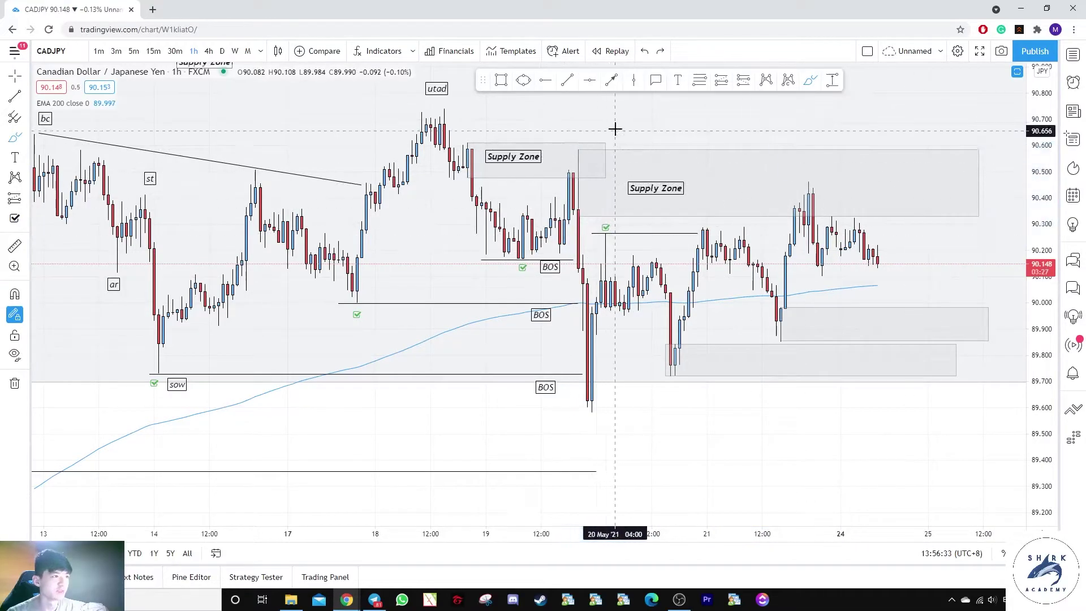
# Switch the chart to the 30-minute timeframe and trace the sell-off before 20 May down to about 89.64, undoing the strokes
pyautogui.click(175, 51)
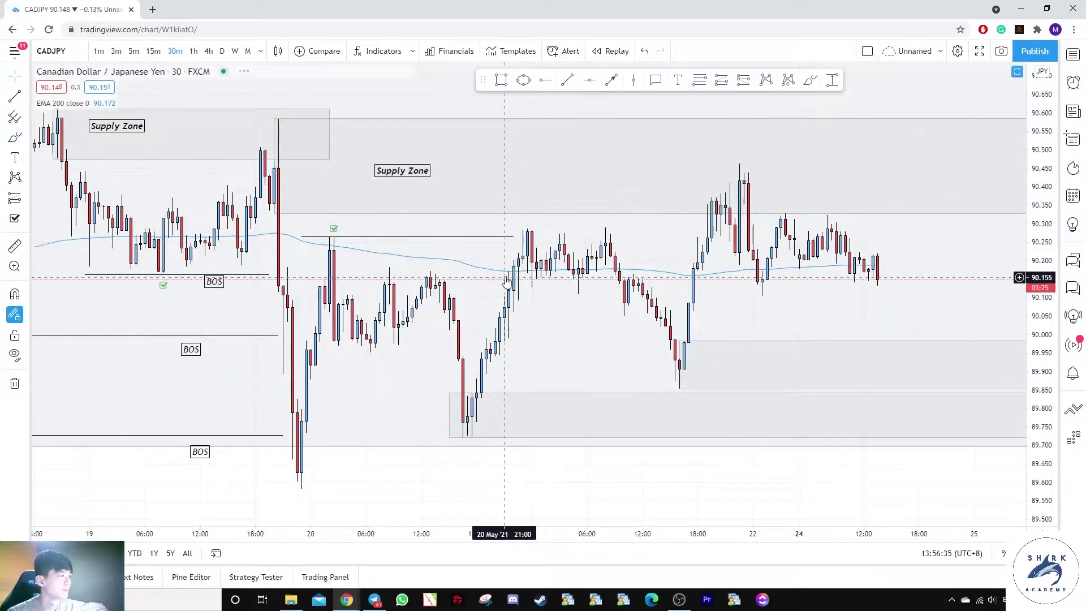
pyautogui.moveTo(275, 213)
pyautogui.mouseDown()
pyautogui.moveTo(283, 120)
pyautogui.moveTo(325, 468)
pyautogui.mouseUp()
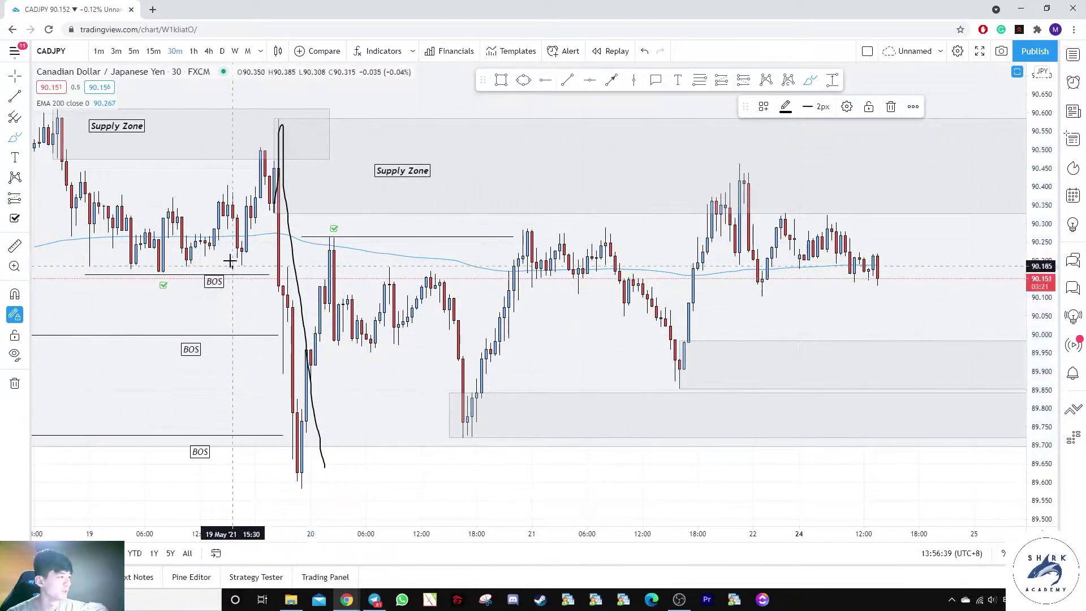
pyautogui.moveTo(232, 260); pyautogui.dragTo(232, 266)
pyautogui.scroll(-3, 497, 323)
pyautogui.hotkey('ctrl', 'z')
pyautogui.hotkey('ctrl', 'z')
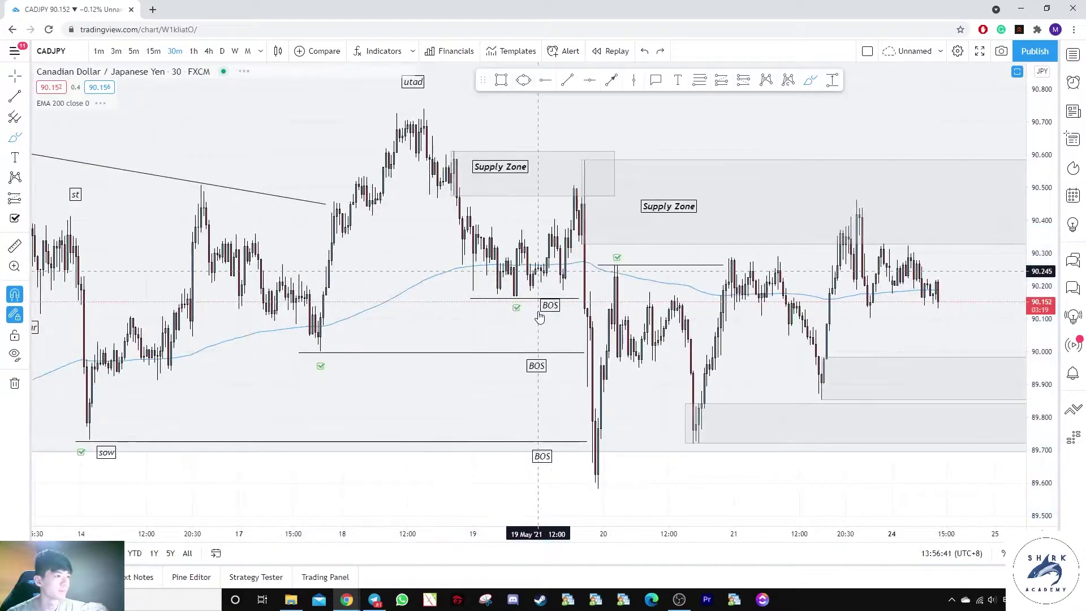
# Mark the candles where the larger Supply Zone begins and undo the brush strokes
pyautogui.scroll(2, 573, 226)
pyautogui.moveTo(494, 163)
pyautogui.mouseDown()
pyautogui.moveTo(480, 167)
pyautogui.moveTo(486, 186)
pyautogui.mouseUp()
pyautogui.hotkey('ctrl', 'z')
pyautogui.hotkey('ctrl', 'z')
pyautogui.hotkey('ctrl', 'z')
pyautogui.hotkey('ctrl', 'z')
pyautogui.hotkey('ctrl', 'z')
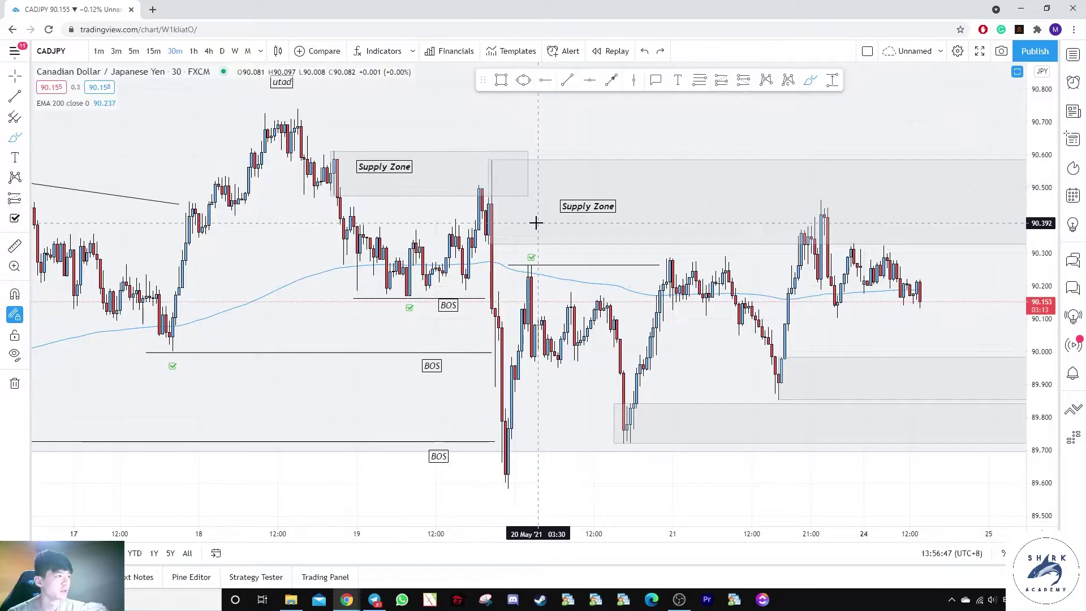
# Circle the price reaction at the Supply Zone from 21 to 24 May, between about 90.08 and 90.55
pyautogui.scroll(1, 543, 257)
pyautogui.moveTo(527, 131); pyautogui.dragTo(412, 135)
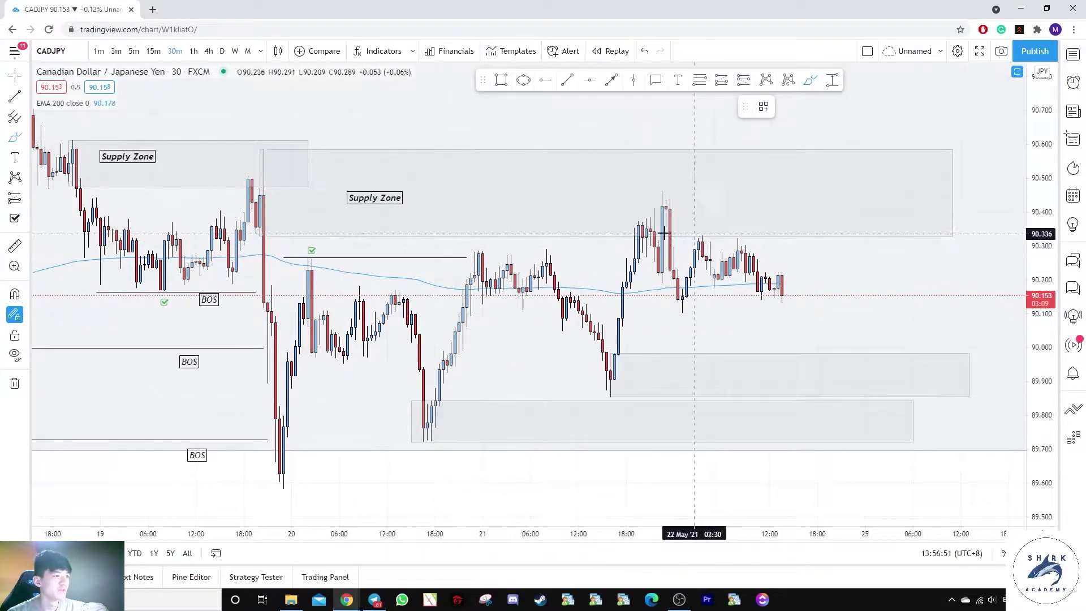
pyautogui.moveTo(712, 171)
pyautogui.mouseDown()
pyautogui.moveTo(691, 317)
pyautogui.moveTo(727, 171)
pyautogui.mouseUp()
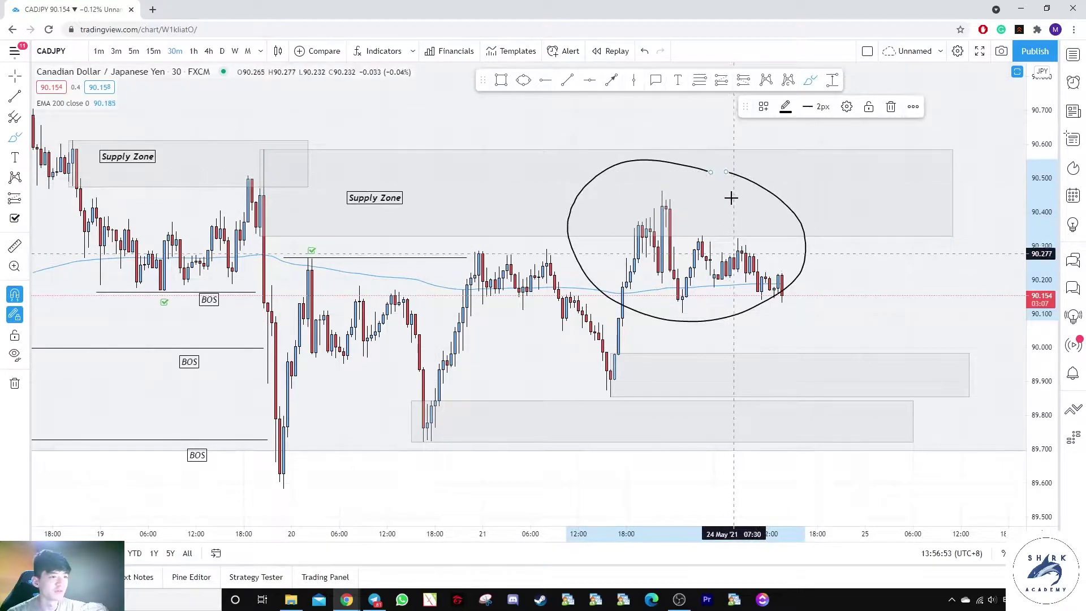
# Undo the circle around the Supply Zone reaction and switch the CADJPY chart to the 1-hour timeframe
pyautogui.hotkey('ctrl', 'z')
pyautogui.scroll(-2, 811, 303)
pyautogui.scroll(2, 846, 318)
pyautogui.click(194, 52)
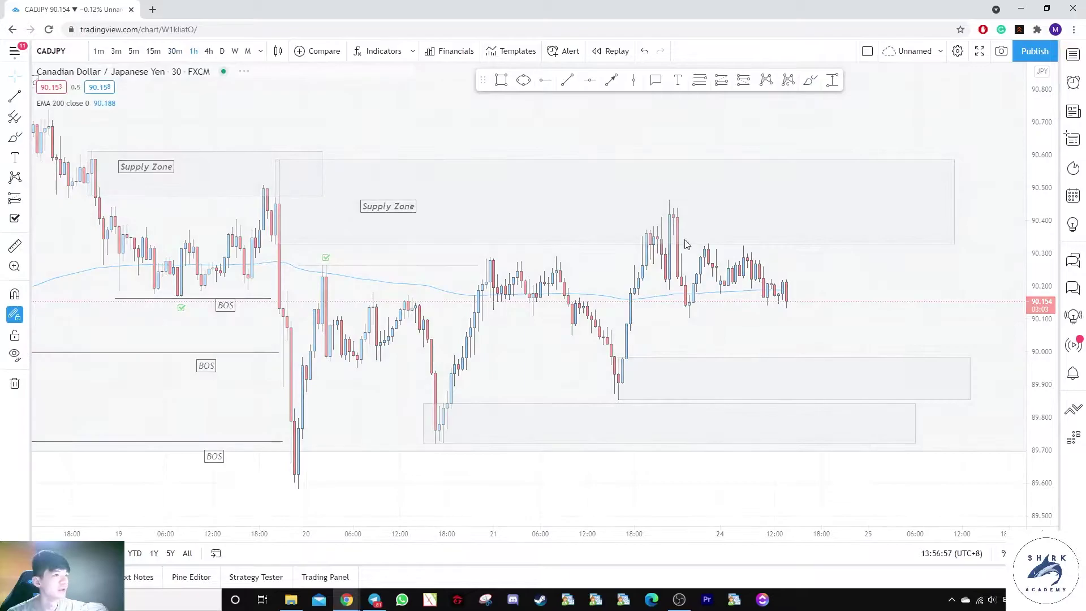
pyautogui.scroll(2, 848, 277)
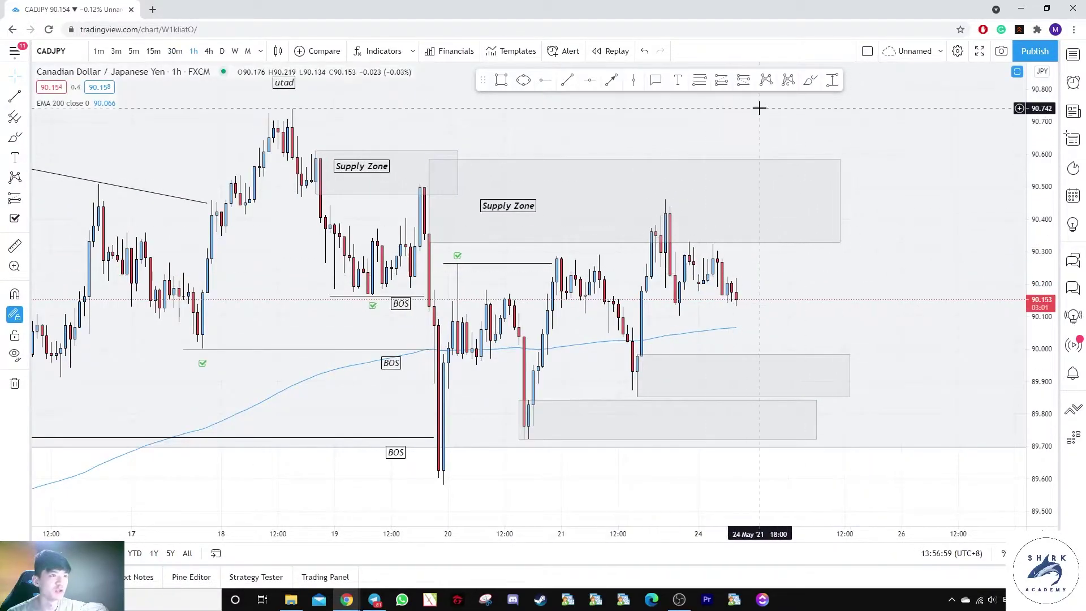
# Brush quick strokes around the latest candles of 24 May and undo them
pyautogui.moveTo(763, 334); pyautogui.dragTo(696, 357)
pyautogui.hotkey('ctrl', 'z')
pyautogui.moveTo(660, 303)
pyautogui.mouseDown()
pyautogui.moveTo(759, 308)
pyautogui.moveTo(750, 277)
pyautogui.mouseUp()
pyautogui.hotkey('ctrl', 'z')
pyautogui.hotkey('ctrl', 'z')
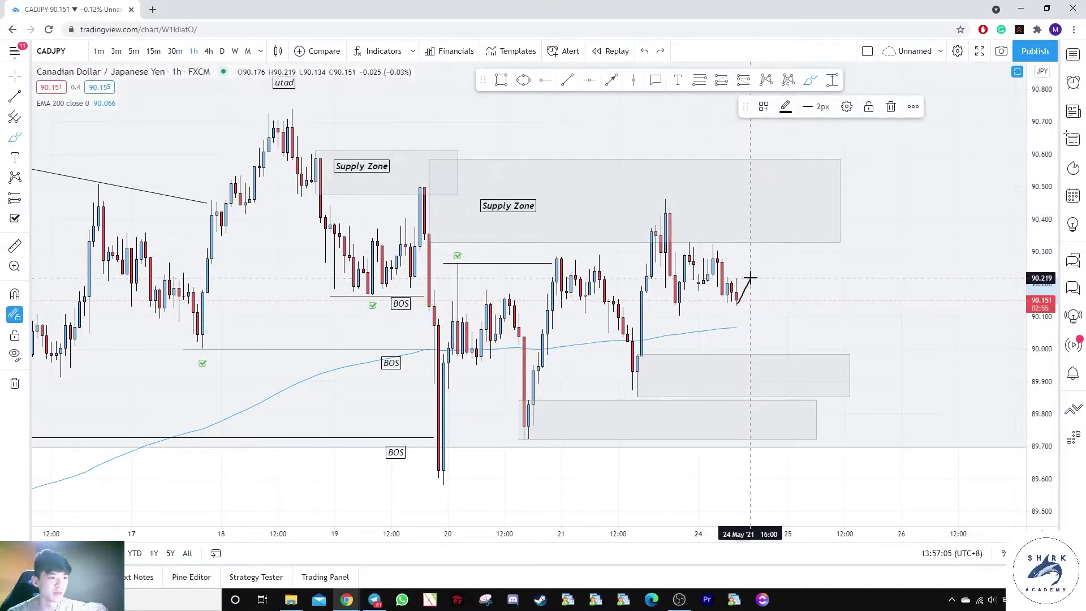
# Sketch a projected move beyond the latest candle and a stroke across the larger Supply Zone's lower edge, undoing the strokes
pyautogui.moveTo(789, 363)
pyautogui.mouseDown()
pyautogui.moveTo(764, 364)
pyautogui.moveTo(793, 271)
pyautogui.mouseUp()
pyautogui.scroll(1, 788, 362)
pyautogui.moveTo(623, 241); pyautogui.dragTo(873, 256)
pyautogui.hotkey('ctrl', 'z')
pyautogui.hotkey('ctrl', 'z')
pyautogui.hotkey('ctrl', 'z')
# Mark the recent price reaction inside the larger Supply Zone and remove the remaining brush strokes
pyautogui.moveTo(627, 215)
pyautogui.mouseDown()
pyautogui.moveTo(759, 216)
pyautogui.moveTo(732, 206)
pyautogui.mouseUp()
pyautogui.hotkey('ctrl', 'z')
pyautogui.hotkey('ctrl', 'z')
pyautogui.click(732, 301)
pyautogui.press('Delete')
# Draw a horizontal trend line at the 20 May low, about 89.58, extending to 26 May, and delete it
pyautogui.moveTo(1036, 277); pyautogui.dragTo(1027, 396)
pyautogui.scroll(-4, 836, 432)
pyautogui.moveTo(835, 432); pyautogui.dragTo(775, 299)
pyautogui.moveTo(761, 164)
pyautogui.mouseDown()
pyautogui.moveTo(802, 328)
pyautogui.moveTo(868, 344)
pyautogui.moveTo(802, 407)
pyautogui.mouseUp()
pyautogui.click(532, 307)
pyautogui.click(939, 308)
pyautogui.click(747, 399)
pyautogui.press('Delete')
pyautogui.scroll(-3, 861, 340)
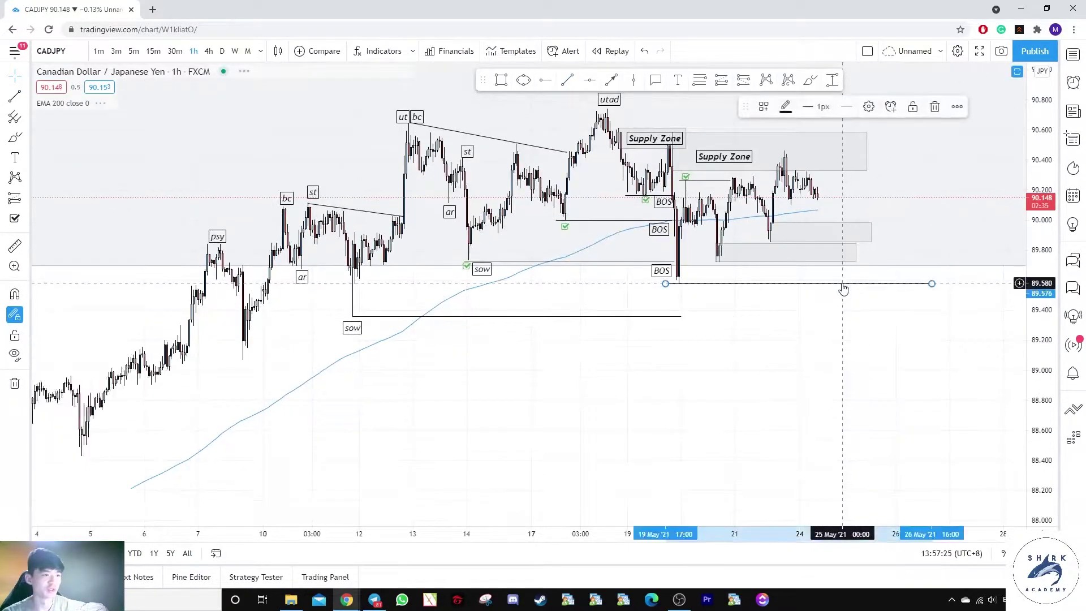
# Mark the earlier swing lows beneath the labelled market structure with the brush and clear the strokes
pyautogui.click(810, 81)
pyautogui.moveTo(378, 273); pyautogui.dragTo(328, 281)
pyautogui.hotkey('ctrl', 'z')
pyautogui.moveTo(262, 313); pyautogui.dragTo(277, 303)
pyautogui.hotkey('ctrl', 'z')
pyautogui.scroll(-3, 180, 387)
pyautogui.moveTo(432, 339)
pyautogui.mouseDown()
pyautogui.moveTo(412, 281)
pyautogui.moveTo(376, 243)
pyautogui.mouseUp()
pyautogui.hotkey('ctrl', 'z')
pyautogui.hotkey('ctrl', 'z')
pyautogui.moveTo(315, 262); pyautogui.dragTo(324, 287)
pyautogui.scroll(2, 544, 118)
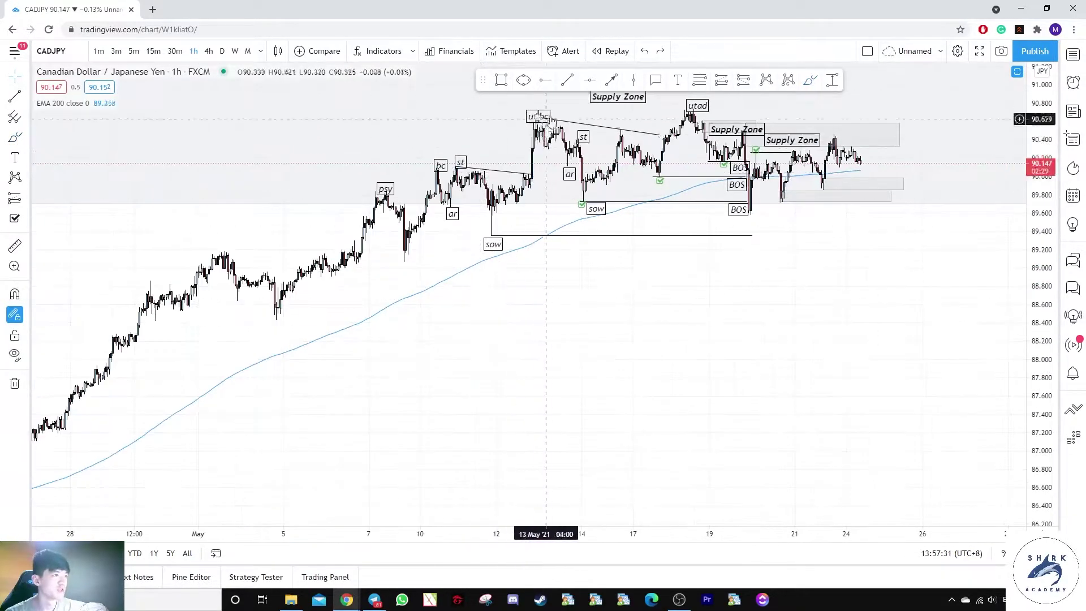
# Draw two demand zones: about 89.10 to 89.19 from 7 May, and about 88.46 to 88.57 extended back to late April
pyautogui.click(501, 81)
pyautogui.moveTo(384, 250); pyautogui.dragTo(957, 259)
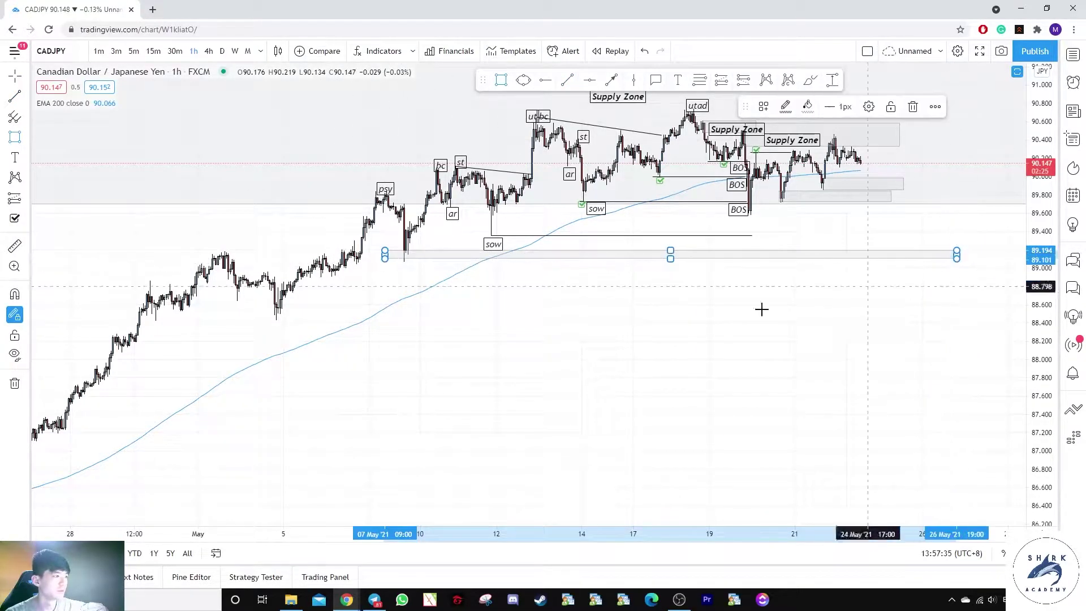
pyautogui.moveTo(248, 308)
pyautogui.mouseDown()
pyautogui.moveTo(1014, 335)
pyautogui.moveTo(985, 317)
pyautogui.mouseUp()
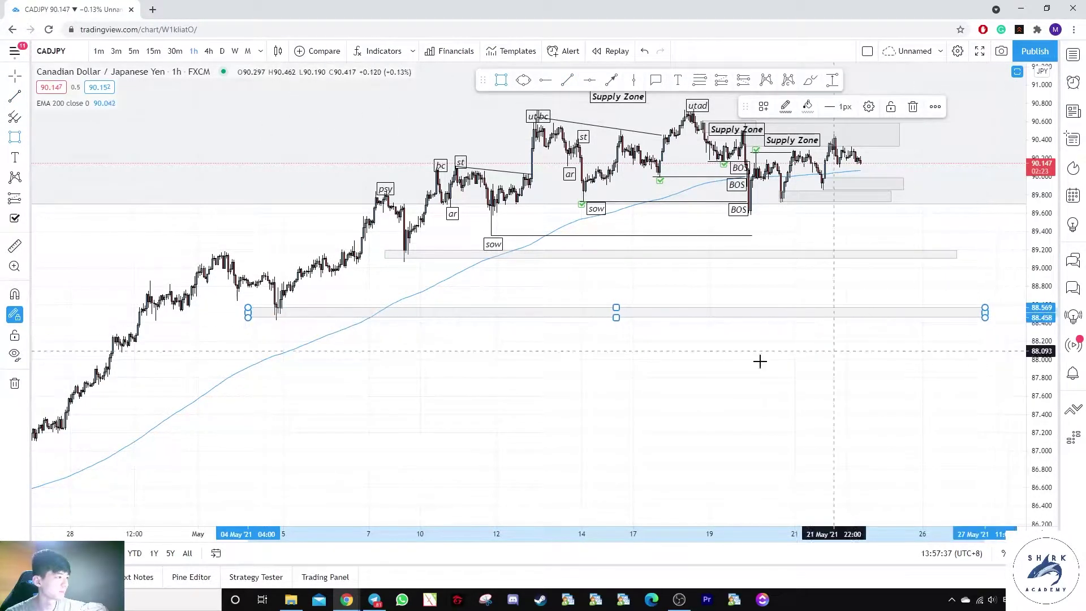
pyautogui.moveTo(248, 317); pyautogui.dragTo(109, 316)
pyautogui.click(368, 356)
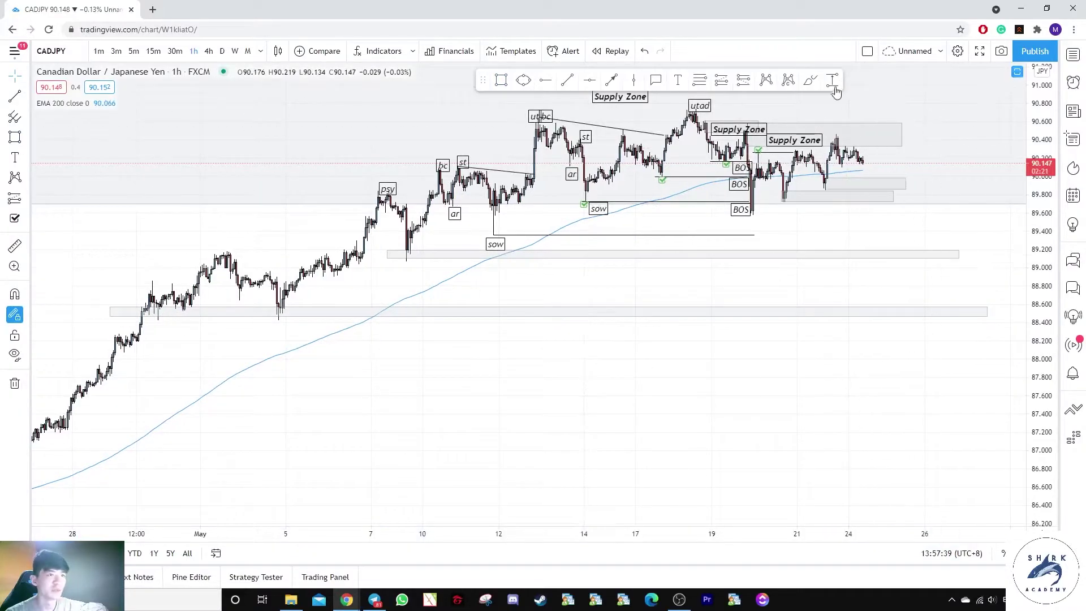
# Mark both lower demand zones with short brush strokes and undo them
pyautogui.click(811, 80)
pyautogui.scroll(2, 812, 296)
pyautogui.moveTo(824, 299)
pyautogui.mouseDown()
pyautogui.moveTo(821, 345)
pyautogui.moveTo(846, 309)
pyautogui.mouseUp()
pyautogui.hotkey('ctrl', 'z')
pyautogui.moveTo(832, 357); pyautogui.dragTo(851, 352)
pyautogui.hotkey('ctrl', 'z')
# Sketch the projected decline from about 90.15 with pullbacks, through the upper demand zone and down to about 88.59
pyautogui.moveTo(822, 170); pyautogui.dragTo(830, 216)
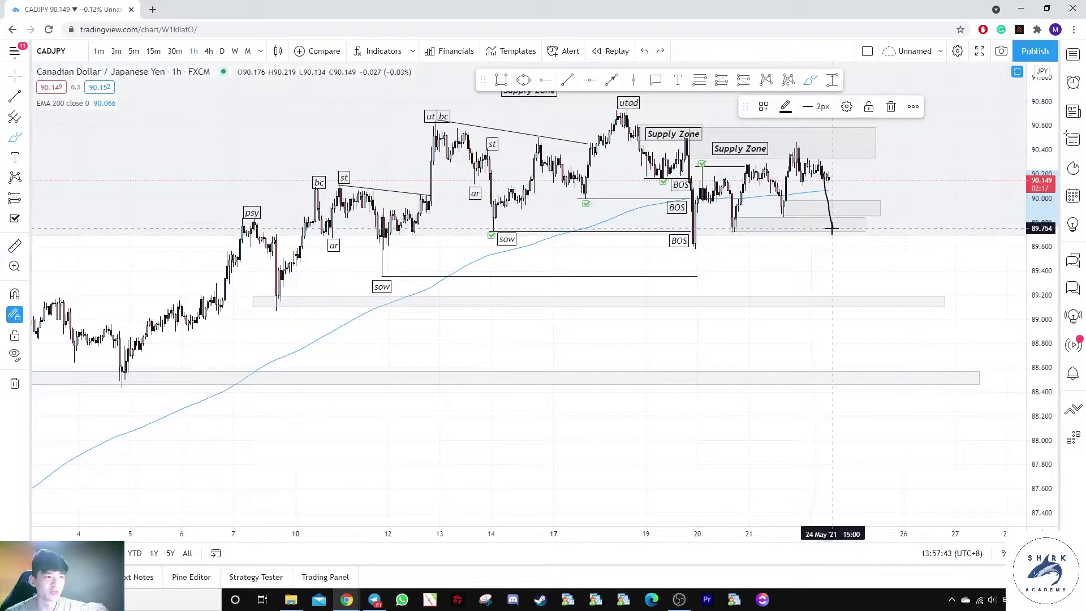
pyautogui.moveTo(870, 184); pyautogui.dragTo(869, 182)
pyautogui.moveTo(829, 179)
pyautogui.mouseDown()
pyautogui.moveTo(893, 180)
pyautogui.moveTo(905, 298)
pyautogui.moveTo(966, 371)
pyautogui.mouseUp()
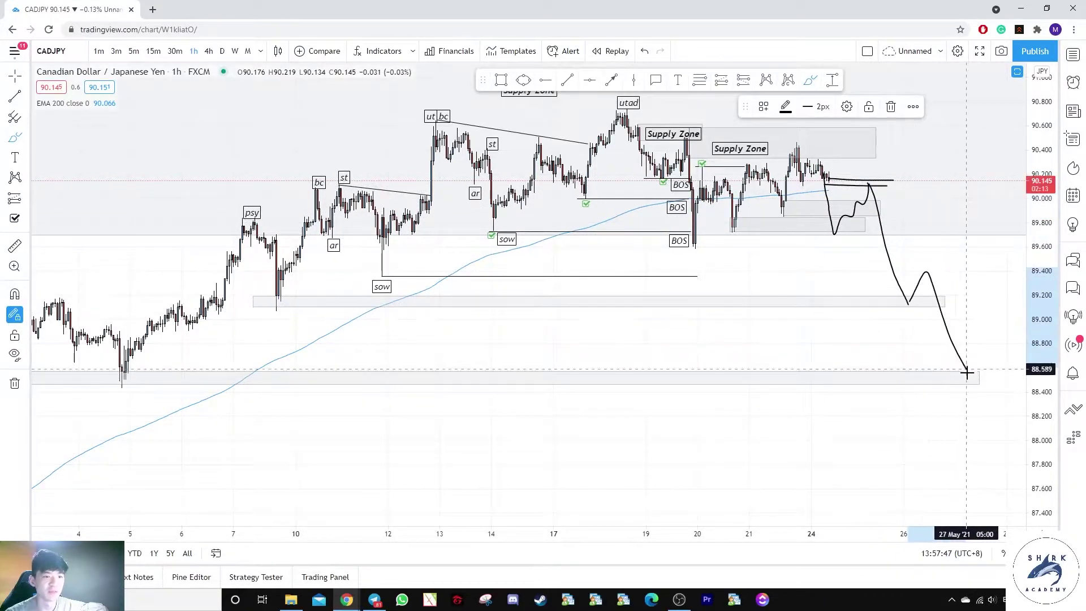
pyautogui.press('Escape')
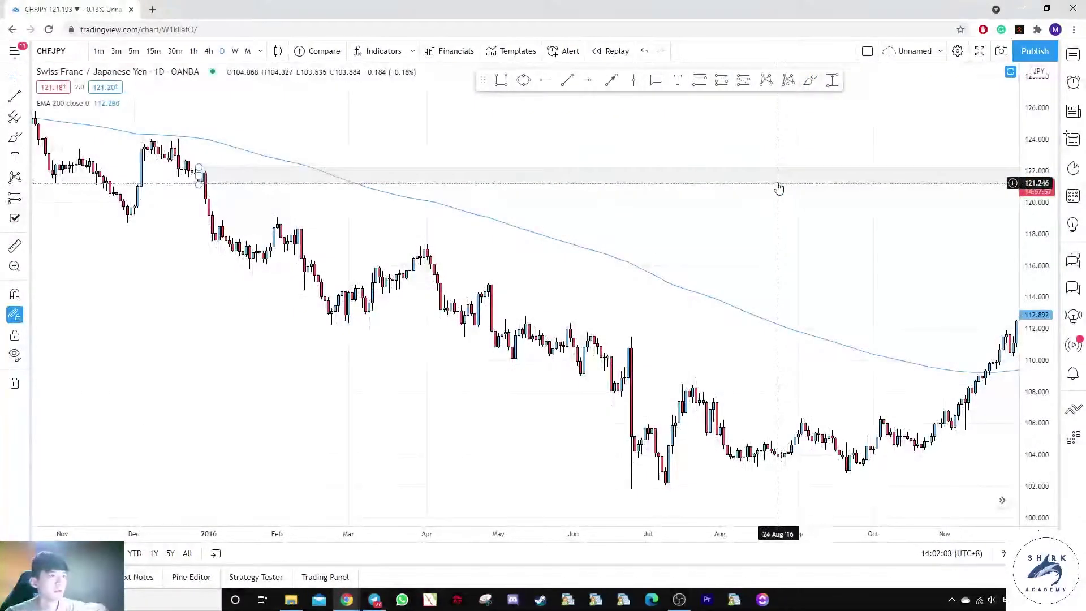
# On the CHFJPY daily chart, align the supply zone's lower corner with the 30 December 2015 candle at about 121.24
pyautogui.moveTo(432, 221); pyautogui.dragTo(629, 250)
pyautogui.moveTo(1034, 300); pyautogui.dragTo(1034, 187)
pyautogui.moveTo(507, 153); pyautogui.dragTo(531, 258)
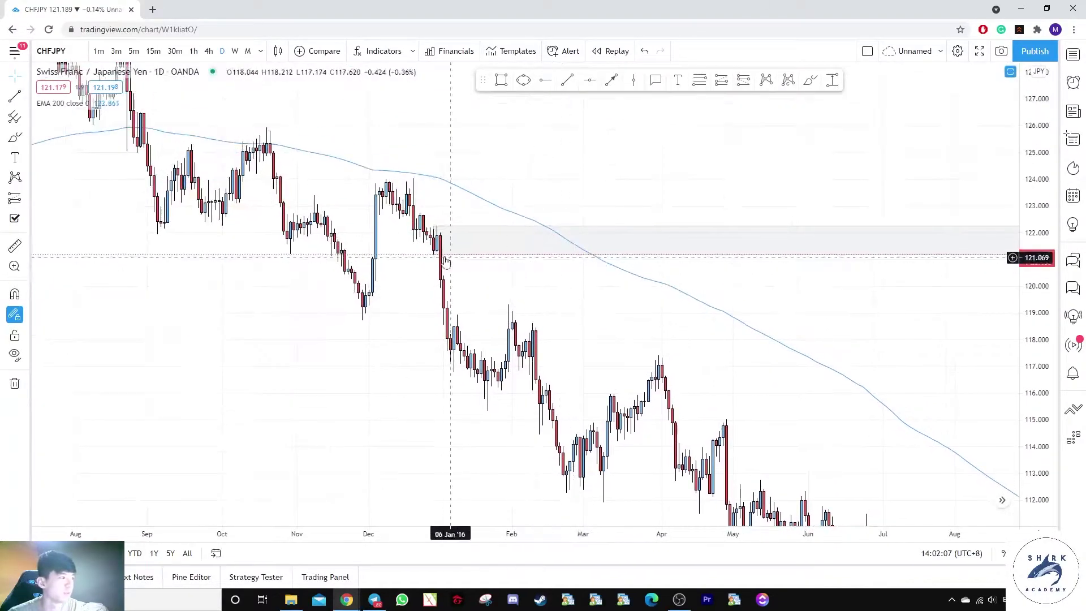
pyautogui.moveTo(427, 252)
pyautogui.mouseDown()
pyautogui.moveTo(417, 251)
pyautogui.moveTo(431, 252)
pyautogui.mouseUp()
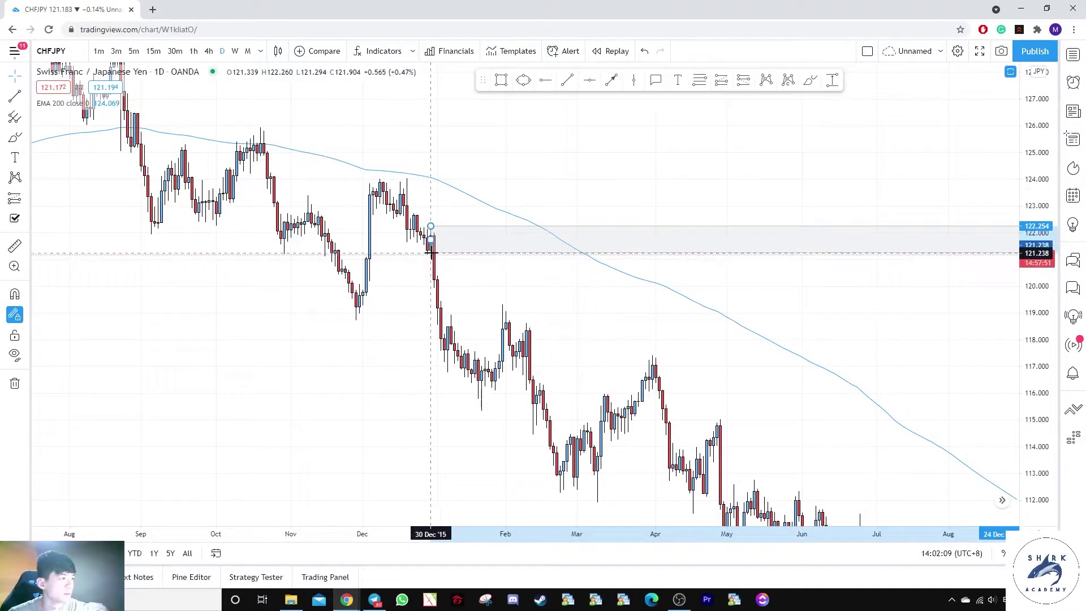
pyautogui.click(511, 281)
# Circle the latest daily candles reaching the supply zone in May 2021 and delete the brush stroke
pyautogui.scroll(-5, 515, 282)
pyautogui.moveTo(934, 299); pyautogui.dragTo(187, 254)
pyautogui.moveTo(628, 320); pyautogui.dragTo(186, 303)
pyautogui.moveTo(883, 314); pyautogui.dragTo(218, 293)
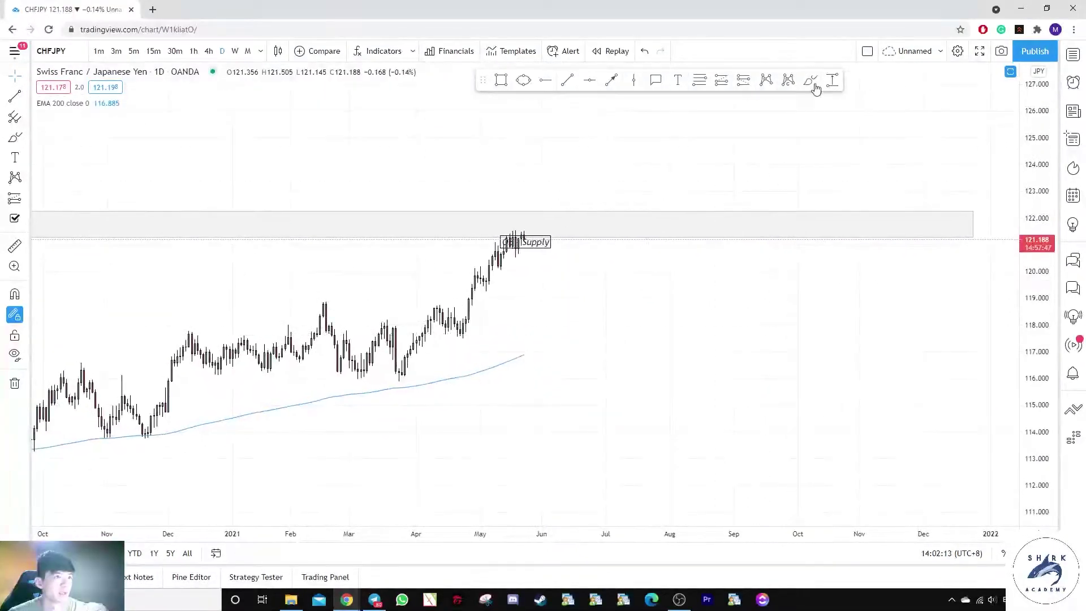
pyautogui.click(813, 82)
pyautogui.moveTo(556, 226); pyautogui.dragTo(524, 198)
pyautogui.press('Delete')
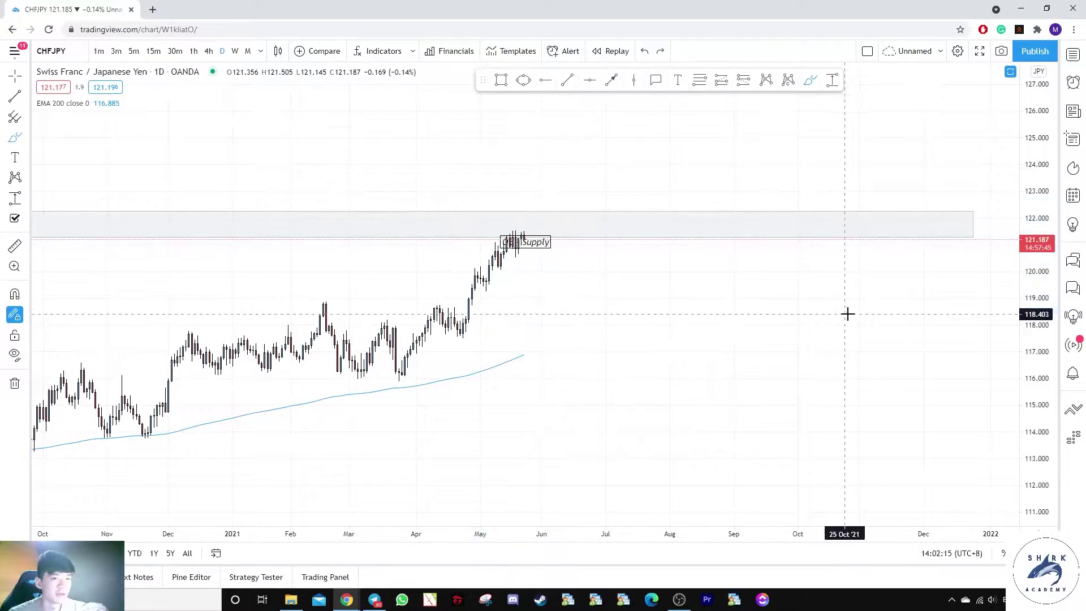
# Delete the supply text label covering the latest candles and switch the CHFJPY chart to the 1-hour timeframe
pyautogui.moveTo(1037, 331); pyautogui.dragTo(1036, 120)
pyautogui.moveTo(607, 256); pyautogui.dragTo(723, 320)
pyautogui.scroll(3, 723, 320)
pyautogui.moveTo(544, 264); pyautogui.dragTo(604, 295)
pyautogui.press('Delete')
pyautogui.click(194, 52)
pyautogui.doubleClick(1042, 227)
pyautogui.scroll(-8, 562, 262)
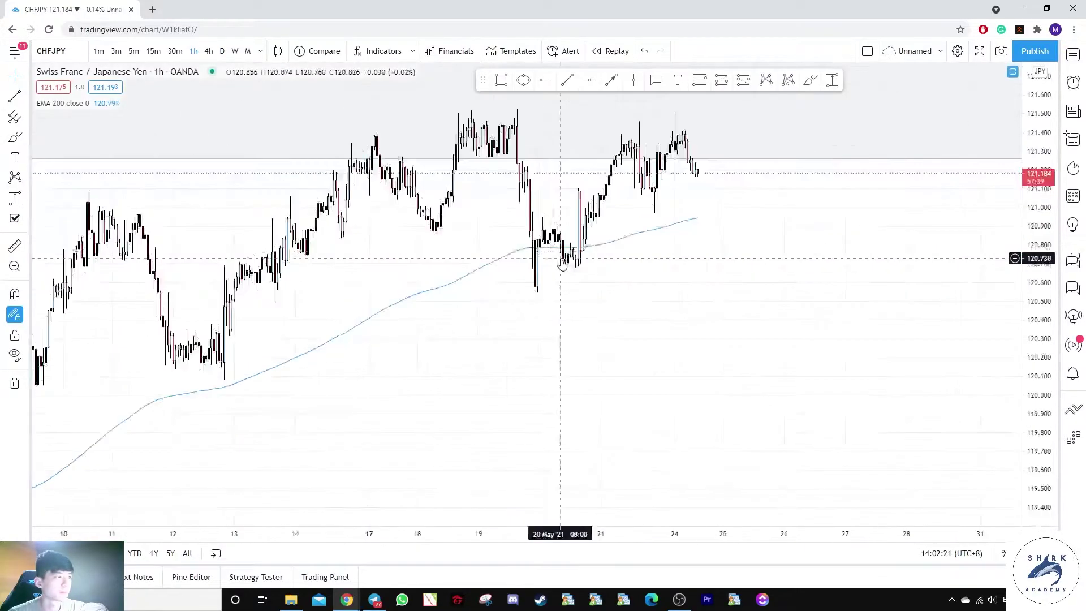
# Circle the price action at the supply zone from 17 to 24 May and undo the circle
pyautogui.scroll(6, 580, 254)
pyautogui.click(811, 82)
pyautogui.moveTo(690, 146)
pyautogui.mouseDown()
pyautogui.moveTo(420, 354)
pyautogui.moveTo(633, 116)
pyautogui.mouseUp()
pyautogui.hotkey('ctrl', 'z')
pyautogui.moveTo(549, 152)
pyautogui.mouseDown()
pyautogui.moveTo(264, 132)
pyautogui.moveTo(549, 152)
pyautogui.mouseUp()
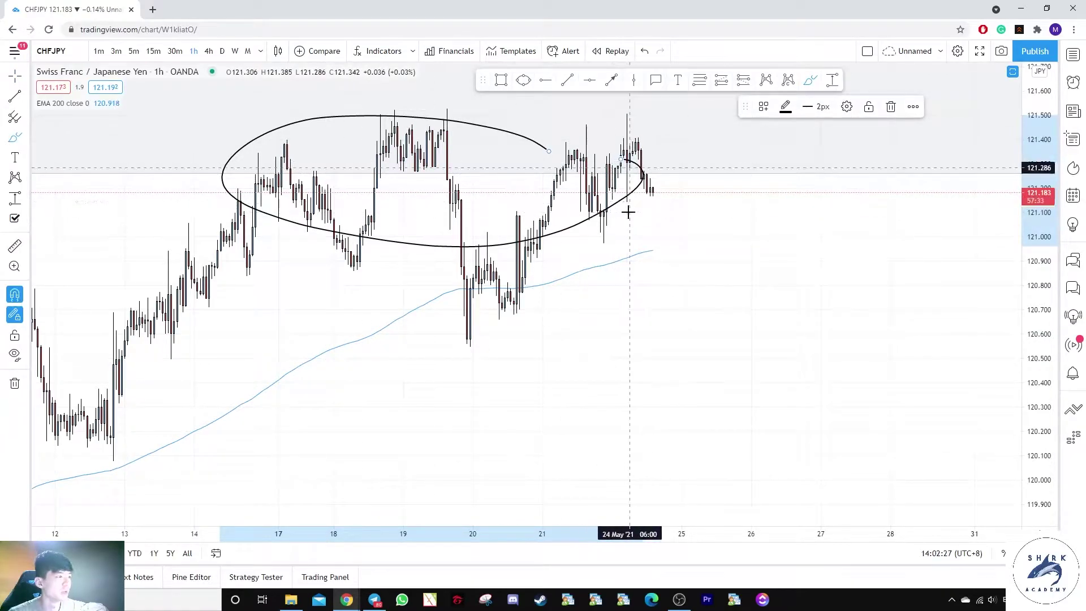
pyautogui.hotkey('ctrl', 'z')
pyautogui.scroll(-2, 679, 232)
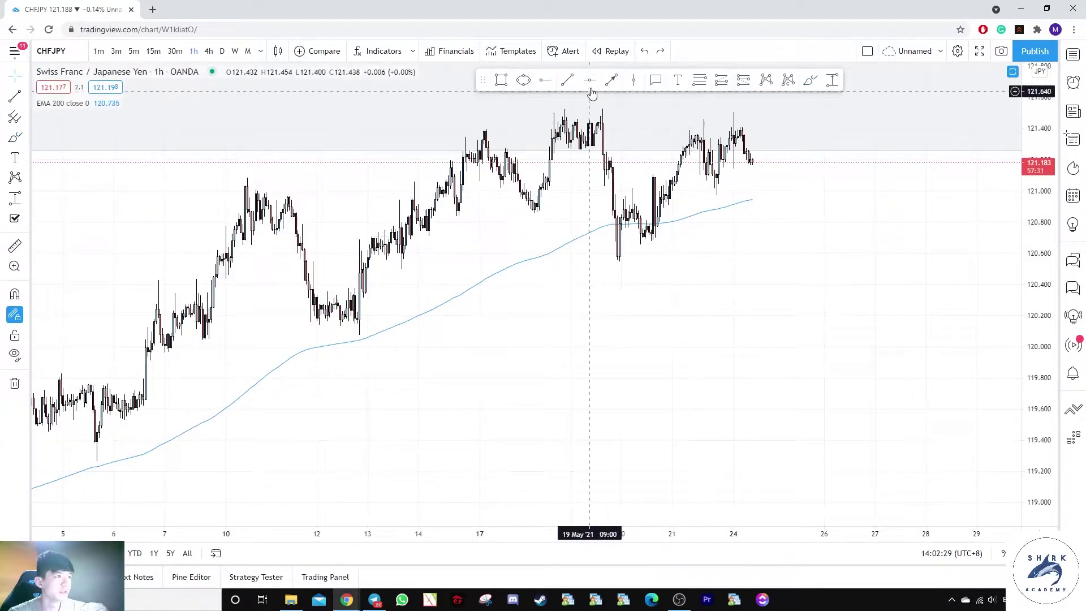
# Draw a horizontal trend line at the 20 May low, about 120.55, from 18 to 27 May
pyautogui.click(568, 81)
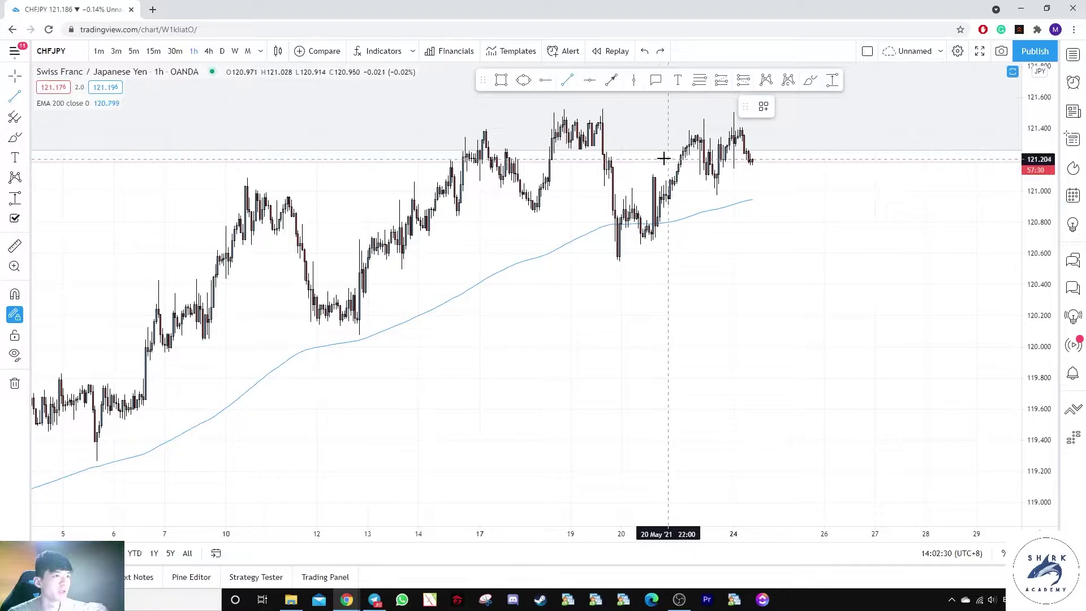
pyautogui.click(562, 262)
pyautogui.click(915, 261)
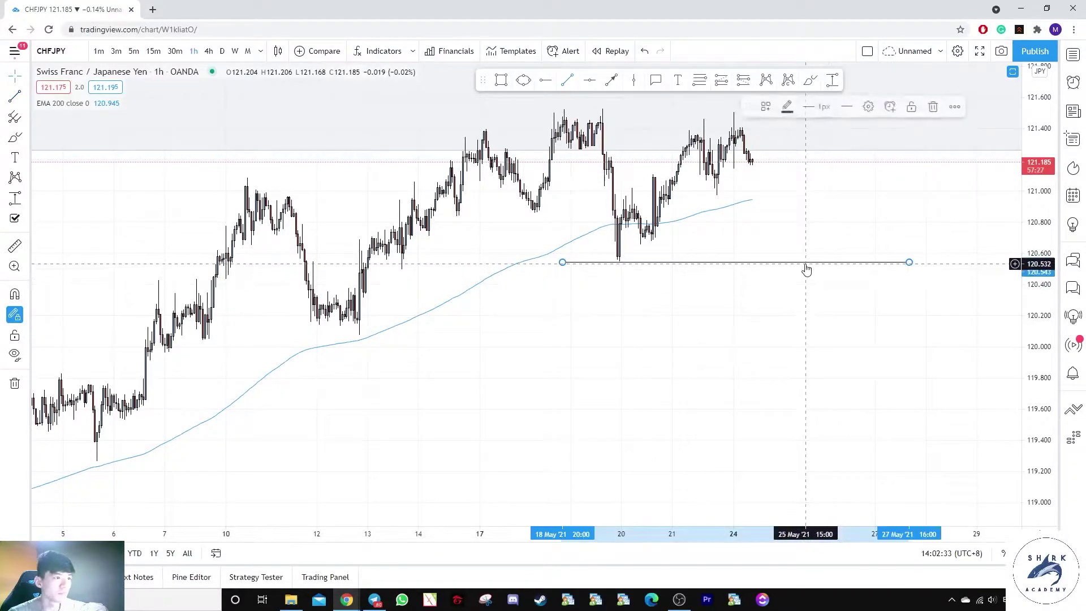
pyautogui.moveTo(811, 262); pyautogui.dragTo(809, 264)
pyautogui.click(788, 179)
# Sketch a projected path from about 121.2 through two pullbacks and below the horizontal line to about 120.3
pyautogui.click(808, 83)
pyautogui.moveTo(608, 215)
pyautogui.mouseDown()
pyautogui.moveTo(662, 223)
pyautogui.moveTo(654, 197)
pyautogui.mouseUp()
pyautogui.hotkey('ctrl', 'z')
pyautogui.moveTo(748, 155)
pyautogui.mouseDown()
pyautogui.moveTo(824, 167)
pyautogui.moveTo(856, 274)
pyautogui.mouseUp()
pyautogui.moveTo(841, 160); pyautogui.dragTo(891, 223)
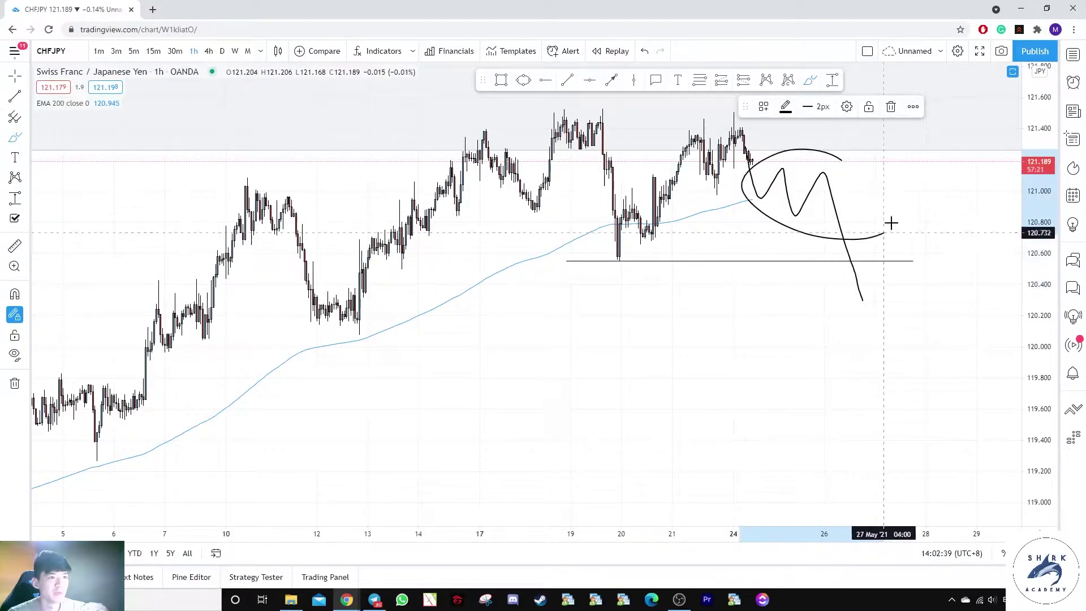
pyautogui.hotkey('ctrl', 'z')
pyautogui.scroll(1, 867, 186)
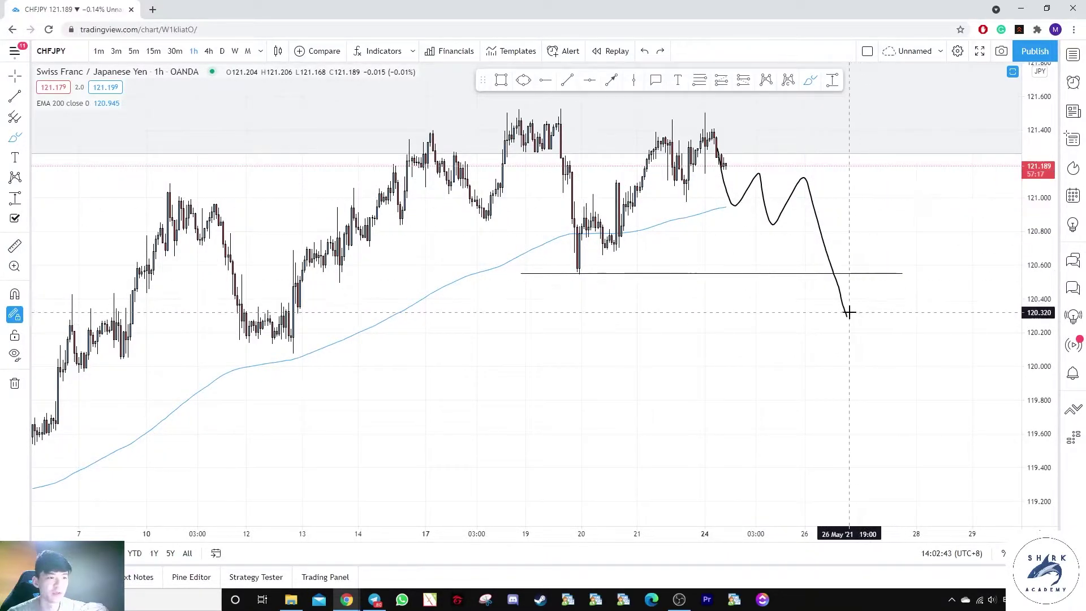
pyautogui.moveTo(847, 314); pyautogui.dragTo(853, 294)
# Circle the projected pattern, undo the circle, and delete the sketched path and the horizontal trend line
pyautogui.moveTo(897, 221)
pyautogui.mouseDown()
pyautogui.moveTo(939, 322)
pyautogui.moveTo(643, 162)
pyautogui.mouseUp()
pyautogui.hotkey('ctrl', 'z')
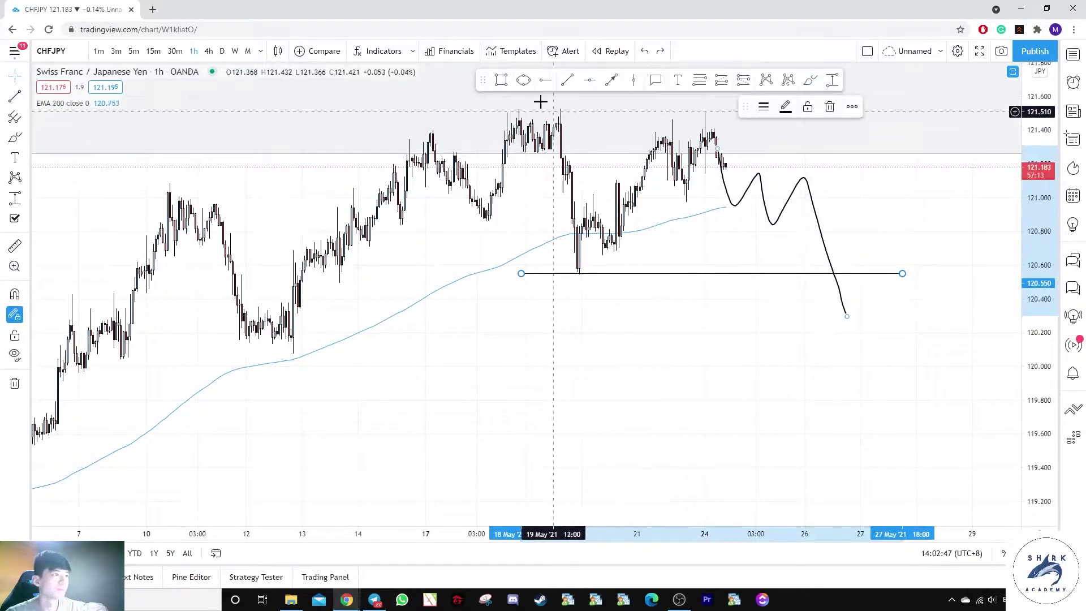
pyautogui.press('Delete')
# Draw a demand zone rectangle from the 12 May low, between about 120.07 and 120.23, extending past the latest candles
pyautogui.moveTo(291, 327)
pyautogui.mouseDown()
pyautogui.moveTo(335, 364)
pyautogui.moveTo(354, 343)
pyautogui.moveTo(999, 345)
pyautogui.moveTo(1024, 90)
pyautogui.mouseUp()
pyautogui.click(650, 424)
pyautogui.moveTo(501, 273); pyautogui.dragTo(822, 255)
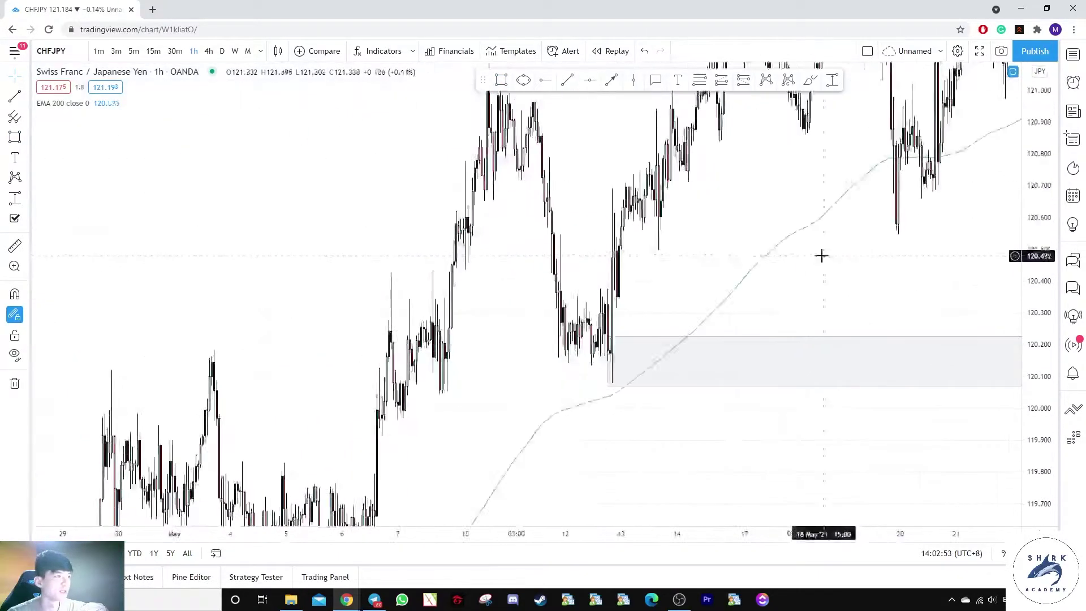
# Trace the 12 May dip into the demand zone and the rally to about 120.85, undoing all strokes
pyautogui.scroll(3, 822, 255)
pyautogui.moveTo(470, 349)
pyautogui.mouseDown()
pyautogui.moveTo(491, 393)
pyautogui.moveTo(514, 136)
pyautogui.mouseUp()
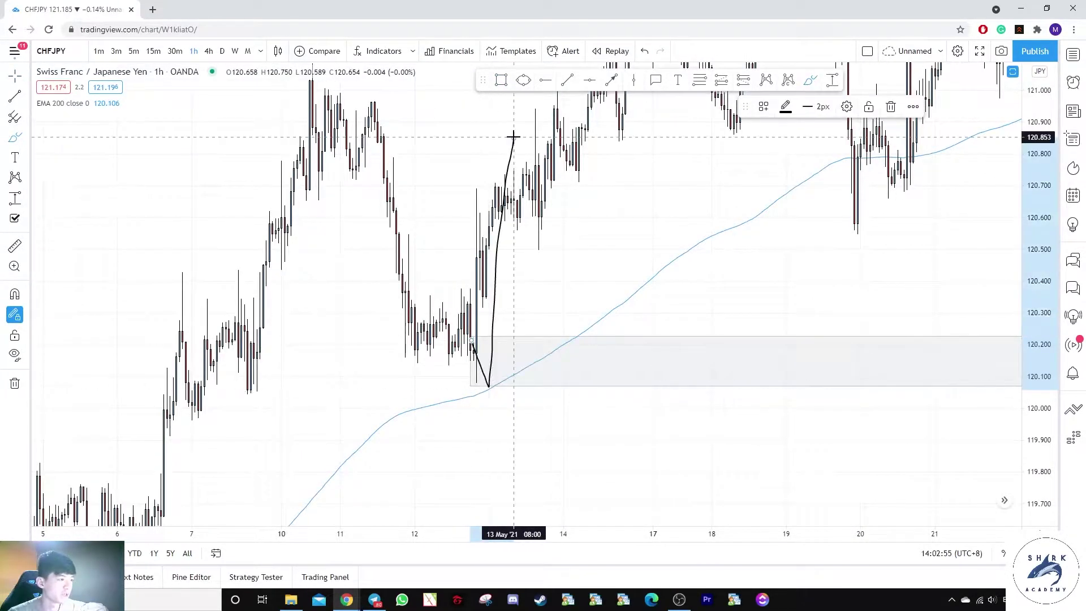
pyautogui.hotkey('ctrl', 'z')
pyautogui.moveTo(396, 371)
pyautogui.mouseDown()
pyautogui.moveTo(440, 372)
pyautogui.moveTo(494, 342)
pyautogui.mouseUp()
pyautogui.hotkey('ctrl', 'z')
pyautogui.hotkey('ctrl', 'z')
pyautogui.hotkey('ctrl', 'z')
# Brush horizontal levels at about 120.21, 120.18 and 120.15 and trace the sweep below the 12 May lows, undoing the marks
pyautogui.moveTo(390, 368); pyautogui.dragTo(419, 327)
pyautogui.hotkey('ctrl', 'z')
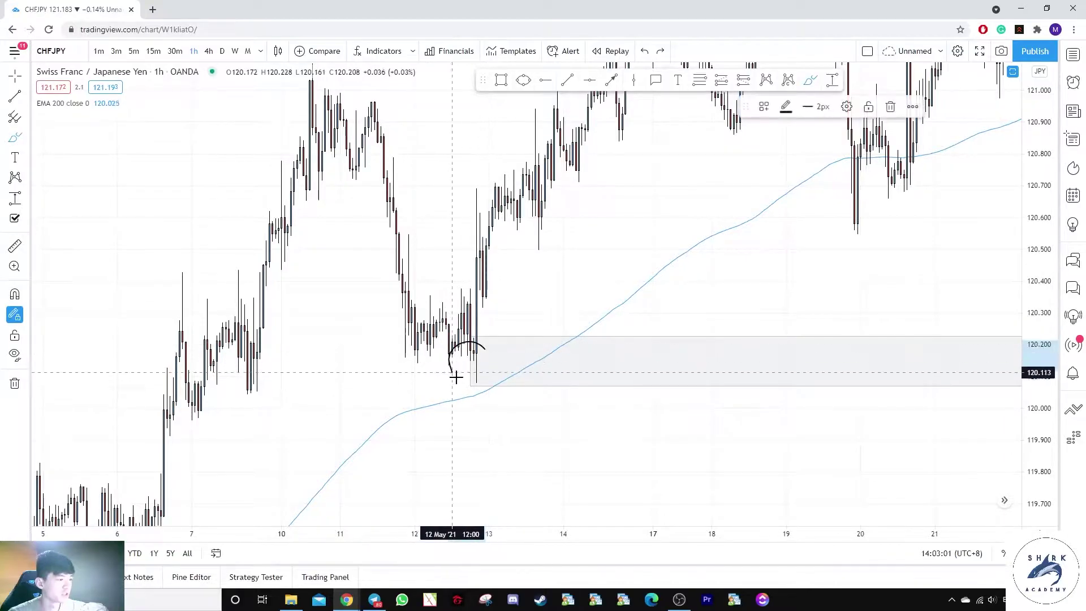
pyautogui.hotkey('ctrl', 'z')
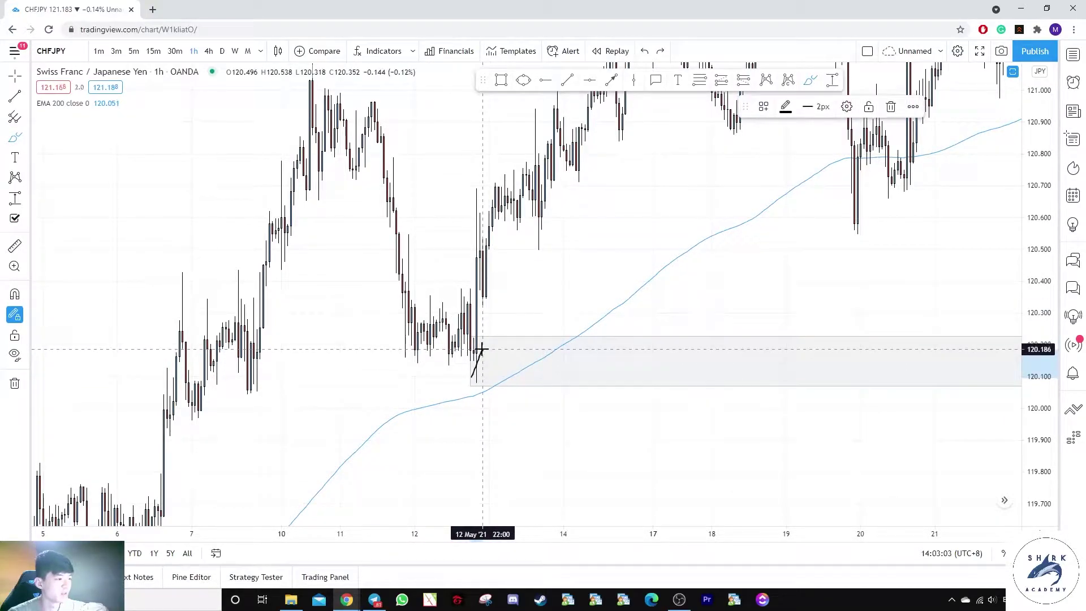
pyautogui.hotkey('ctrl', 'z')
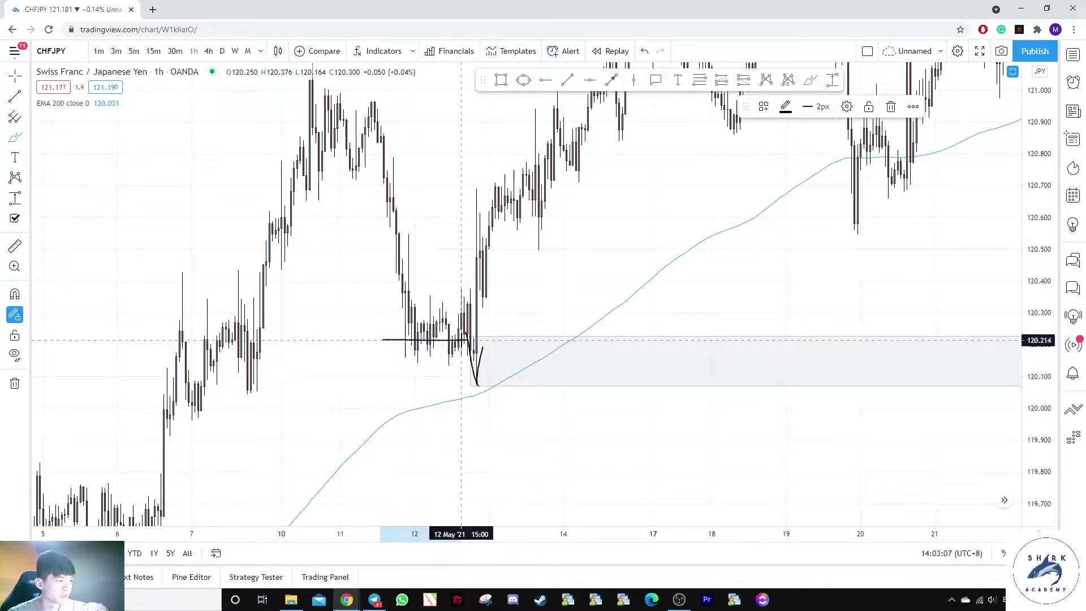
pyautogui.hotkey('ctrl', 'z')
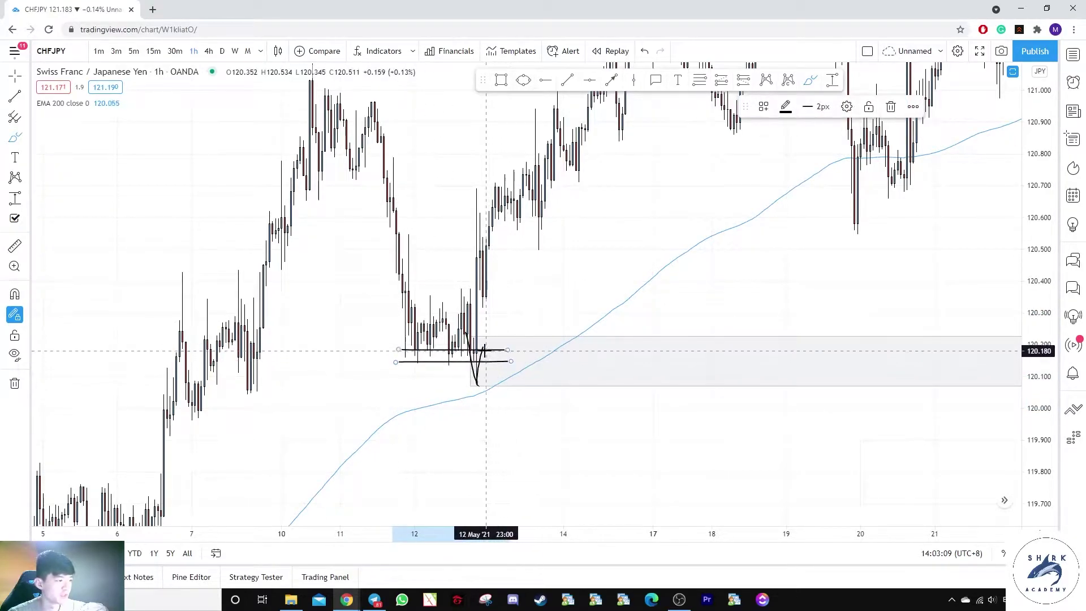
pyautogui.hotkey('ctrl', 'z')
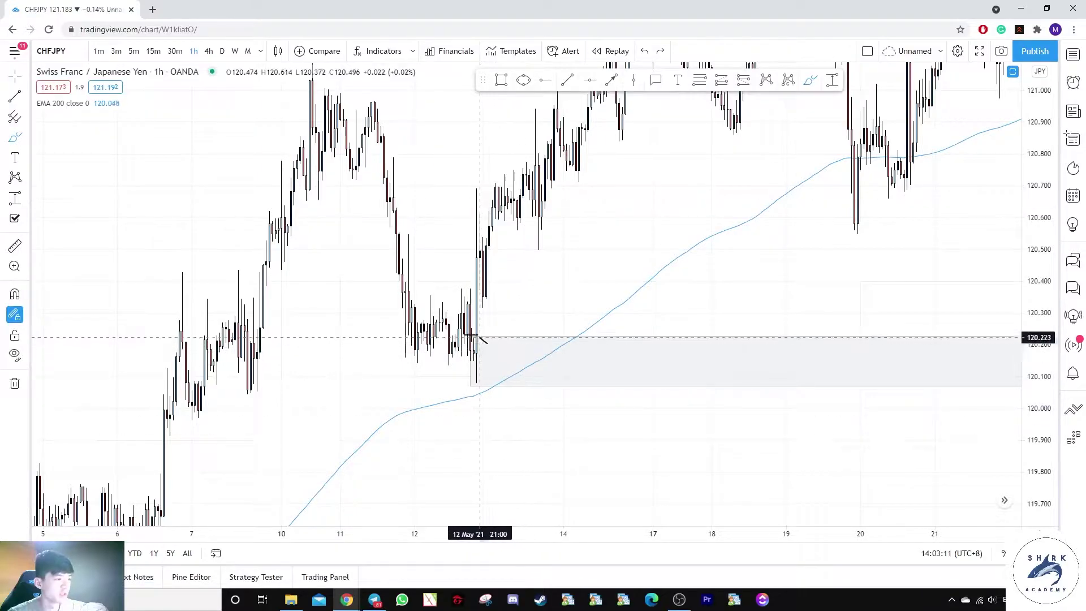
# Circle the candles where the demand zone begins around 12 May and delete the circle
pyautogui.moveTo(480, 339); pyautogui.dragTo(504, 347)
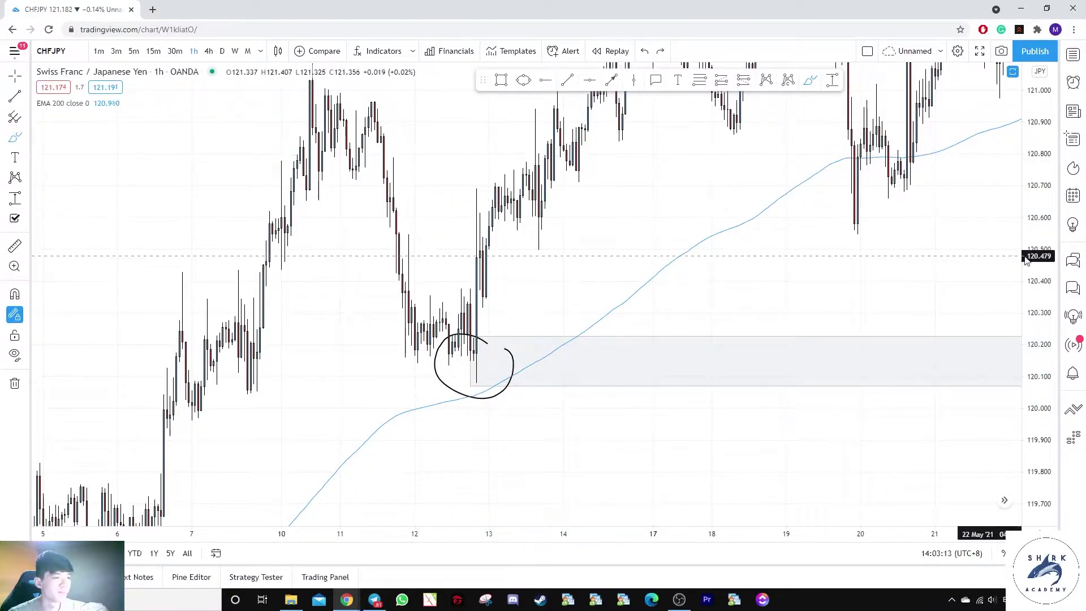
pyautogui.moveTo(1027, 260); pyautogui.dragTo(1027, 352)
pyautogui.moveTo(243, 126); pyautogui.dragTo(475, 121)
pyautogui.hotkey('ctrl', 'z')
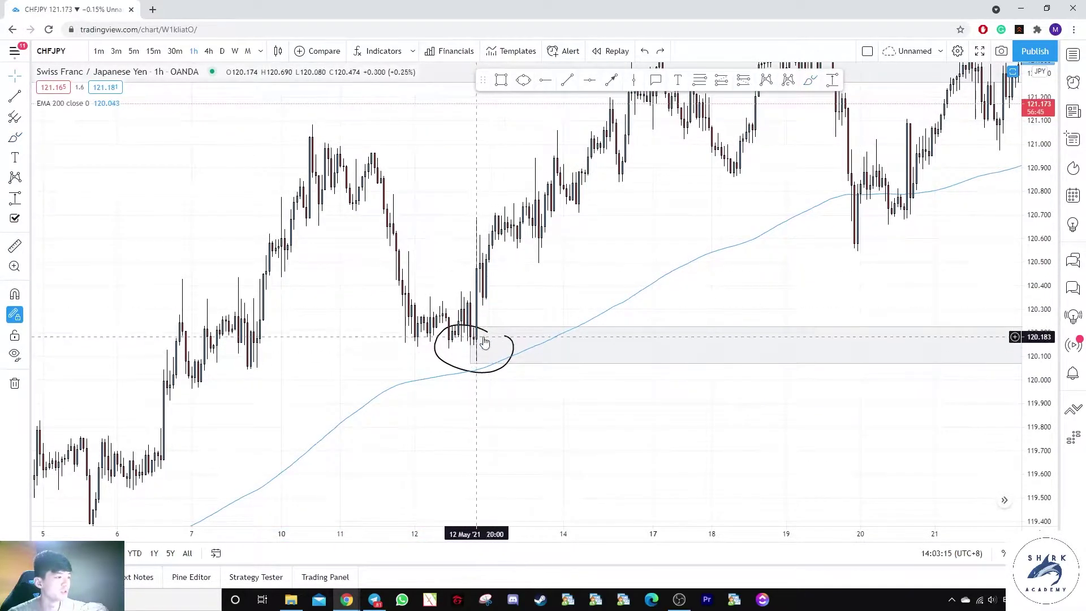
pyautogui.click(511, 342)
pyautogui.press('Delete')
# Adjust the demand zone to start at 12 May 19:00 and span about 120.075 to 120.219
pyautogui.moveTo(470, 327); pyautogui.dragTo(464, 328)
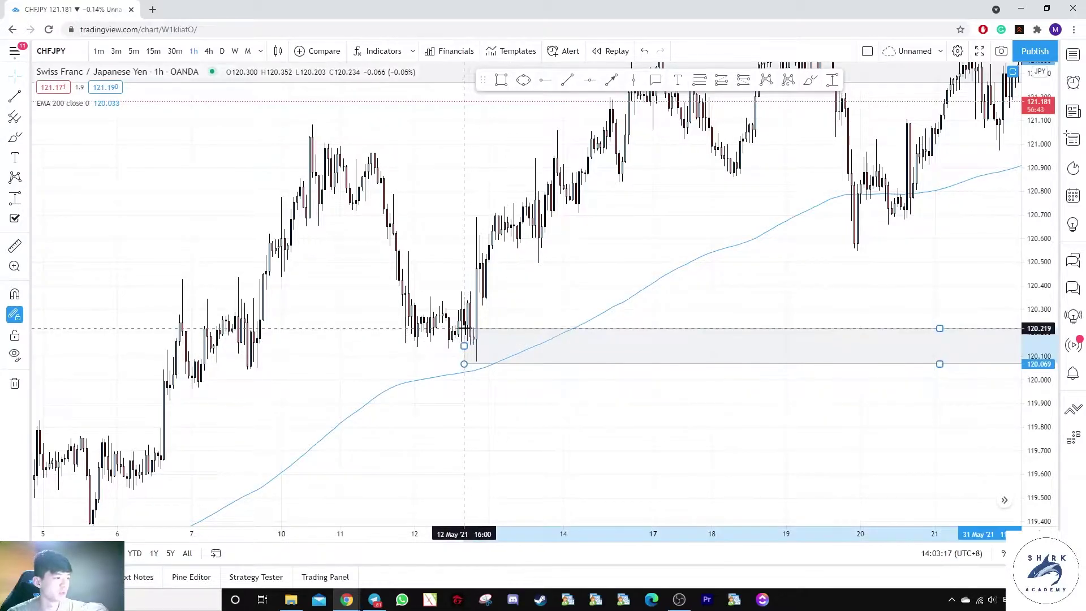
pyautogui.moveTo(788, 357); pyautogui.dragTo(734, 352)
pyautogui.click(691, 355)
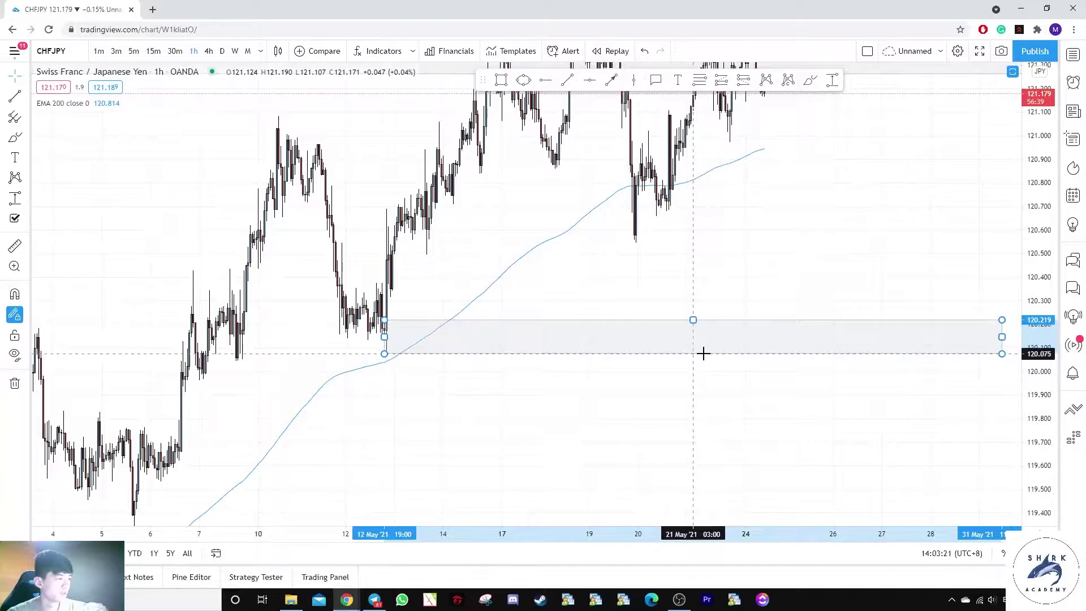
pyautogui.click(652, 398)
pyautogui.moveTo(561, 257); pyautogui.dragTo(596, 172)
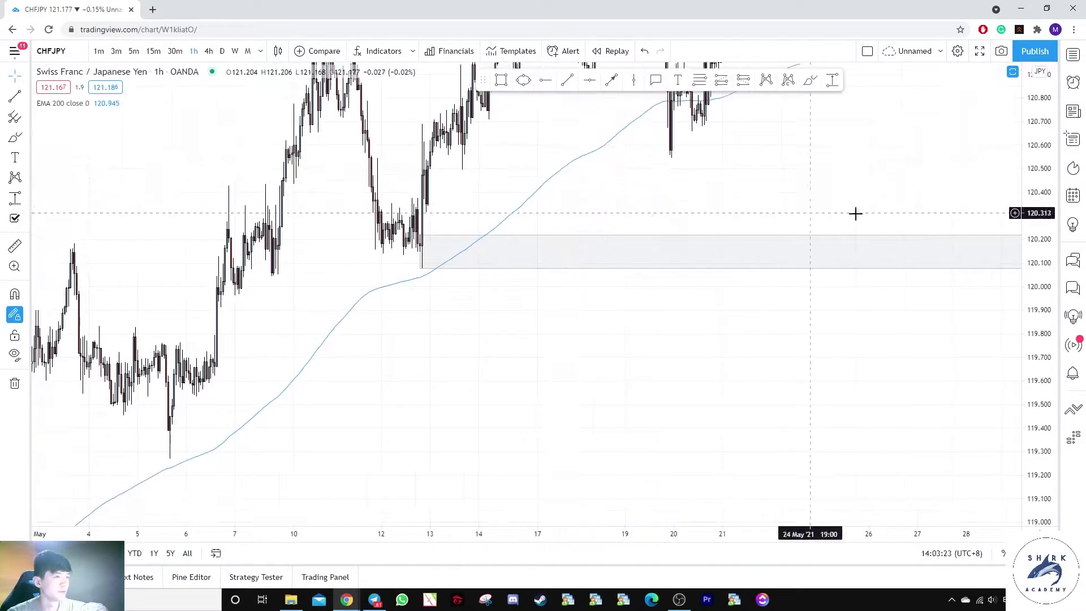
# Draw a horizontal trend line at about 120.55 from the 19 May low to around 27 May
pyautogui.doubleClick(1039, 190)
pyautogui.scroll(4, 728, 199)
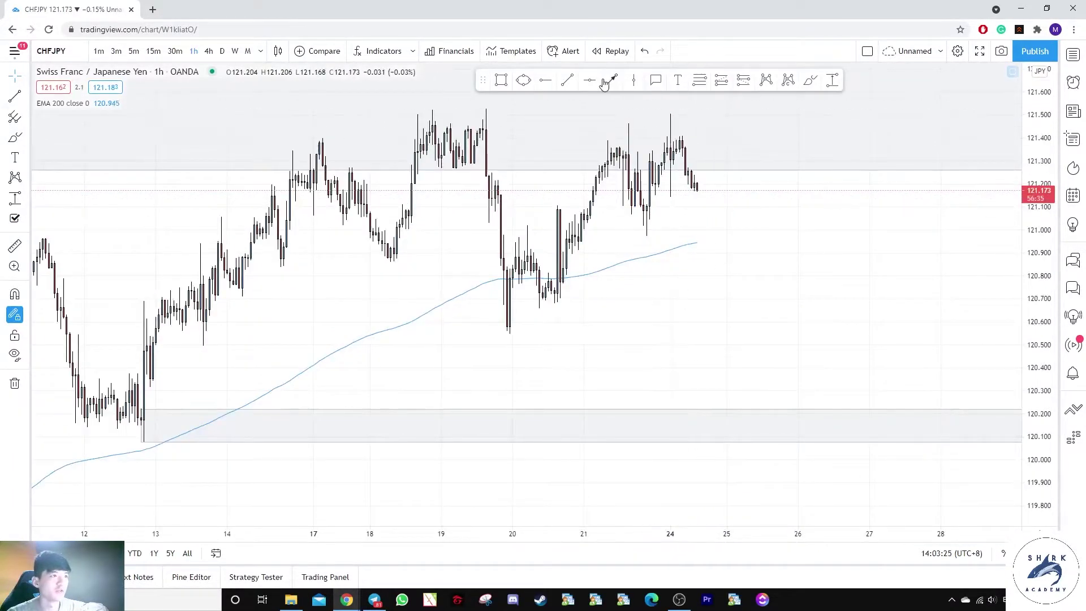
pyautogui.click(568, 80)
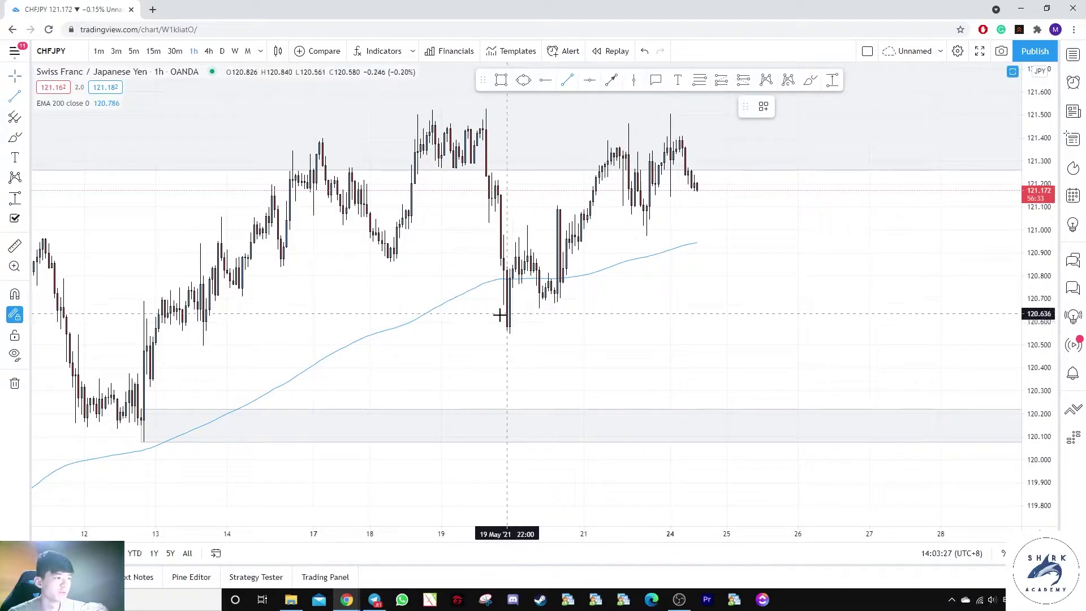
pyautogui.click(478, 333)
pyautogui.click(893, 334)
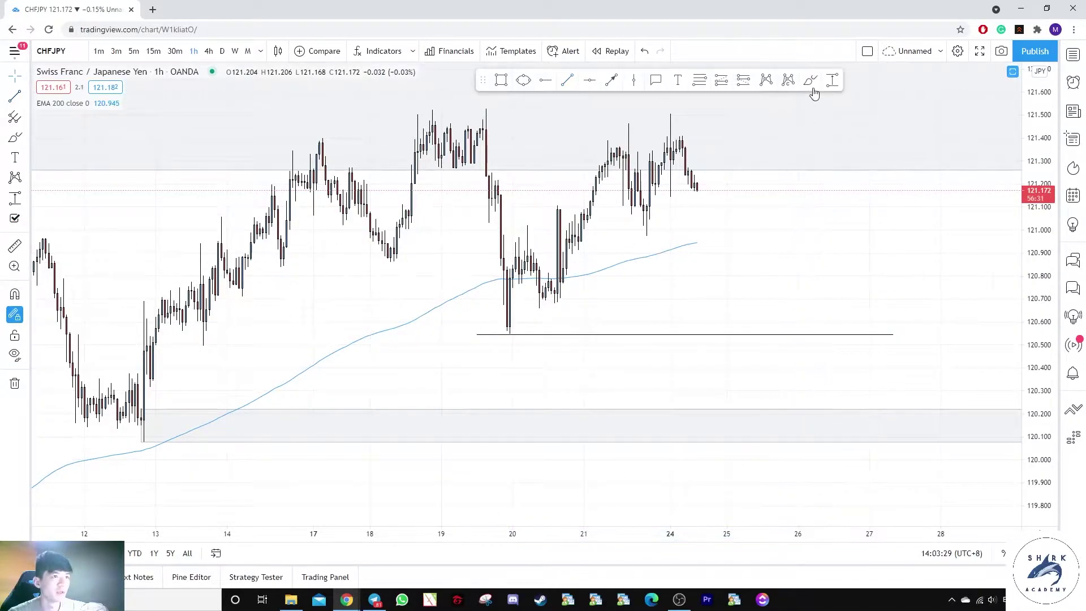
# Brush a projected decline from the current price through the 120.55 line to about 120.42, and a pullback to about 120.83
pyautogui.moveTo(694, 186)
pyautogui.mouseDown()
pyautogui.moveTo(771, 284)
pyautogui.moveTo(807, 232)
pyautogui.mouseUp()
pyautogui.hotkey('ctrl', 'z')
pyautogui.moveTo(705, 186)
pyautogui.mouseDown()
pyautogui.moveTo(768, 301)
pyautogui.moveTo(827, 349)
pyautogui.mouseUp()
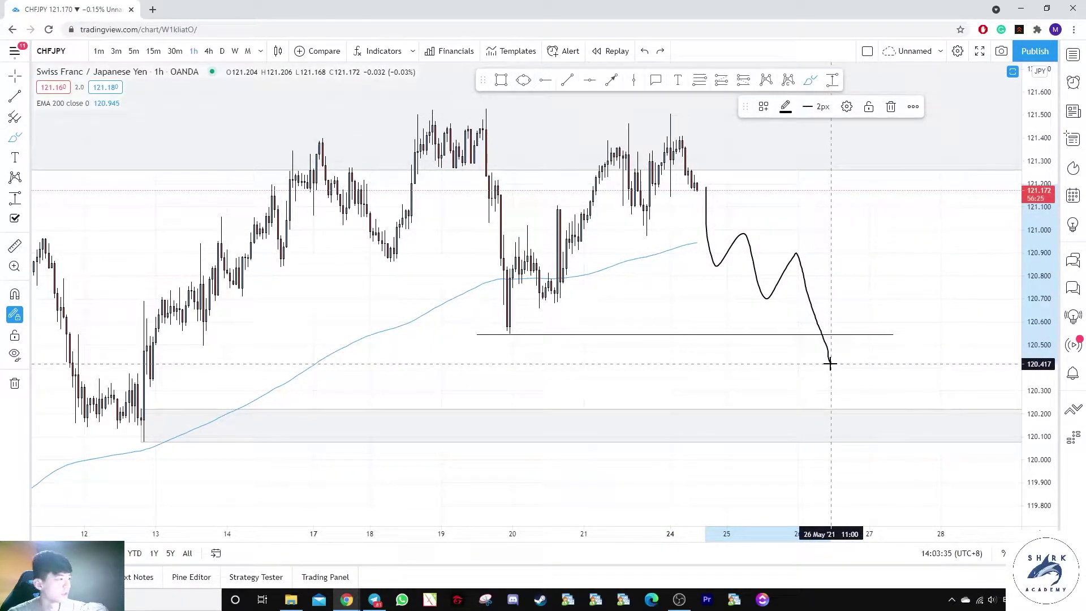
pyautogui.moveTo(870, 286); pyautogui.dragTo(887, 267)
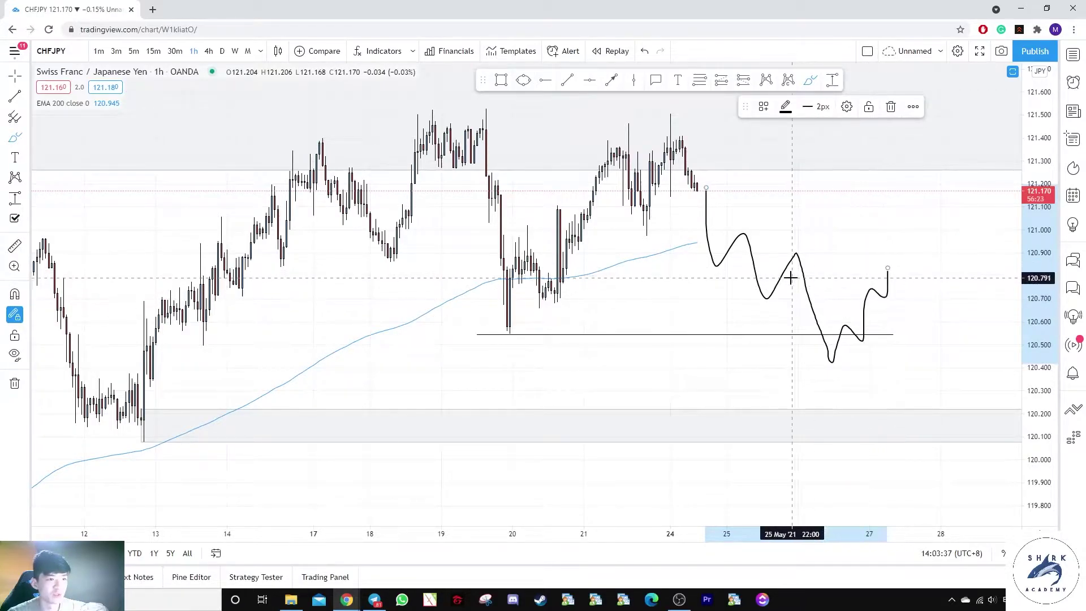
# Brush two levels at about 120.88 and 120.78 around the pullback and trace a drop from it into the demand zone
pyautogui.moveTo(795, 277); pyautogui.dragTo(929, 282)
pyautogui.moveTo(786, 260)
pyautogui.mouseDown()
pyautogui.moveTo(927, 256)
pyautogui.moveTo(814, 236)
pyautogui.mouseUp()
pyautogui.hotkey('ctrl', 'z')
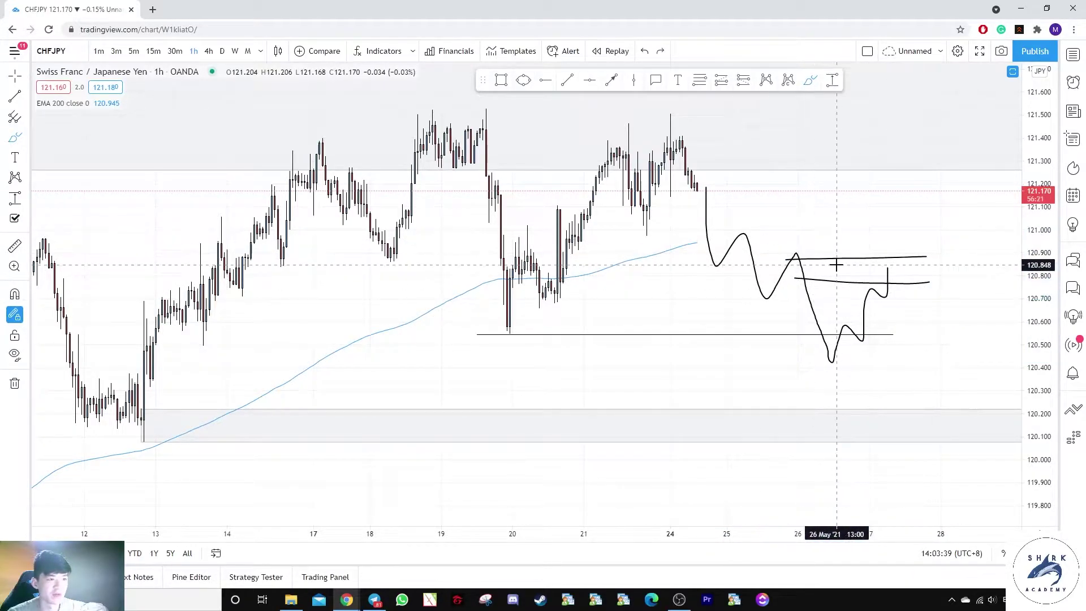
pyautogui.moveTo(887, 268); pyautogui.dragTo(959, 425)
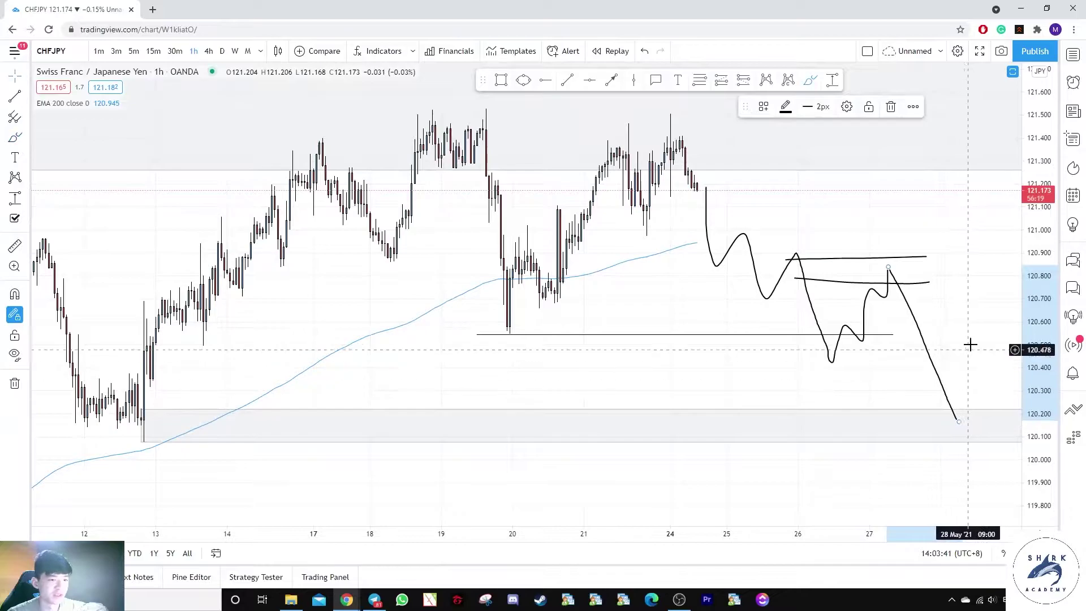
# Extend the projected drop to about 119.44 and brush a level at the early May lows, undoing these strokes
pyautogui.scroll(-3, 971, 344)
pyautogui.moveTo(879, 333)
pyautogui.mouseDown()
pyautogui.moveTo(846, 296)
pyautogui.moveTo(909, 383)
pyautogui.mouseUp()
pyautogui.hotkey('ctrl', 'z')
pyautogui.scroll(-3, 844, 346)
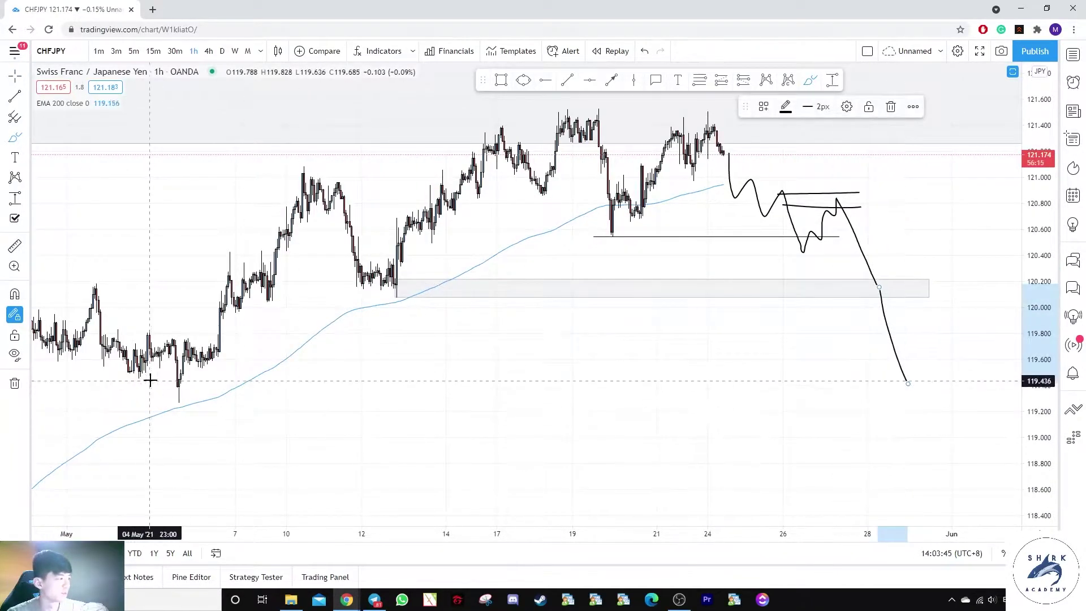
pyautogui.moveTo(160, 382); pyautogui.dragTo(262, 381)
pyautogui.hotkey('ctrl', 'z')
pyautogui.scroll(2, 821, 338)
pyautogui.hotkey('ctrl', 'z')
pyautogui.moveTo(859, 331); pyautogui.dragTo(848, 296)
pyautogui.hotkey('ctrl', 'z')
pyautogui.scroll(3, 853, 348)
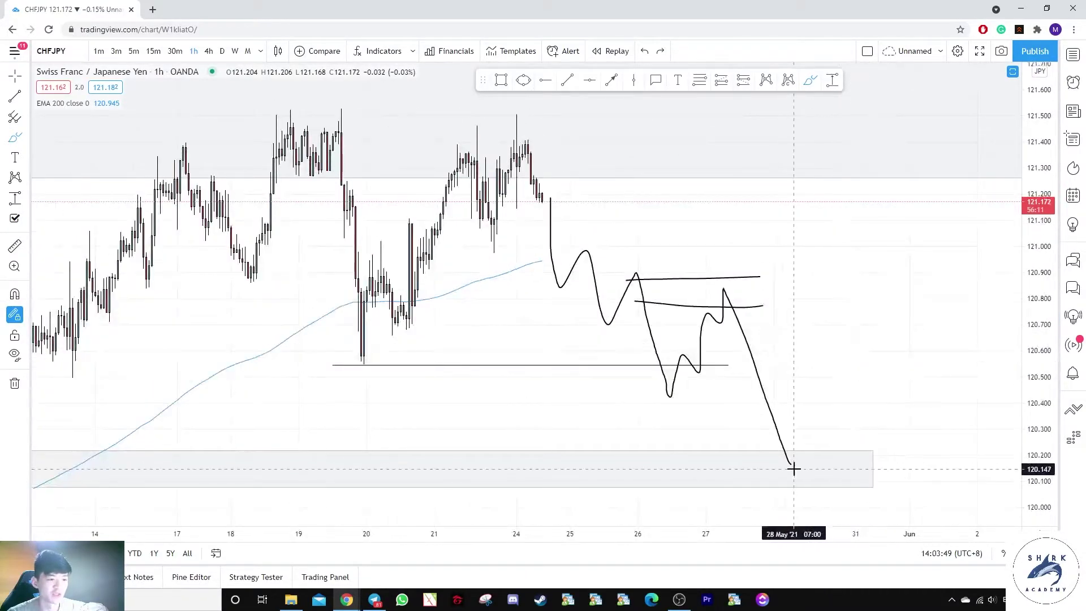
# Trace a consolidation inside the demand zone and a rally to about 120.92, undoing the extra mark over the rally
pyautogui.moveTo(793, 469); pyautogui.dragTo(817, 429)
pyautogui.moveTo(902, 332); pyautogui.dragTo(913, 267)
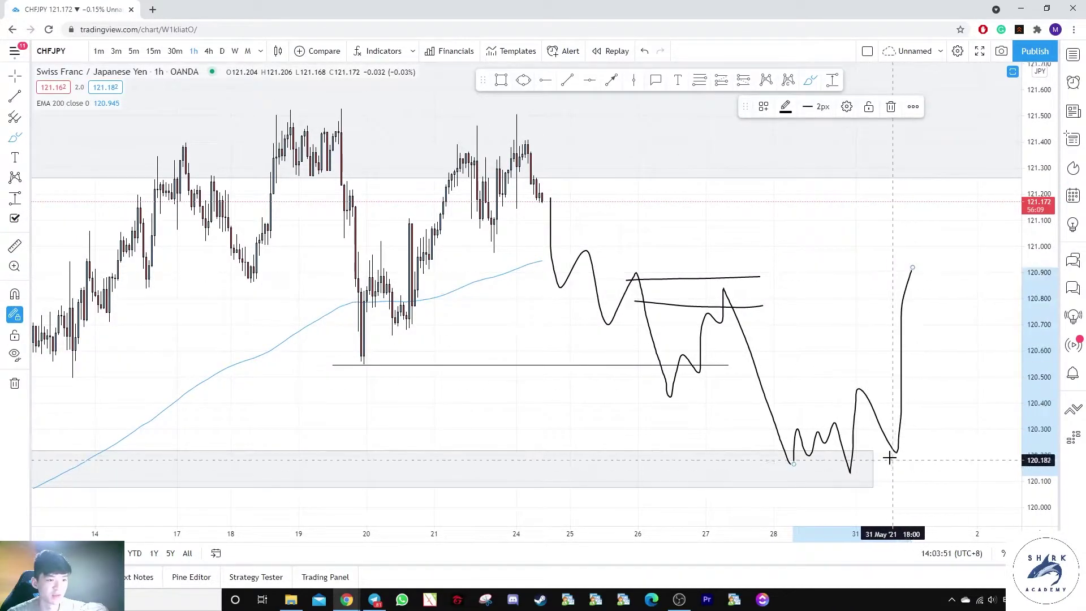
pyautogui.moveTo(856, 425); pyautogui.dragTo(899, 420)
pyautogui.hotkey('ctrl', 'z')
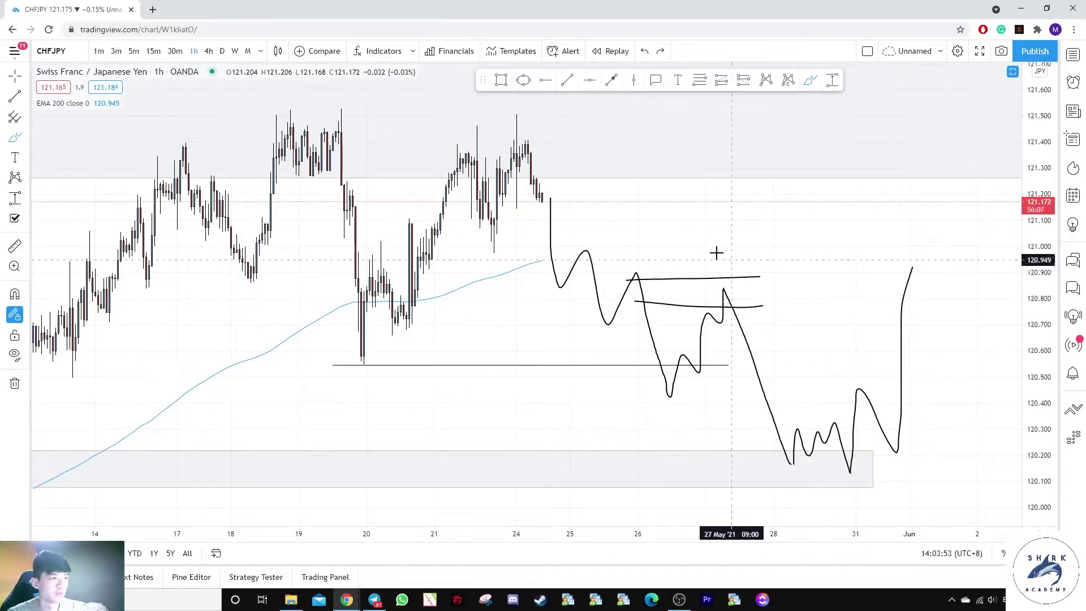
# Brush horizontal levels at about 120.70 and 120.60 across the projected rally and undo the marks
pyautogui.moveTo(728, 324); pyautogui.dragTo(946, 324)
pyautogui.moveTo(756, 347); pyautogui.dragTo(977, 351)
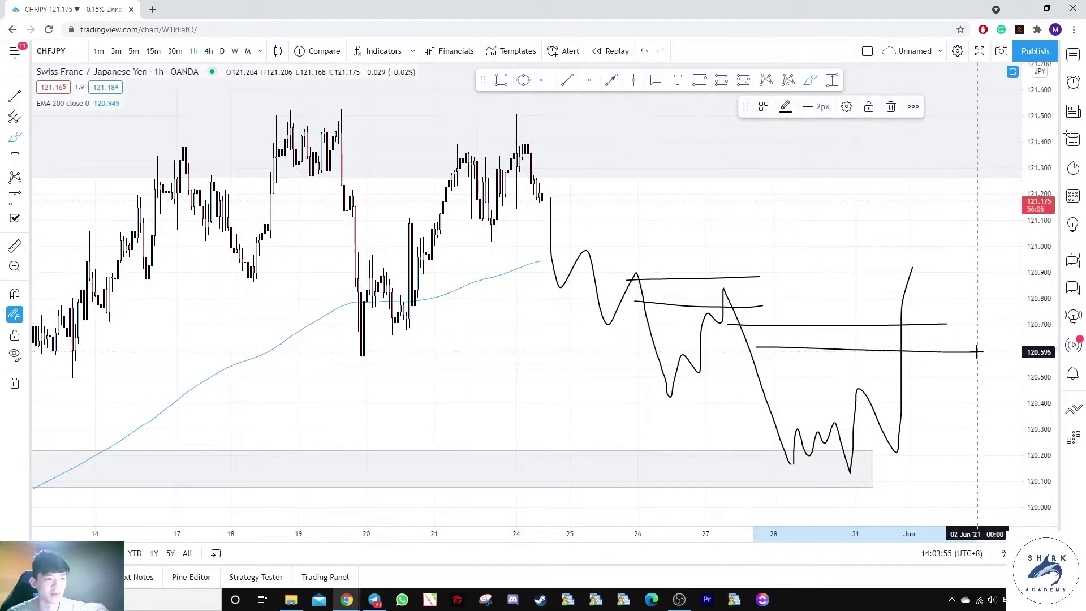
pyautogui.hotkey('ctrl', 'z')
pyautogui.hotkey('ctrl', 'z')
pyautogui.moveTo(933, 110); pyautogui.dragTo(926, 109)
pyautogui.hotkey('ctrl', 'z')
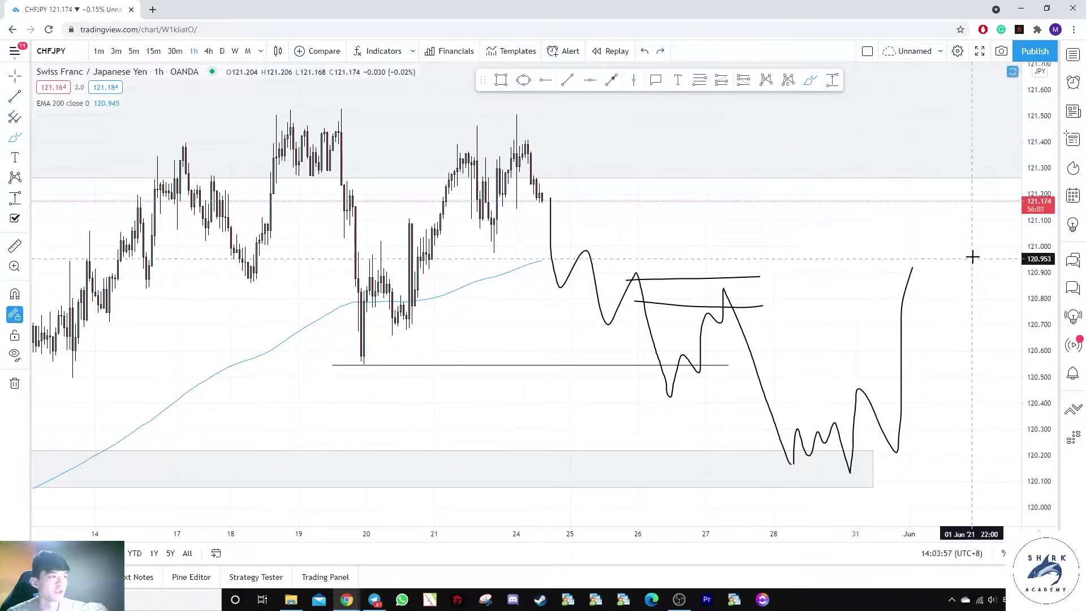
# Circle the supply zone area above the projected rally and brush another stroke below it, deleting both
pyautogui.press('Escape')
pyautogui.moveTo(1039, 258); pyautogui.dragTo(1039, 339)
pyautogui.scroll(-1, 950, 238)
pyautogui.moveTo(883, 212); pyautogui.dragTo(697, 240)
pyautogui.moveTo(753, 217); pyautogui.dragTo(838, 136)
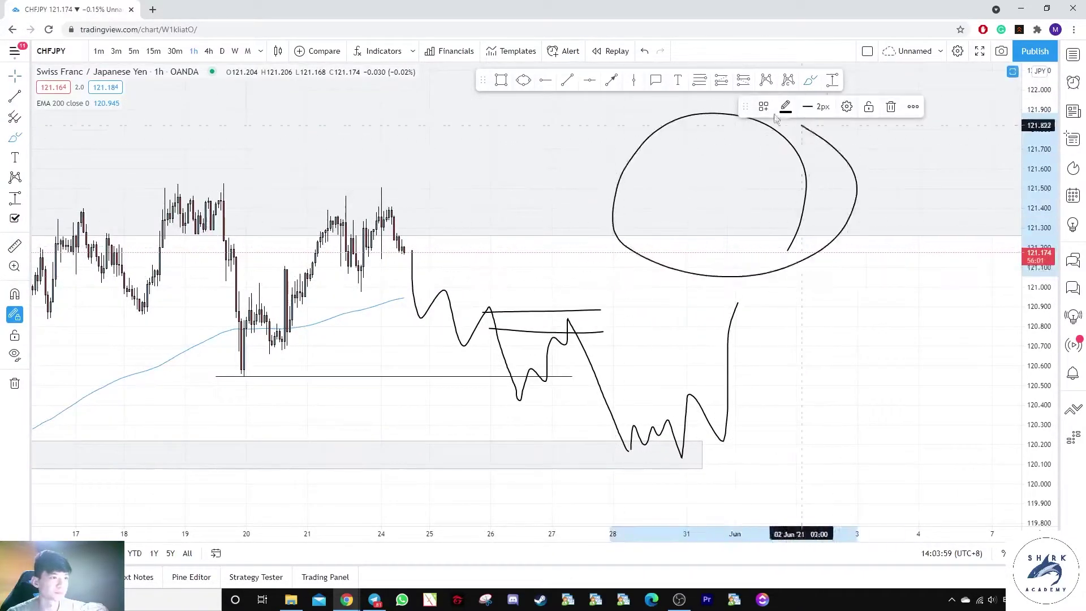
pyautogui.press('Delete')
pyautogui.moveTo(726, 257)
pyautogui.mouseDown()
pyautogui.moveTo(795, 121)
pyautogui.moveTo(924, 306)
pyautogui.mouseUp()
pyautogui.press('Delete')
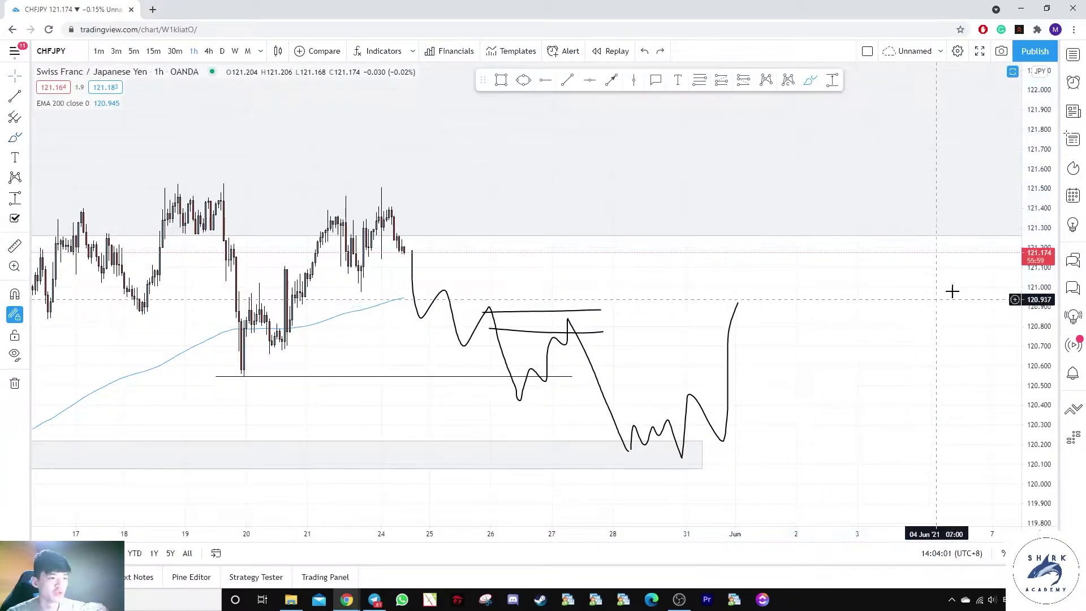
# Delete the projected consolidation and rally stroke that starts in the demand zone
pyautogui.scroll(-2, 856, 286)
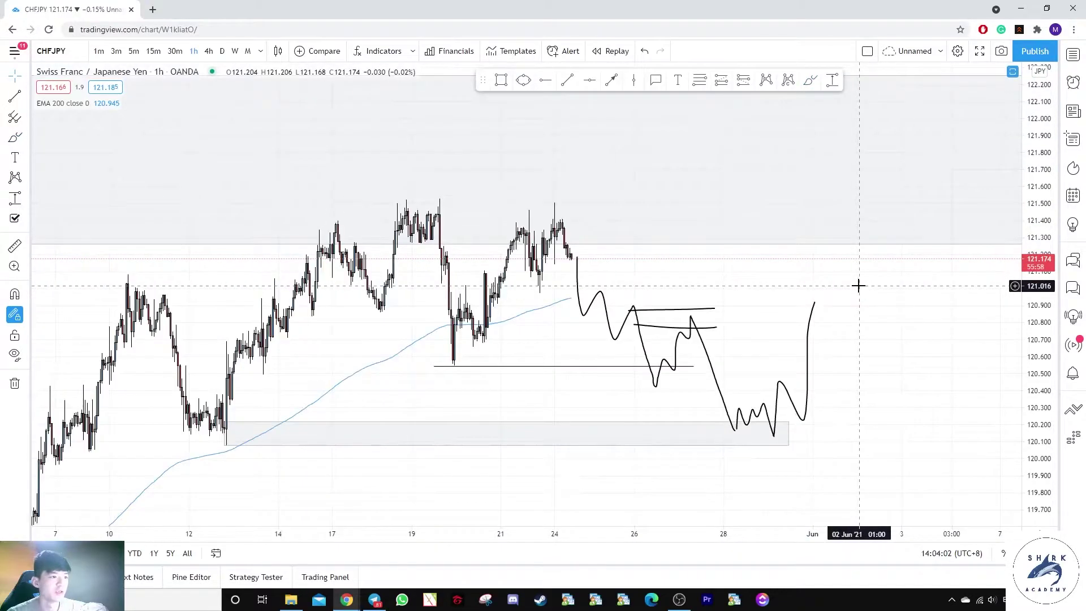
pyautogui.click(808, 393)
pyautogui.press('Delete')
pyautogui.moveTo(771, 354)
pyautogui.mouseDown()
pyautogui.moveTo(836, 298)
pyautogui.moveTo(832, 343)
pyautogui.mouseUp()
pyautogui.click(784, 328)
pyautogui.scroll(3, 893, 344)
pyautogui.moveTo(1035, 363); pyautogui.dragTo(1035, 254)
pyautogui.moveTo(850, 229); pyautogui.dragTo(865, 219)
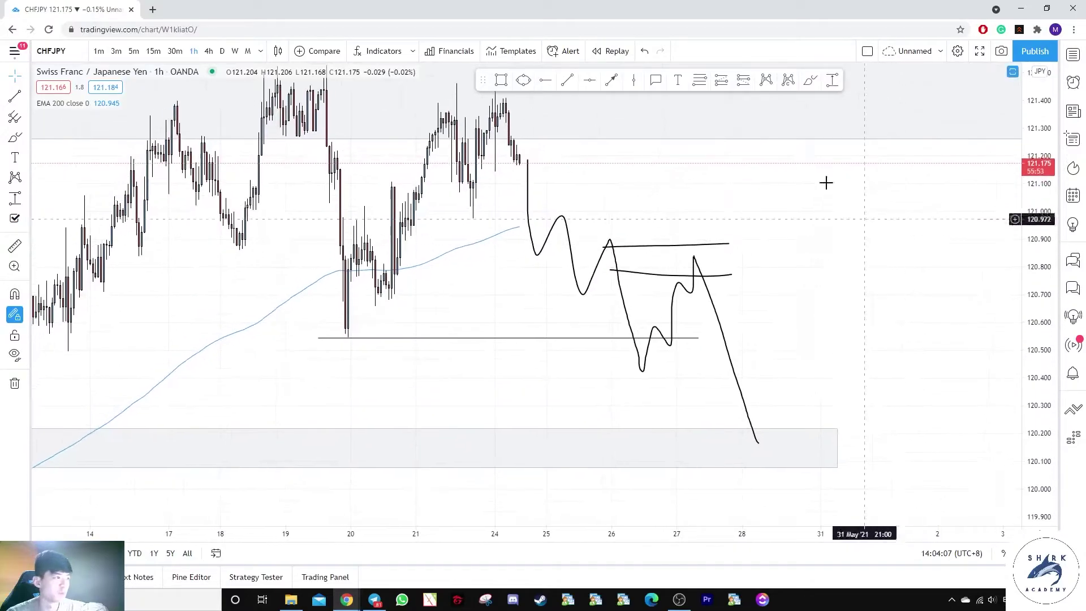
# Brush paired levels at about 120.97 and 120.93 on the first projected pullback, and at about 121.20 and 121.13 near the current price
pyautogui.click(809, 83)
pyautogui.moveTo(339, 291); pyautogui.dragTo(345, 289)
pyautogui.hotkey('ctrl', 'z')
pyautogui.scroll(-2, 347, 291)
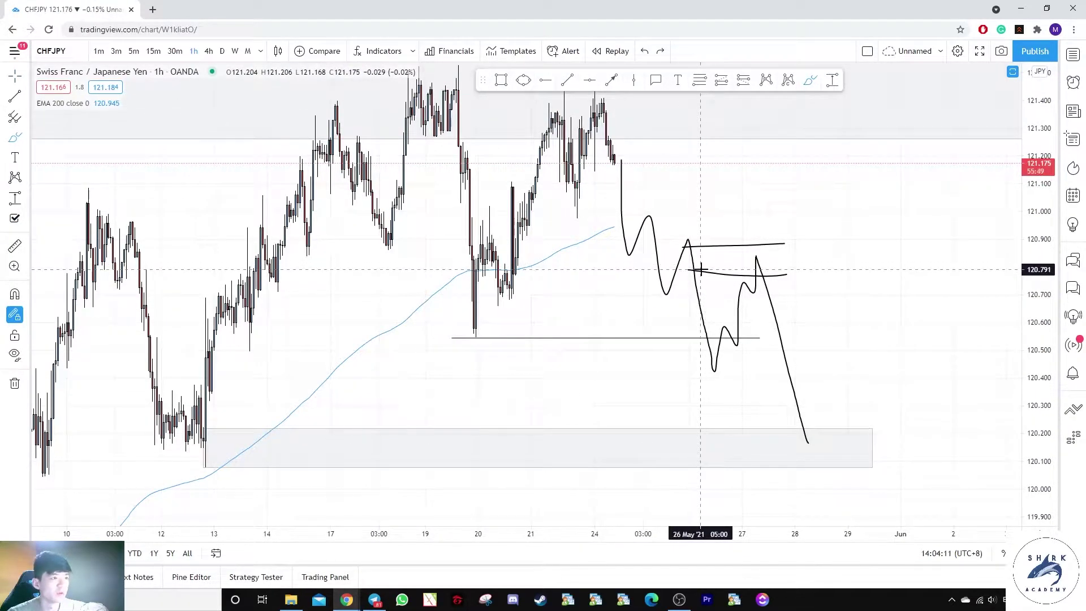
pyautogui.moveTo(642, 218)
pyautogui.mouseDown()
pyautogui.moveTo(749, 221)
pyautogui.moveTo(736, 230)
pyautogui.mouseUp()
pyautogui.moveTo(594, 154); pyautogui.dragTo(755, 159)
pyautogui.moveTo(603, 175); pyautogui.dragTo(817, 178)
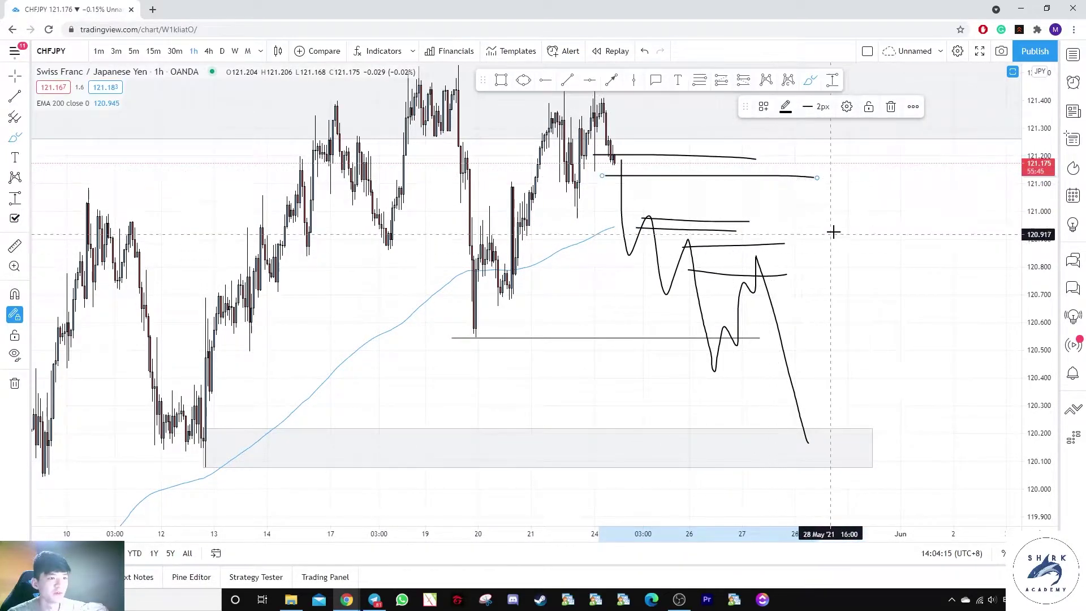
# Brush marks beside the projected pullback levels and at the start of the demand zone, undoing both
pyautogui.moveTo(834, 232); pyautogui.dragTo(782, 231)
pyautogui.hotkey('ctrl', 'z')
pyautogui.moveTo(296, 449); pyautogui.dragTo(223, 398)
pyautogui.hotkey('ctrl', 'z')
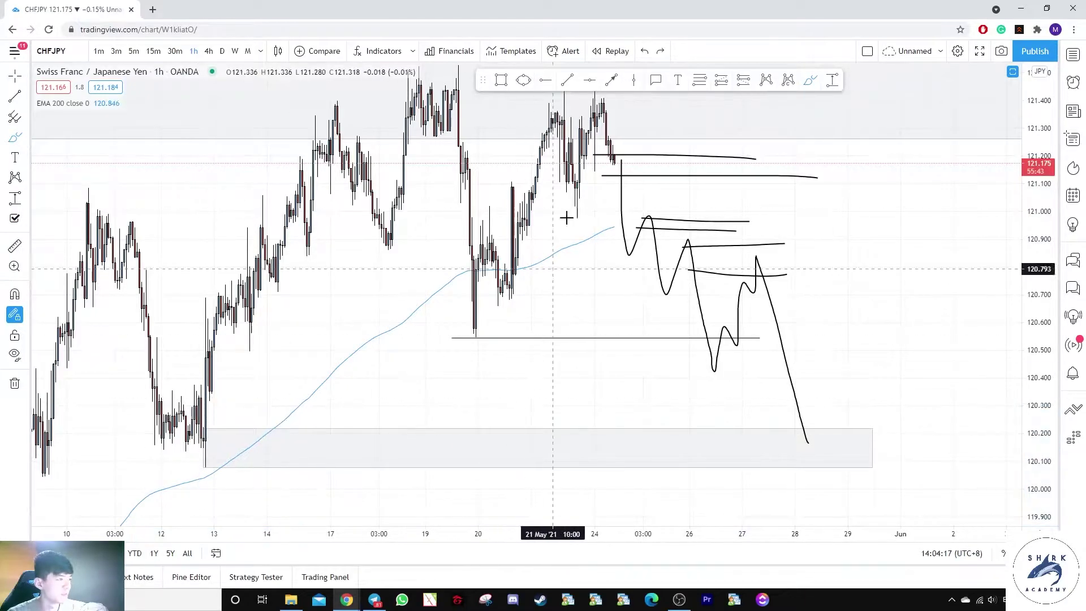
# Add a "Demand Zone" text label from the saved template and place it inside the lower zone
pyautogui.click(595, 439)
pyautogui.click(474, 469)
pyautogui.click(472, 503)
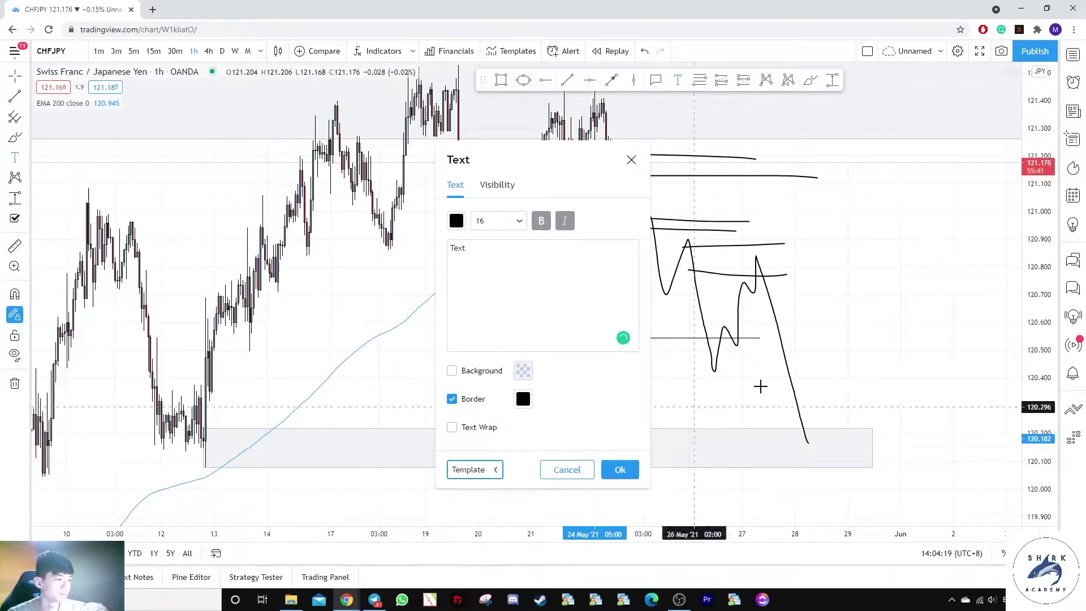
pyautogui.click(620, 469)
pyautogui.moveTo(615, 449); pyautogui.dragTo(651, 453)
pyautogui.click(879, 328)
pyautogui.moveTo(879, 329); pyautogui.dragTo(973, 334)
pyautogui.moveTo(1046, 281); pyautogui.dragTo(1047, 378)
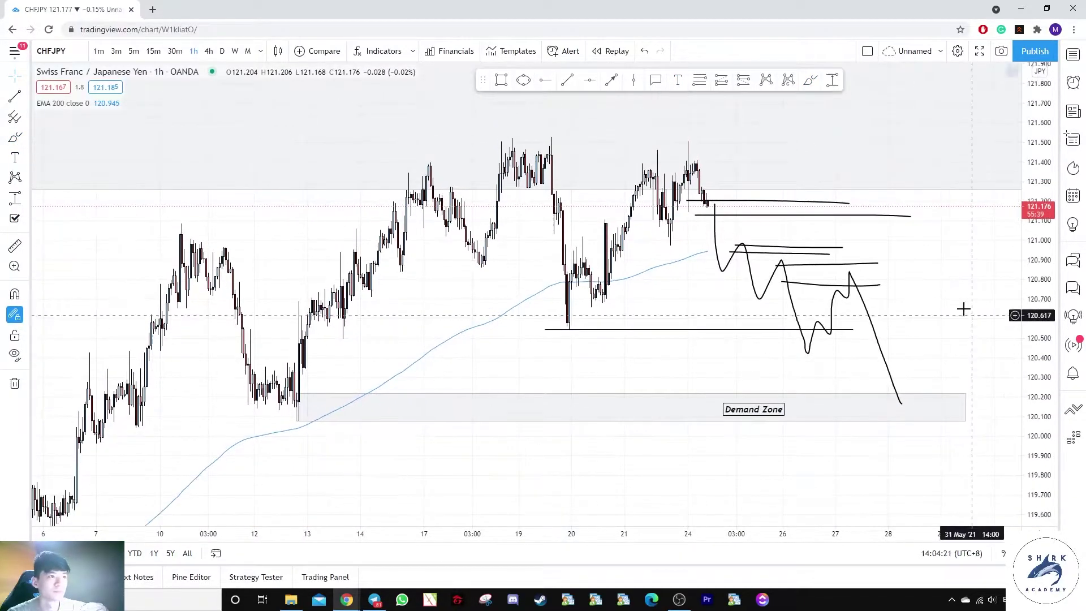
# Add a text label from a saved template inside the supply zone above 121.26
pyautogui.moveTo(963, 311); pyautogui.dragTo(963, 342)
pyautogui.click(677, 80)
pyautogui.click(635, 122)
pyautogui.click(489, 469)
pyautogui.click(464, 534)
pyautogui.click(620, 470)
pyautogui.click(686, 185)
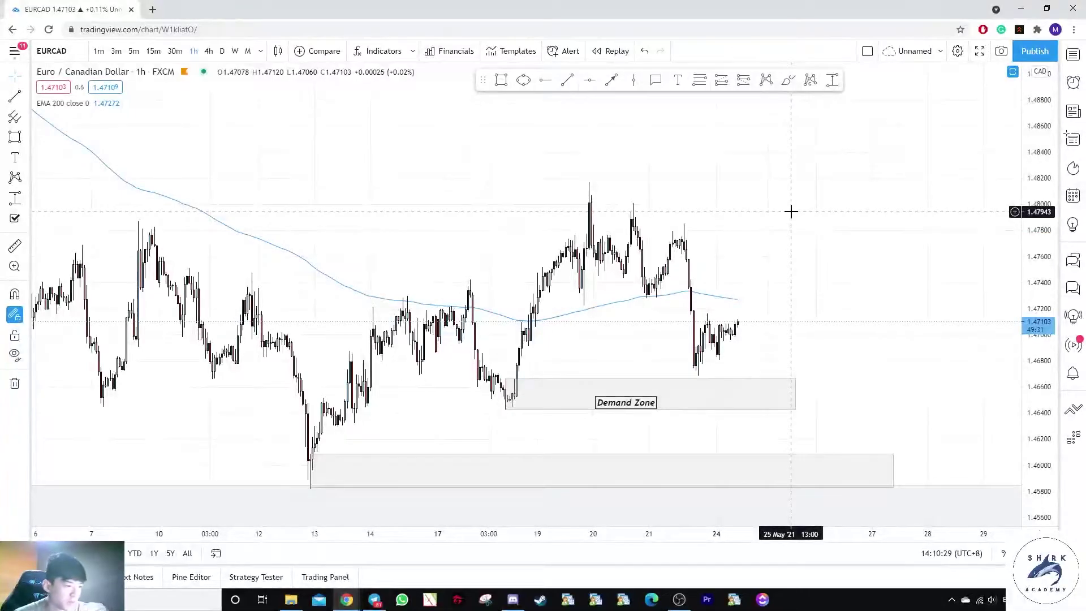
# Switch the EURCAD chart to the weekly timeframe and brush a mark near the falling wedge breakout, undoing the mark
pyautogui.click(236, 51)
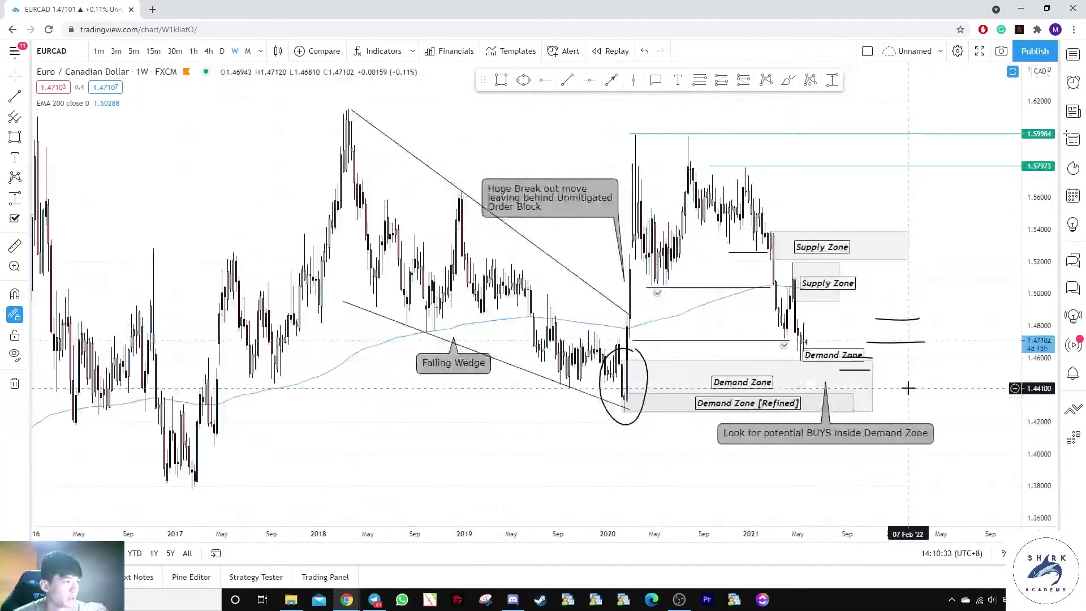
pyautogui.scroll(3, 908, 388)
pyautogui.click(789, 82)
pyautogui.moveTo(467, 283)
pyautogui.mouseDown()
pyautogui.moveTo(410, 219)
pyautogui.moveTo(400, 484)
pyautogui.moveTo(396, 202)
pyautogui.mouseUp()
pyautogui.hotkey('ctrl', 'z')
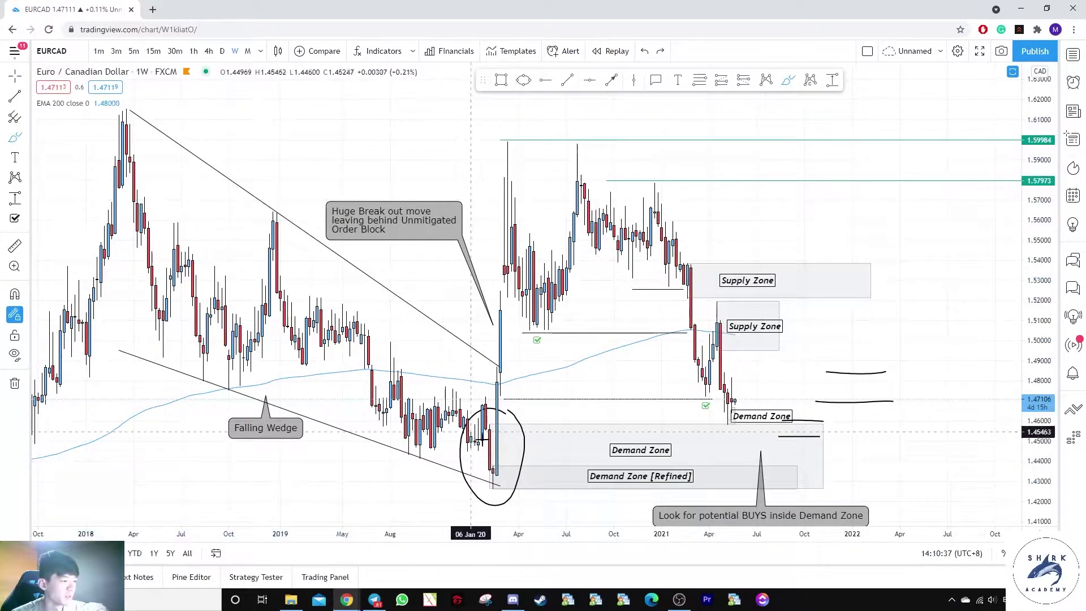
# Delete the hand-drawn circle around the early 2020 candles where the demand zone begins
pyautogui.scroll(3, 528, 443)
pyautogui.press('Escape')
pyautogui.click(334, 407)
pyautogui.press('Delete')
pyautogui.moveTo(1039, 413); pyautogui.dragTo(1039, 389)
pyautogui.moveTo(860, 314); pyautogui.dragTo(854, 219)
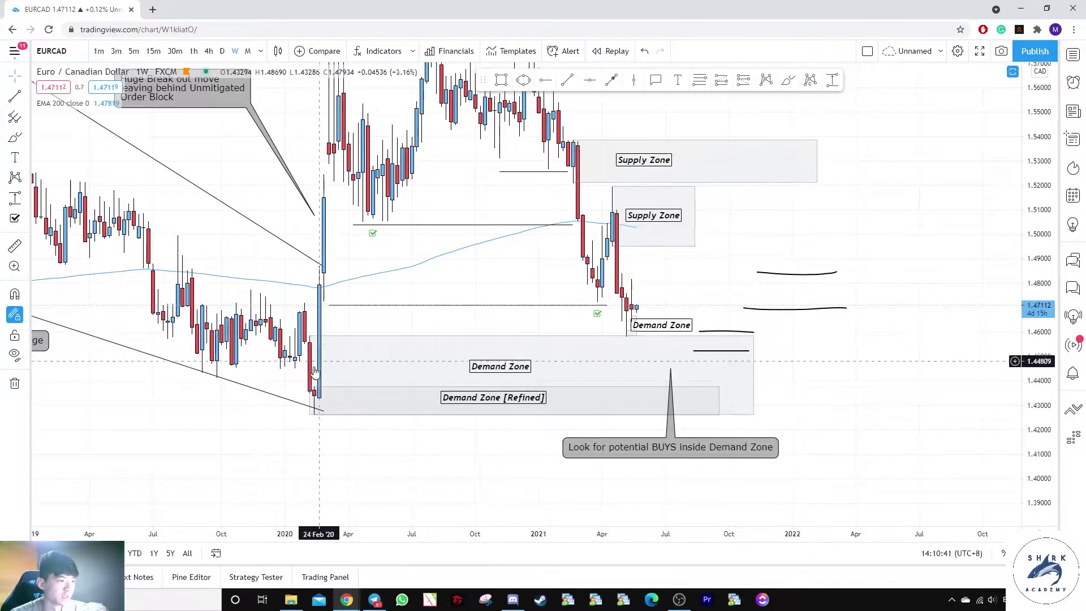
pyautogui.click(658, 399)
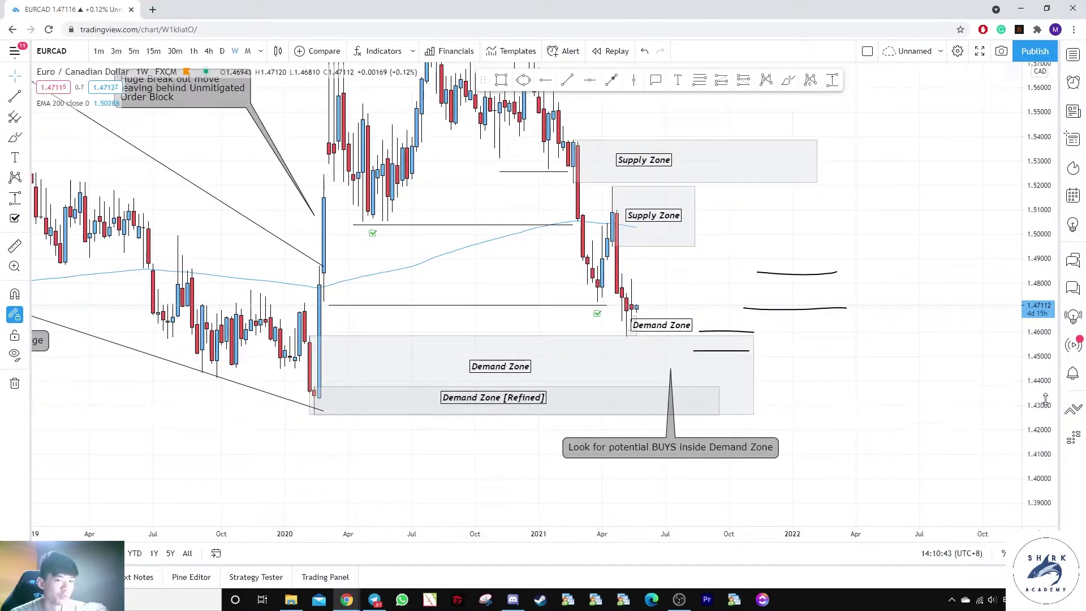
# Brush a stroke across the upper edge of the refined demand zone from early 2020 and undo it
pyautogui.moveTo(1045, 398); pyautogui.dragTo(1045, 380)
pyautogui.moveTo(707, 383); pyautogui.dragTo(703, 334)
pyautogui.scroll(1, 679, 331)
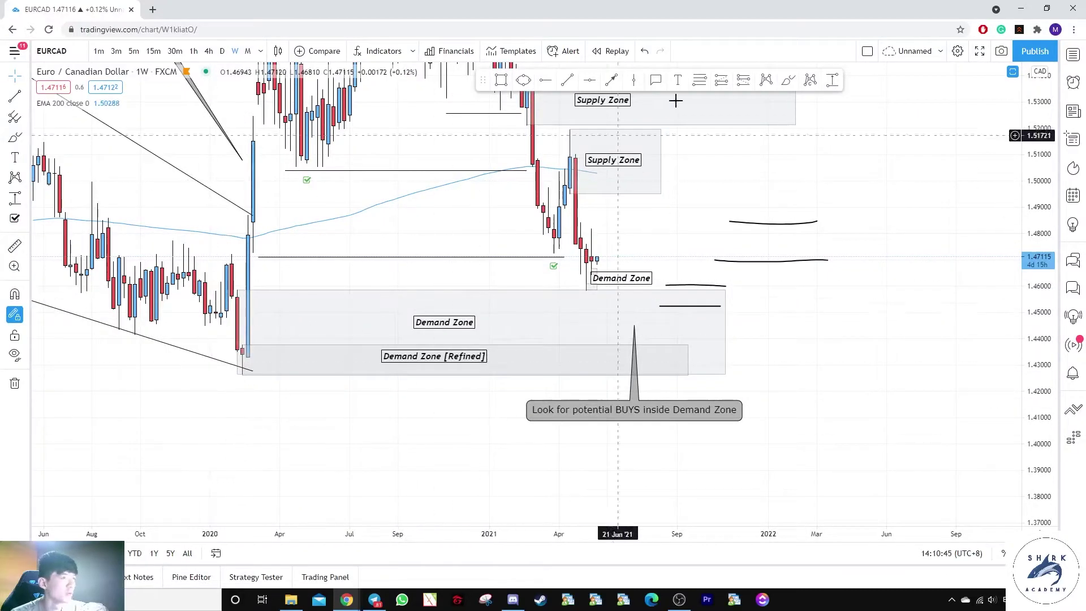
pyautogui.click(786, 82)
pyautogui.moveTo(249, 348)
pyautogui.mouseDown()
pyautogui.moveTo(238, 342)
pyautogui.moveTo(573, 349)
pyautogui.mouseUp()
pyautogui.hotkey('ctrl', 'z')
pyautogui.hotkey('ctrl', 'z')
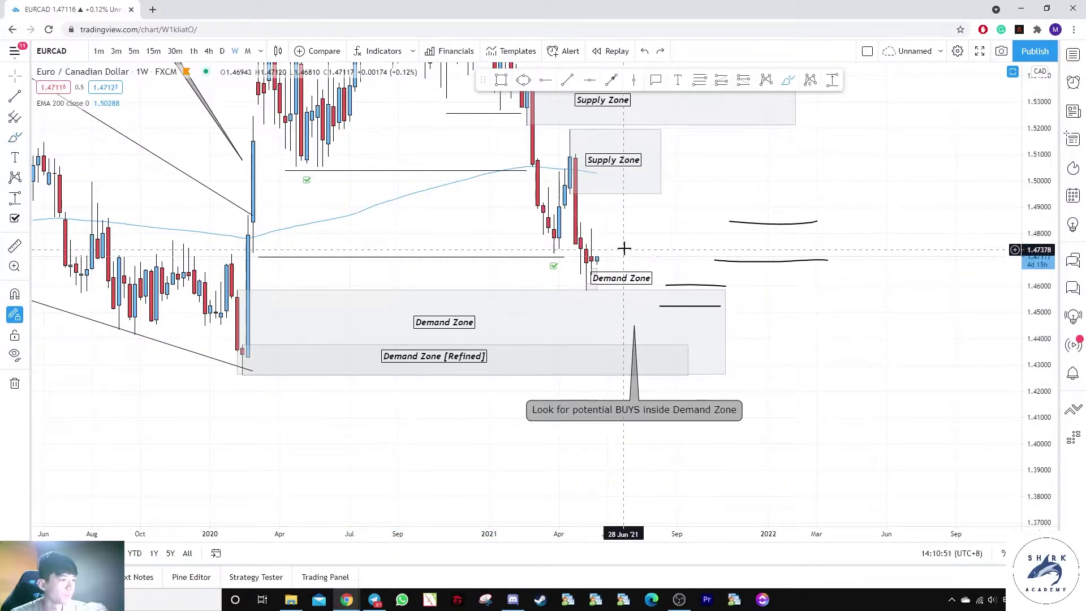
# Trace a dip from the current price into the small demand zone and a rally to about 1.496 at the lower supply zone
pyautogui.moveTo(625, 248); pyautogui.dragTo(747, 269)
pyautogui.scroll(2, 747, 270)
pyautogui.click(791, 79)
pyautogui.moveTo(652, 283)
pyautogui.mouseDown()
pyautogui.moveTo(657, 302)
pyautogui.moveTo(668, 242)
pyautogui.mouseUp()
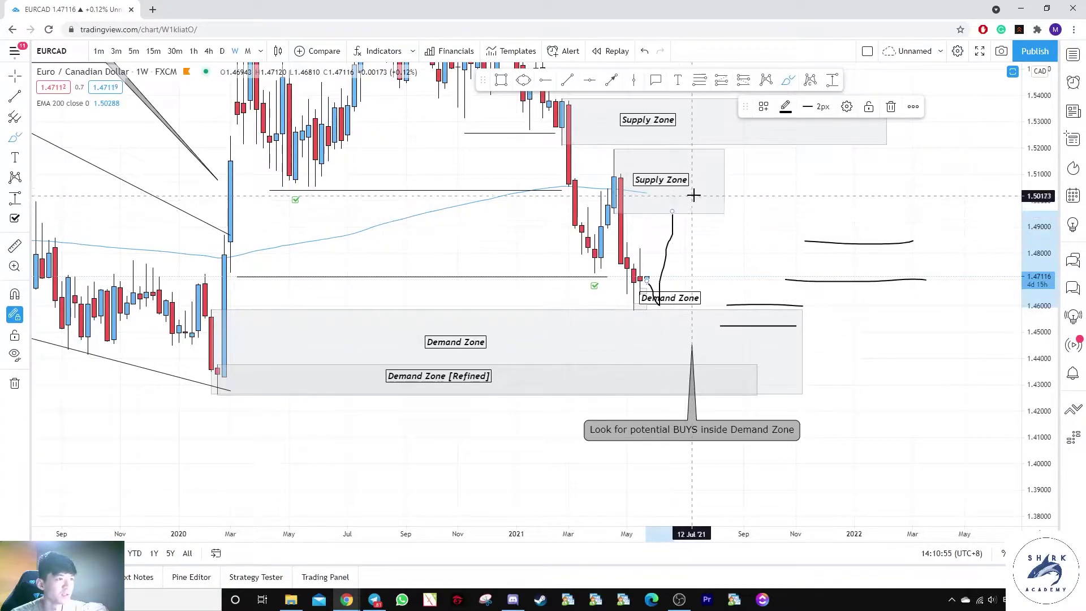
# Brush a mark at the lower supply zone and circle part of the upper supply zone, undoing both
pyautogui.moveTo(693, 195); pyautogui.dragTo(672, 221)
pyautogui.hotkey('ctrl', 'z')
pyautogui.moveTo(725, 129); pyautogui.dragTo(716, 99)
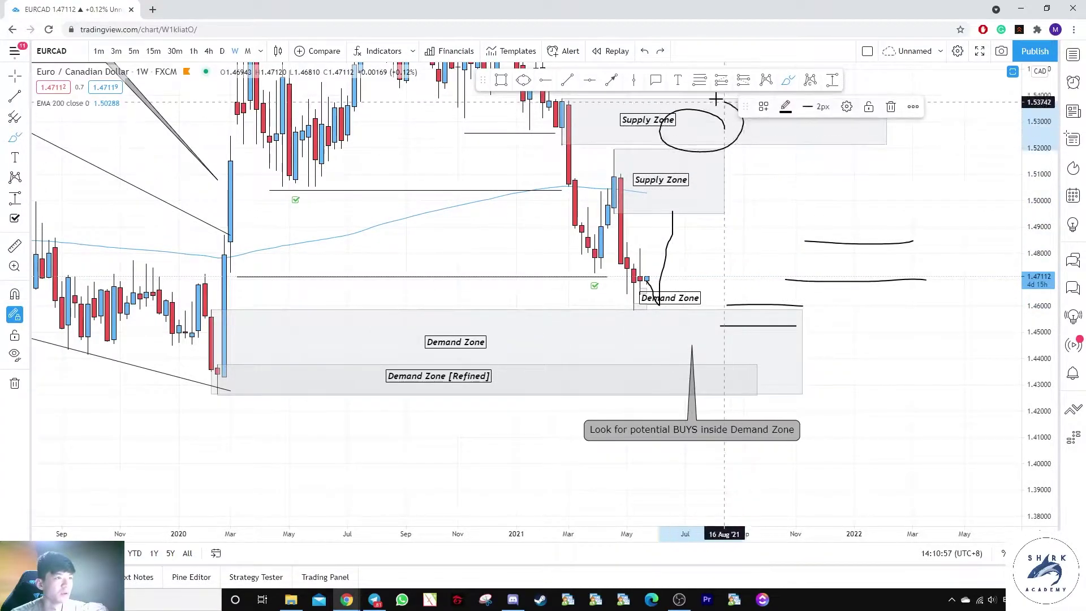
pyautogui.hotkey('ctrl', 'z')
# Brush roughly horizontal marks across the supply area and undo them
pyautogui.scroll(1, 672, 240)
pyautogui.moveTo(657, 175)
pyautogui.mouseDown()
pyautogui.moveTo(545, 175)
pyautogui.moveTo(625, 208)
pyautogui.moveTo(642, 272)
pyautogui.moveTo(746, 371)
pyautogui.moveTo(831, 136)
pyautogui.mouseUp()
pyautogui.hotkey('ctrl', 'z')
pyautogui.hotkey('ctrl', 'z')
pyautogui.moveTo(518, 118); pyautogui.dragTo(852, 134)
pyautogui.moveTo(561, 131); pyautogui.dragTo(833, 138)
pyautogui.hotkey('ctrl', 'z')
pyautogui.moveTo(875, 189); pyautogui.dragTo(819, 255)
pyautogui.hotkey('ctrl', 'z')
pyautogui.moveTo(767, 207)
pyautogui.mouseDown()
pyautogui.moveTo(819, 216)
pyautogui.moveTo(934, 49)
pyautogui.mouseUp()
pyautogui.hotkey('ctrl', 'z')
pyautogui.moveTo(774, 164); pyautogui.dragTo(771, 155)
pyautogui.hotkey('ctrl', 'z')
# Trace the projected fall from the lower supply zone through the small demand zone to about 1.436, undoing the extra strokes
pyautogui.moveTo(1027, 236); pyautogui.dragTo(1026, 333)
pyautogui.scroll(-3, 879, 293)
pyautogui.moveTo(843, 217); pyautogui.dragTo(912, 500)
pyautogui.hotkey('ctrl', 'z')
pyautogui.scroll(-2, 708, 283)
pyautogui.moveTo(518, 119); pyautogui.dragTo(483, 100)
pyautogui.hotkey('ctrl', 'z')
pyautogui.scroll(3, 783, 245)
pyautogui.scroll(-1, 778, 245)
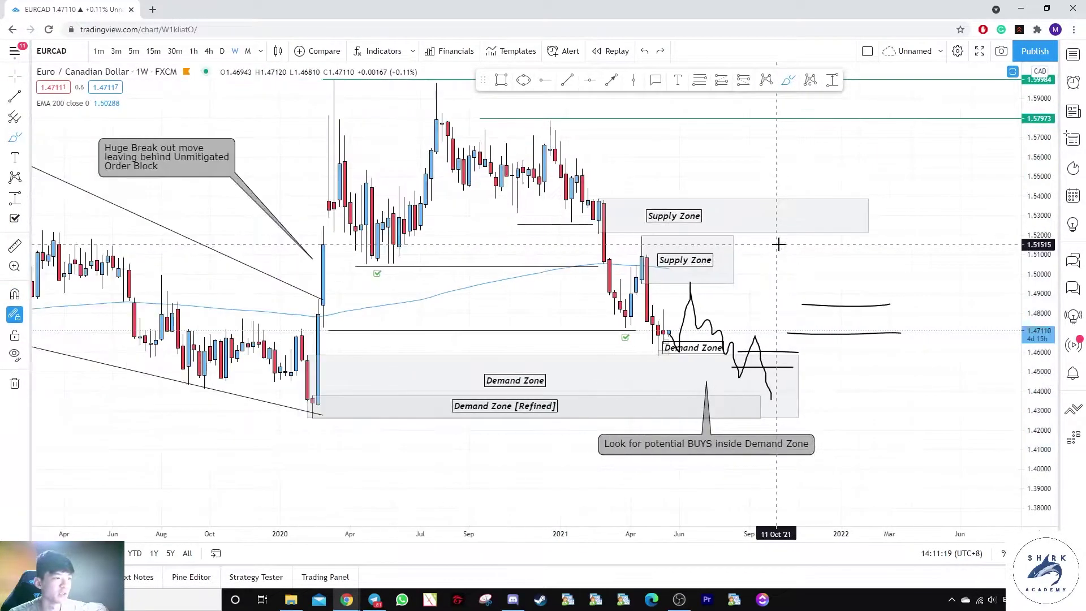
# Trace a projected rally to about 1.59 and circle the large demand zone around August 2021, undoing both strokes
pyautogui.moveTo(739, 335); pyautogui.dragTo(832, 99)
pyautogui.hotkey('ctrl', 'z')
pyautogui.moveTo(760, 372)
pyautogui.mouseDown()
pyautogui.moveTo(677, 381)
pyautogui.moveTo(733, 359)
pyautogui.mouseUp()
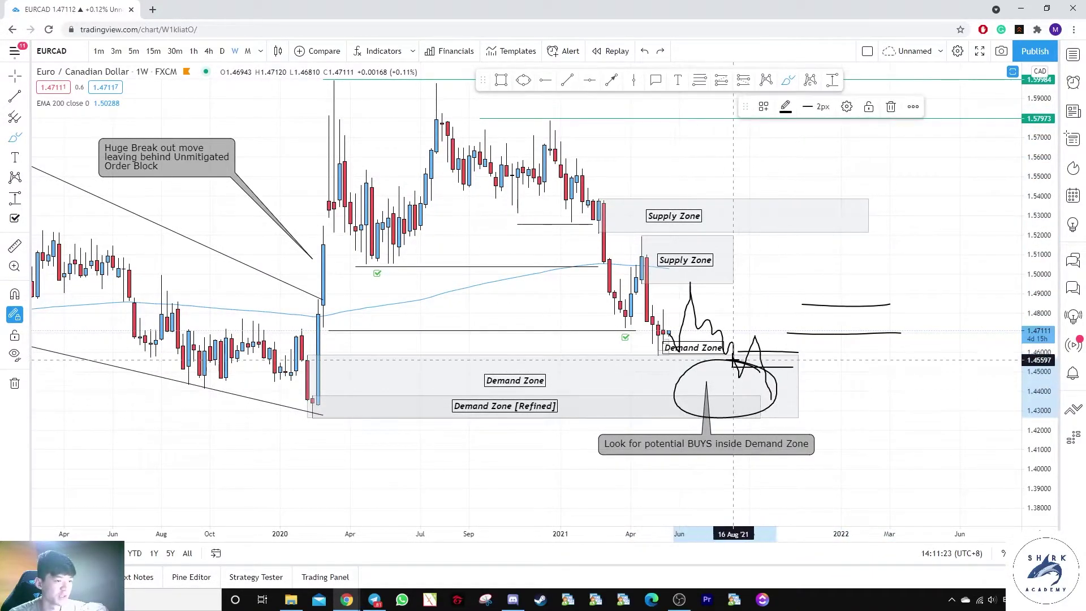
pyautogui.hotkey('ctrl', 'z')
pyautogui.press('Escape')
pyautogui.moveTo(871, 425); pyautogui.dragTo(900, 443)
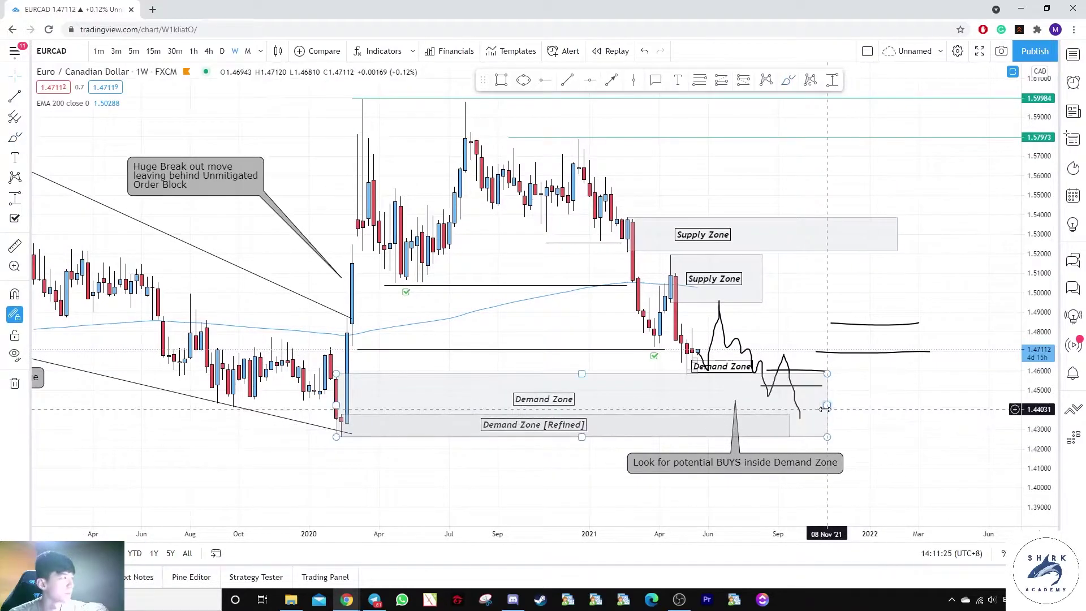
pyautogui.scroll(1, 825, 407)
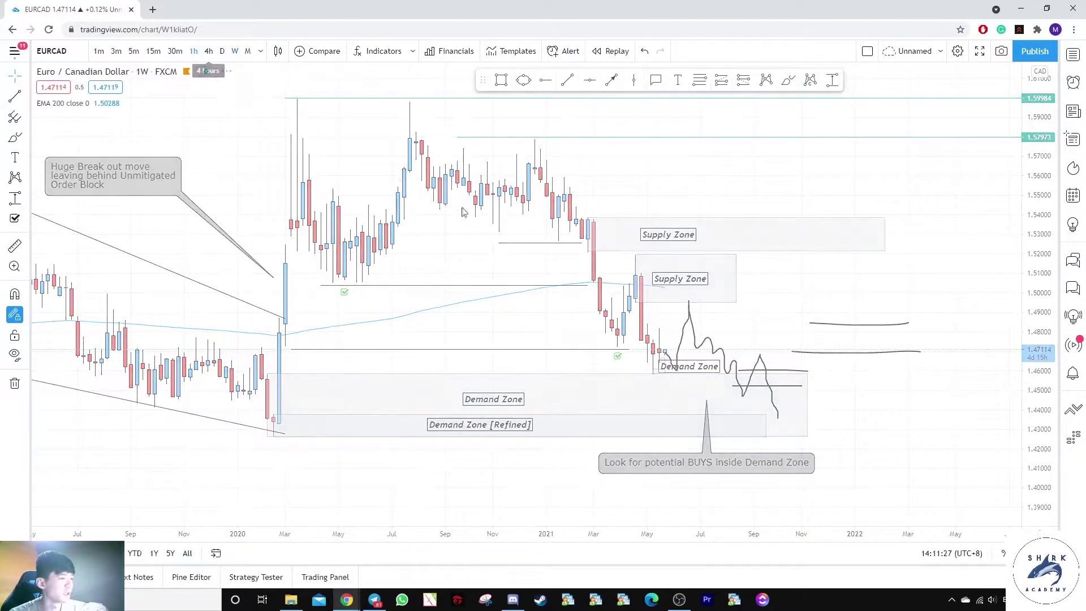
# Switch the chart to the 1-hour timeframe and delete the long stray brush line beside the latest candles
pyautogui.click(194, 51)
pyautogui.doubleClick(1048, 293)
pyautogui.scroll(-6, 820, 327)
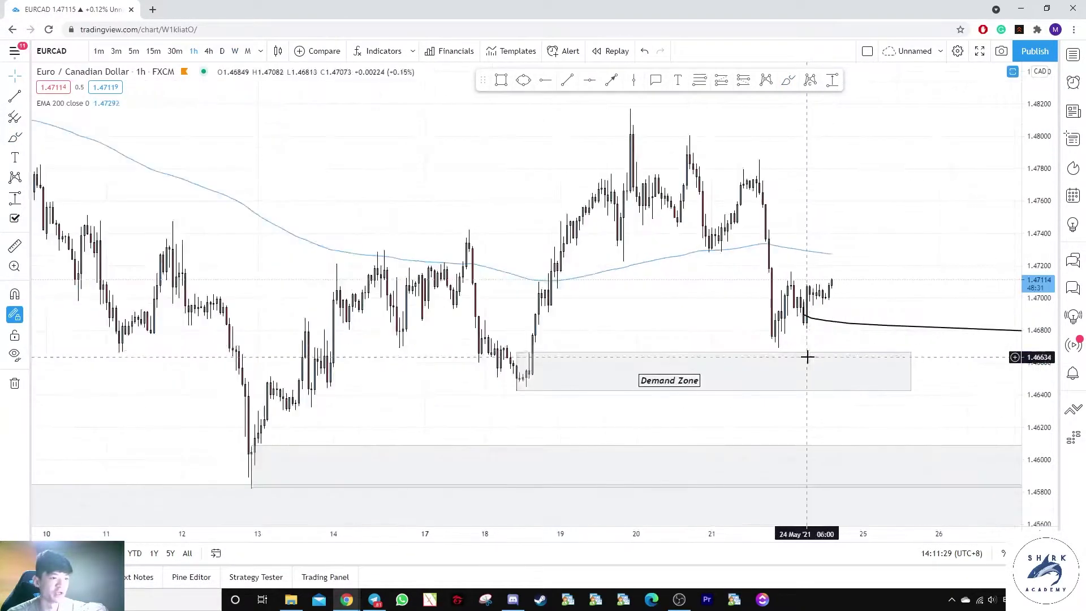
pyautogui.click(836, 322)
pyautogui.press('Delete')
pyautogui.scroll(-1, 886, 311)
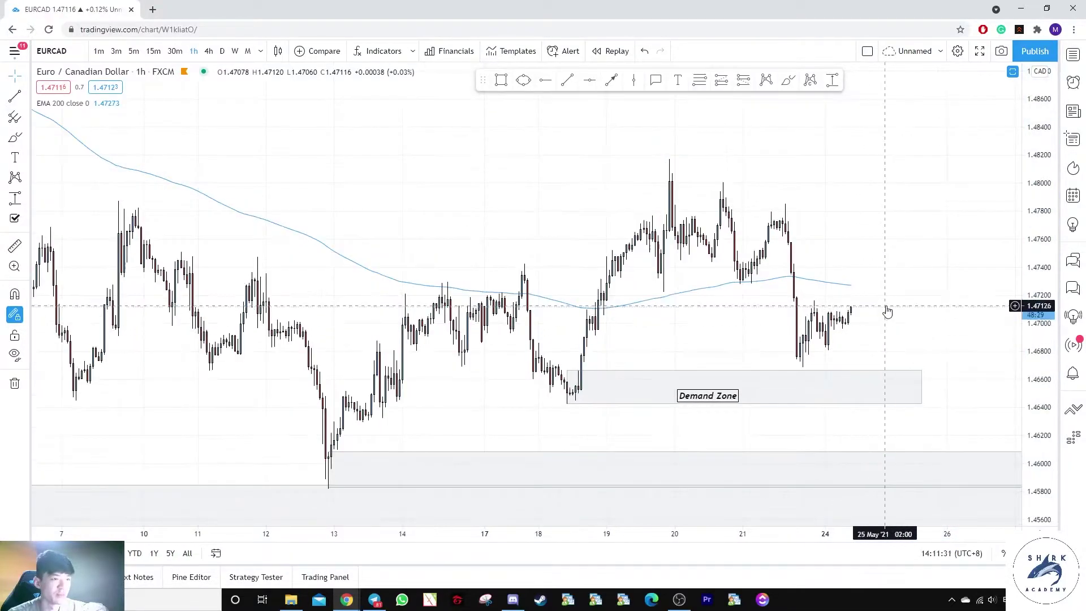
# Brush a mark beside the rise out of the small demand zone and undo it
pyautogui.moveTo(887, 310); pyautogui.dragTo(708, 295)
pyautogui.moveTo(700, 227); pyautogui.dragTo(769, 215)
pyautogui.scroll(1, 769, 216)
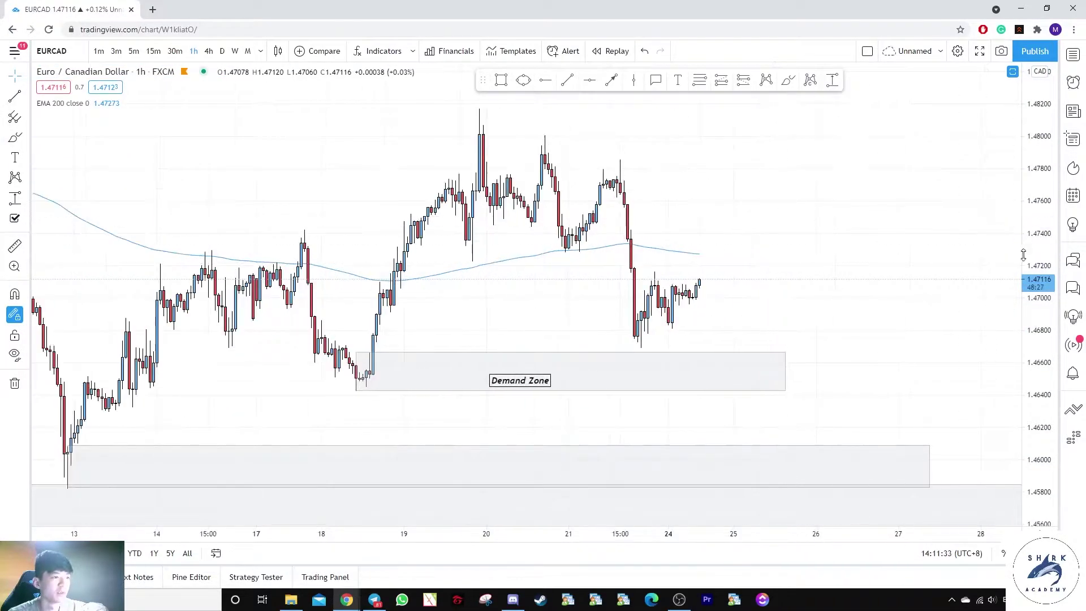
pyautogui.click(788, 81)
pyautogui.moveTo(391, 317); pyautogui.dragTo(388, 319)
pyautogui.hotkey('ctrl', 'z')
pyautogui.hotkey('ctrl', 'z')
pyautogui.press('Escape')
# Shrink the small demand zone so it starts at the 18 May breakout candle with its lower edge at about 1.4650
pyautogui.moveTo(372, 364); pyautogui.dragTo(386, 351)
pyautogui.click(435, 382)
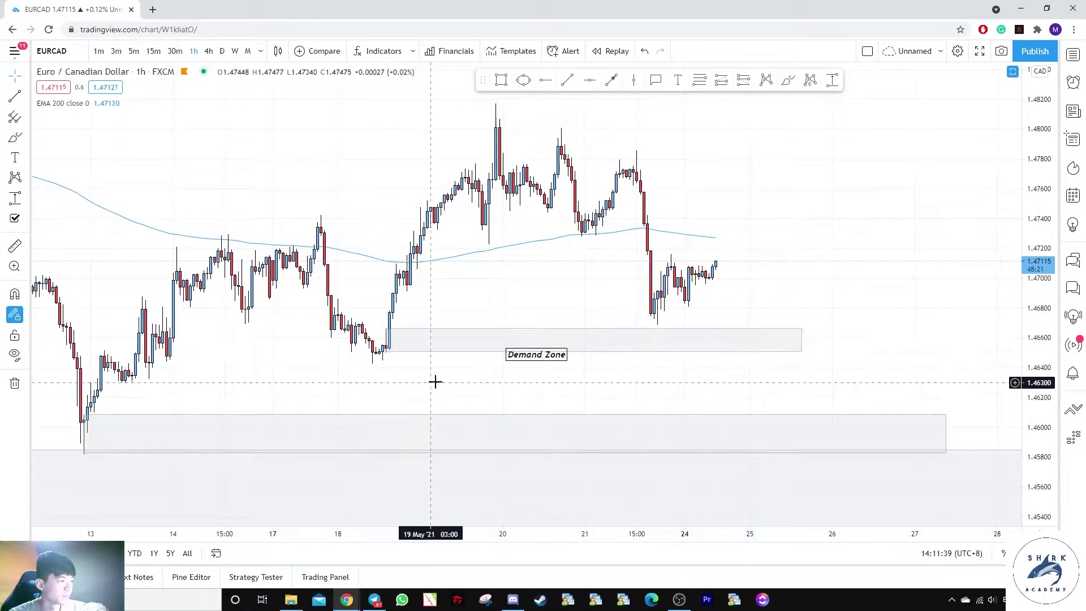
pyautogui.scroll(3, 843, 223)
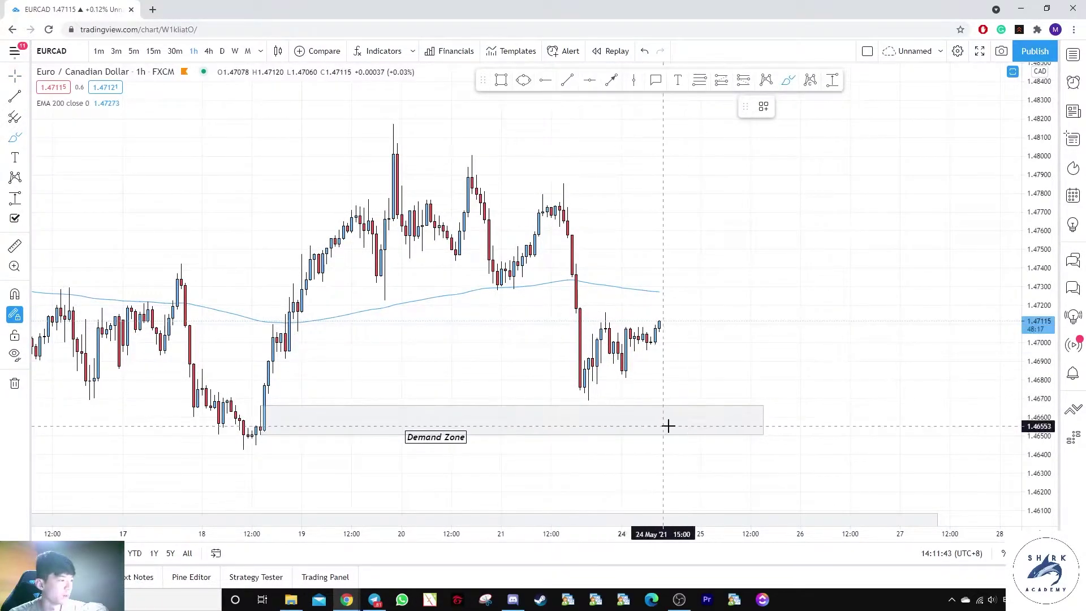
# Brush a mark above the demand zone and circle the 21 May drop and the recent consolidation, undoing each stroke
pyautogui.moveTo(703, 399); pyautogui.dragTo(705, 378)
pyautogui.hotkey('ctrl', 'z')
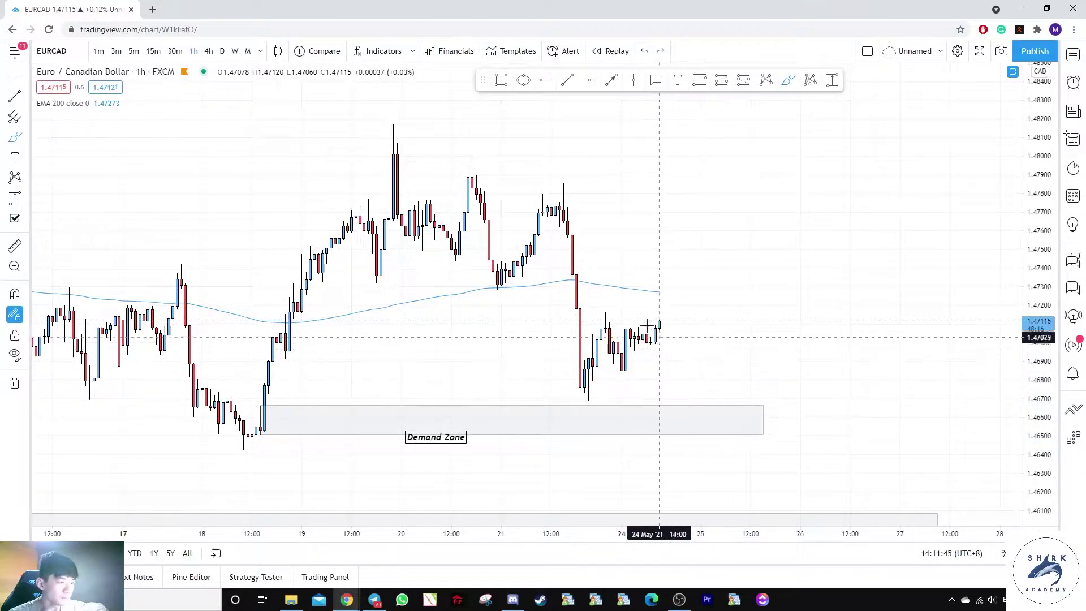
pyautogui.moveTo(578, 187)
pyautogui.mouseDown()
pyautogui.moveTo(572, 406)
pyautogui.moveTo(583, 206)
pyautogui.mouseUp()
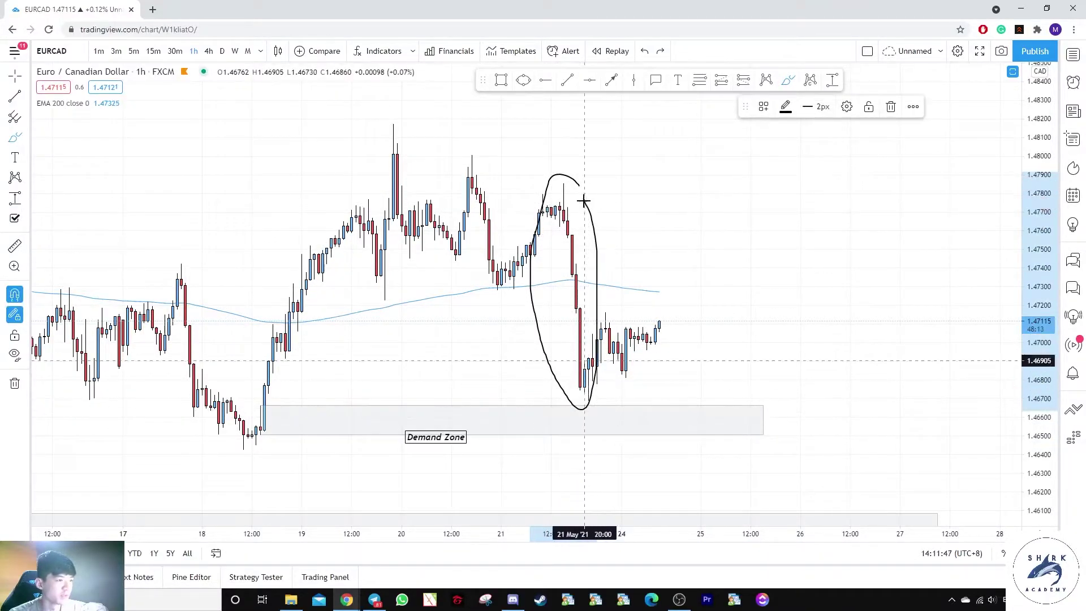
pyautogui.hotkey('ctrl', 'z')
pyautogui.moveTo(657, 320); pyautogui.dragTo(672, 327)
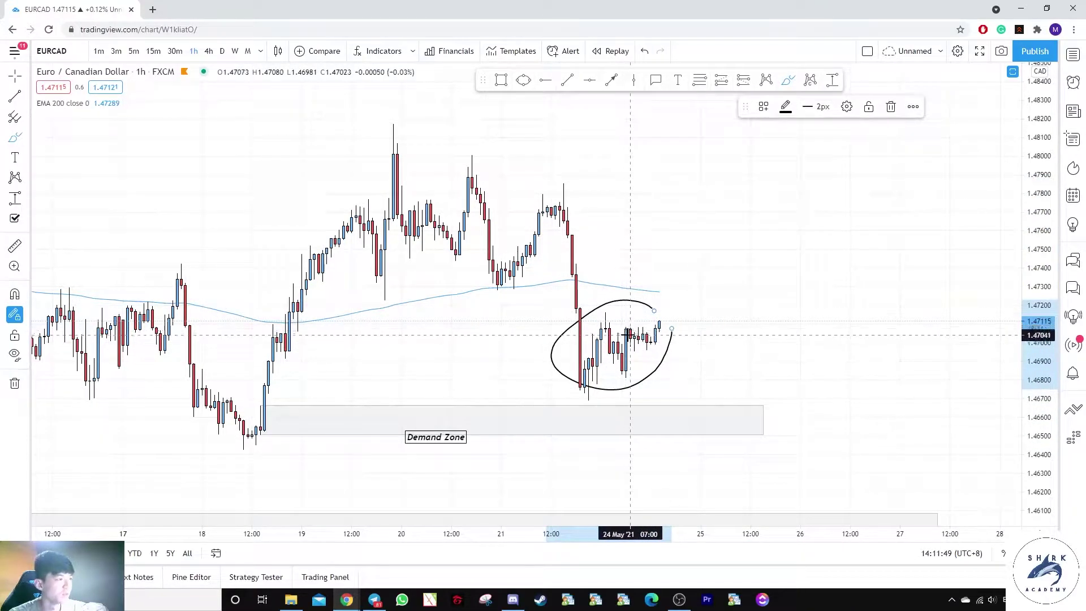
pyautogui.hotkey('ctrl', 'z')
# Trace a stepwise rise to about 1.474 with short lines over its highs and a straight fall to the demand zone
pyautogui.moveTo(588, 383)
pyautogui.mouseDown()
pyautogui.moveTo(680, 311)
pyautogui.moveTo(689, 268)
pyautogui.mouseUp()
pyautogui.moveTo(597, 310); pyautogui.dragTo(623, 308)
pyautogui.moveTo(634, 301)
pyautogui.mouseDown()
pyautogui.moveTo(668, 301)
pyautogui.moveTo(754, 396)
pyautogui.moveTo(738, 370)
pyautogui.mouseUp()
# Replace the straight projected fall with a wavy one to about 1.4655 and extend the demand zone into 26 May
pyautogui.hotkey('ctrl', 'z')
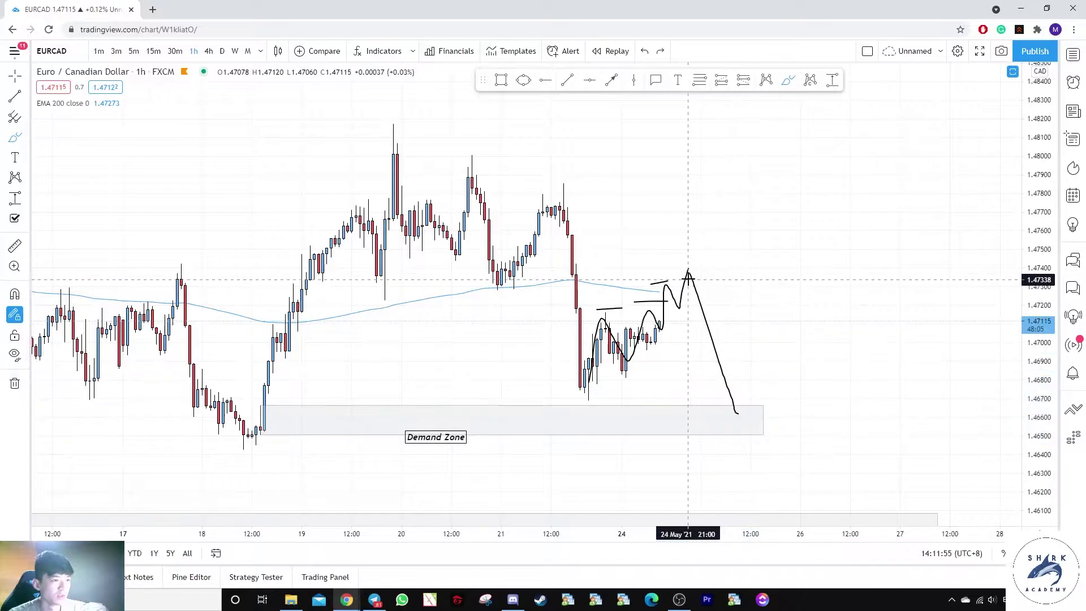
pyautogui.moveTo(689, 271)
pyautogui.mouseDown()
pyautogui.moveTo(711, 366)
pyautogui.moveTo(747, 385)
pyautogui.moveTo(777, 427)
pyautogui.moveTo(821, 420)
pyautogui.mouseUp()
pyautogui.click(804, 339)
# Brush trial strokes at the end of the projected fall, including a rebound from the demand zone, and undo them
pyautogui.click(788, 80)
pyautogui.moveTo(776, 386); pyautogui.dragTo(781, 379)
pyautogui.hotkey('ctrl', 'z')
pyautogui.moveTo(776, 425); pyautogui.dragTo(790, 316)
pyautogui.hotkey('ctrl', 'z')
pyautogui.moveTo(779, 374); pyautogui.dragTo(808, 385)
pyautogui.hotkey('ctrl', 'z')
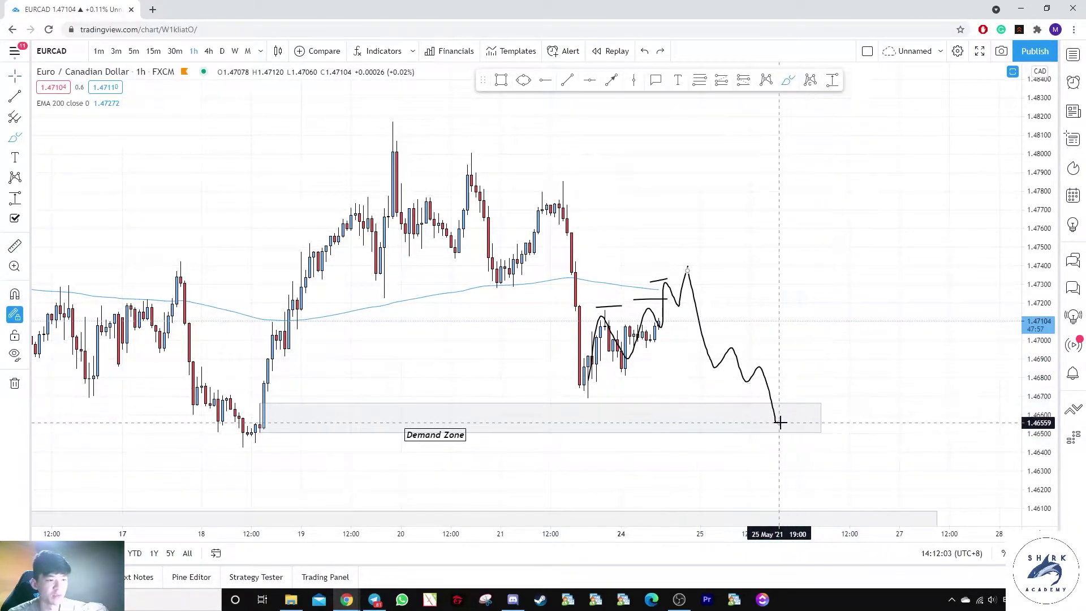
# Trace a rebound from the demand zone with a pullback to horizontal lines at about 1.468 and 1.4667 and a rally to about 1.478
pyautogui.moveTo(780, 422); pyautogui.dragTo(801, 313)
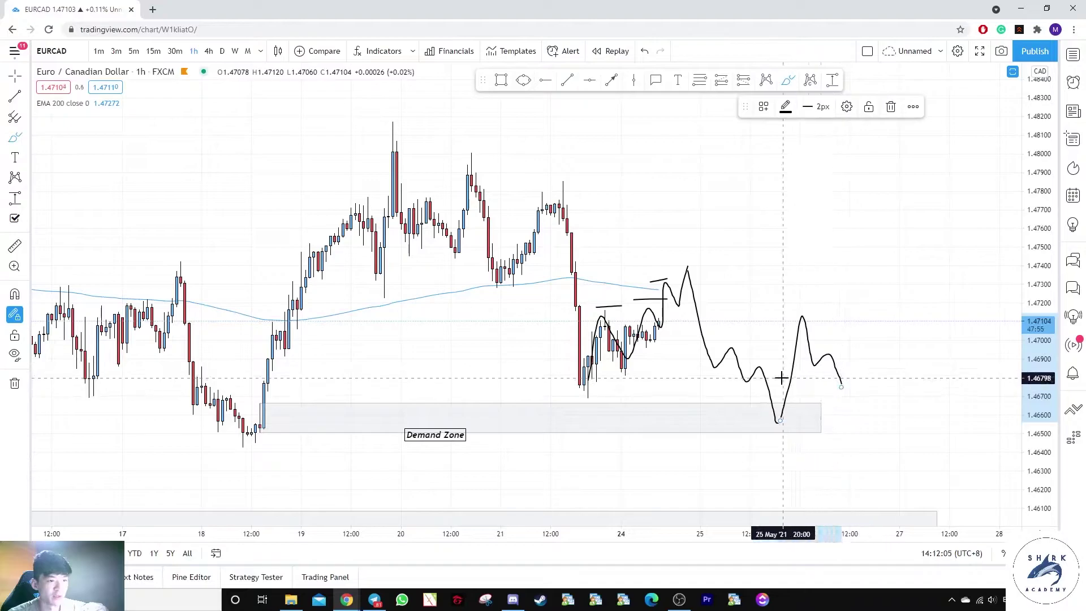
pyautogui.moveTo(787, 375); pyautogui.dragTo(871, 375)
pyautogui.moveTo(771, 402); pyautogui.dragTo(891, 402)
pyautogui.moveTo(804, 384); pyautogui.dragTo(789, 368)
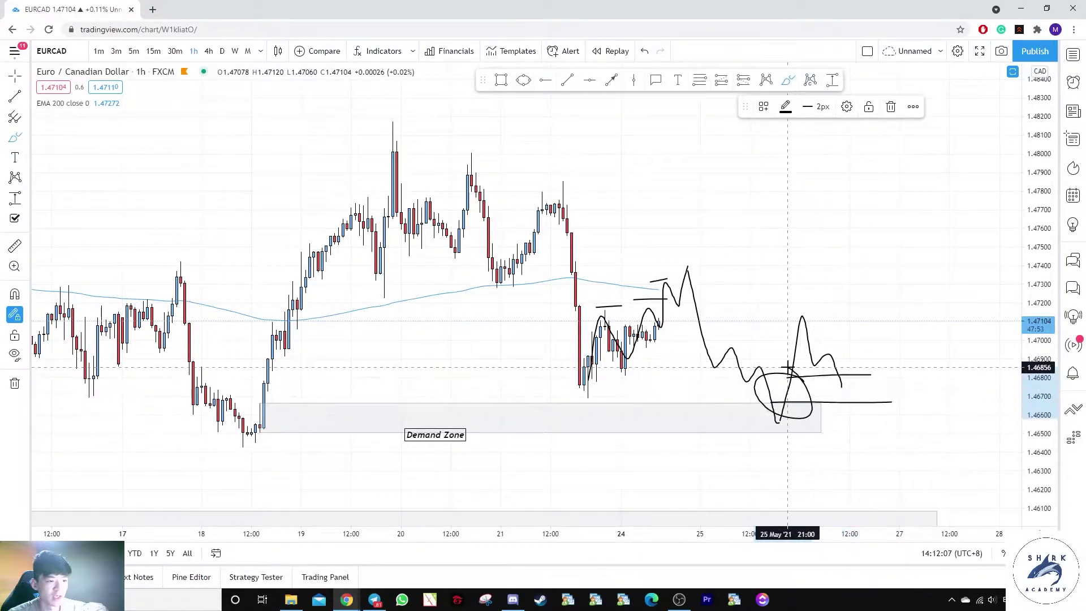
pyautogui.hotkey('ctrl', 'z')
pyautogui.moveTo(841, 390); pyautogui.dragTo(892, 190)
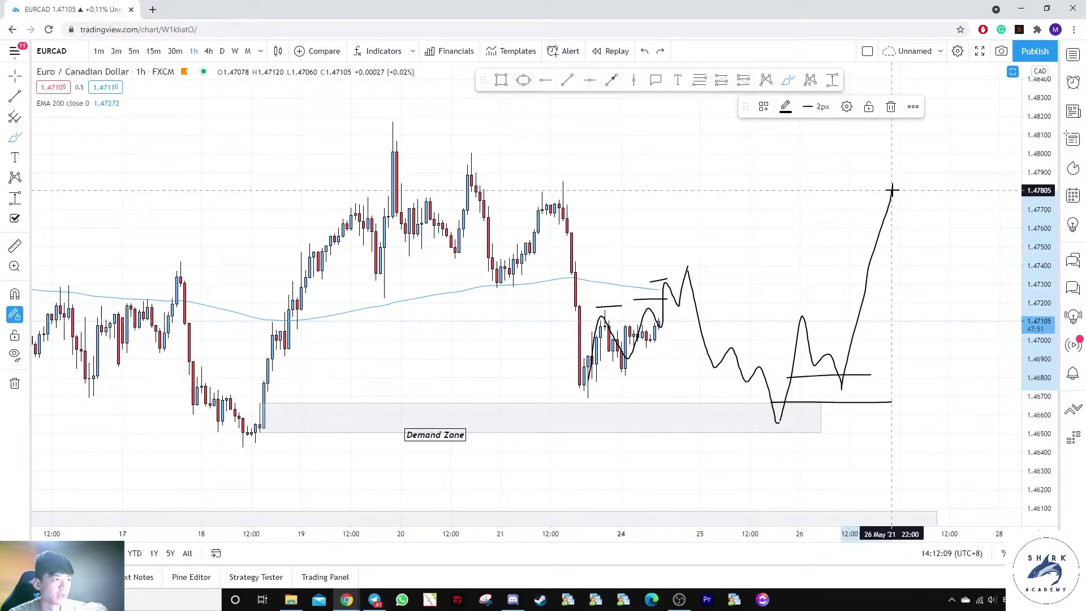
pyautogui.press('Escape')
# Brush horizontal lines across the three recent swing highs at about 1.478, 1.4796 and 1.481, and delete them
pyautogui.moveTo(786, 222); pyautogui.dragTo(776, 265)
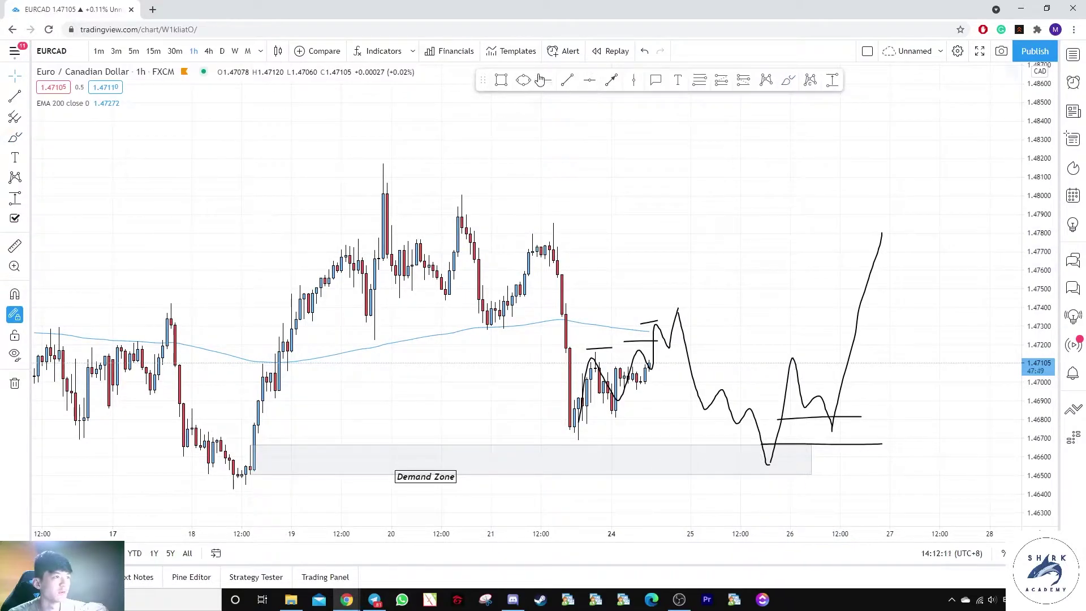
pyautogui.click(789, 81)
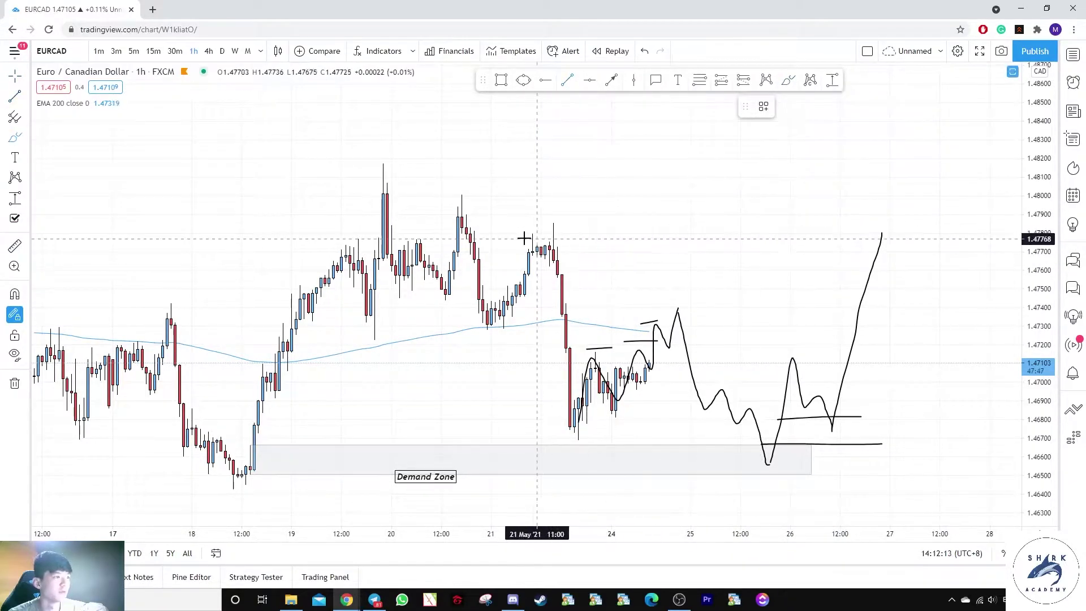
pyautogui.moveTo(507, 236); pyautogui.dragTo(666, 232)
pyautogui.moveTo(407, 205); pyautogui.dragTo(570, 203)
pyautogui.moveTo(324, 180); pyautogui.dragTo(551, 175)
pyautogui.press('Escape')
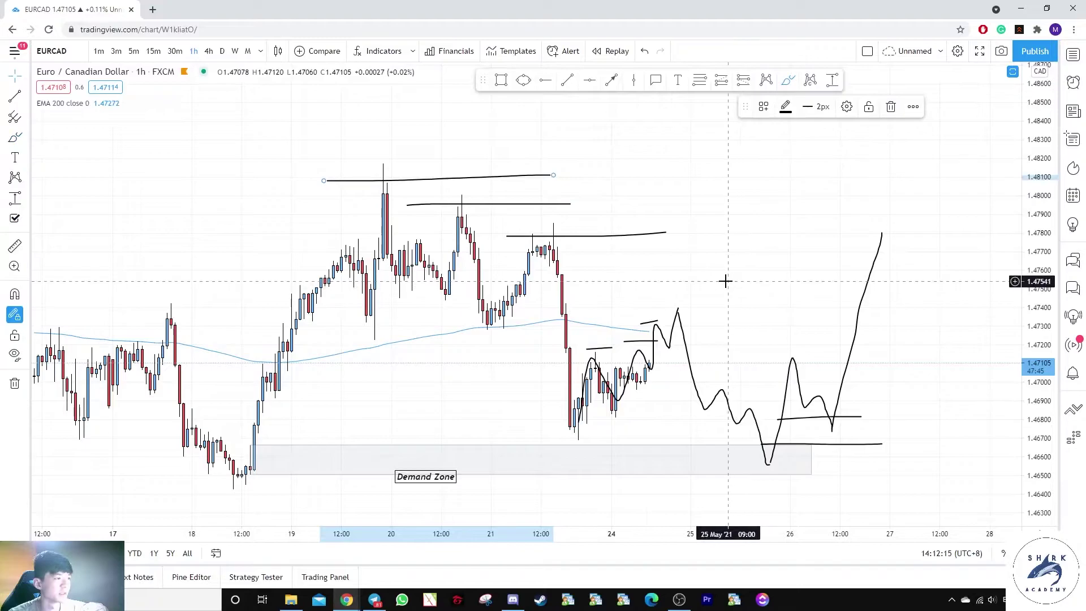
pyautogui.moveTo(725, 282); pyautogui.dragTo(550, 172)
pyautogui.press('Delete')
# Delete all the brushed price paths and level lines beside the latest candles
pyautogui.moveTo(1042, 242); pyautogui.dragTo(968, 323)
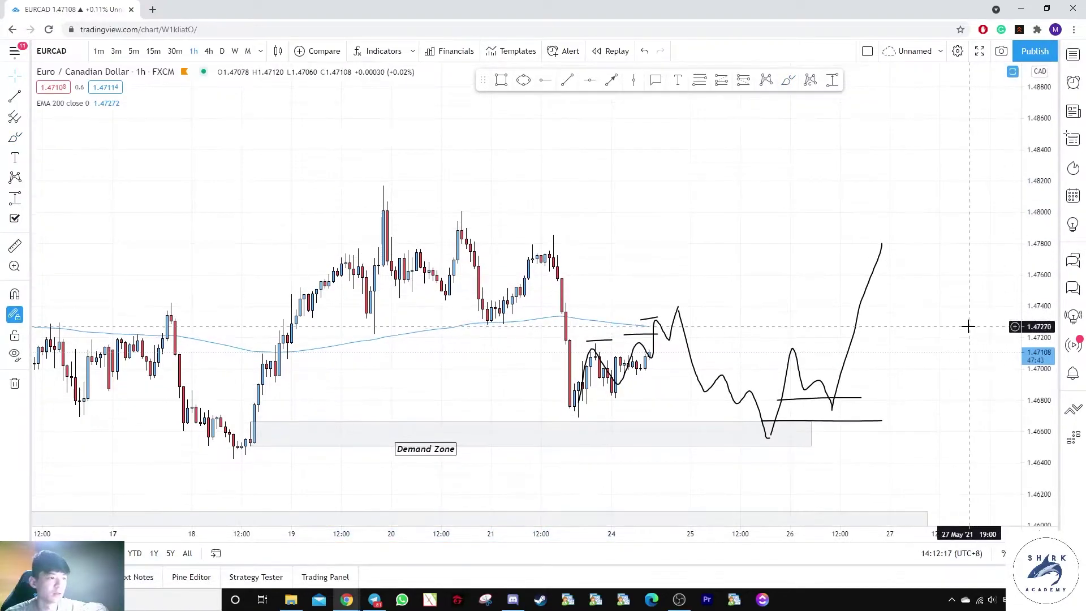
pyautogui.moveTo(555, 256); pyautogui.dragTo(928, 400)
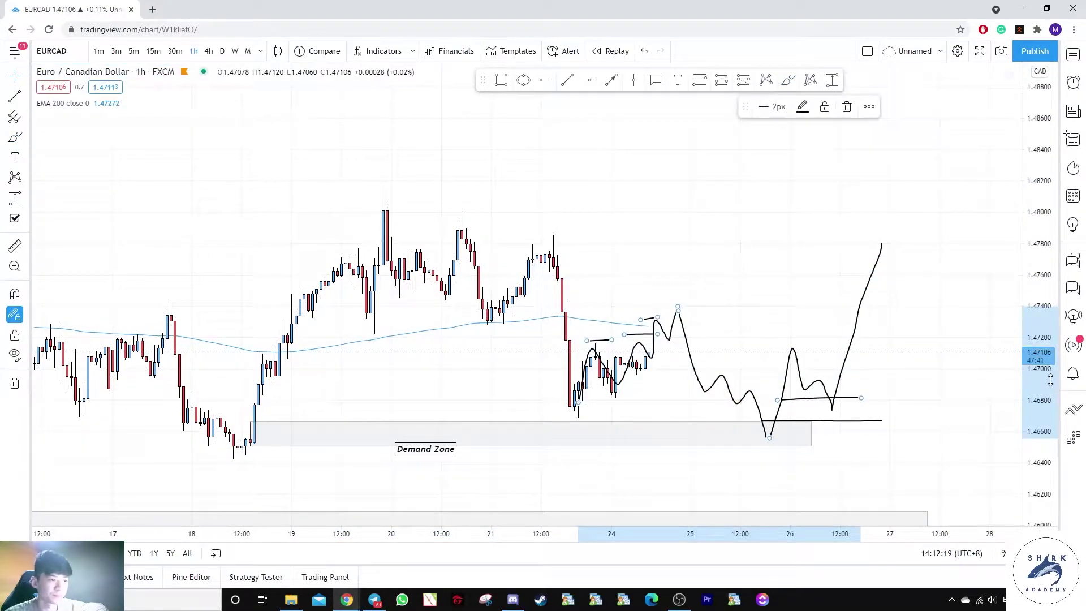
pyautogui.press('Delete')
pyautogui.click(803, 390)
pyautogui.press('Delete')
pyautogui.click(846, 422)
pyautogui.press('Delete')
pyautogui.click(833, 411)
pyautogui.press('Delete')
# On the 4-hour timeframe, draw a zone rectangle from 21 May between 1.47352 and 1.47854 and extend it to about 3 June
pyautogui.moveTo(738, 306); pyautogui.dragTo(774, 284)
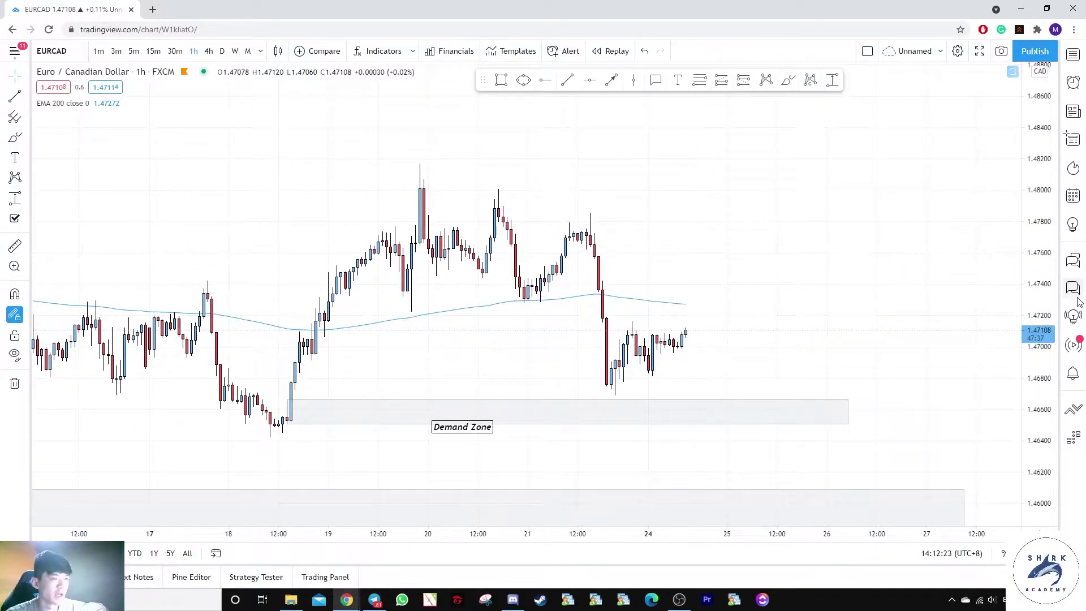
pyautogui.moveTo(1040, 308); pyautogui.dragTo(1040, 149)
pyautogui.moveTo(744, 144); pyautogui.dragTo(662, 143)
pyautogui.click(208, 51)
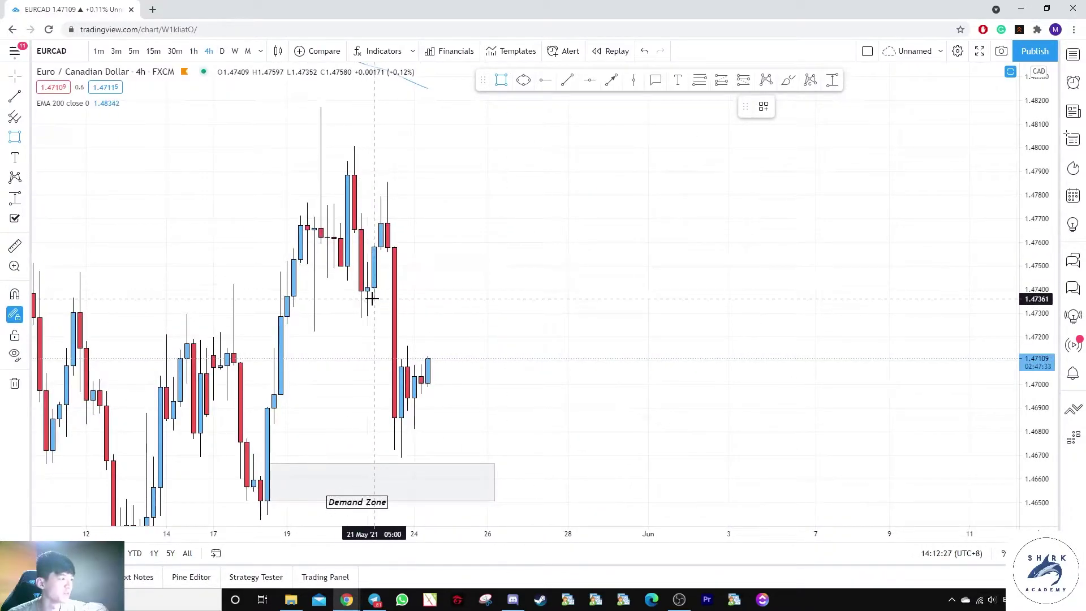
pyautogui.moveTo(373, 301); pyautogui.dragTo(542, 183)
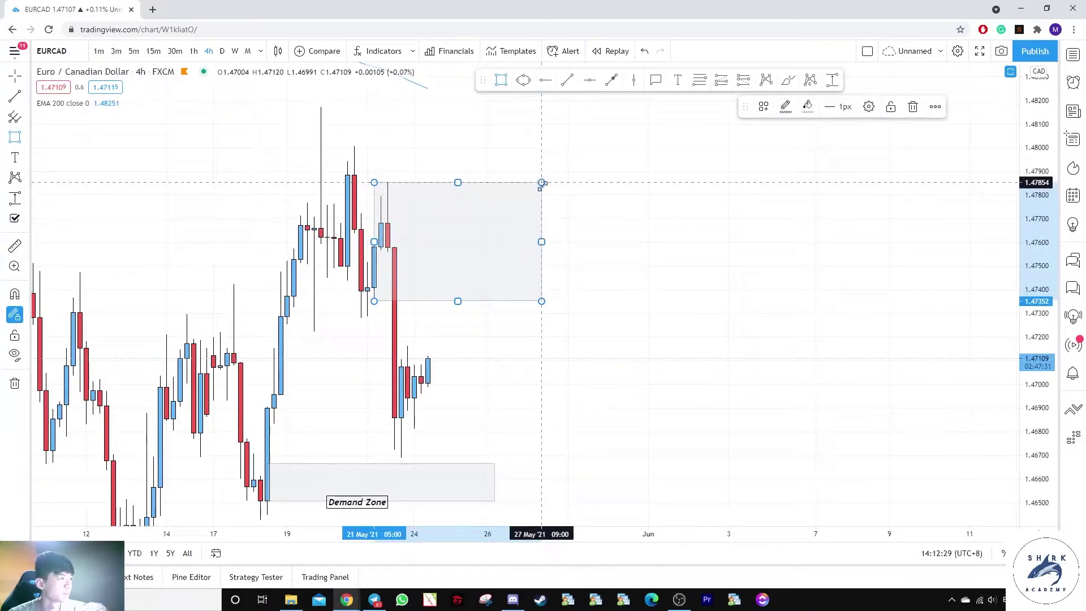
pyautogui.moveTo(540, 243); pyautogui.dragTo(749, 243)
# Trace a projected path from the latest 4-hour candle to about 1.466 and undo it
pyautogui.moveTo(589, 347); pyautogui.dragTo(696, 277)
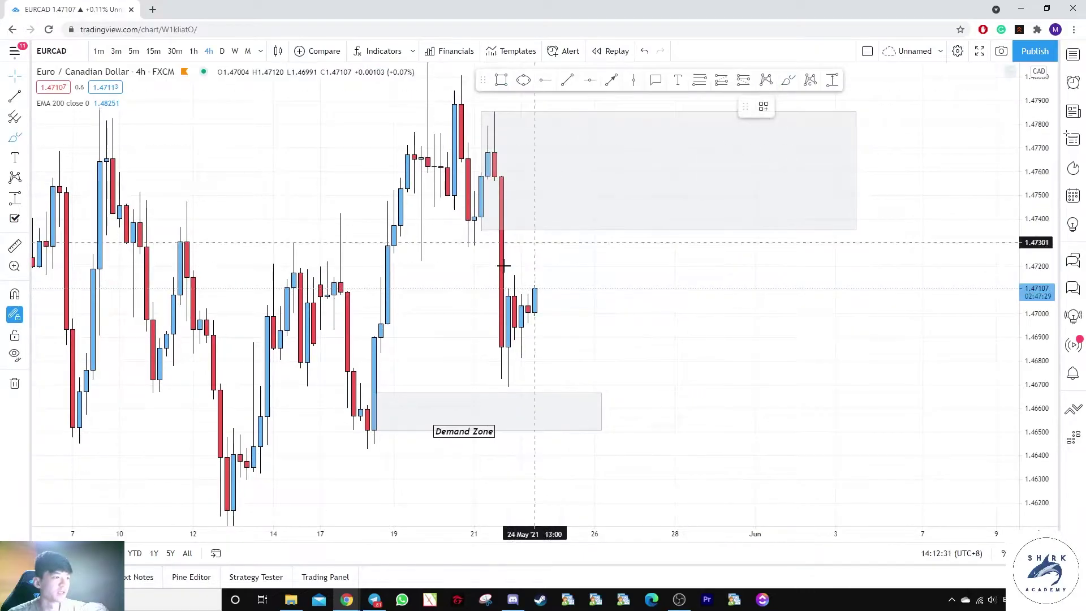
pyautogui.moveTo(535, 289)
pyautogui.mouseDown()
pyautogui.moveTo(566, 211)
pyautogui.moveTo(660, 412)
pyautogui.mouseUp()
pyautogui.hotkey('ctrl', 'z')
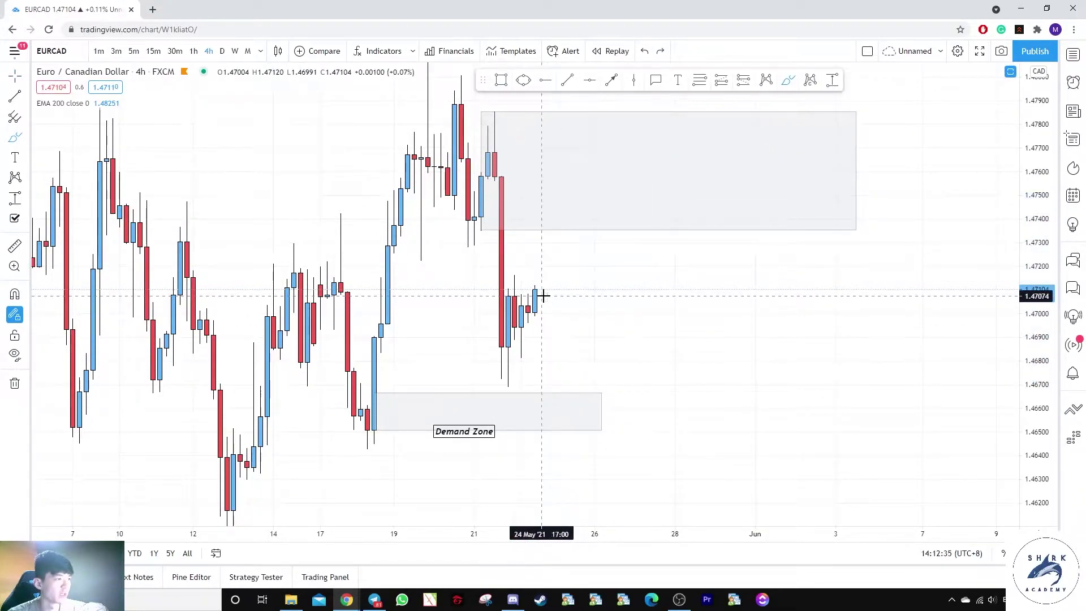
# Stretch the new upper zone to start one candle earlier with its lower edge at about 1.4729
pyautogui.click(481, 230)
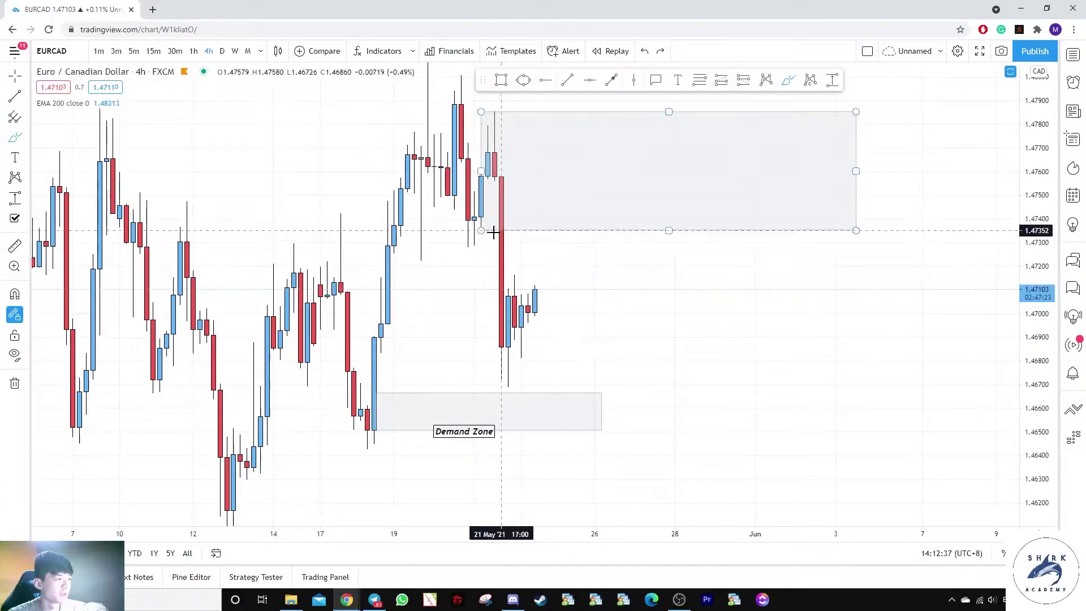
pyautogui.moveTo(481, 230); pyautogui.dragTo(474, 243)
pyautogui.moveTo(664, 329); pyautogui.dragTo(752, 349)
pyautogui.scroll(4, 752, 349)
# Brush a mark near the new upper zone and undo it
pyautogui.click(789, 80)
pyautogui.moveTo(352, 259); pyautogui.dragTo(359, 265)
pyautogui.hotkey('ctrl', 'z')
pyautogui.press('Escape')
# Shorten the new upper zone so its right edge ends at about 27 May
pyautogui.moveTo(644, 351); pyautogui.dragTo(789, 353)
pyautogui.moveTo(1043, 278); pyautogui.dragTo(1043, 307)
pyautogui.moveTo(924, 341); pyautogui.dragTo(686, 383)
pyautogui.scroll(-2, 686, 383)
pyautogui.moveTo(854, 250); pyautogui.dragTo(633, 277)
pyautogui.moveTo(640, 308); pyautogui.dragTo(865, 229)
# Label the new upper zone with a bordered text from the saved Supply Zone template
pyautogui.click(679, 80)
pyautogui.click(748, 221)
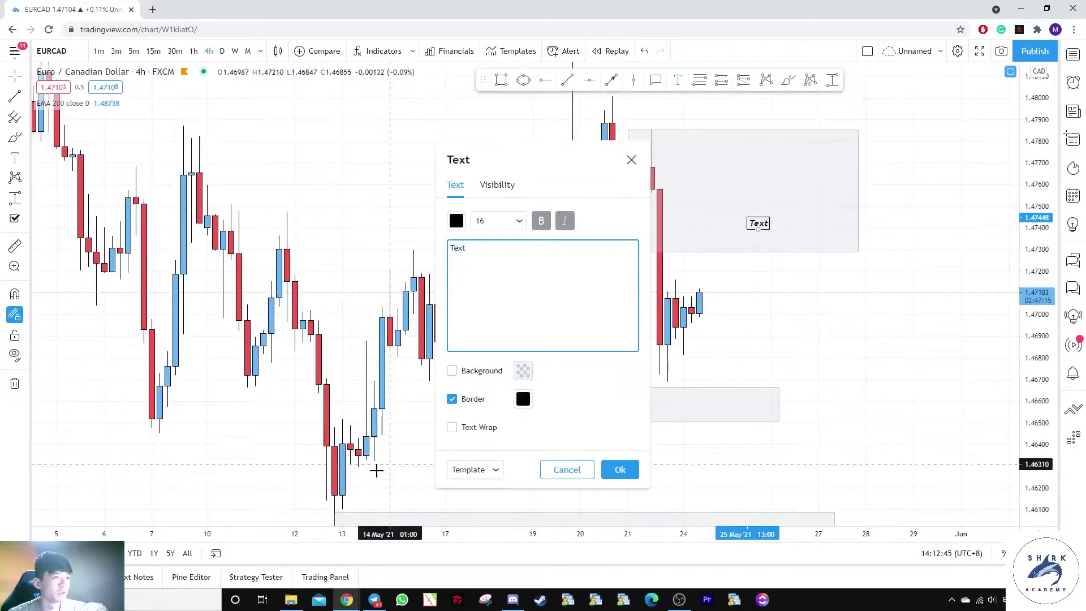
pyautogui.click(480, 469)
pyautogui.click(465, 558)
pyautogui.click(620, 469)
pyautogui.scroll(2, 764, 371)
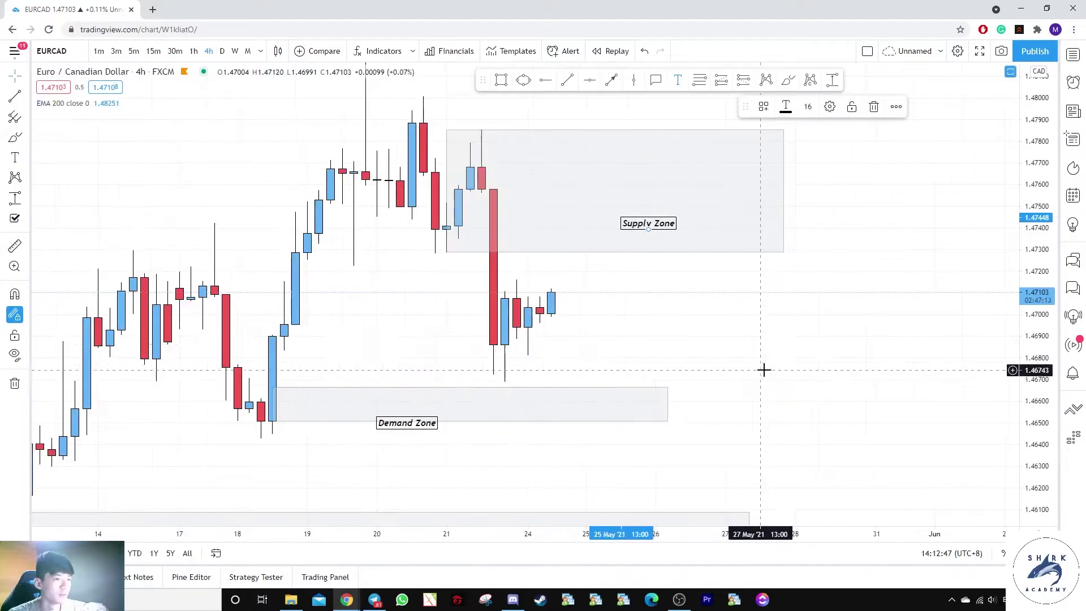
# Sketch a projected price path from the latest EURCAD candle up into the supply zone and down to the demand zone
pyautogui.click(790, 82)
pyautogui.moveTo(517, 206); pyautogui.dragTo(631, 199)
pyautogui.hotkey('ctrl', 'z')
pyautogui.moveTo(551, 290)
pyautogui.mouseDown()
pyautogui.moveTo(587, 243)
pyautogui.moveTo(656, 395)
pyautogui.mouseUp()
# Resize the demand zone rectangle to span about 1.4643 to 1.4661, and shift its label along the zone
pyautogui.moveTo(272, 422); pyautogui.dragTo(246, 445)
pyautogui.moveTo(261, 382); pyautogui.dragTo(262, 395)
pyautogui.click(339, 362)
pyautogui.moveTo(395, 418); pyautogui.dragTo(487, 397)
# Circle the end of the projected price path just above the demand zone, and undo the brush marks
pyautogui.click(766, 82)
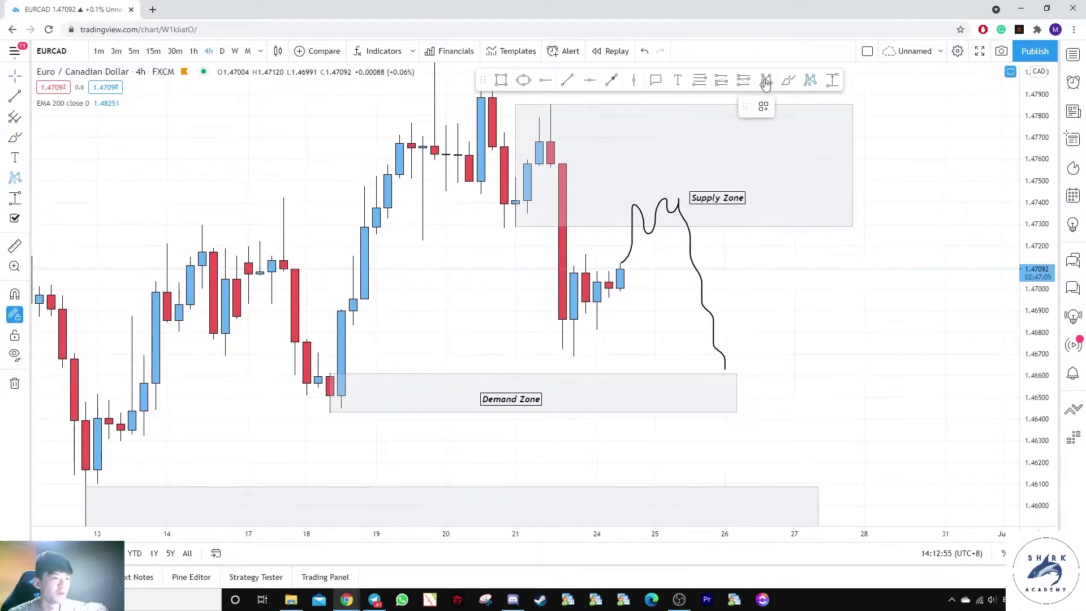
pyautogui.moveTo(714, 370); pyautogui.dragTo(774, 191)
pyautogui.hotkey('ctrl', 'z')
pyautogui.moveTo(737, 322); pyautogui.dragTo(749, 332)
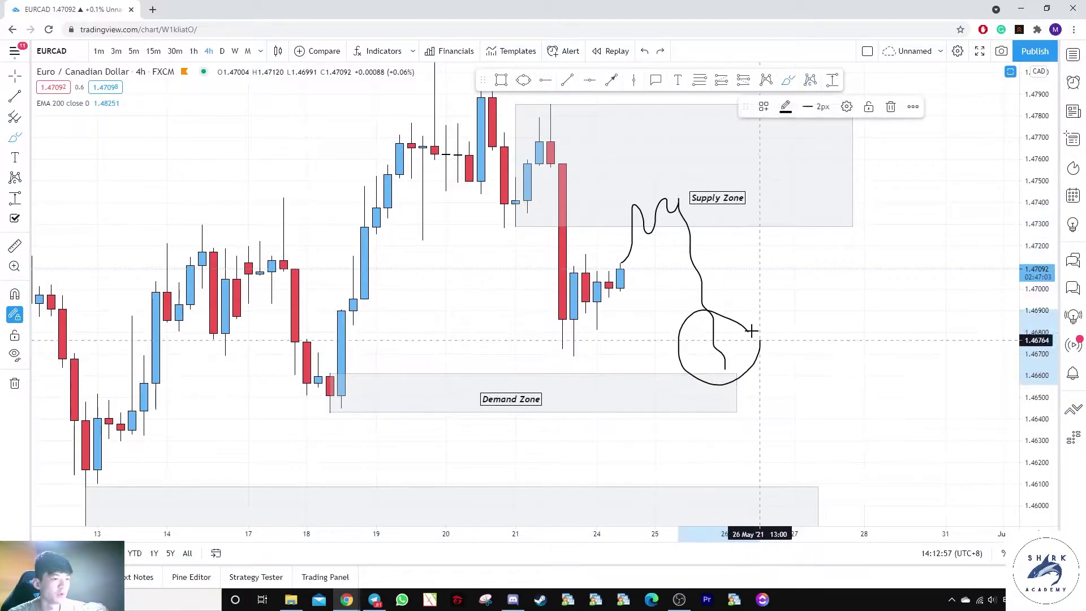
pyautogui.scroll(-4, 811, 356)
pyautogui.hotkey('ctrl', 'z')
pyautogui.hotkey('ctrl', 'y')
pyautogui.hotkey('ctrl', 'z')
# Switch the EURCAD chart to the 1-hour timeframe and delete the projected price path
pyautogui.write('60')
pyautogui.press('Return')
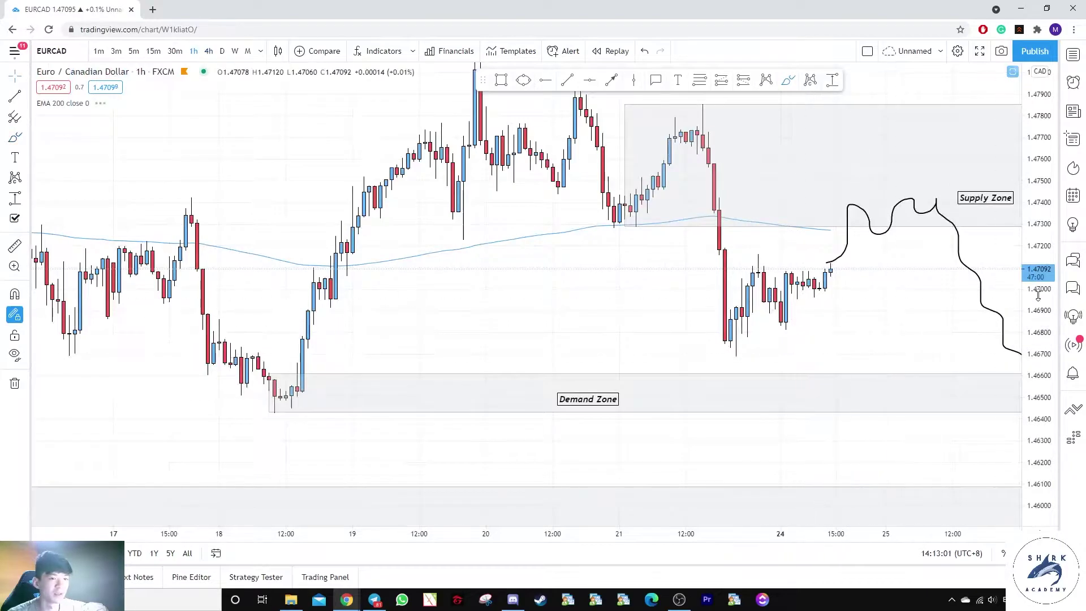
pyautogui.scroll(-3, 980, 303)
pyautogui.moveTo(981, 304)
pyautogui.mouseDown()
pyautogui.moveTo(715, 300)
pyautogui.moveTo(692, 362)
pyautogui.moveTo(734, 408)
pyautogui.mouseUp()
pyautogui.click(715, 300)
pyautogui.press('Delete')
# Sketch a range dipping into the demand zone and rallying through the supply zone, and delete the sketch
pyautogui.click(788, 80)
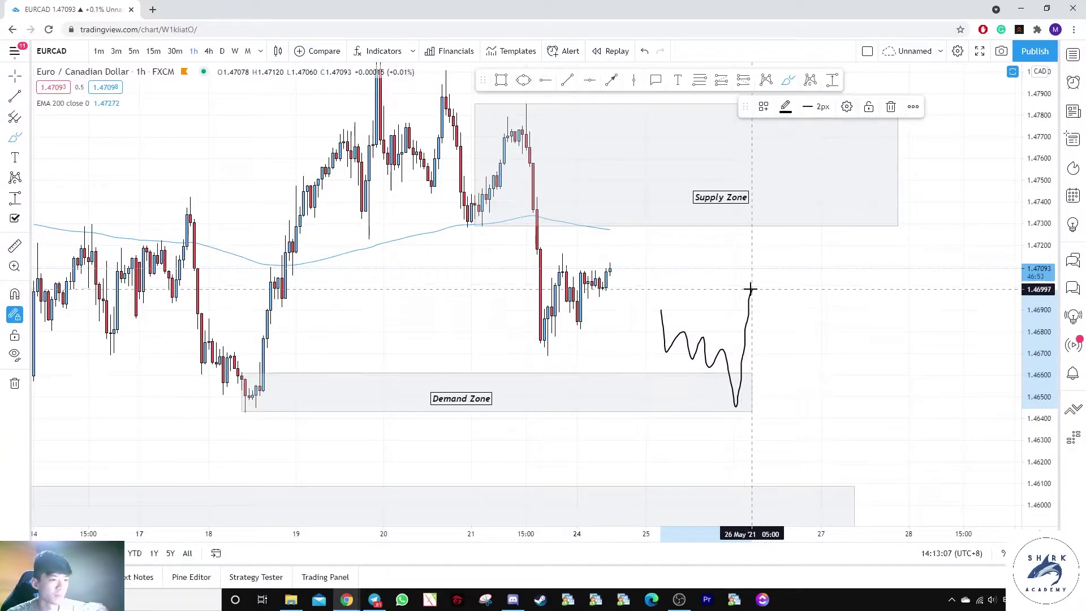
pyautogui.moveTo(661, 319); pyautogui.dragTo(734, 315)
pyautogui.moveTo(771, 281)
pyautogui.mouseDown()
pyautogui.moveTo(779, 323)
pyautogui.moveTo(756, 278)
pyautogui.moveTo(757, 315)
pyautogui.moveTo(791, 364)
pyautogui.moveTo(872, 93)
pyautogui.mouseUp()
pyautogui.hotkey('ctrl', 'z')
pyautogui.moveTo(909, 264); pyautogui.dragTo(606, 377)
pyautogui.press('Escape')
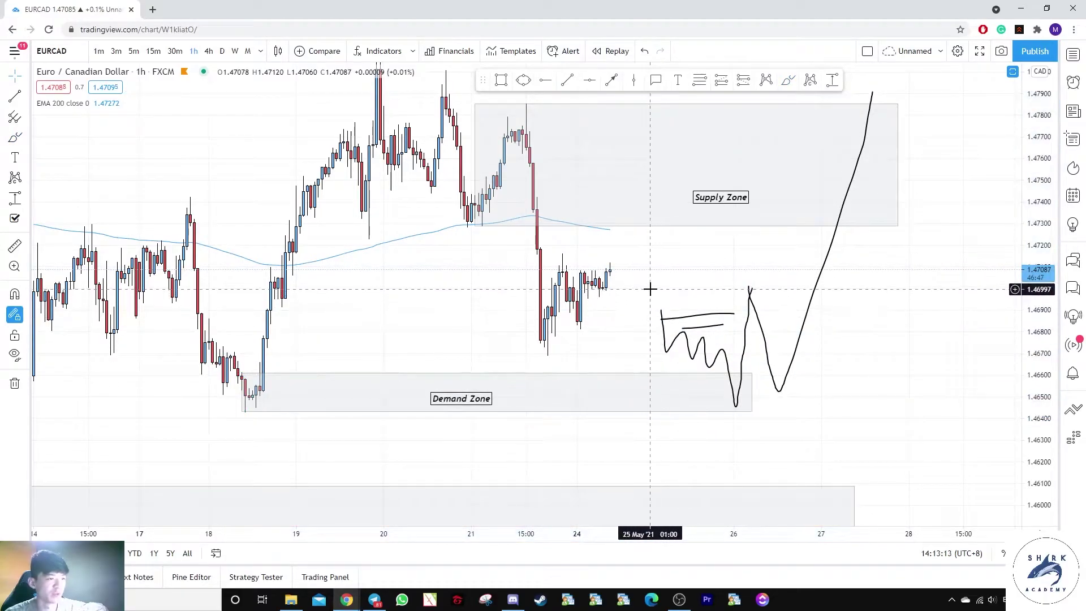
pyautogui.moveTo(642, 275); pyautogui.dragTo(822, 346)
pyautogui.press('Delete')
# Sketch a price path from the latest candle into the supply zone and down to the demand zone, circling both turning areas
pyautogui.click(788, 79)
pyautogui.moveTo(624, 389); pyautogui.dragTo(637, 365)
pyautogui.hotkey('ctrl', 'z')
pyautogui.moveTo(610, 273); pyautogui.dragTo(672, 160)
pyautogui.moveTo(640, 197)
pyautogui.mouseDown()
pyautogui.moveTo(671, 351)
pyautogui.moveTo(708, 381)
pyautogui.moveTo(761, 368)
pyautogui.moveTo(746, 352)
pyautogui.mouseUp()
pyautogui.scroll(-2, 752, 378)
pyautogui.press('Escape')
pyautogui.moveTo(867, 390); pyautogui.dragTo(873, 286)
pyautogui.moveTo(1036, 263); pyautogui.dragTo(1043, 311)
pyautogui.moveTo(953, 249); pyautogui.dragTo(935, 297)
pyautogui.click(788, 80)
pyautogui.moveTo(808, 301); pyautogui.dragTo(831, 315)
pyautogui.hotkey('ctrl', 'z')
pyautogui.moveTo(732, 442); pyautogui.dragTo(868, 425)
pyautogui.hotkey('ctrl', 'z')
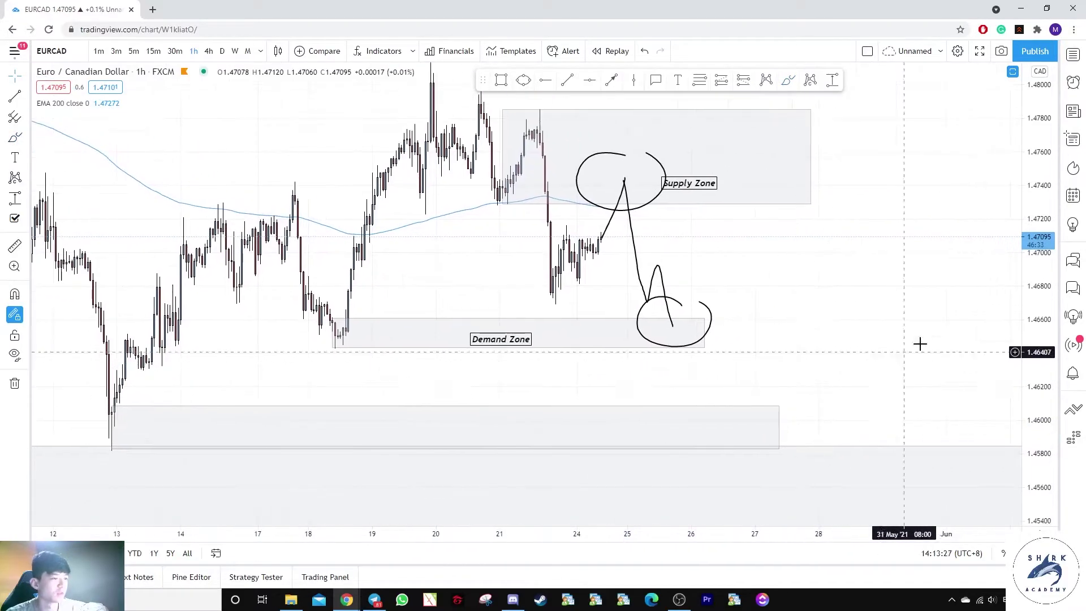
pyautogui.scroll(-3, 911, 310)
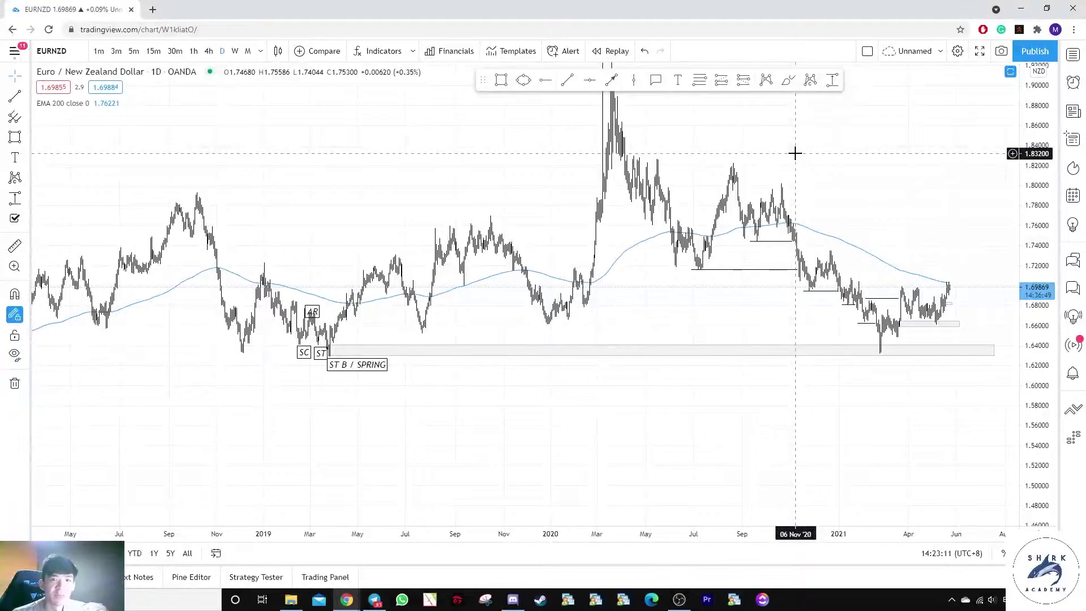
# Mark the March 2021 low at the daily EURNZD demand zone with brush strokes, and undo them
pyautogui.moveTo(594, 443); pyautogui.dragTo(648, 446)
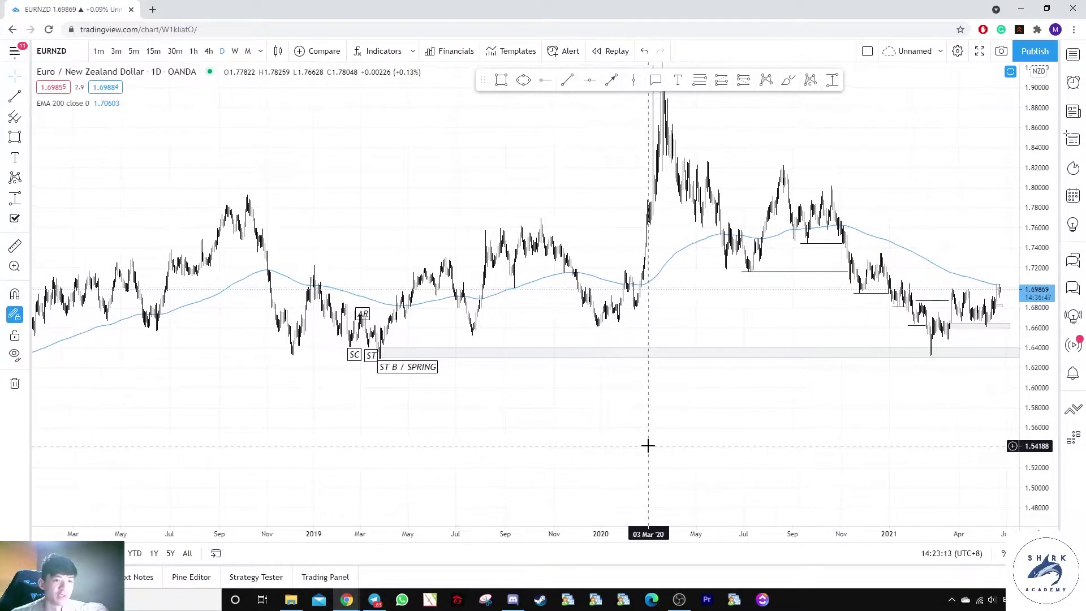
pyautogui.moveTo(772, 437); pyautogui.dragTo(603, 421)
pyautogui.moveTo(722, 181); pyautogui.dragTo(730, 238)
pyautogui.moveTo(1035, 198); pyautogui.dragTo(1034, 252)
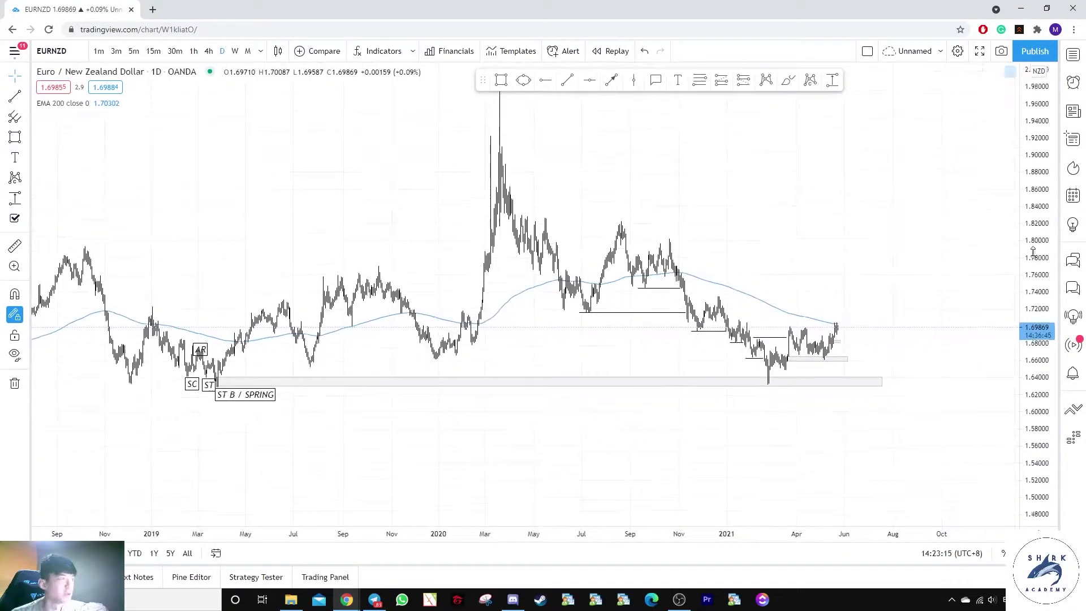
pyautogui.moveTo(828, 94); pyautogui.dragTo(826, 114)
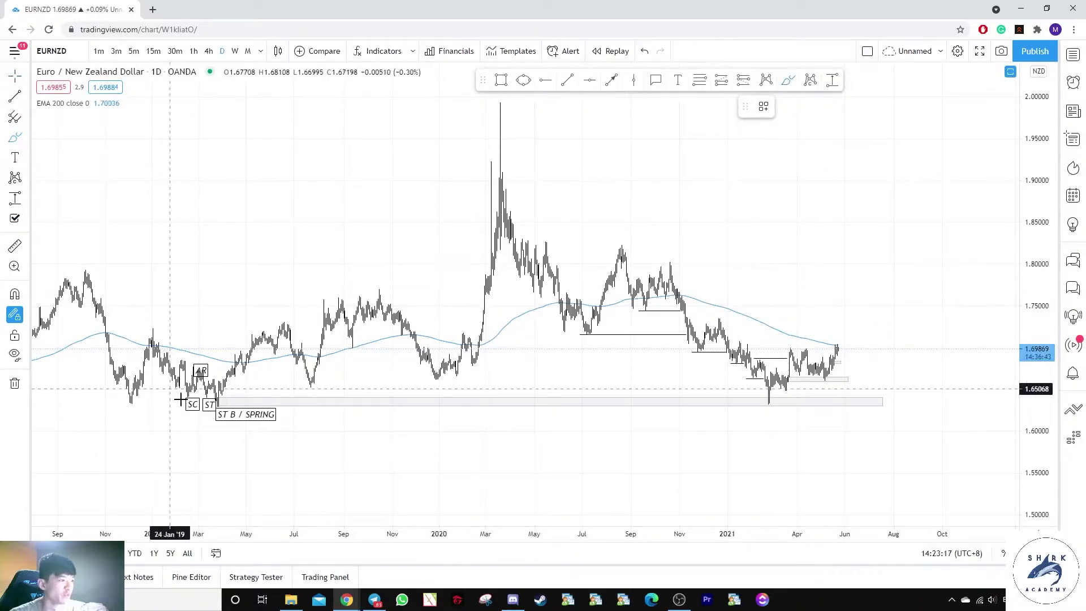
pyautogui.moveTo(792, 398)
pyautogui.mouseDown()
pyautogui.moveTo(758, 391)
pyautogui.moveTo(763, 411)
pyautogui.mouseUp()
pyautogui.hotkey('ctrl', 'z')
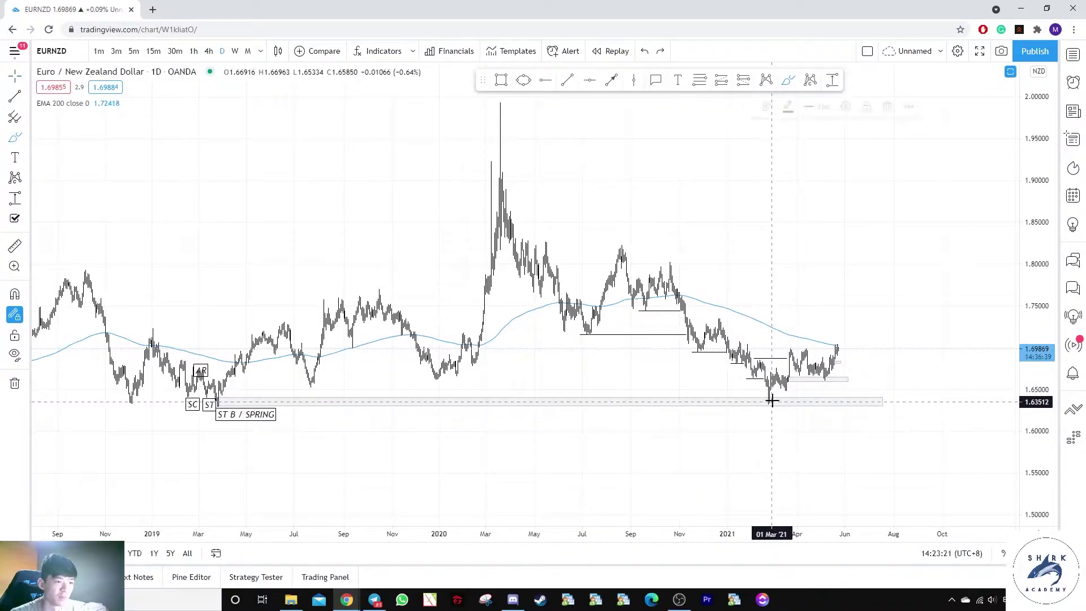
pyautogui.scroll(5, 779, 383)
pyautogui.moveTo(453, 406); pyautogui.dragTo(492, 406)
pyautogui.hotkey('ctrl', 'z')
pyautogui.press('Escape')
# Mark the price action around the large demand zone on the enlarged daily chart, and undo the strokes
pyautogui.moveTo(638, 392); pyautogui.dragTo(905, 255)
pyautogui.scroll(4, 905, 255)
pyautogui.moveTo(1035, 310); pyautogui.dragTo(1036, 254)
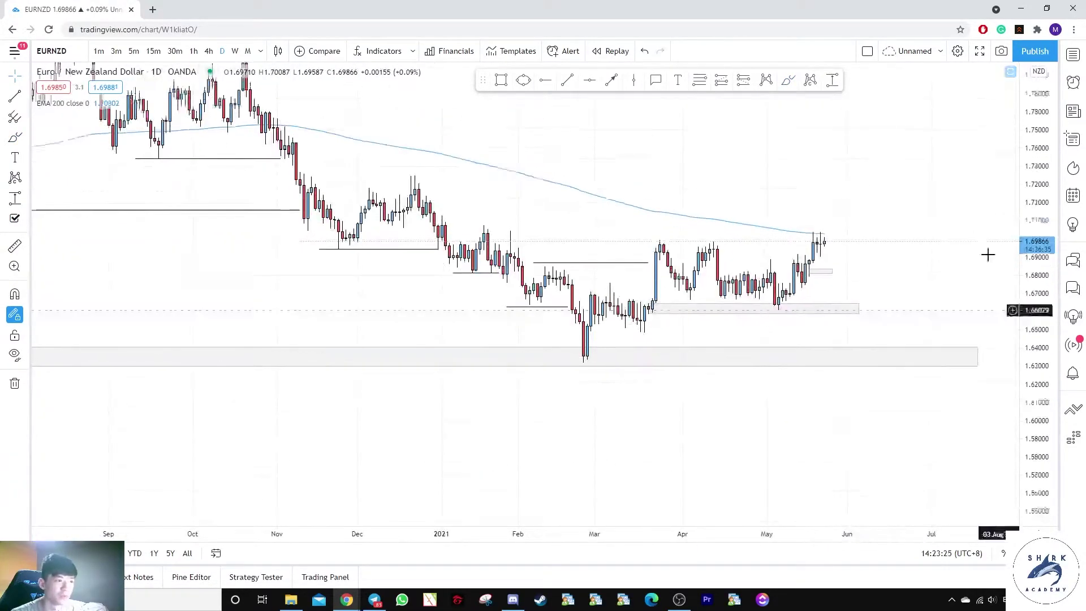
pyautogui.moveTo(614, 371)
pyautogui.mouseDown()
pyautogui.moveTo(562, 368)
pyautogui.moveTo(627, 399)
pyautogui.mouseUp()
pyautogui.hotkey('ctrl', 'z')
pyautogui.moveTo(390, 388); pyautogui.dragTo(362, 387)
pyautogui.hotkey('ctrl', 'z')
# Draw a supply zone rectangle from the early November 2020 candles into the future, spanning about 1.7395 to 1.7556
pyautogui.click(651, 304)
pyautogui.moveTo(1036, 198); pyautogui.dragTo(1004, 242)
pyautogui.press('Escape')
pyautogui.moveTo(877, 183); pyautogui.dragTo(846, 253)
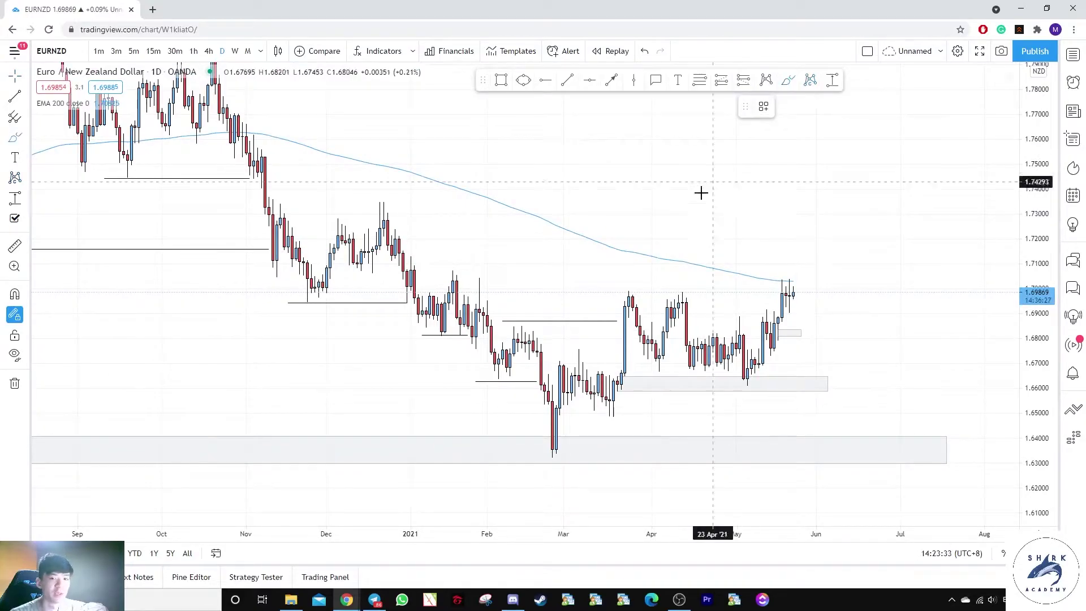
pyautogui.scroll(-2, 701, 193)
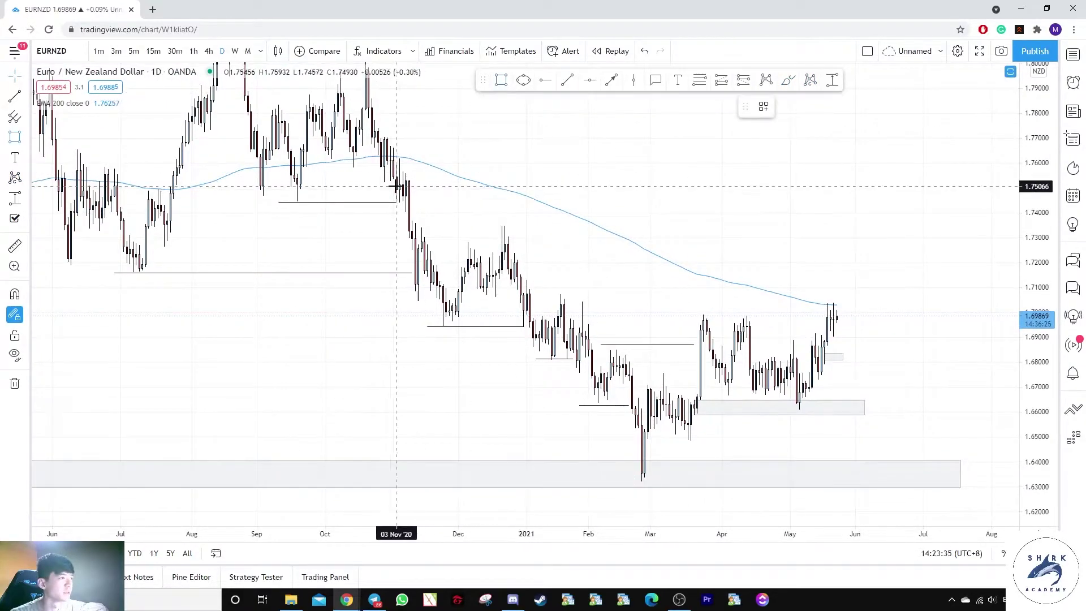
pyautogui.moveTo(406, 173)
pyautogui.mouseDown()
pyautogui.moveTo(406, 213)
pyautogui.moveTo(942, 213)
pyautogui.mouseUp()
pyautogui.moveTo(409, 193); pyautogui.dragTo(432, 194)
pyautogui.click(463, 152)
pyautogui.click(787, 80)
pyautogui.hotkey('ctrl', 'z')
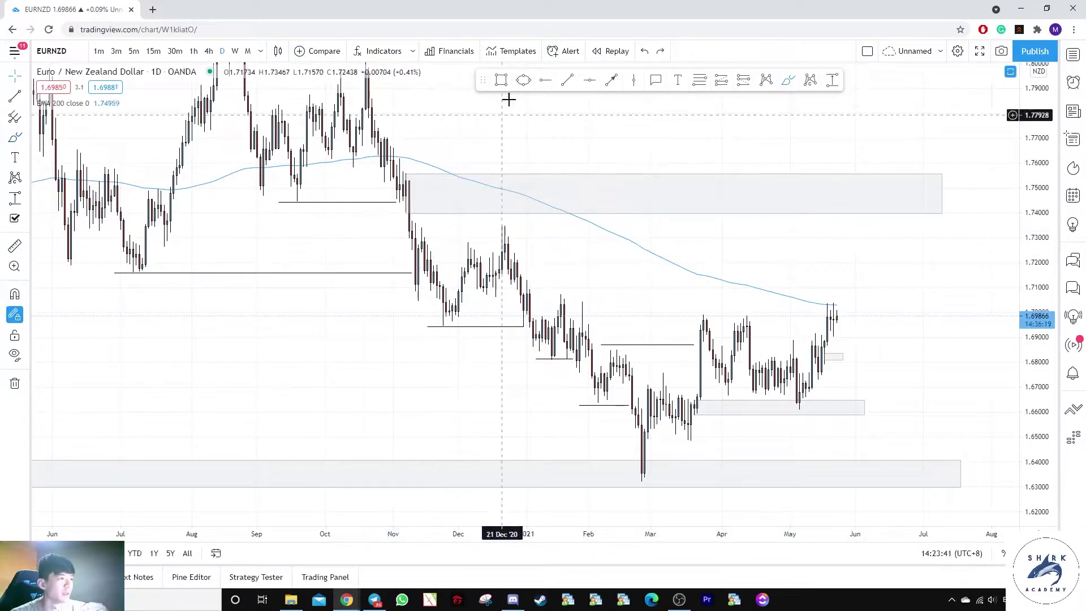
# Draw a thin rectangle directly below the supply zone, spanning about 1.7373 to 1.7397
pyautogui.click(763, 106)
pyautogui.click(766, 176)
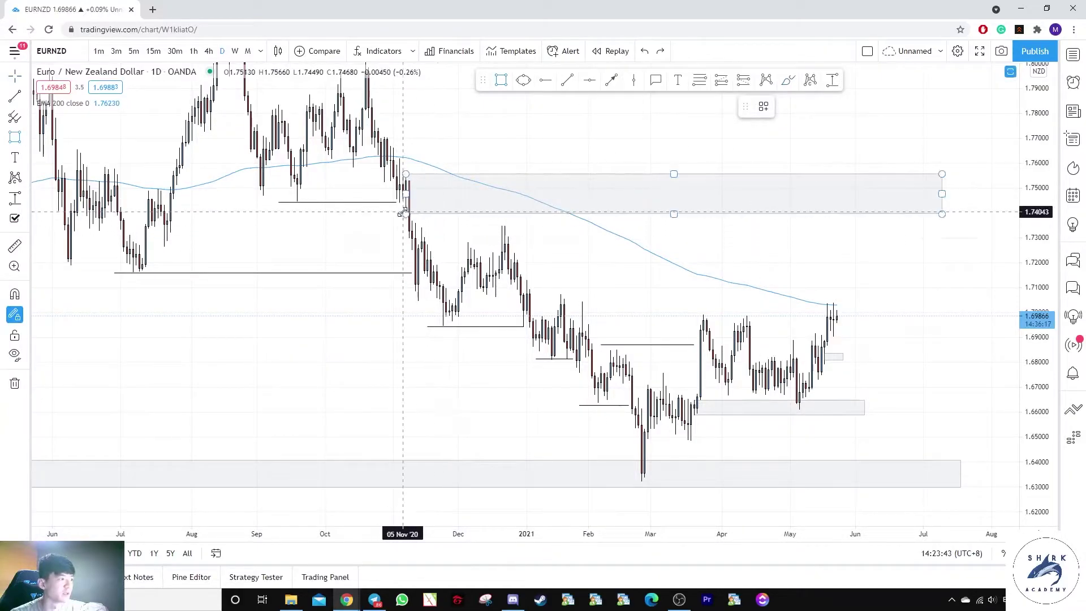
pyautogui.moveTo(405, 214)
pyautogui.mouseDown()
pyautogui.moveTo(958, 221)
pyautogui.moveTo(948, 218)
pyautogui.moveTo(975, 197)
pyautogui.moveTo(966, 218)
pyautogui.moveTo(936, 175)
pyautogui.mouseUp()
# Circle the early 2021 drop into the large demand zone and the rebound from it
pyautogui.moveTo(881, 224); pyautogui.dragTo(958, 287)
pyautogui.moveTo(859, 286)
pyautogui.mouseDown()
pyautogui.moveTo(887, 243)
pyautogui.moveTo(970, 371)
pyautogui.mouseUp()
pyautogui.scroll(-5, 917, 371)
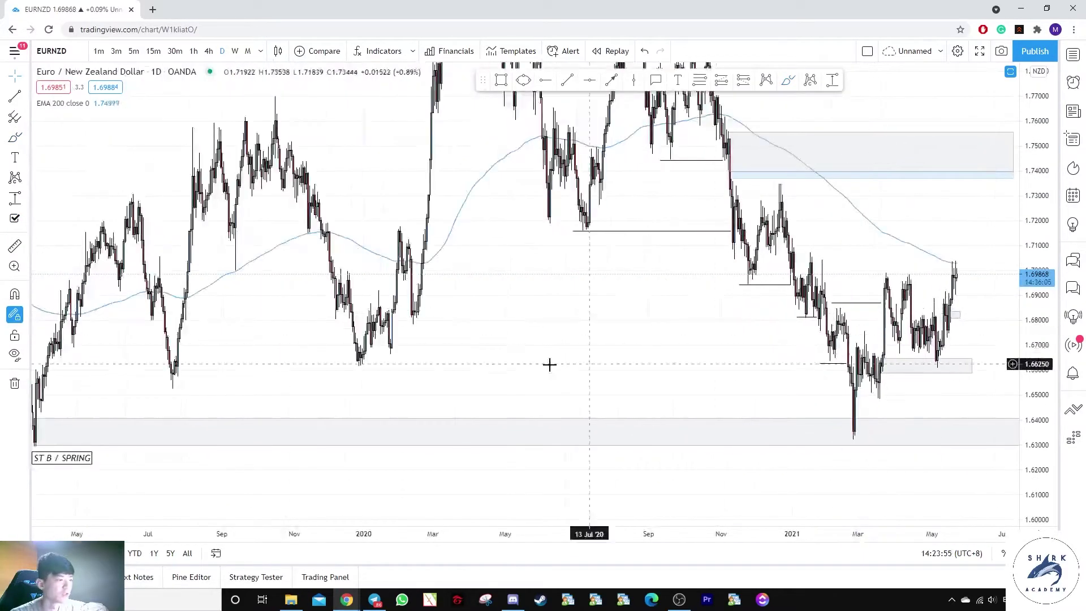
pyautogui.moveTo(945, 316); pyautogui.dragTo(903, 299)
pyautogui.moveTo(874, 339); pyautogui.dragTo(905, 347)
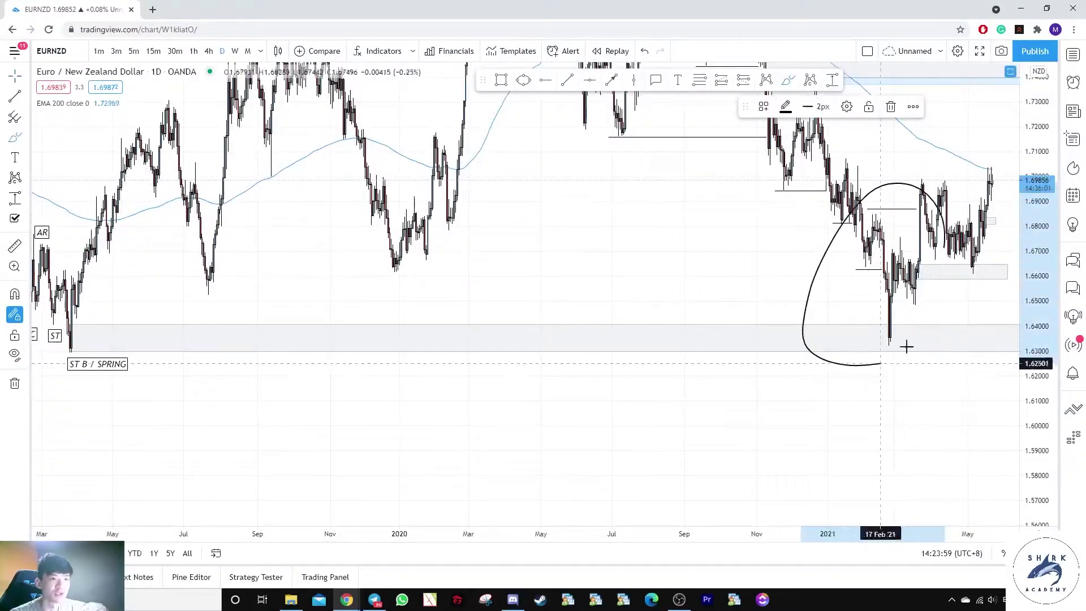
# Examine the early 2019 structure labelled SC, AR, ST and ST B / SPRING at the origin of the demand zone
pyautogui.scroll(5, 558, 427)
pyautogui.moveTo(501, 438); pyautogui.dragTo(657, 457)
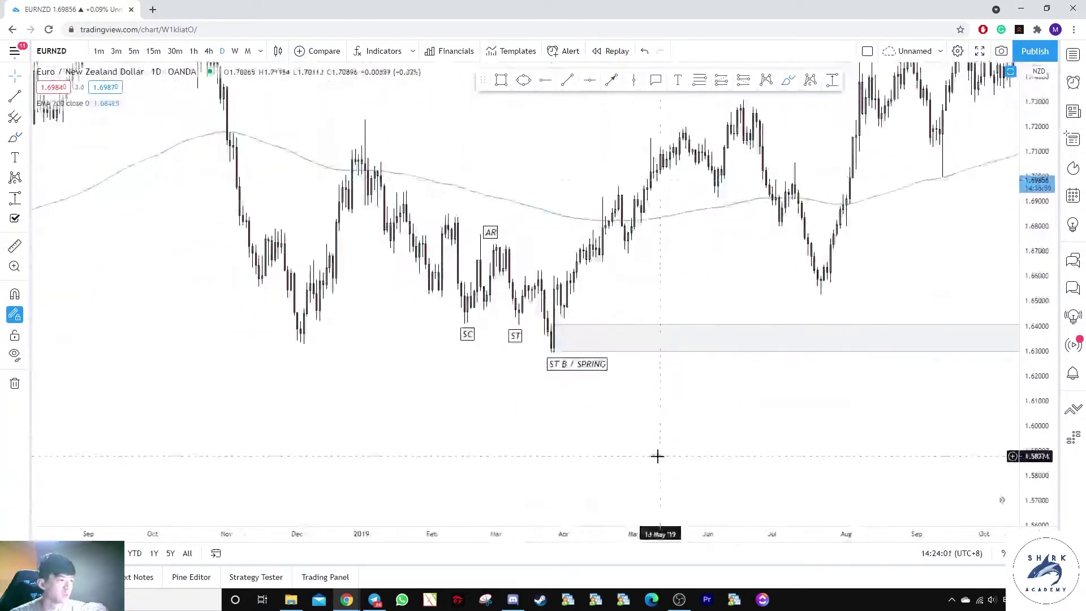
pyautogui.scroll(3, 657, 457)
pyautogui.scroll(5, 623, 301)
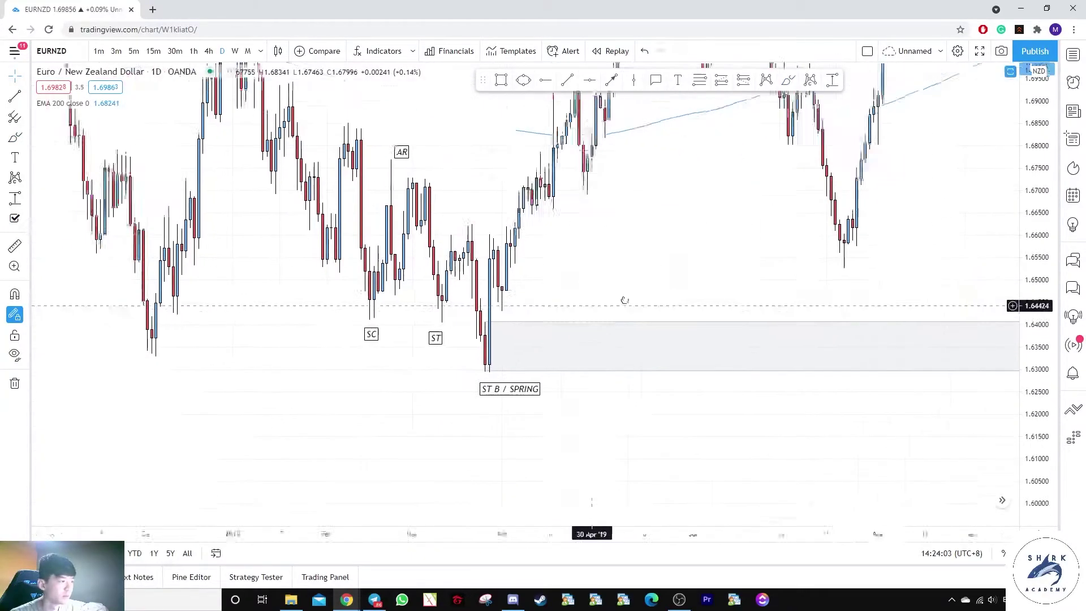
pyautogui.click(398, 363)
pyautogui.click(455, 286)
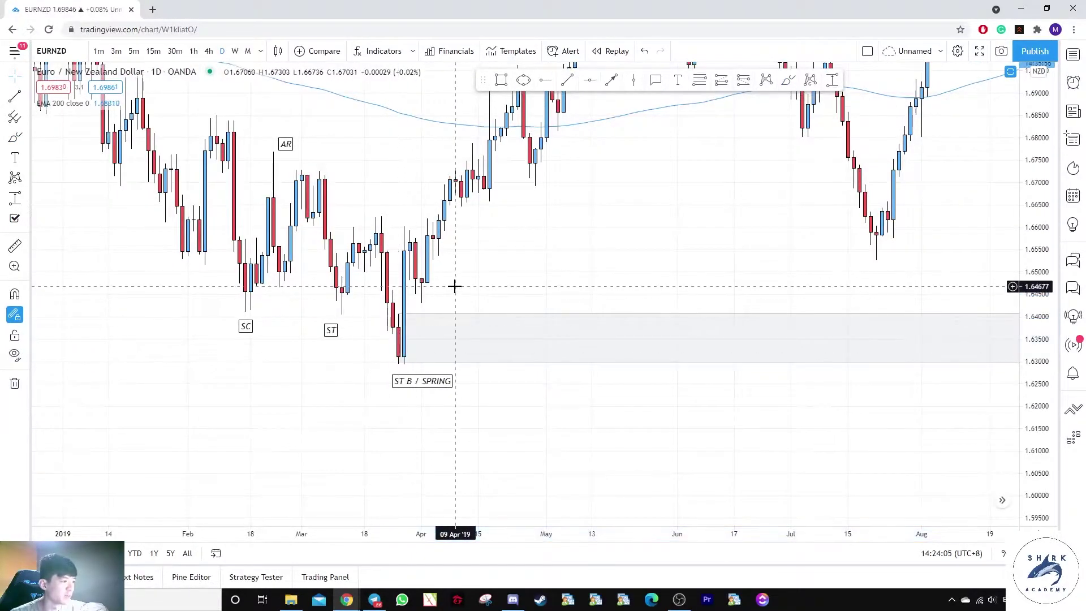
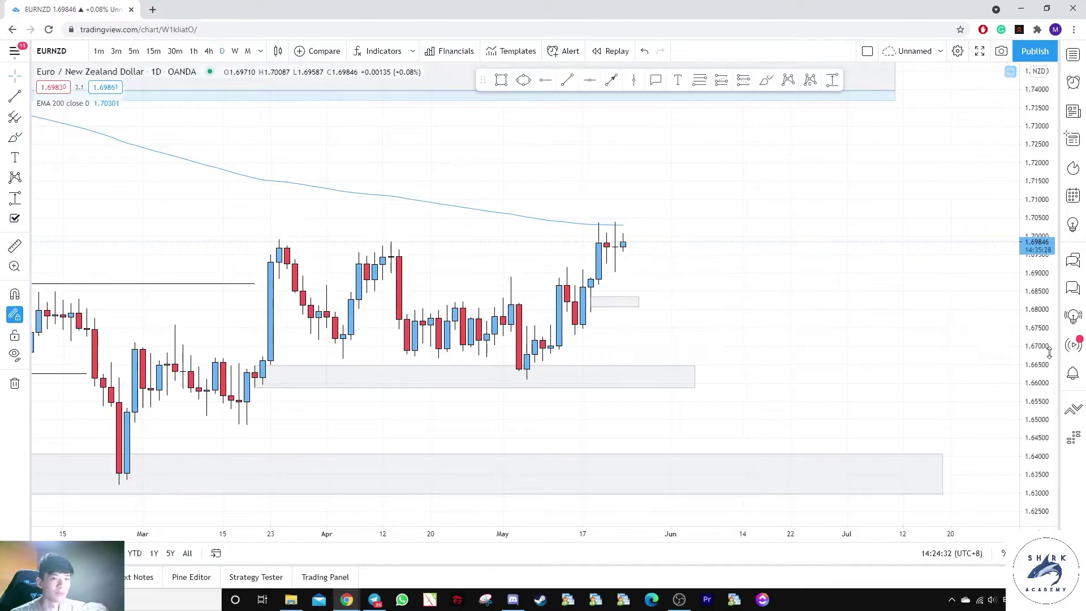
# Circle the May 2021 rally and the mid-May candles beside the small demand zone, and undo each mark
pyautogui.moveTo(1050, 352); pyautogui.dragTo(1046, 206)
pyautogui.click(767, 80)
pyautogui.moveTo(588, 184); pyautogui.dragTo(608, 187)
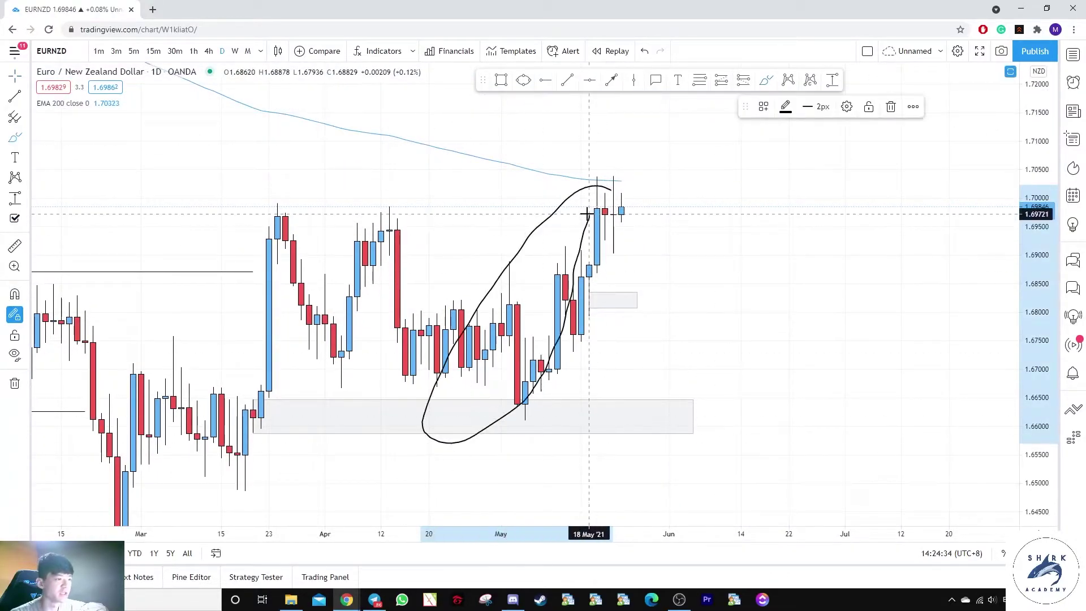
pyautogui.hotkey('ctrl', 'z')
pyautogui.moveTo(547, 346)
pyautogui.mouseDown()
pyautogui.moveTo(537, 413)
pyautogui.moveTo(586, 390)
pyautogui.mouseUp()
pyautogui.hotkey('ctrl', 'z')
pyautogui.moveTo(588, 300); pyautogui.dragTo(582, 262)
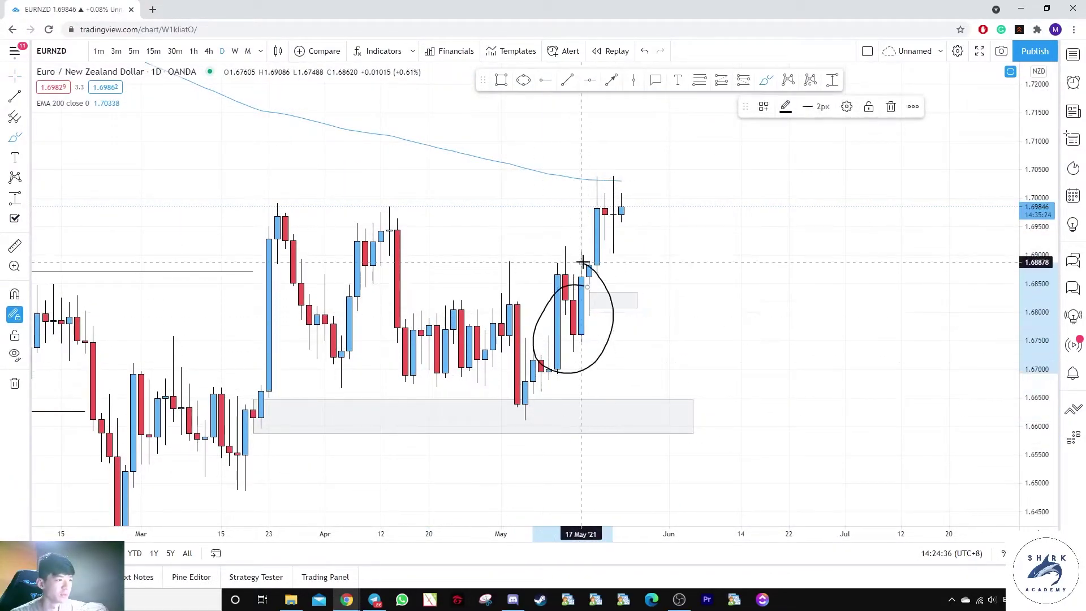
pyautogui.hotkey('ctrl', 'z')
# Switch the EURNZD chart to the 1-hour timeframe and frame the small demand zone with the surrounding price action
pyautogui.click(204, 52)
pyautogui.click(209, 51)
pyautogui.click(194, 51)
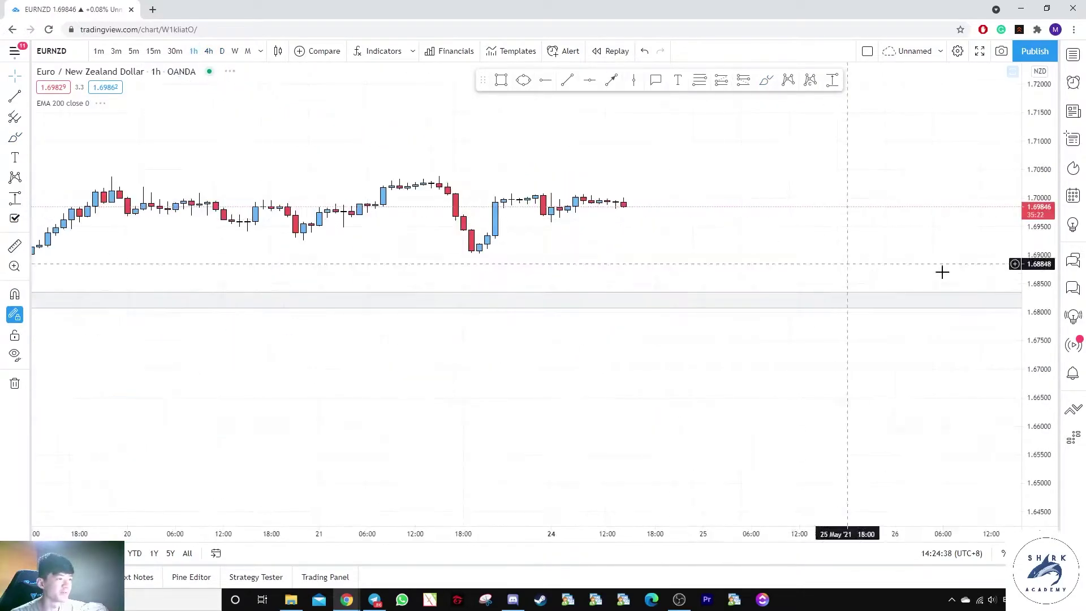
pyautogui.scroll(-4, 591, 291)
pyautogui.moveTo(710, 312); pyautogui.dragTo(553, 362)
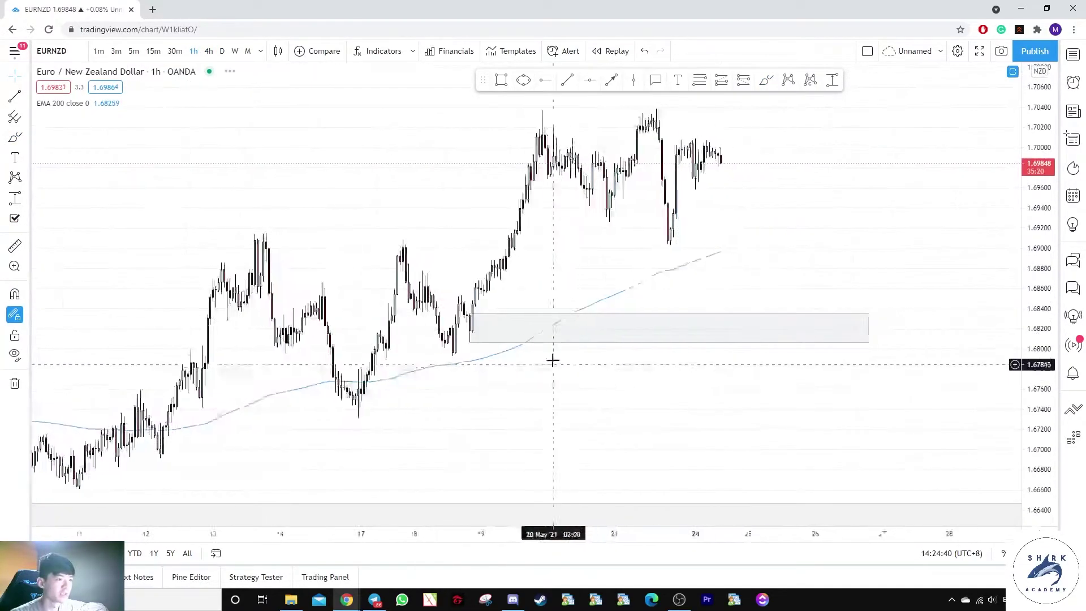
pyautogui.scroll(2, 594, 316)
pyautogui.scroll(-2, 594, 315)
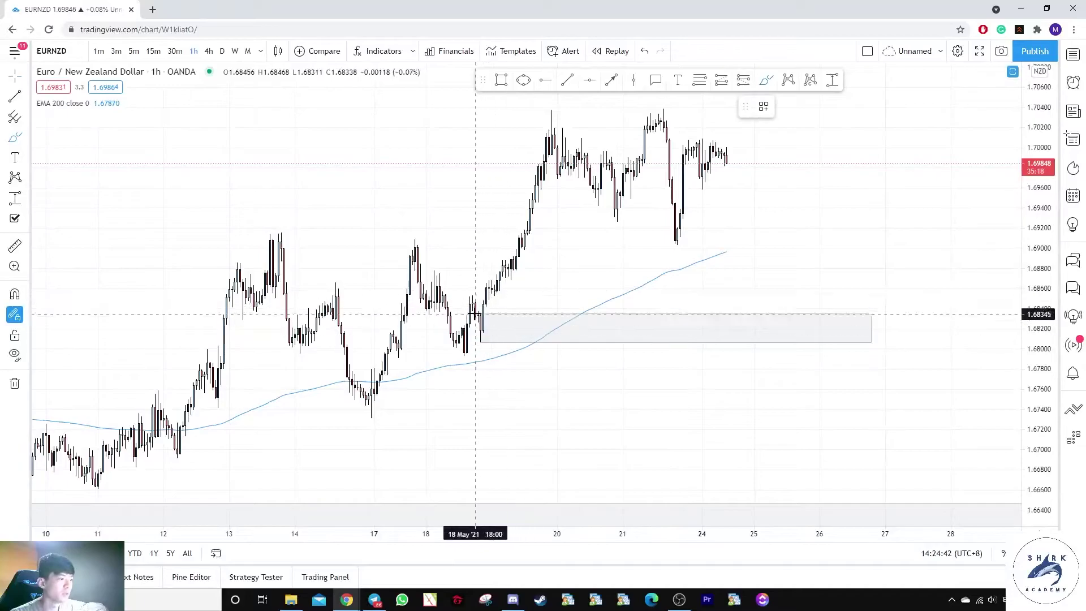
# Trace the swing from the 17 May high down to the 18 May low and up to the 20 May high, and undo it
pyautogui.hotkey('ctrl', 'z')
pyautogui.moveTo(408, 238)
pyautogui.mouseDown()
pyautogui.moveTo(469, 358)
pyautogui.moveTo(541, 103)
pyautogui.mouseUp()
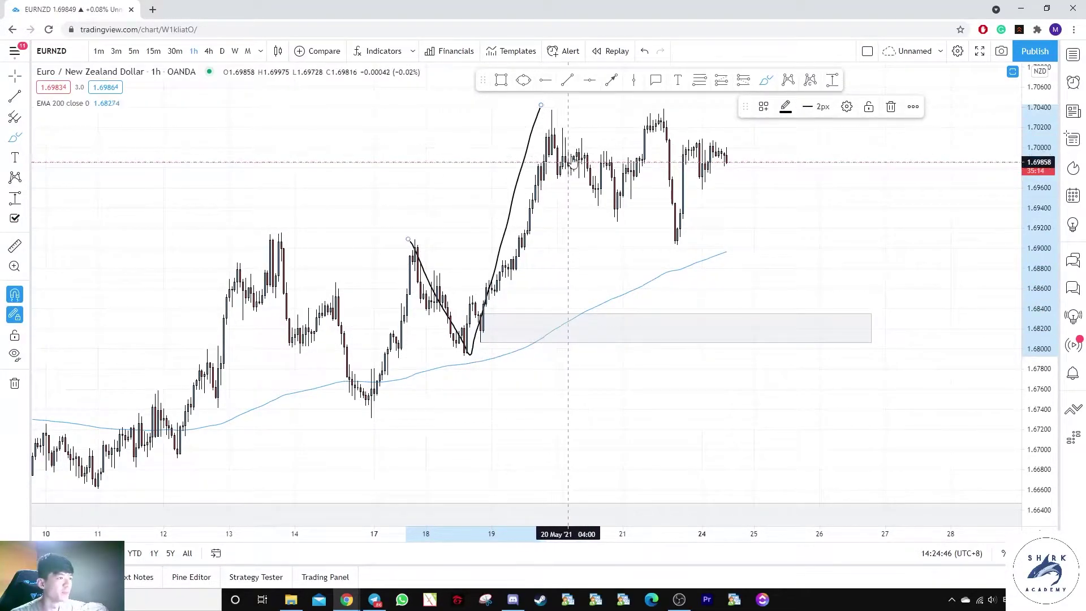
pyautogui.hotkey('ctrl', 'z')
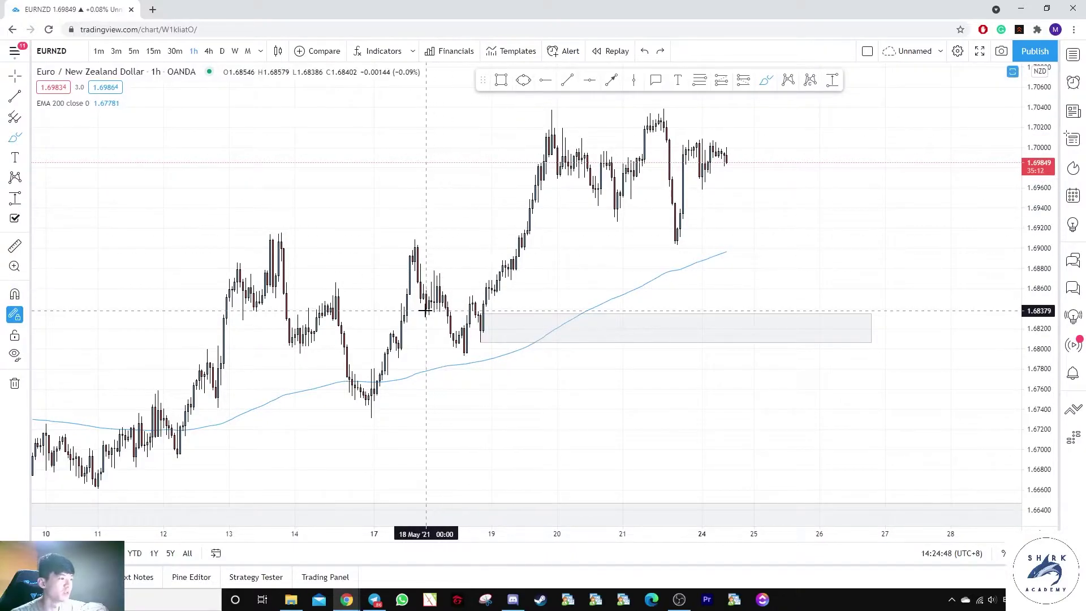
# Underline and circle the minor low at the start of 18 May, and undo the brush marks
pyautogui.moveTo(418, 320); pyautogui.dragTo(426, 325)
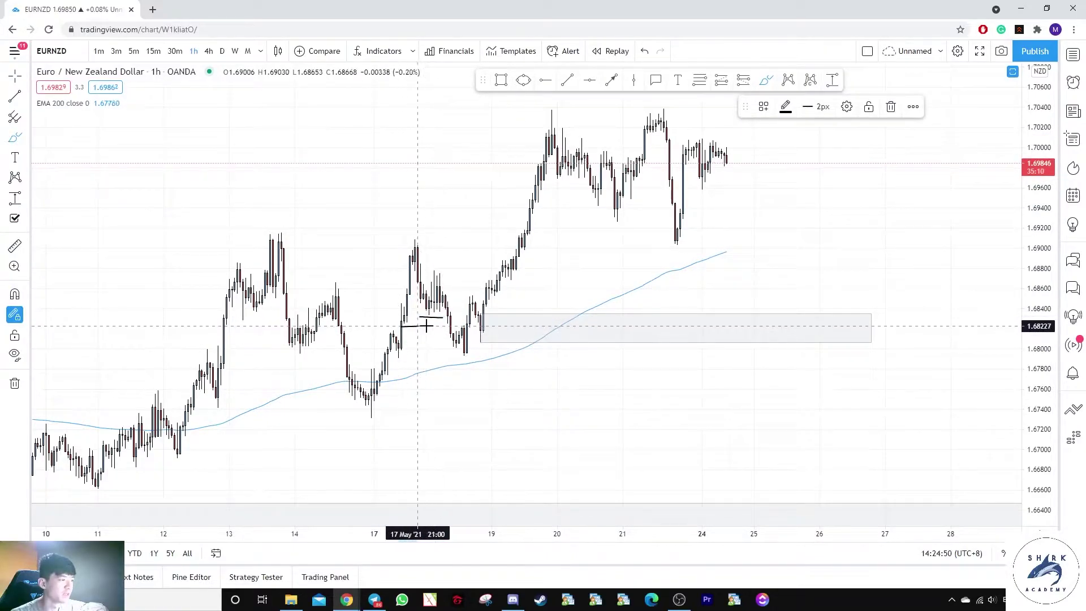
pyautogui.scroll(3, 411, 226)
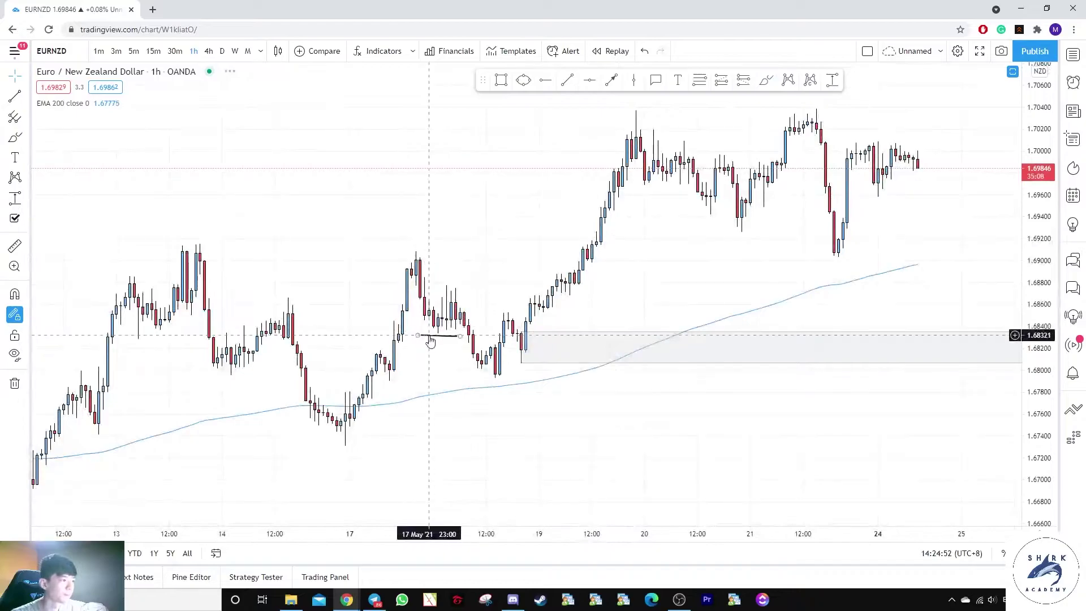
pyautogui.click(771, 81)
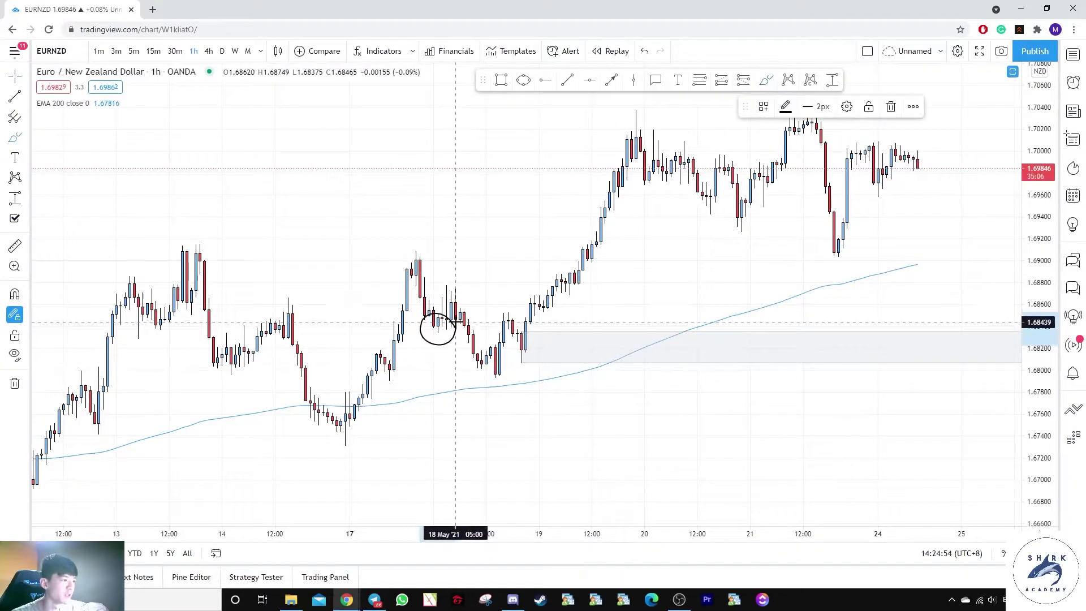
pyautogui.hotkey('ctrl', 'z')
pyautogui.hotkey('ctrl', 'z')
pyautogui.press('Escape')
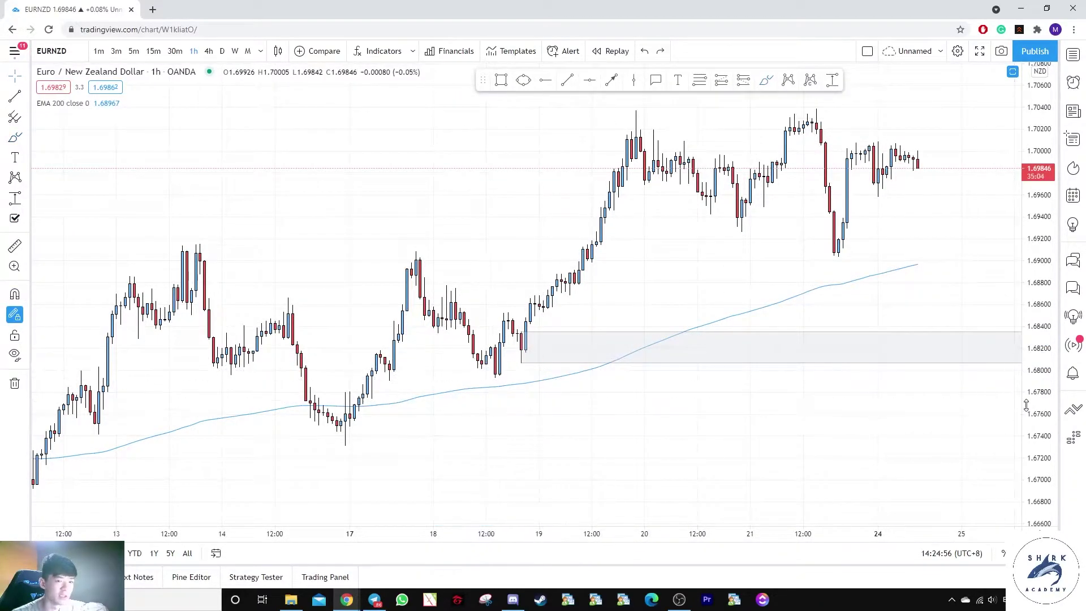
# Draw a horizontal trend line at about 1.6800 beneath the 18 May lows, running from 07:00 to 13:00
pyautogui.moveTo(1028, 405); pyautogui.dragTo(1028, 238)
pyautogui.moveTo(764, 226)
pyautogui.mouseDown()
pyautogui.moveTo(830, 179)
pyautogui.moveTo(857, 113)
pyautogui.mouseUp()
pyautogui.scroll(3, 857, 113)
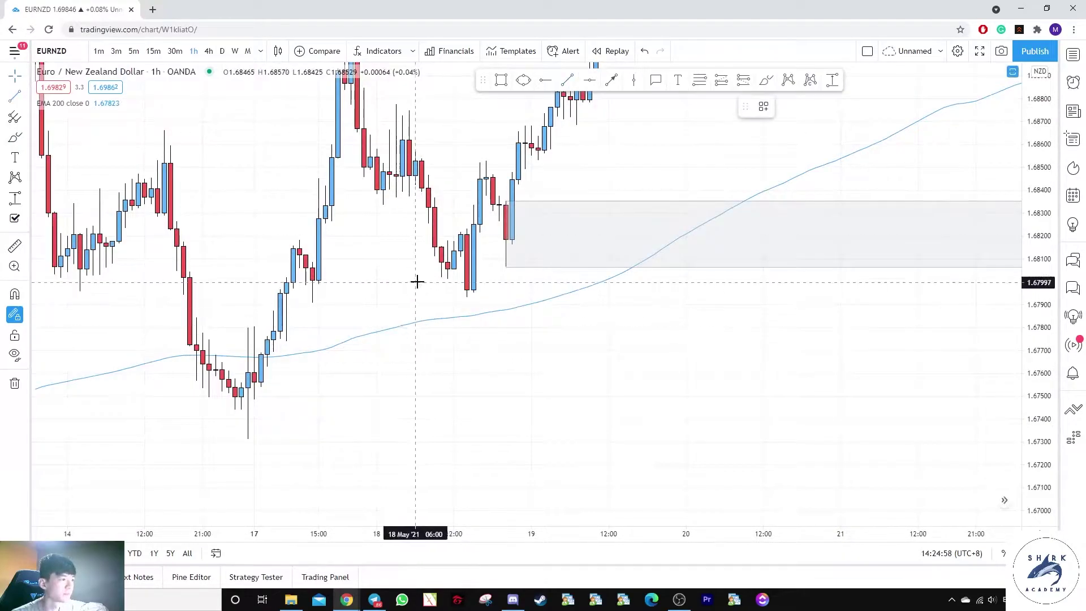
pyautogui.click(459, 282)
pyautogui.moveTo(396, 281); pyautogui.dragTo(422, 282)
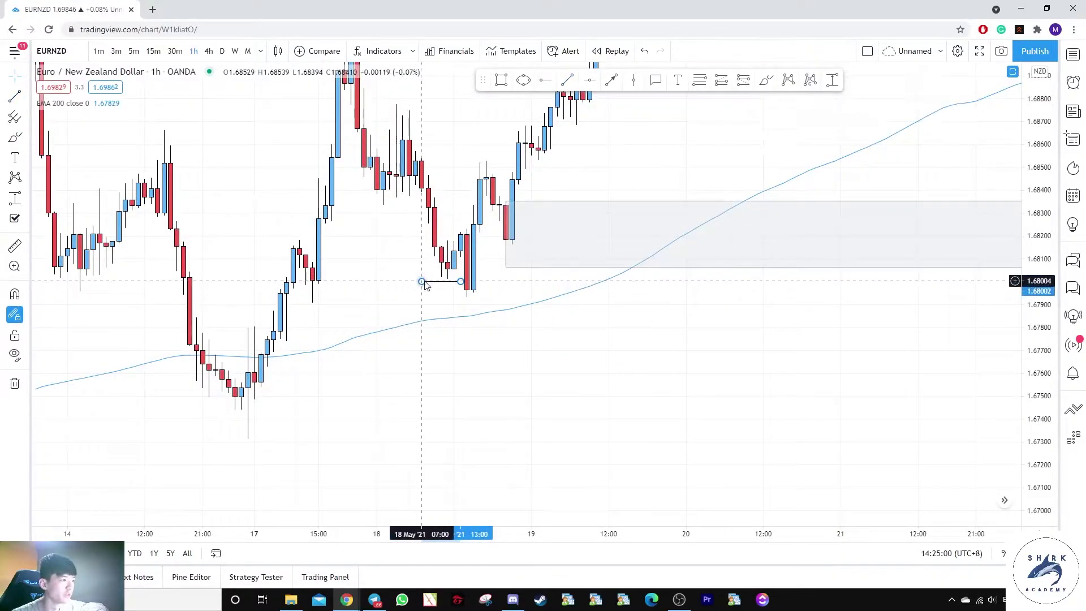
# Sketch the rally from the 18 May 14:00 candle's low up past the 19 May highs with the brush
pyautogui.press('Escape')
pyautogui.click(773, 81)
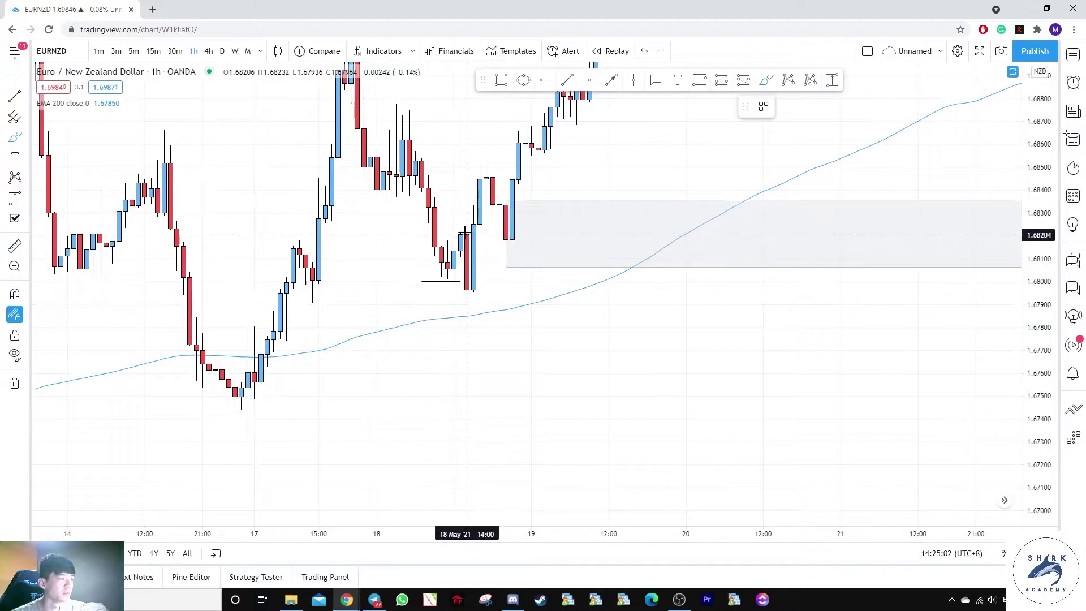
pyautogui.moveTo(466, 233)
pyautogui.mouseDown()
pyautogui.moveTo(468, 296)
pyautogui.moveTo(446, 262)
pyautogui.mouseUp()
pyautogui.hotkey('ctrl', 'z')
pyautogui.moveTo(469, 298)
pyautogui.mouseDown()
pyautogui.moveTo(504, 183)
pyautogui.moveTo(589, 45)
pyautogui.mouseUp()
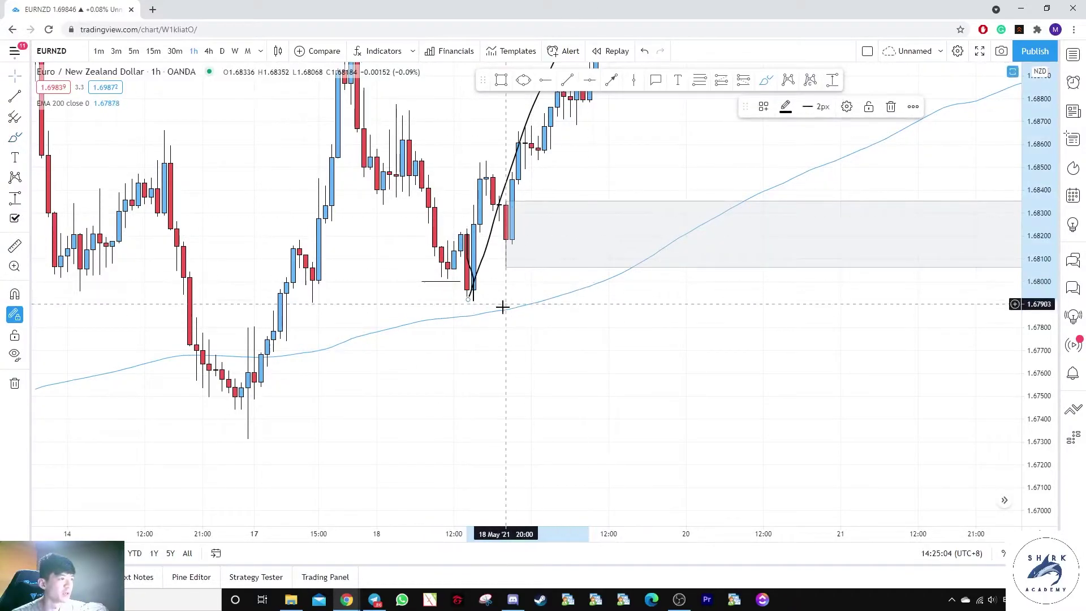
# Delete the rally sketch and the short horizontal trend line beneath the 18 May lows
pyautogui.moveTo(502, 307); pyautogui.dragTo(508, 365)
pyautogui.click(478, 343)
pyautogui.press('Delete')
pyautogui.click(468, 306)
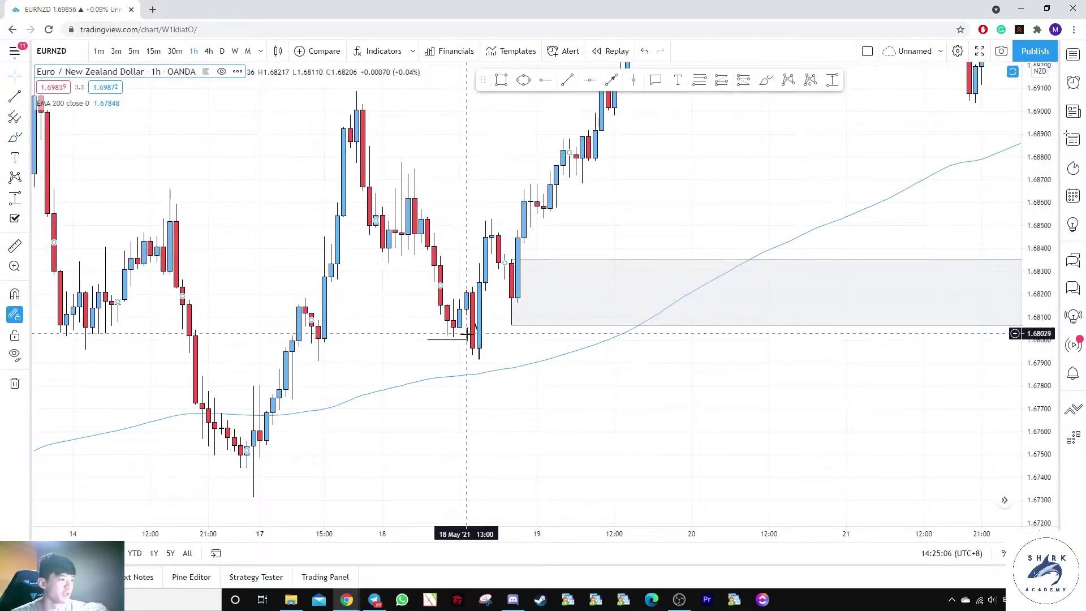
pyautogui.moveTo(470, 294); pyautogui.dragTo(459, 222)
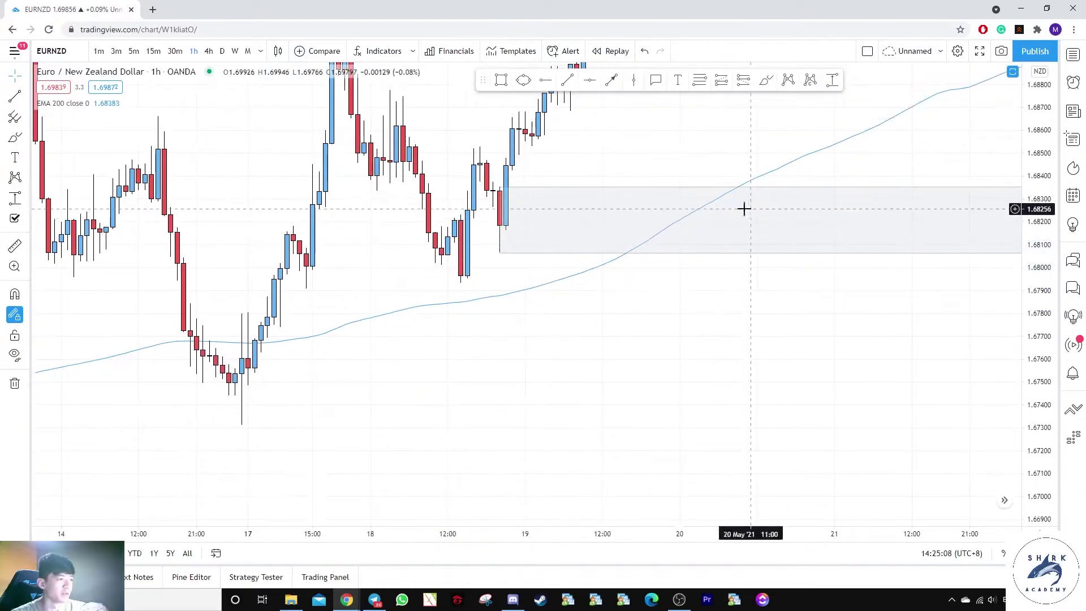
# Examine the 1-hour price action from the mid-May swings through the demand zone's rally to the latest candles
pyautogui.moveTo(1037, 159); pyautogui.dragTo(1038, 311)
pyautogui.moveTo(699, 130); pyautogui.dragTo(694, 202)
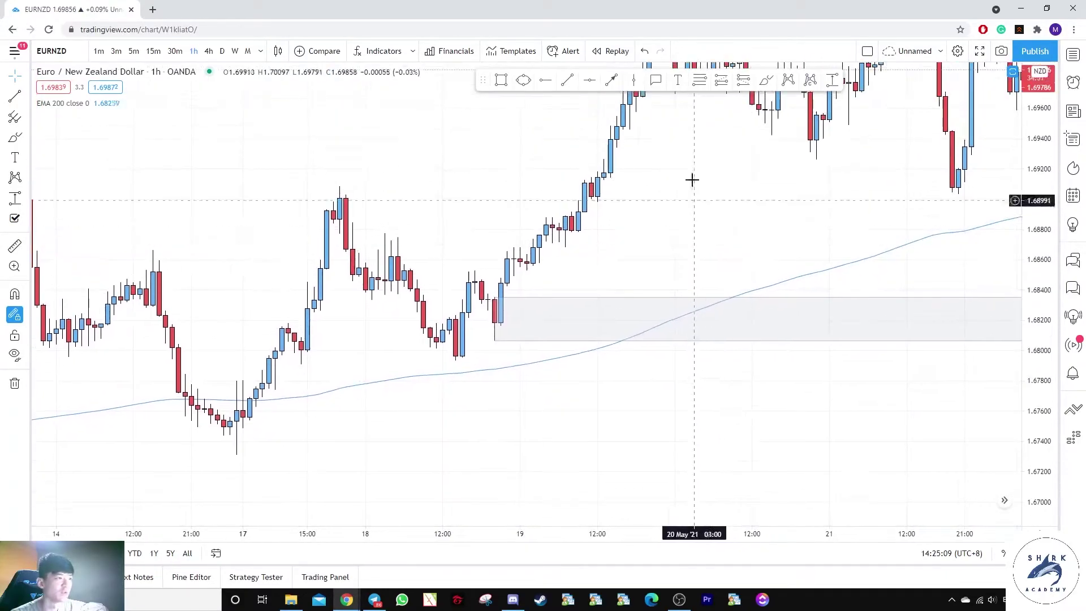
pyautogui.click(755, 334)
pyautogui.click(483, 471)
pyautogui.click(479, 501)
pyautogui.click(621, 470)
pyautogui.scroll(-4, 803, 235)
pyautogui.moveTo(809, 237); pyautogui.dragTo(418, 267)
pyautogui.moveTo(501, 356); pyautogui.dragTo(695, 339)
pyautogui.moveTo(1040, 253); pyautogui.dragTo(1040, 338)
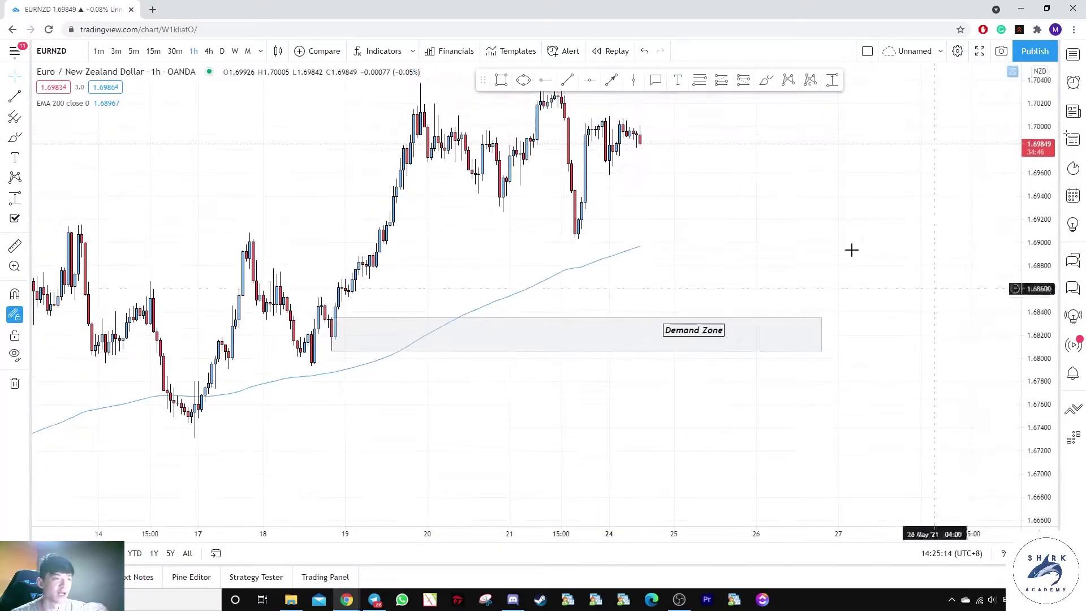
pyautogui.moveTo(686, 177)
pyautogui.mouseDown()
pyautogui.moveTo(713, 237)
pyautogui.moveTo(800, 178)
pyautogui.mouseUp()
pyautogui.scroll(-1, 740, 218)
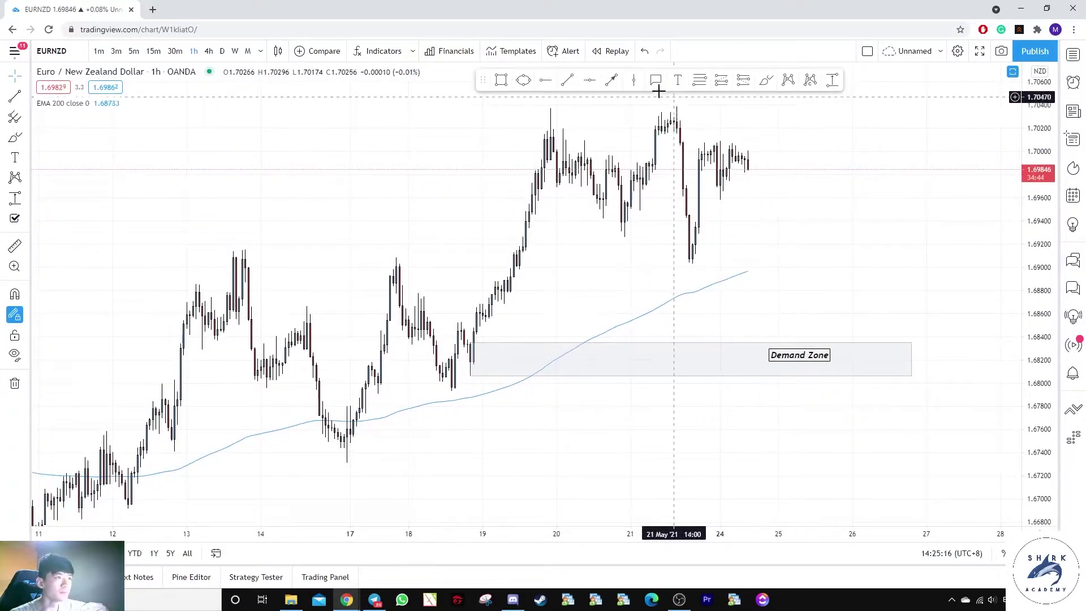
# Draw a horizontal trend line at about 1.6917 above the 13 and 17 May highs, from 13 May 08:00 to 19 May
pyautogui.moveTo(551, 160)
pyautogui.mouseDown()
pyautogui.moveTo(518, 354)
pyautogui.moveTo(575, 132)
pyautogui.mouseUp()
pyautogui.hotkey('ctrl', 'z')
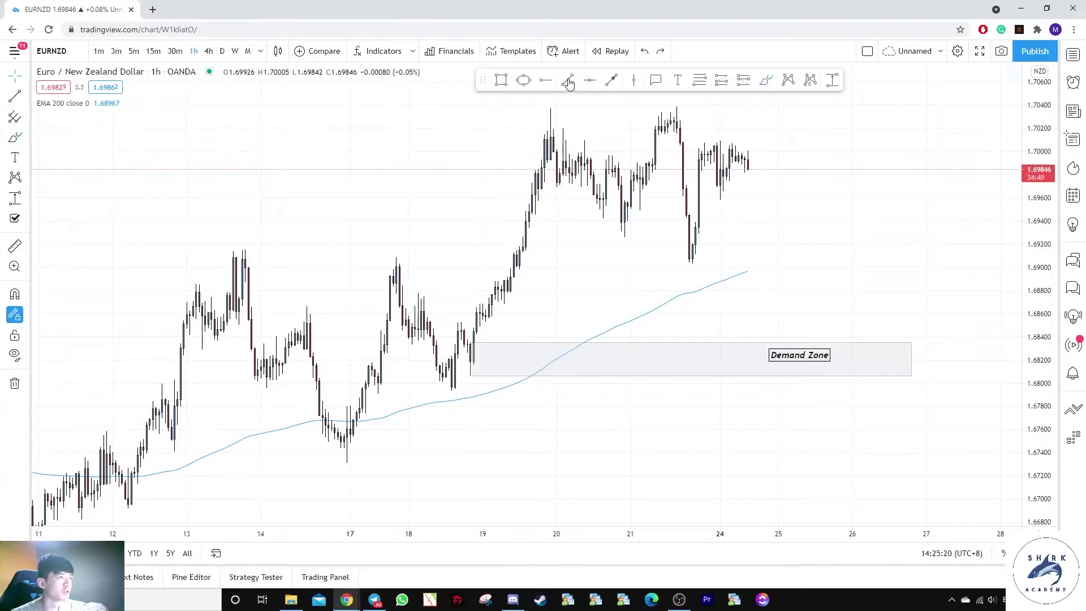
pyautogui.keyDown('shift'); pyautogui.click(205, 242); pyautogui.keyUp('shift')
pyautogui.press('Escape')
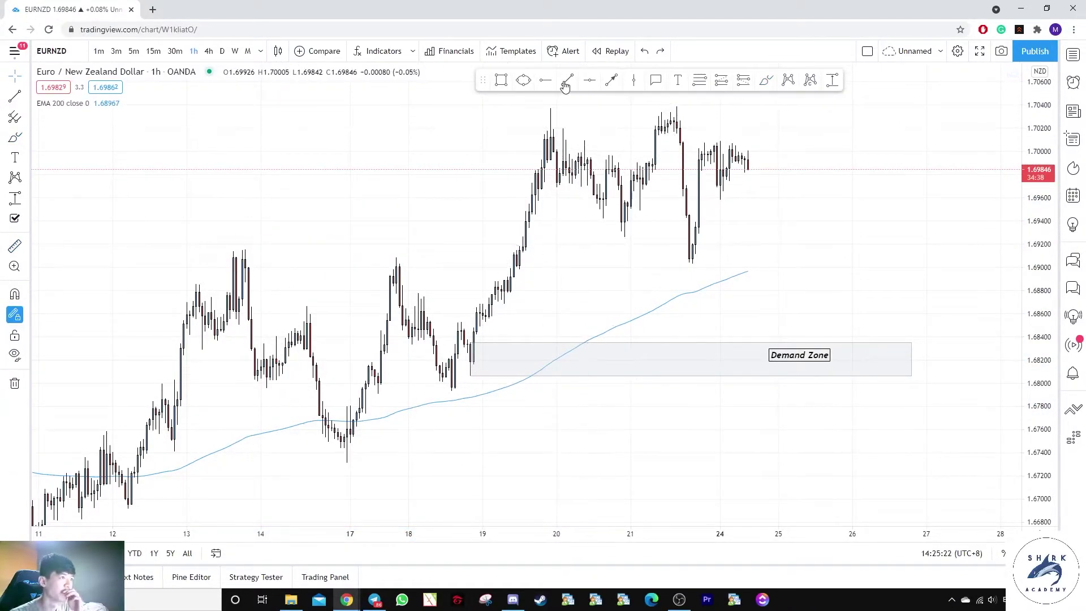
pyautogui.click(211, 247)
pyautogui.keyDown('shift'); pyautogui.click(483, 245); pyautogui.keyUp('shift')
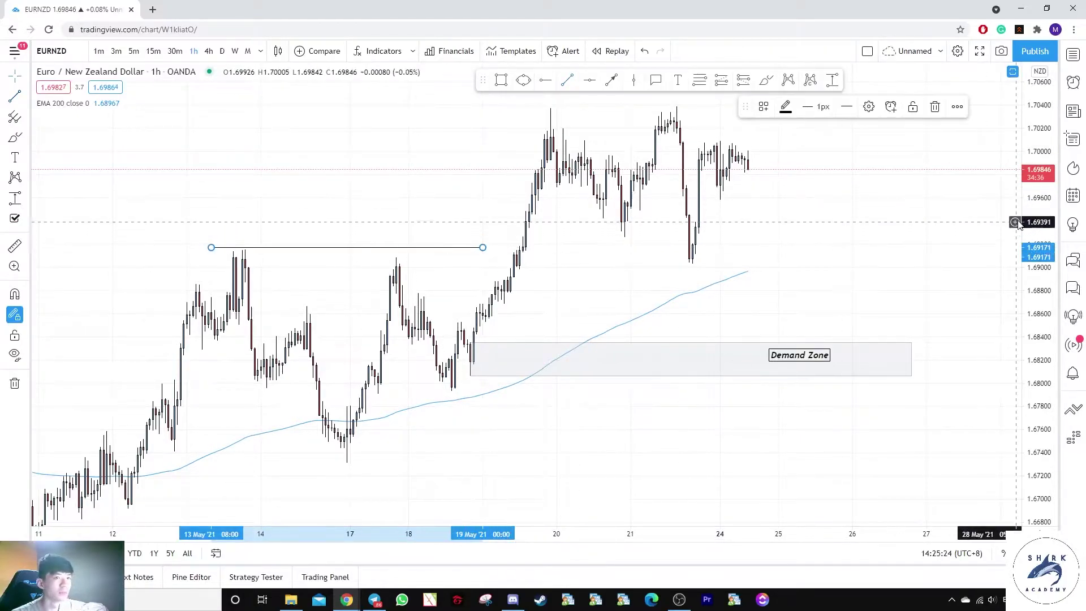
# Mark the 21 May high with brush strokes, and undo them
pyautogui.moveTo(1031, 223); pyautogui.dragTo(1031, 274)
pyautogui.moveTo(873, 247); pyautogui.dragTo(841, 298)
pyautogui.click(762, 83)
pyautogui.moveTo(747, 189)
pyautogui.mouseDown()
pyautogui.moveTo(894, 326)
pyautogui.moveTo(630, 141)
pyautogui.mouseUp()
pyautogui.hotkey('ctrl', 'z')
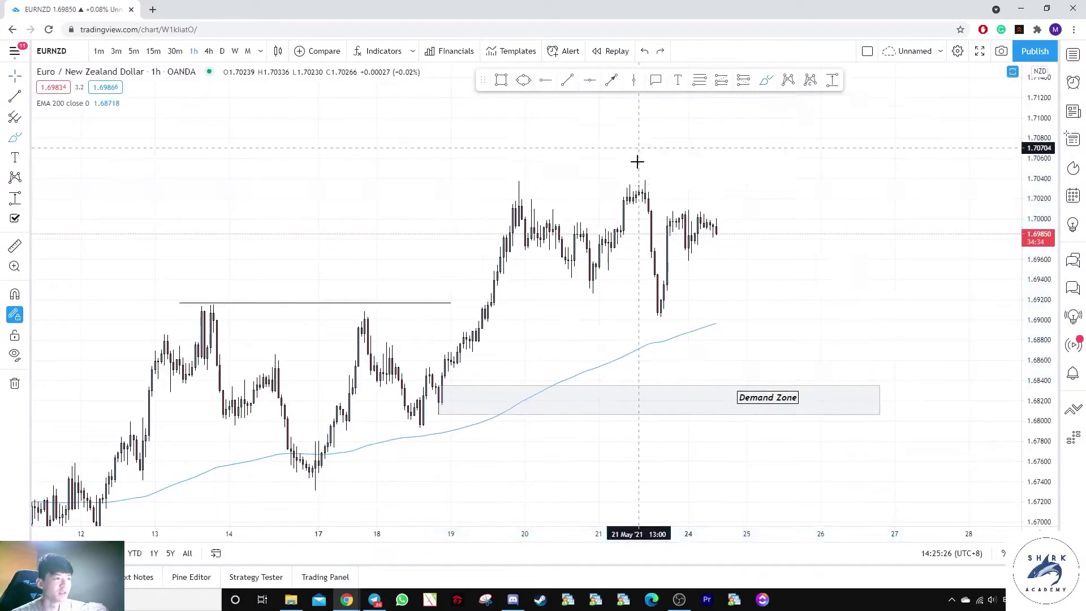
pyautogui.moveTo(657, 191); pyautogui.dragTo(637, 184)
pyautogui.hotkey('ctrl', 'z')
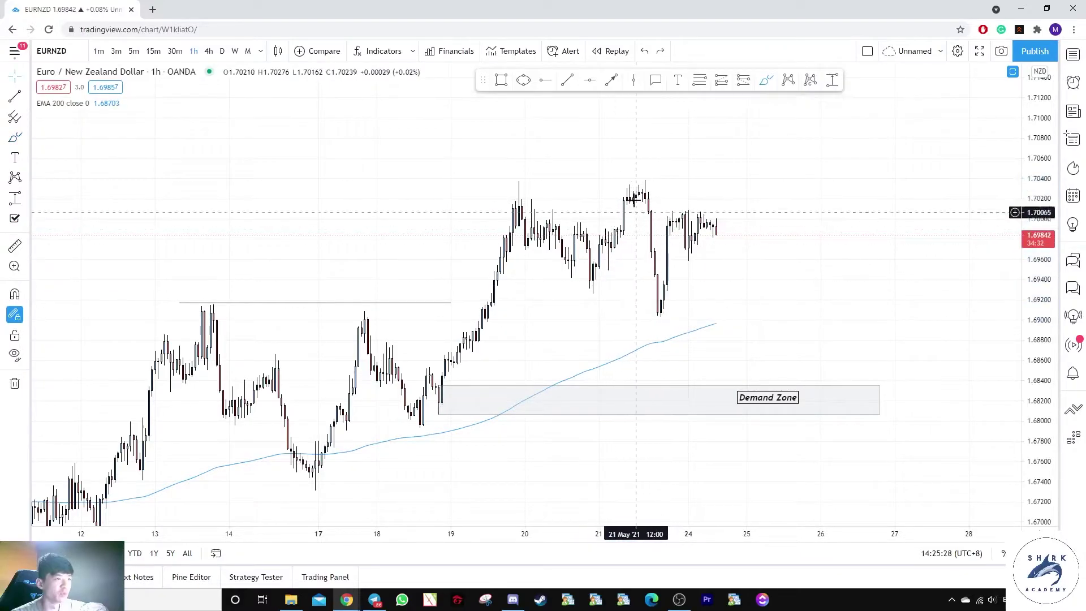
# Draw a horizontal trend line at about 1.6923 beneath the minor low, running from 20 May 09:00 to 21 May 08:00
pyautogui.moveTo(551, 296); pyautogui.dragTo(626, 296)
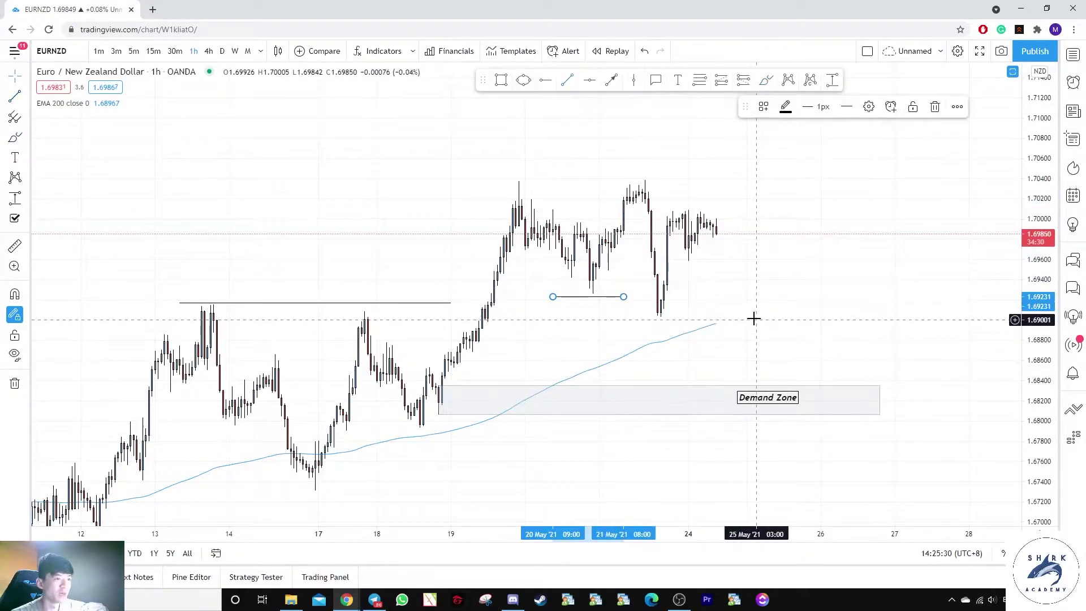
pyautogui.scroll(2, 754, 317)
pyautogui.moveTo(766, 171); pyautogui.dragTo(758, 198)
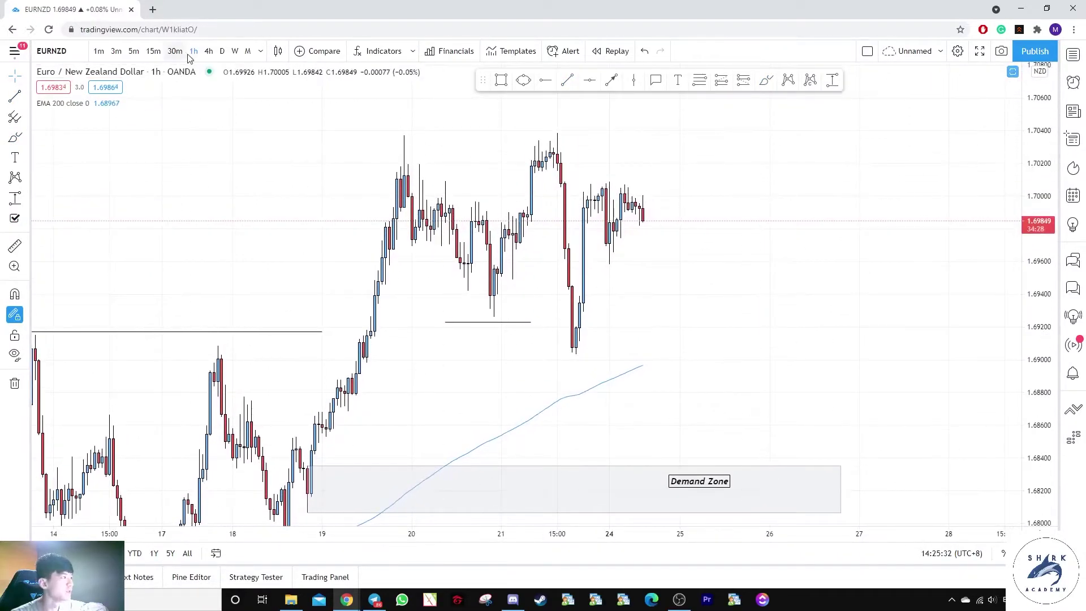
# Switch to the 4-hour timeframe and draw a grey supply zone from about 1.6971 to 1.7038, spanning 21 May 05:00 to about 31 May
pyautogui.click(208, 51)
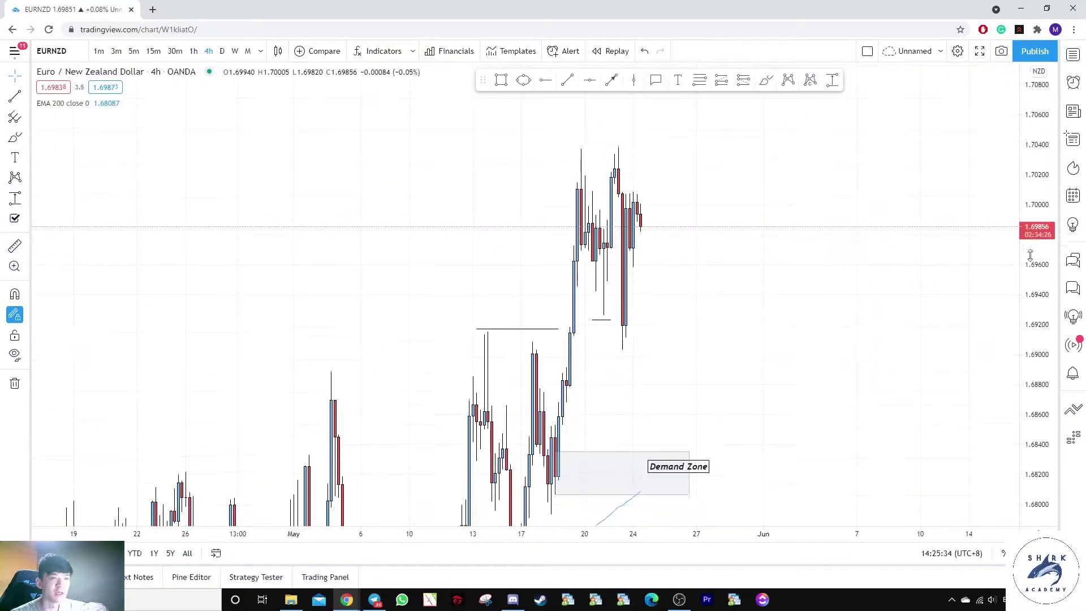
pyautogui.scroll(4, 769, 181)
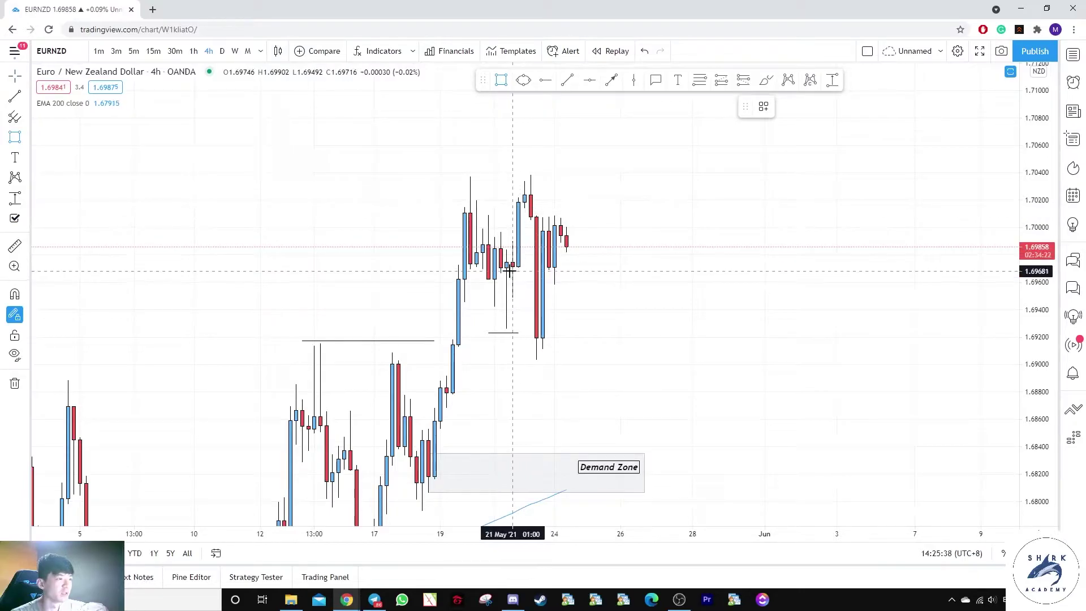
pyautogui.moveTo(518, 267); pyautogui.dragTo(627, 173)
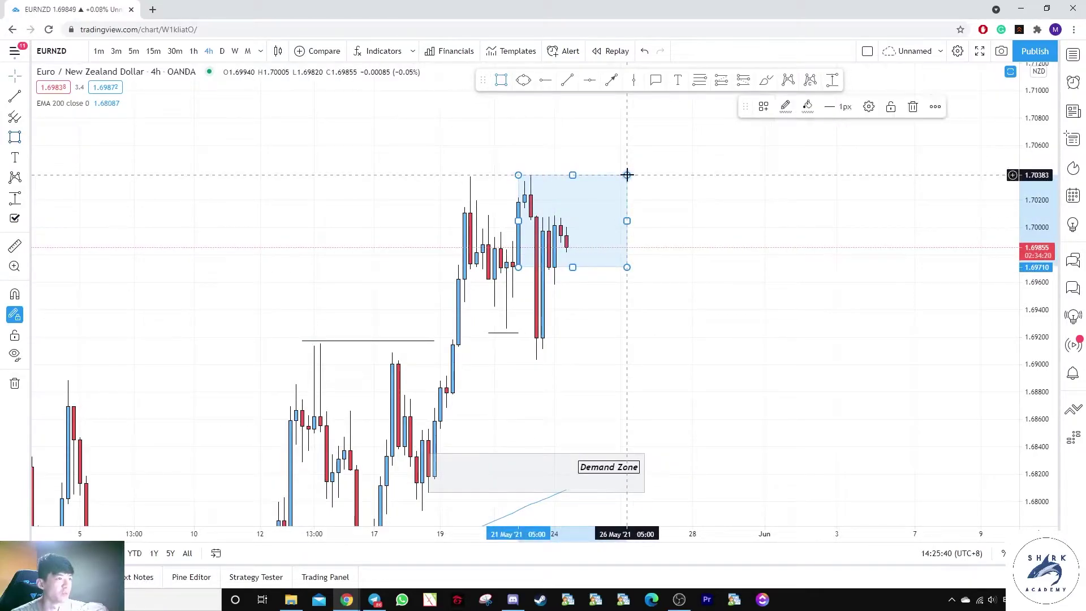
pyautogui.rightClick(627, 175)
pyautogui.moveTo(668, 189)
pyautogui.click(750, 272)
pyautogui.moveTo(628, 221); pyautogui.dragTo(729, 212)
pyautogui.click(757, 157)
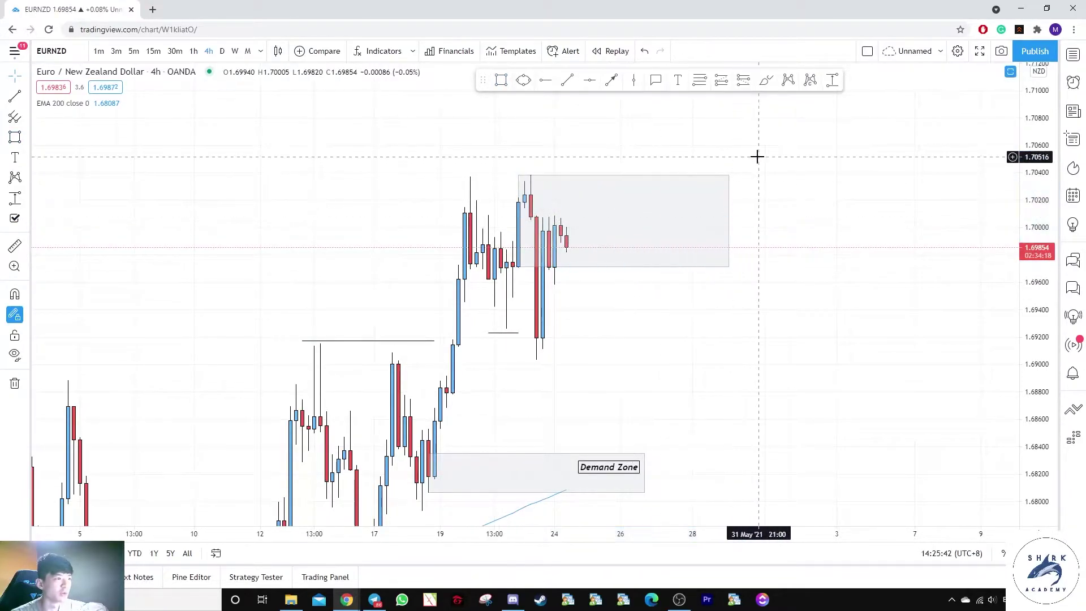
# Sketch a projected drop from the latest candle in the supply zone down to about 1.6890, and undo it
pyautogui.moveTo(583, 220)
pyautogui.mouseDown()
pyautogui.moveTo(562, 274)
pyautogui.moveTo(558, 211)
pyautogui.moveTo(577, 213)
pyautogui.mouseUp()
pyautogui.hotkey('ctrl', 'z')
pyautogui.hotkey('ctrl', 'z')
pyautogui.moveTo(621, 336); pyautogui.dragTo(671, 247)
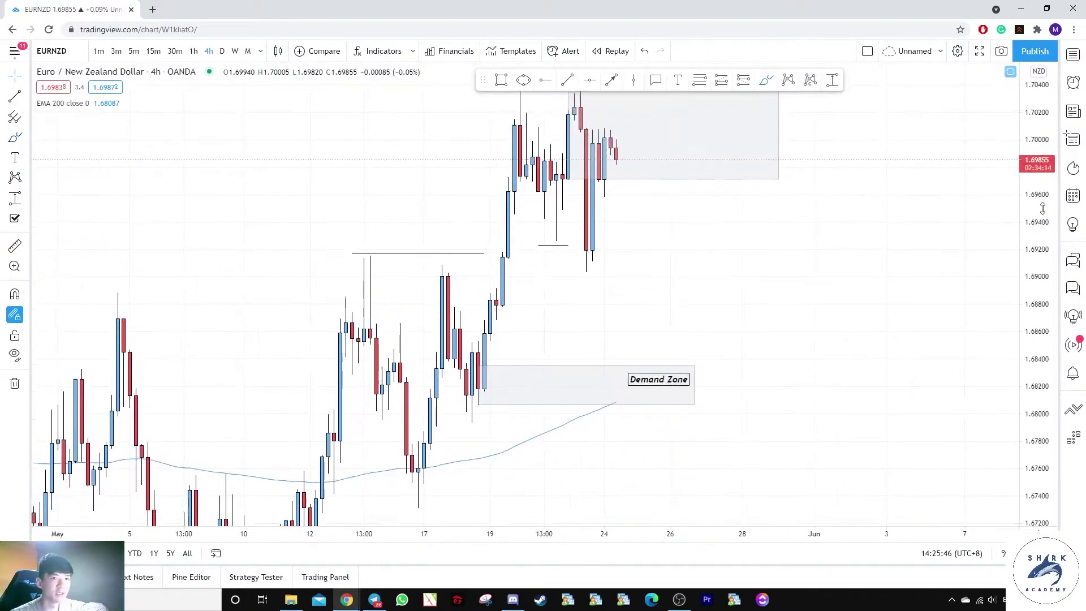
pyautogui.moveTo(1042, 209); pyautogui.dragTo(1042, 283)
pyautogui.click(767, 81)
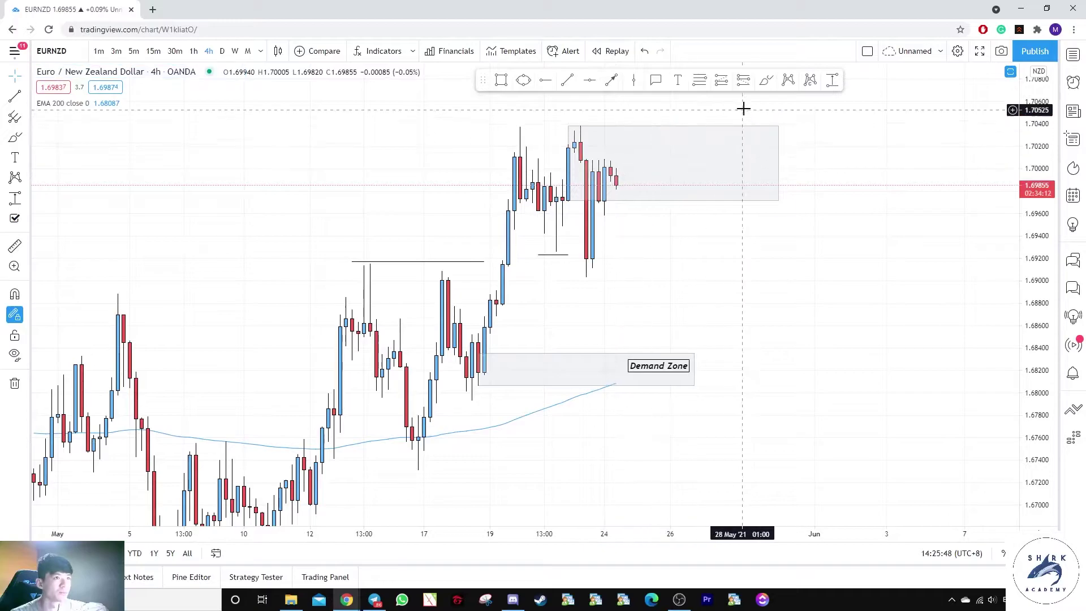
pyautogui.click(766, 80)
pyautogui.moveTo(617, 182); pyautogui.dragTo(653, 293)
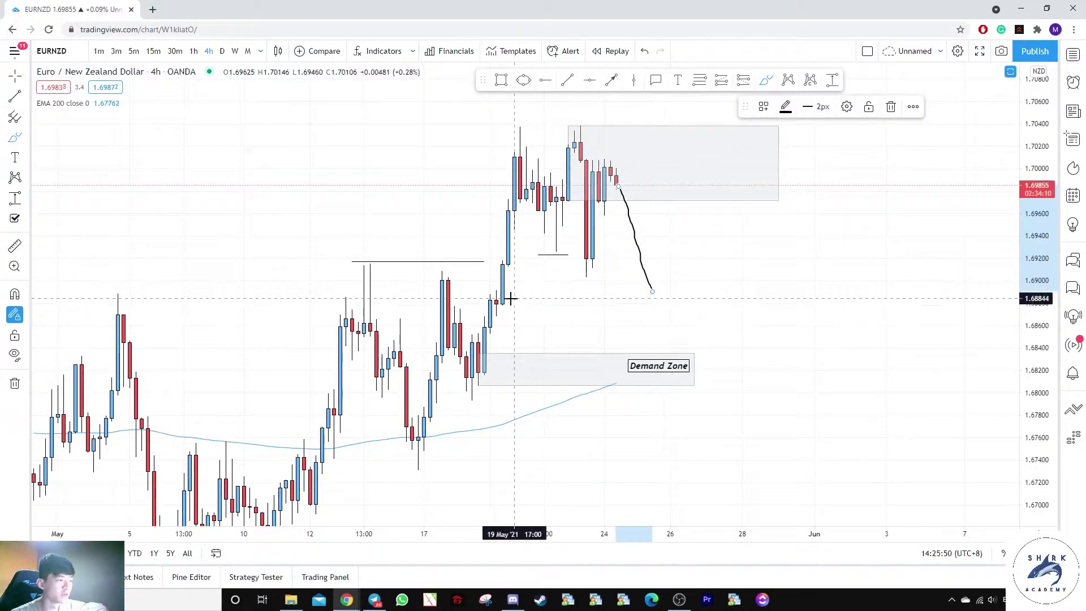
pyautogui.hotkey('ctrl', 'z')
# Draw a grey demand zone from about 1.6890 down to 1.6868, starting at the 19 May 05:00 candle
pyautogui.click(501, 80)
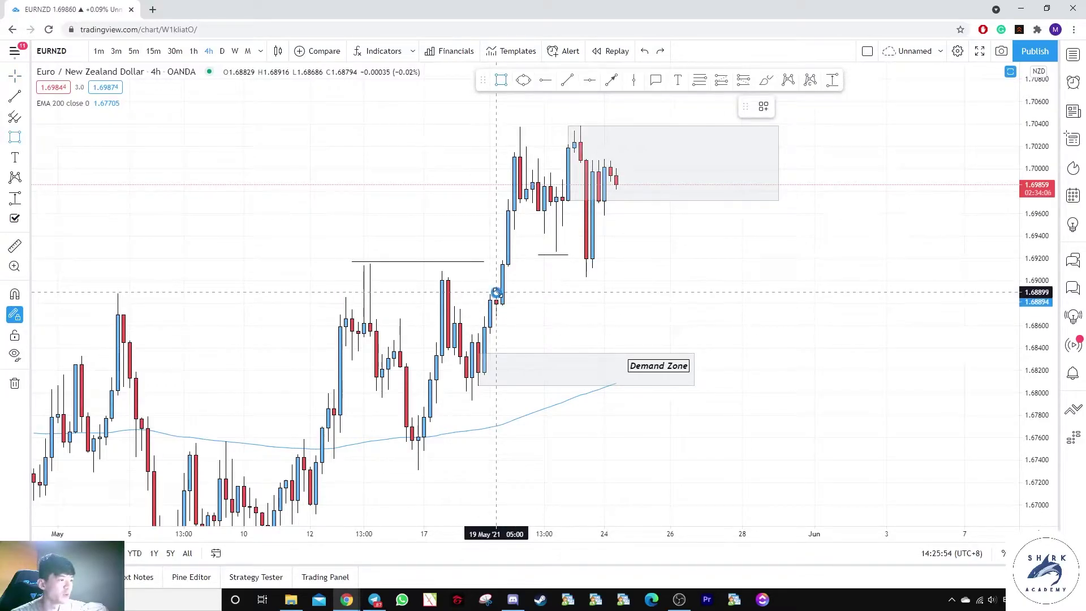
pyautogui.moveTo(496, 293)
pyautogui.mouseDown()
pyautogui.moveTo(502, 303)
pyautogui.moveTo(711, 314)
pyautogui.mouseUp()
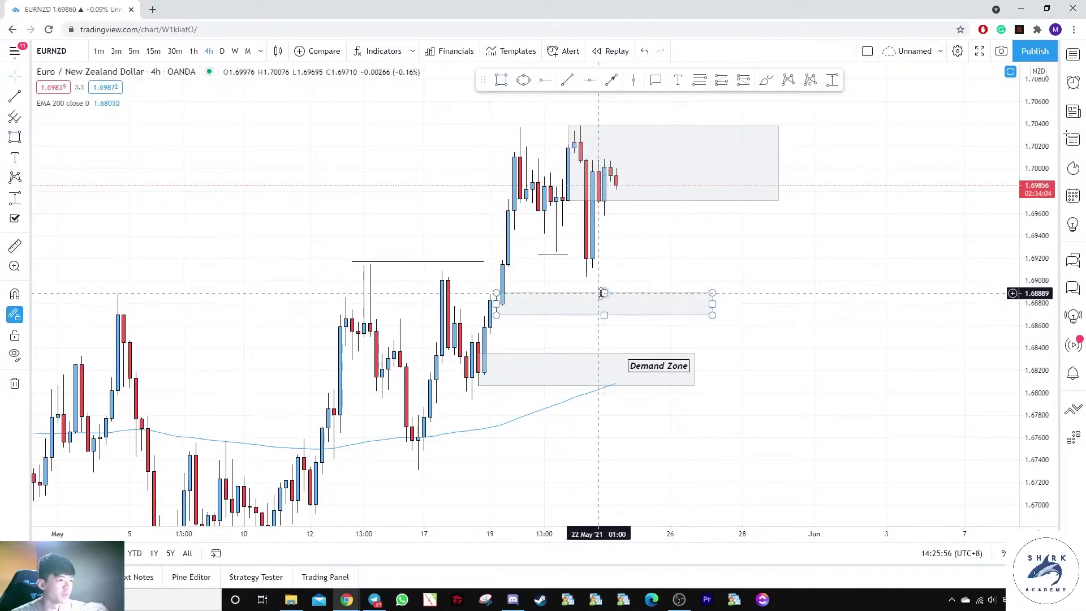
pyautogui.moveTo(602, 293); pyautogui.dragTo(609, 317)
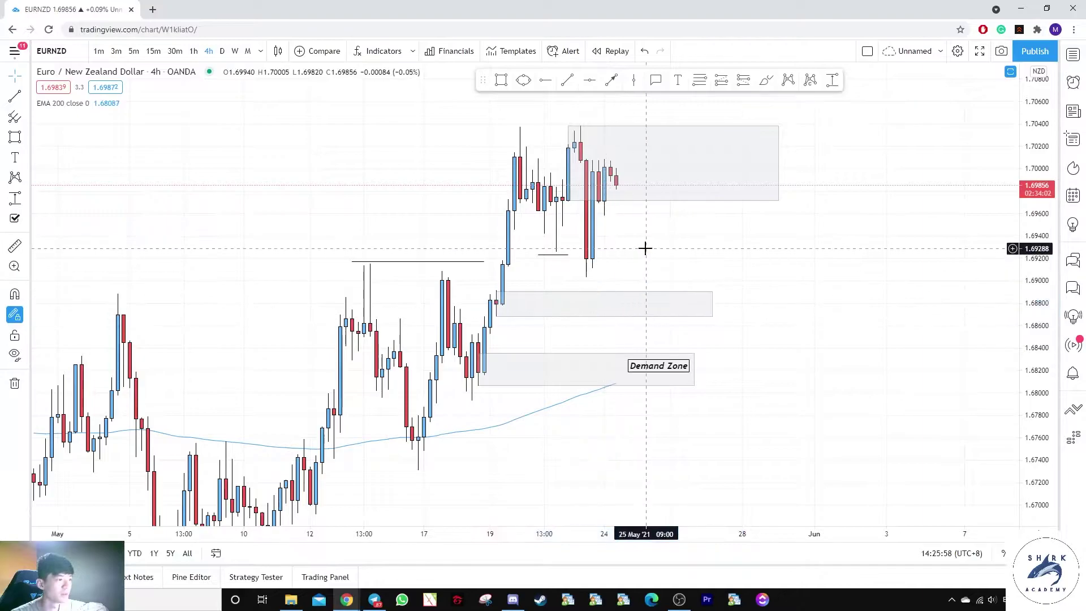
# Trace between the two demand zones with the brush, and undo the mark
pyautogui.moveTo(525, 283)
pyautogui.mouseDown()
pyautogui.moveTo(473, 319)
pyautogui.moveTo(491, 308)
pyautogui.moveTo(426, 409)
pyautogui.moveTo(479, 363)
pyautogui.mouseUp()
pyautogui.hotkey('ctrl', 'z')
pyautogui.press('Delete')
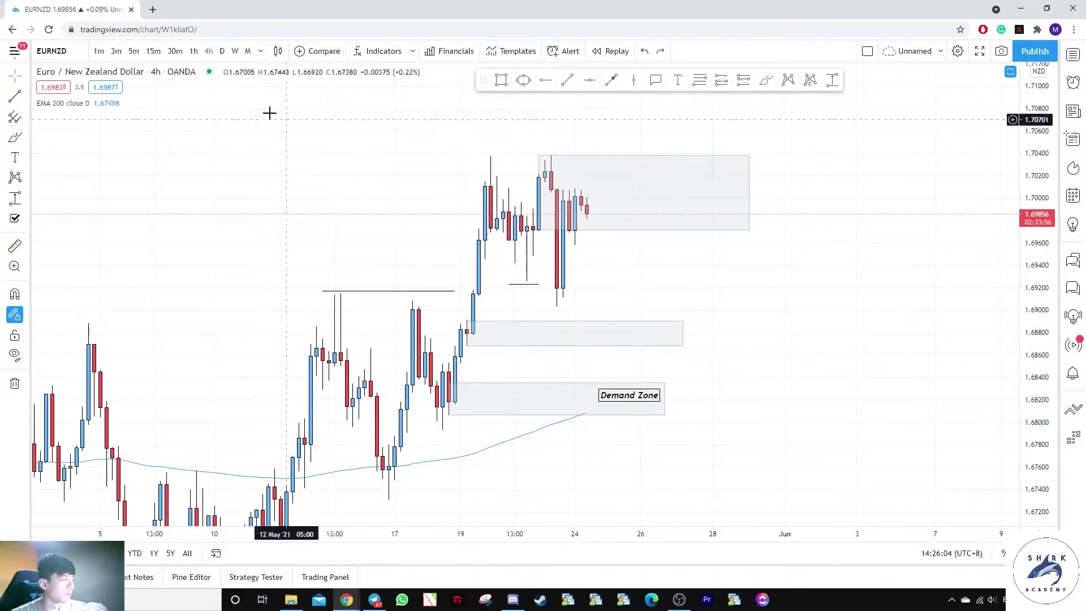
# Switch EURNZD to the 1-hour timeframe and frame the two demand zones beneath the latest candles
pyautogui.click(193, 50)
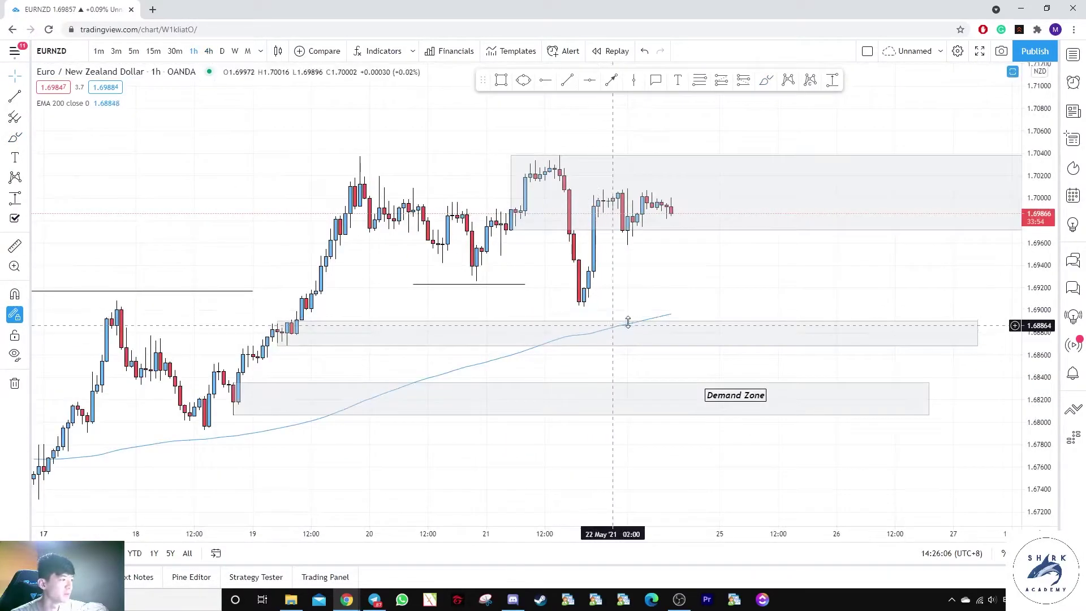
pyautogui.click(628, 323)
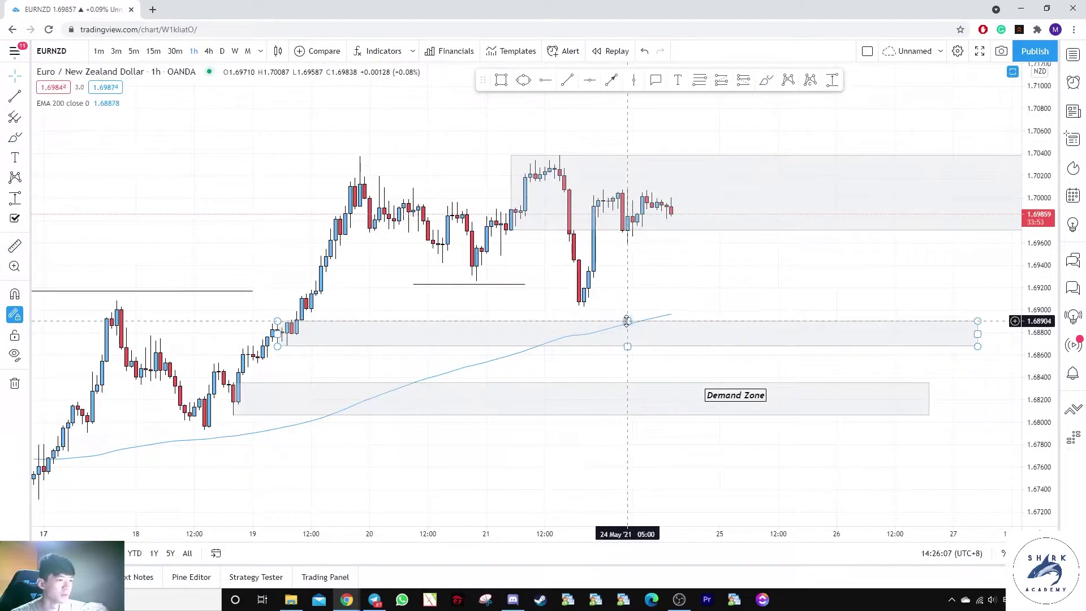
pyautogui.click(655, 289)
pyautogui.moveTo(1040, 340); pyautogui.dragTo(1039, 201)
pyautogui.moveTo(734, 264); pyautogui.dragTo(715, 214)
pyautogui.moveTo(720, 286); pyautogui.dragTo(709, 278)
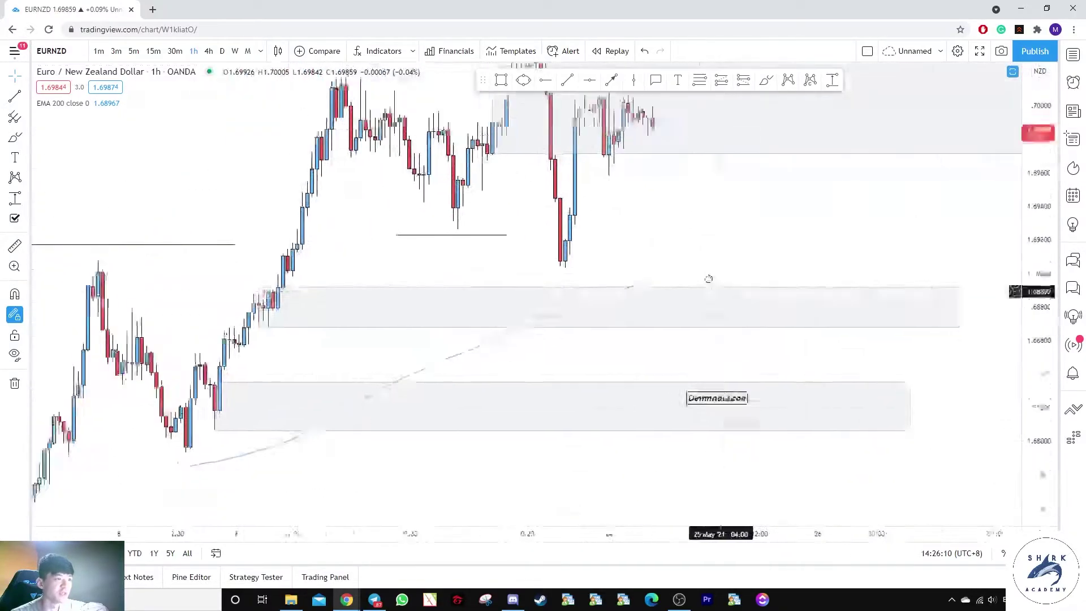
# Sketch a falling zigzag path from the latest candle to about 1.6918, and underline the late 21 May low at about 1.6900
pyautogui.click(766, 80)
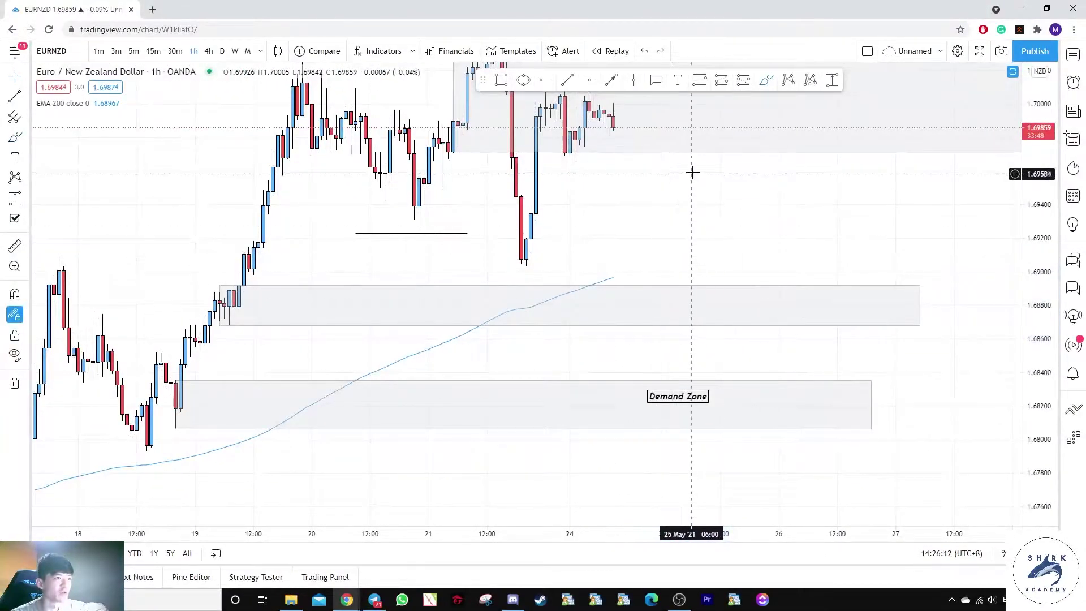
pyautogui.moveTo(693, 173); pyautogui.dragTo(686, 227)
pyautogui.moveTo(653, 184)
pyautogui.mouseDown()
pyautogui.moveTo(660, 252)
pyautogui.moveTo(705, 301)
pyautogui.moveTo(728, 297)
pyautogui.mouseUp()
pyautogui.moveTo(540, 324); pyautogui.dragTo(627, 325)
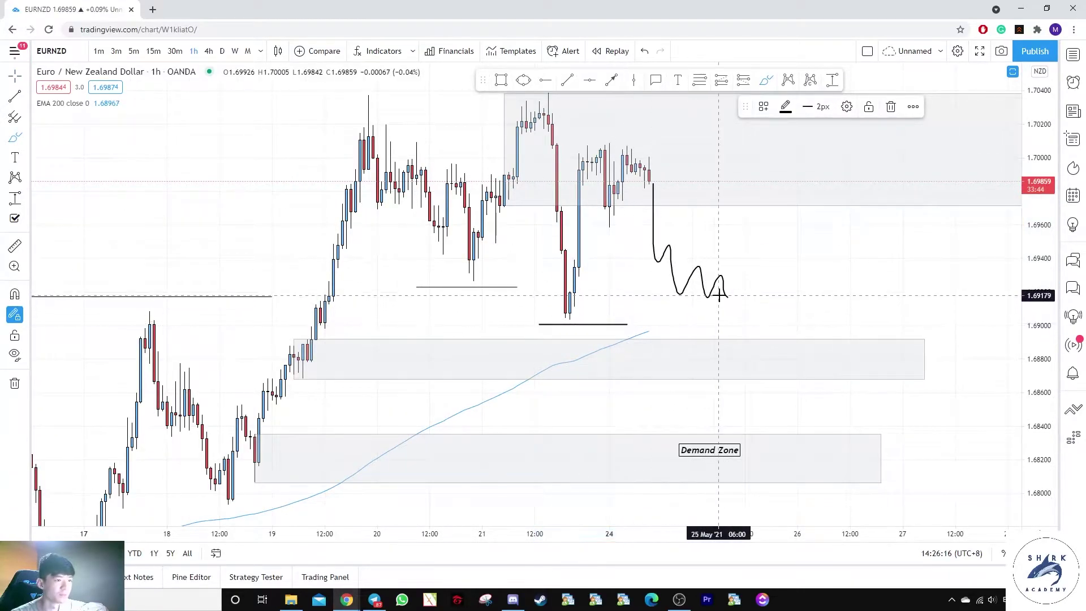
# Sketch the path onward into the upper demand zone at about 1.6872, up to 1.6944 and back to about 1.6896
pyautogui.moveTo(750, 293)
pyautogui.mouseDown()
pyautogui.moveTo(822, 272)
pyautogui.moveTo(824, 246)
pyautogui.mouseUp()
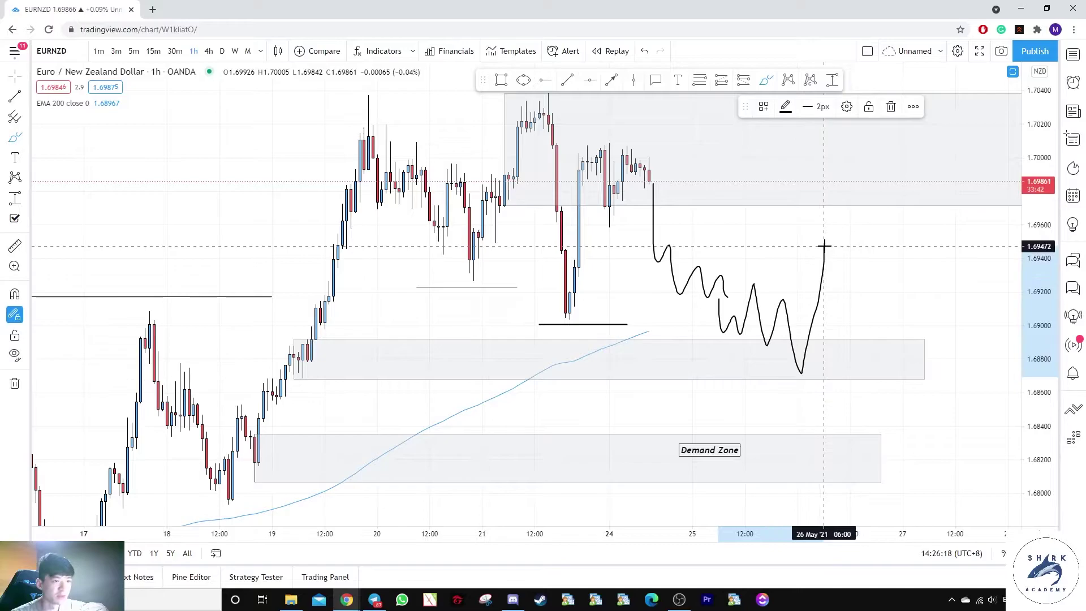
pyautogui.moveTo(798, 308); pyautogui.dragTo(788, 296)
pyautogui.hotkey('ctrl', 'z')
pyautogui.moveTo(765, 331)
pyautogui.mouseDown()
pyautogui.moveTo(711, 346)
pyautogui.moveTo(753, 323)
pyautogui.mouseUp()
pyautogui.hotkey('ctrl', 'z')
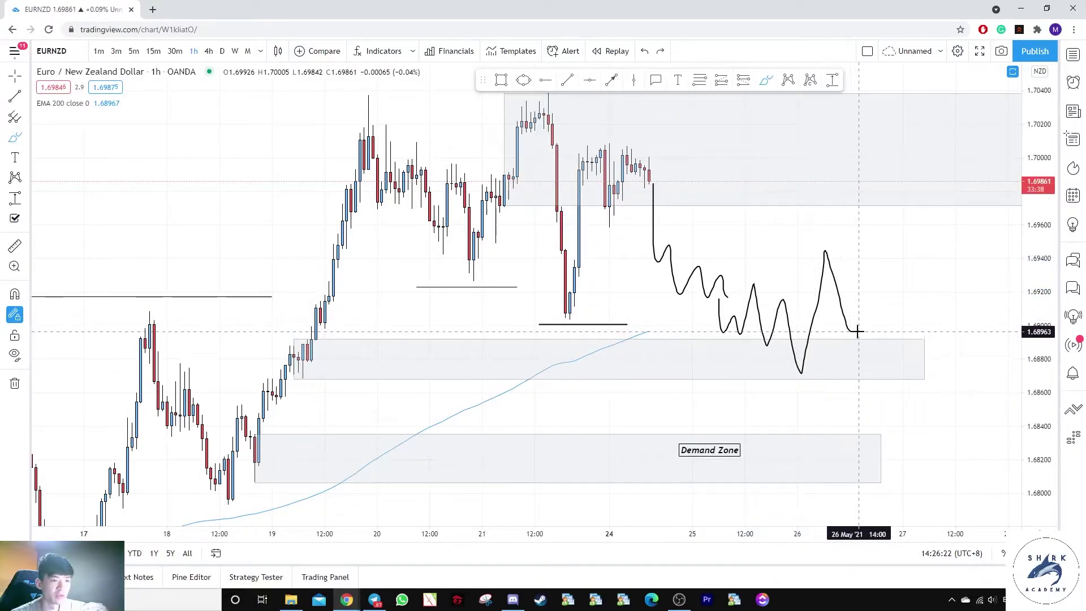
# Try extending the path up to the supply zone's lower edge, undo it, and delete the path through the upper demand zone
pyautogui.moveTo(853, 333); pyautogui.dragTo(851, 330)
pyautogui.moveTo(855, 328); pyautogui.dragTo(894, 208)
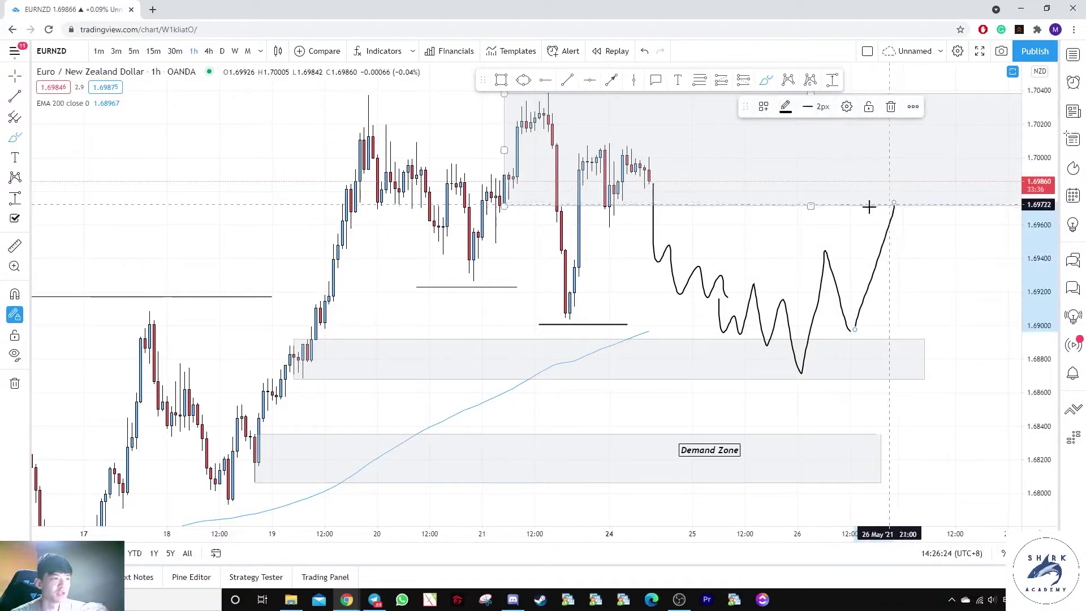
pyautogui.hotkey('ctrl', 'z')
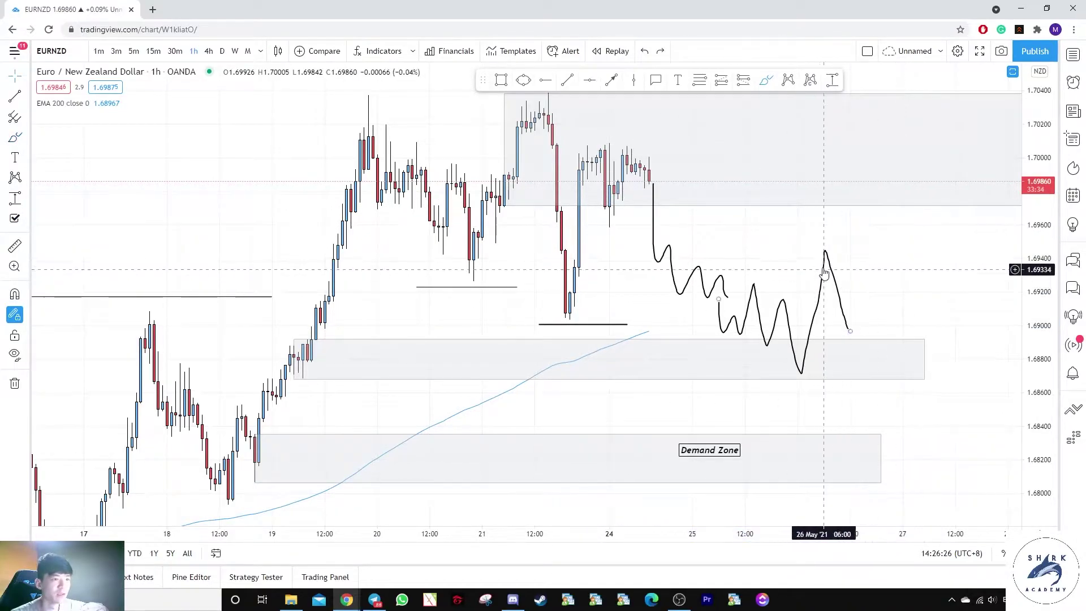
pyautogui.click(824, 273)
pyautogui.press('Delete')
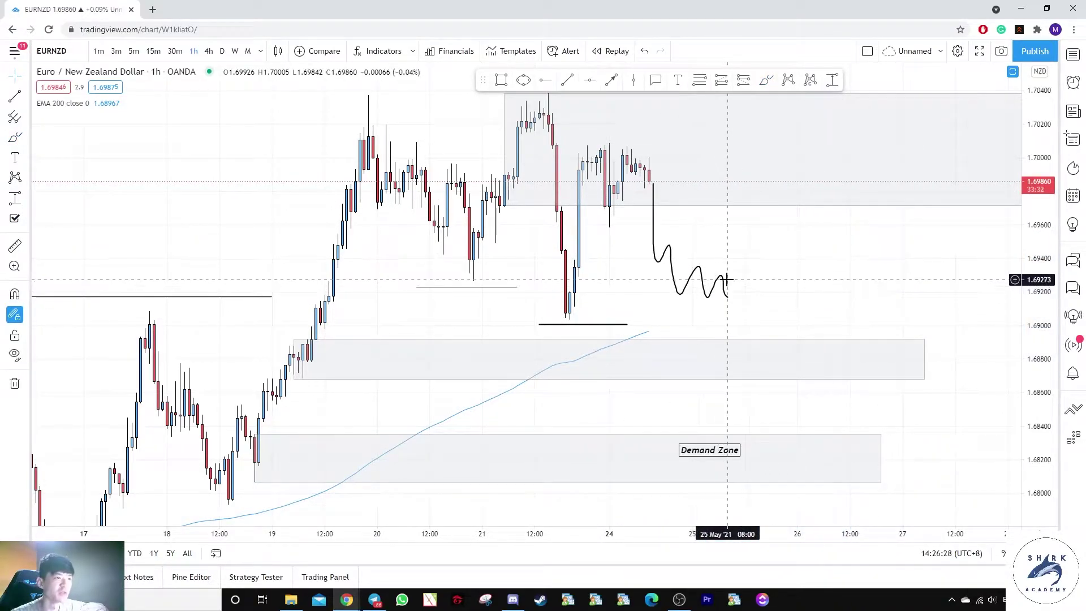
# Replace the flat zigzag with a projected path falling from the latest candle, through the upper demand zone, to about 1.6853
pyautogui.click(723, 277)
pyautogui.press('Delete')
pyautogui.click(766, 80)
pyautogui.moveTo(649, 177); pyautogui.dragTo(660, 279)
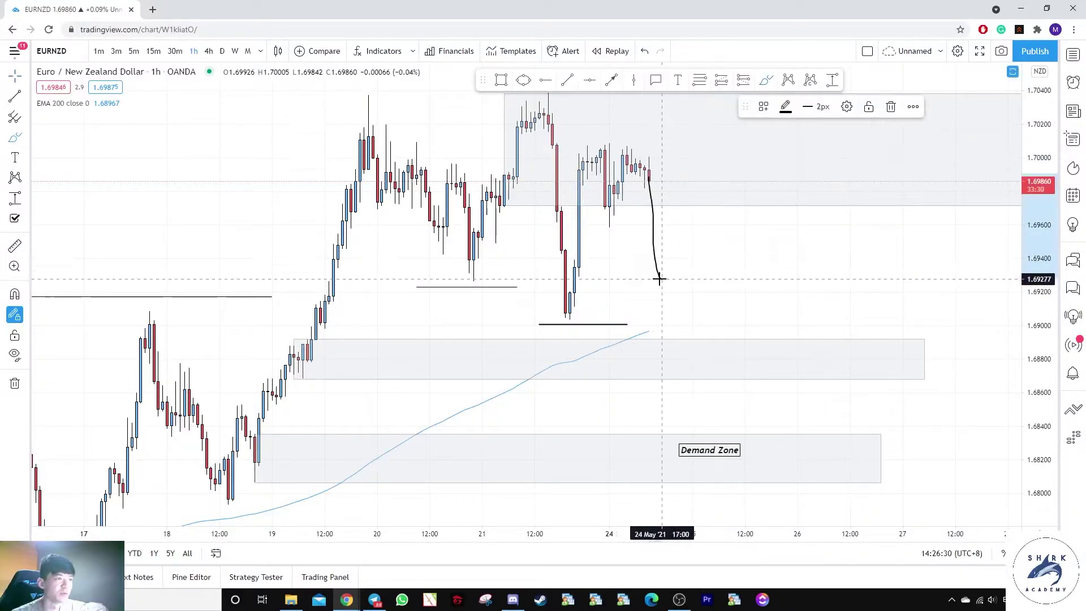
pyautogui.moveTo(681, 237)
pyautogui.mouseDown()
pyautogui.moveTo(714, 342)
pyautogui.moveTo(763, 403)
pyautogui.mouseUp()
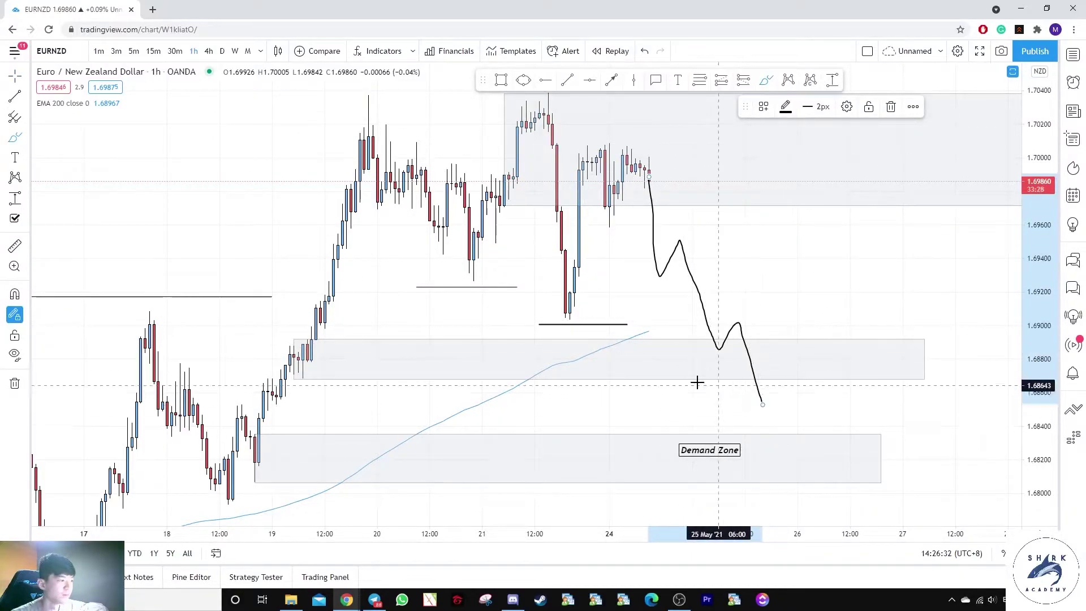
# Try marking the lower demand zone and the 19 May candles above it with brush strokes, and undo the strokes
pyautogui.moveTo(764, 453); pyautogui.dragTo(803, 497)
pyautogui.hotkey('ctrl', 'z')
pyautogui.moveTo(364, 437); pyautogui.dragTo(599, 306)
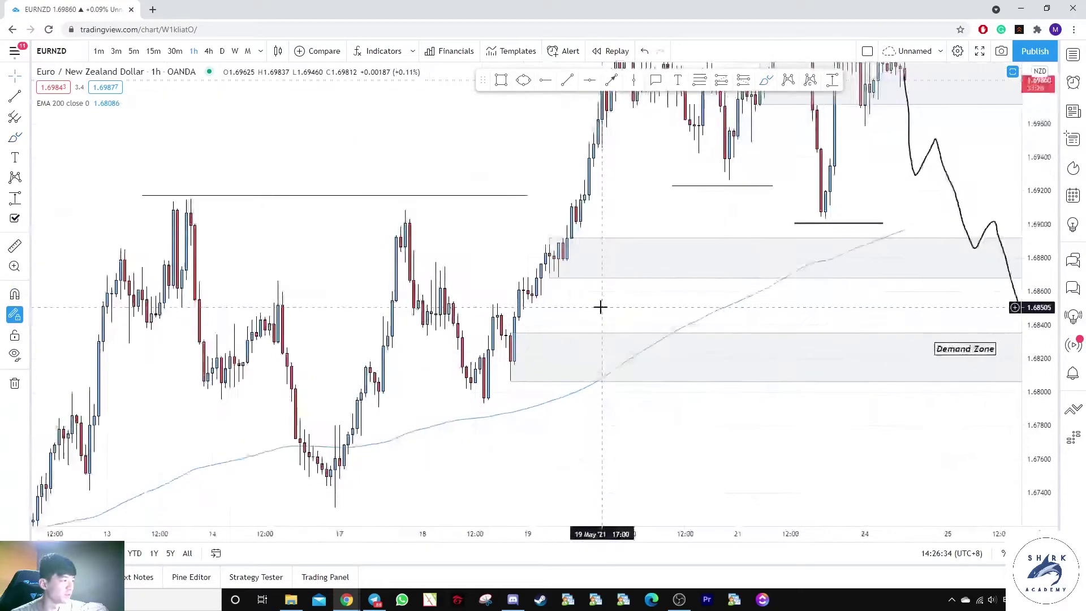
pyautogui.moveTo(504, 305)
pyautogui.mouseDown()
pyautogui.moveTo(417, 296)
pyautogui.moveTo(498, 300)
pyautogui.mouseUp()
pyautogui.hotkey('ctrl', 'z')
pyautogui.moveTo(530, 239)
pyautogui.mouseDown()
pyautogui.moveTo(495, 294)
pyautogui.moveTo(540, 233)
pyautogui.moveTo(526, 281)
pyautogui.moveTo(542, 232)
pyautogui.mouseUp()
pyautogui.hotkey('ctrl', 'z')
pyautogui.hotkey('ctrl', 'z')
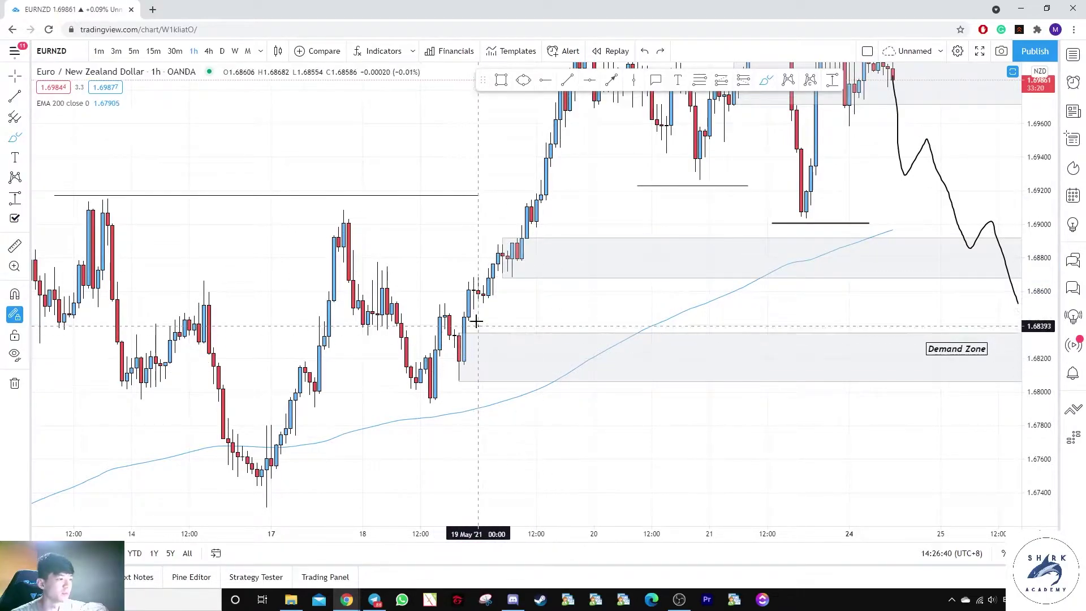
# Try circling the lower demand zone's origin and tracing the swing through the 18 May low up to about 1.6963, undoing each stroke
pyautogui.moveTo(477, 321); pyautogui.dragTo(497, 367)
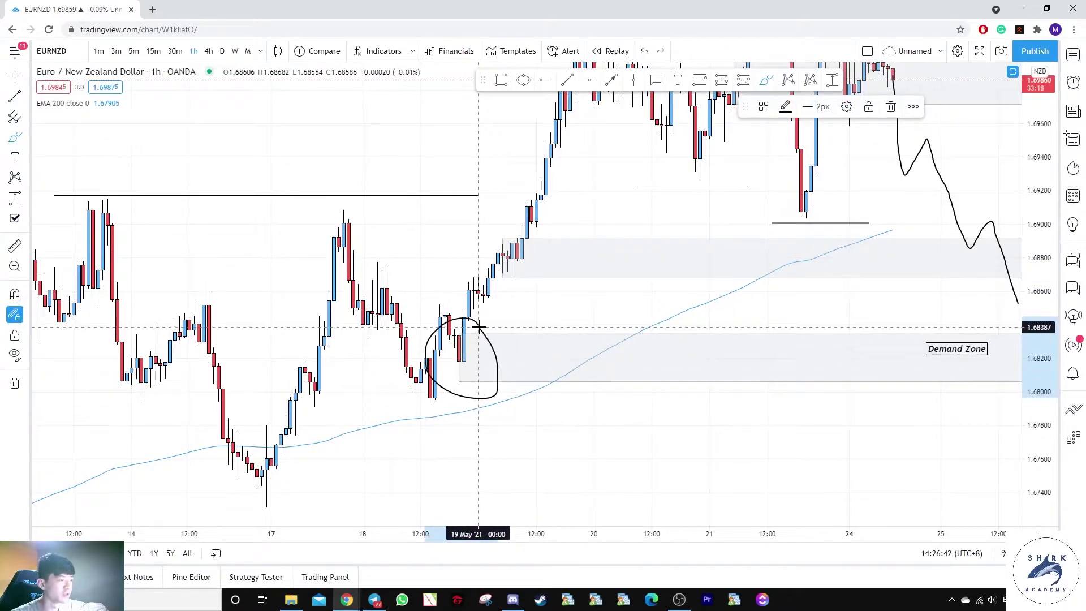
pyautogui.hotkey('ctrl', 'z')
pyautogui.moveTo(353, 227)
pyautogui.mouseDown()
pyautogui.moveTo(437, 401)
pyautogui.moveTo(540, 115)
pyautogui.mouseUp()
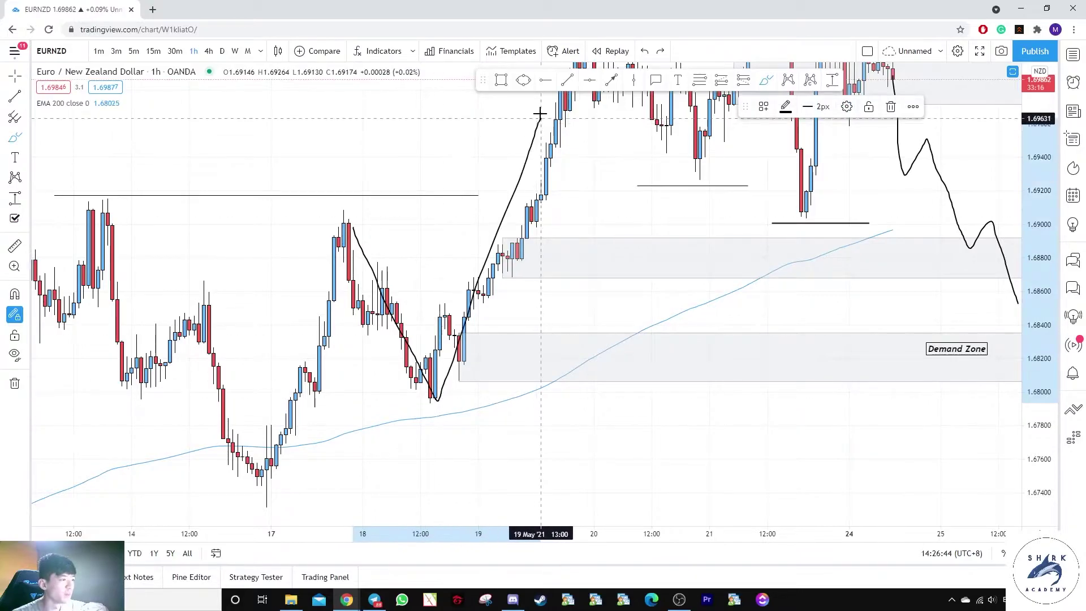
pyautogui.hotkey('ctrl', 'z')
pyautogui.moveTo(473, 315)
pyautogui.mouseDown()
pyautogui.moveTo(376, 351)
pyautogui.moveTo(473, 314)
pyautogui.mouseUp()
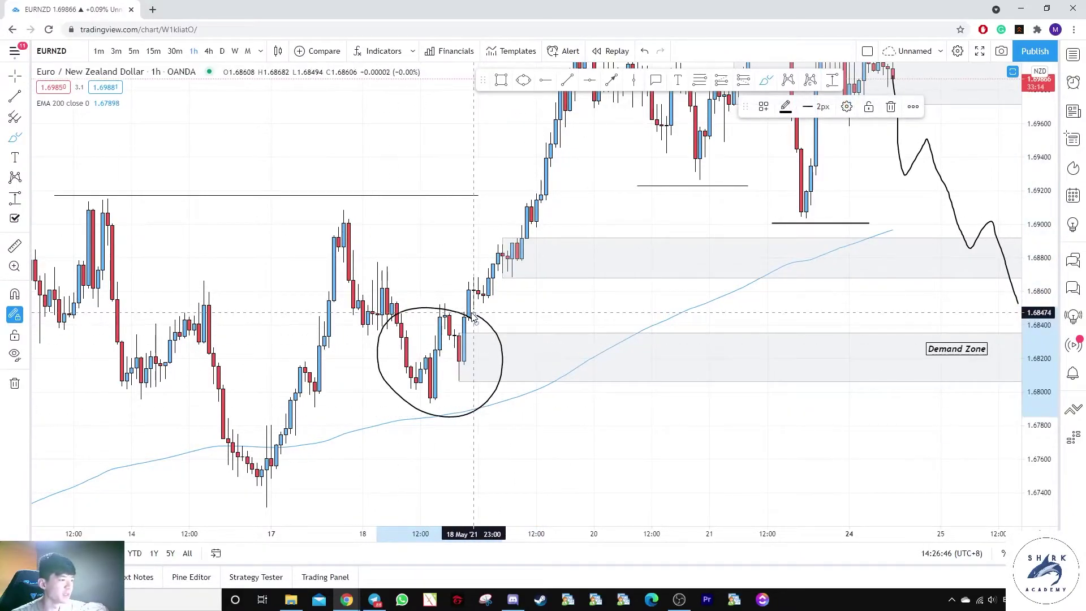
pyautogui.hotkey('ctrl', 'z')
# Try marking the end of the projected path near the upper demand zone, and undo the stroke
pyautogui.moveTo(582, 304); pyautogui.dragTo(473, 330)
pyautogui.moveTo(1031, 296); pyautogui.dragTo(1031, 374)
pyautogui.moveTo(916, 218); pyautogui.dragTo(851, 246)
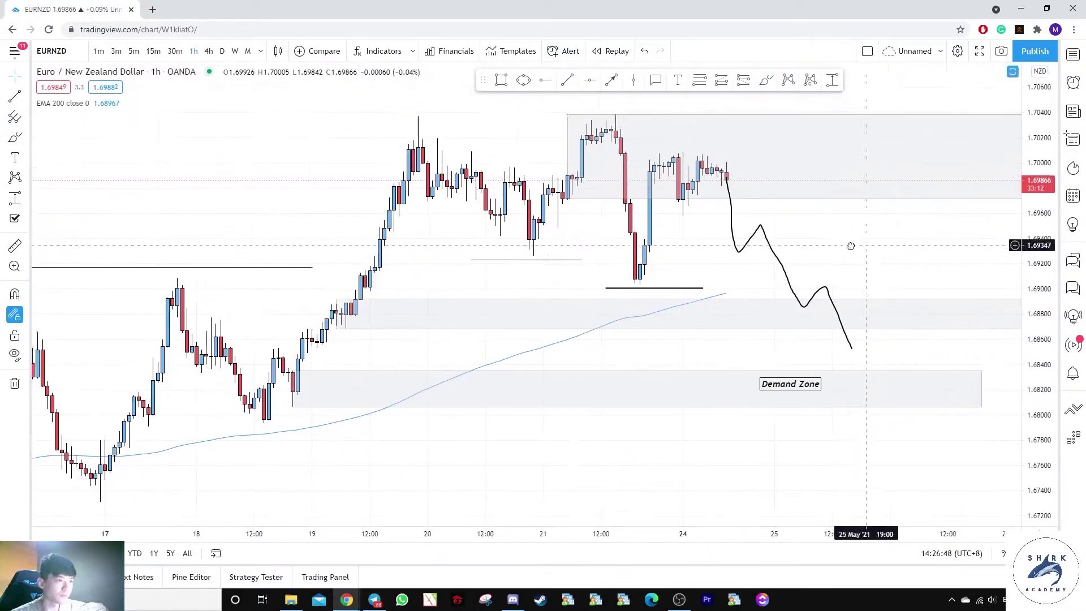
pyautogui.scroll(-3, 851, 247)
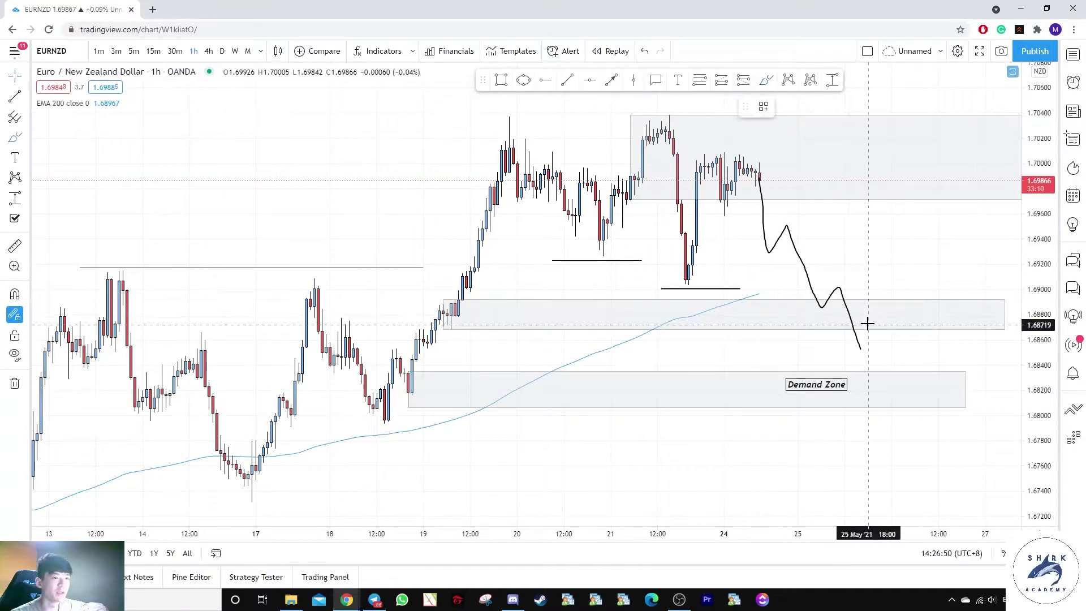
pyautogui.moveTo(866, 291); pyautogui.dragTo(861, 287)
pyautogui.hotkey('ctrl', 'z')
# Place a long position over the upper demand zone with its entry at about 1.6910 and its stop at about 1.6860
pyautogui.moveTo(803, 220); pyautogui.dragTo(662, 213)
pyautogui.moveTo(1034, 328); pyautogui.dragTo(1034, 192)
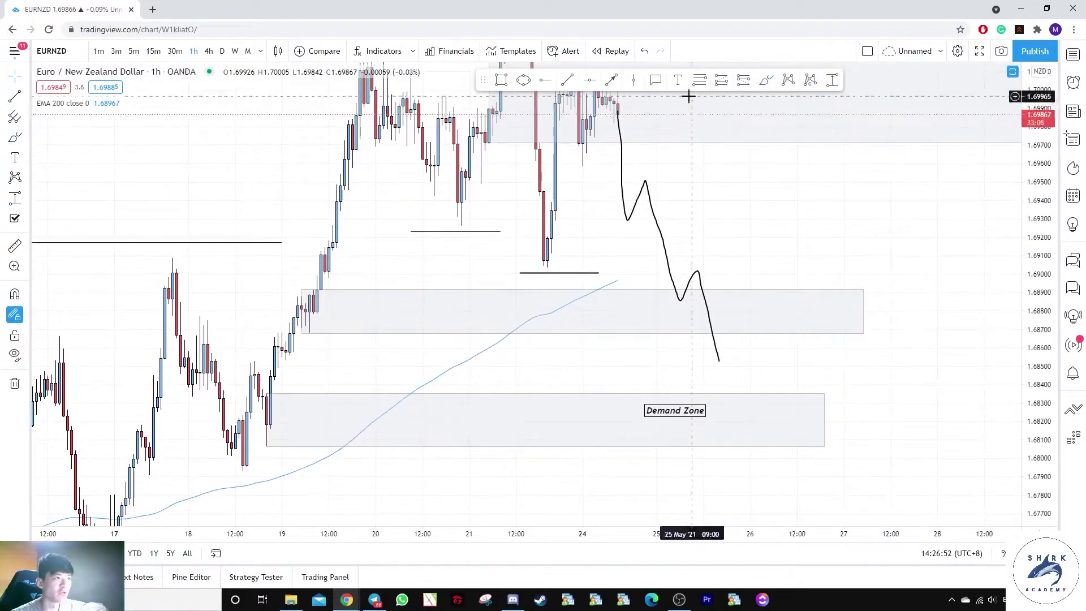
pyautogui.click(710, 256)
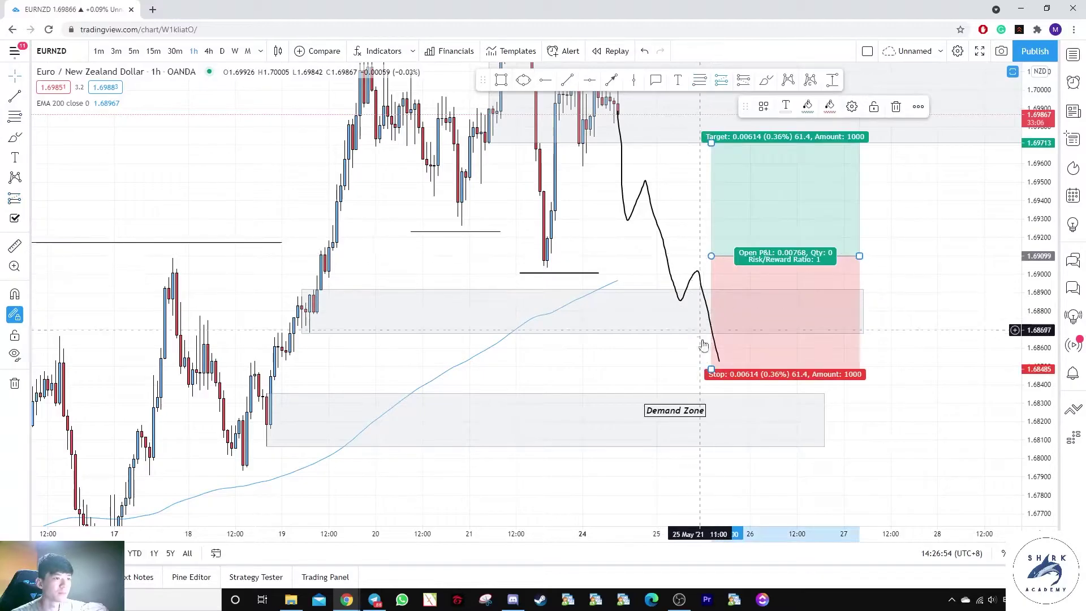
pyautogui.moveTo(715, 373); pyautogui.dragTo(699, 360)
pyautogui.moveTo(697, 244); pyautogui.dragTo(696, 256)
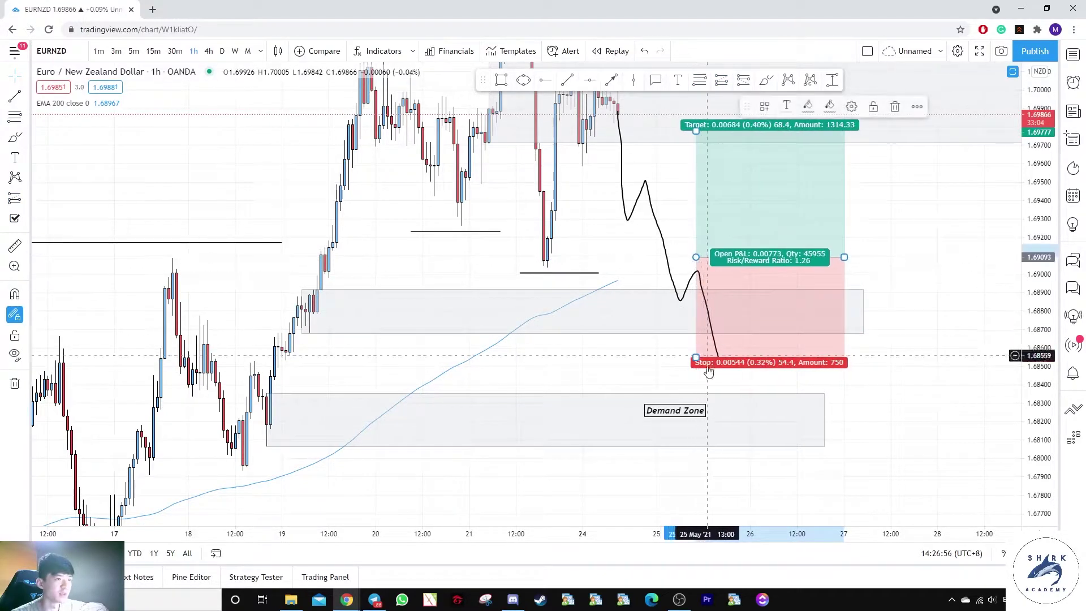
pyautogui.moveTo(699, 361); pyautogui.dragTo(692, 347)
pyautogui.click(645, 342)
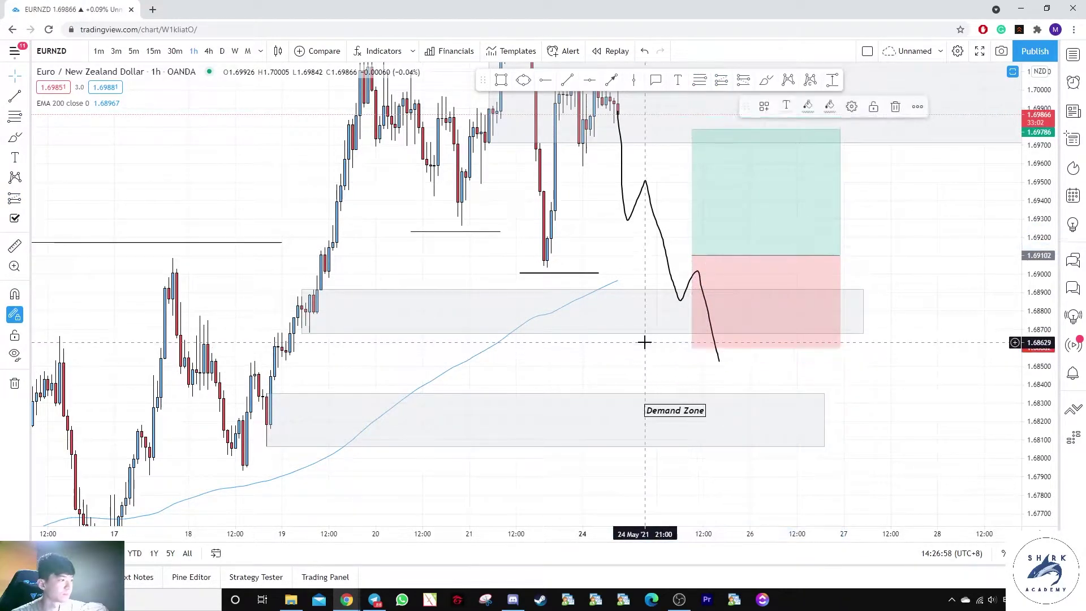
# Adjust the long position to a 1.69714 target at the supply zone's lower edge, a 1.69026 entry and a 1.68635 stop
pyautogui.moveTo(681, 256); pyautogui.dragTo(653, 318)
pyautogui.moveTo(664, 191); pyautogui.dragTo(663, 204)
pyautogui.moveTo(1035, 333); pyautogui.dragTo(1036, 259)
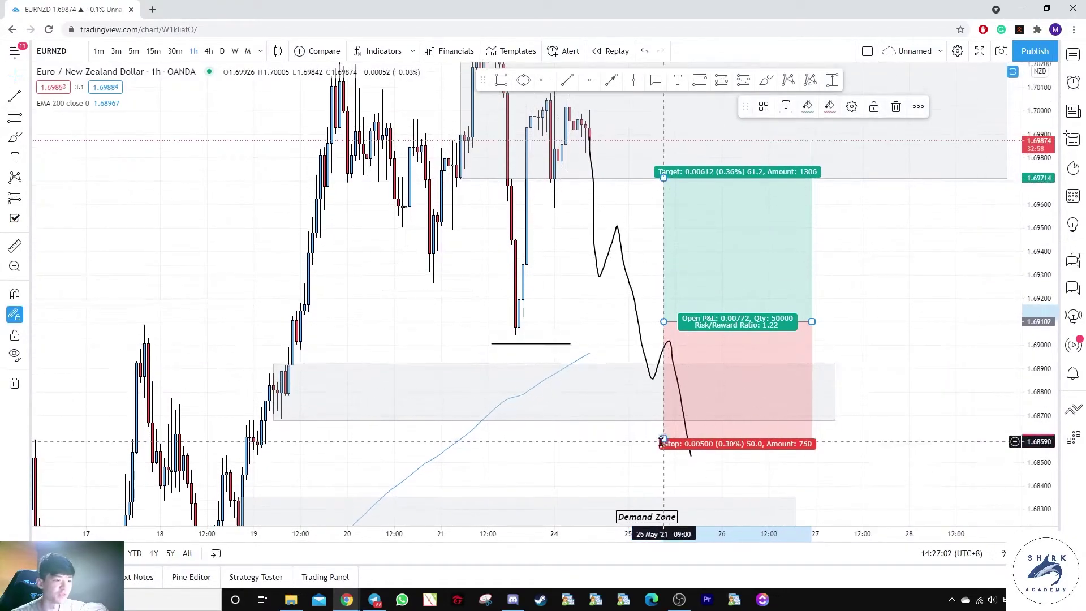
pyautogui.moveTo(664, 439); pyautogui.dragTo(664, 431)
pyautogui.moveTo(664, 321); pyautogui.dragTo(664, 339)
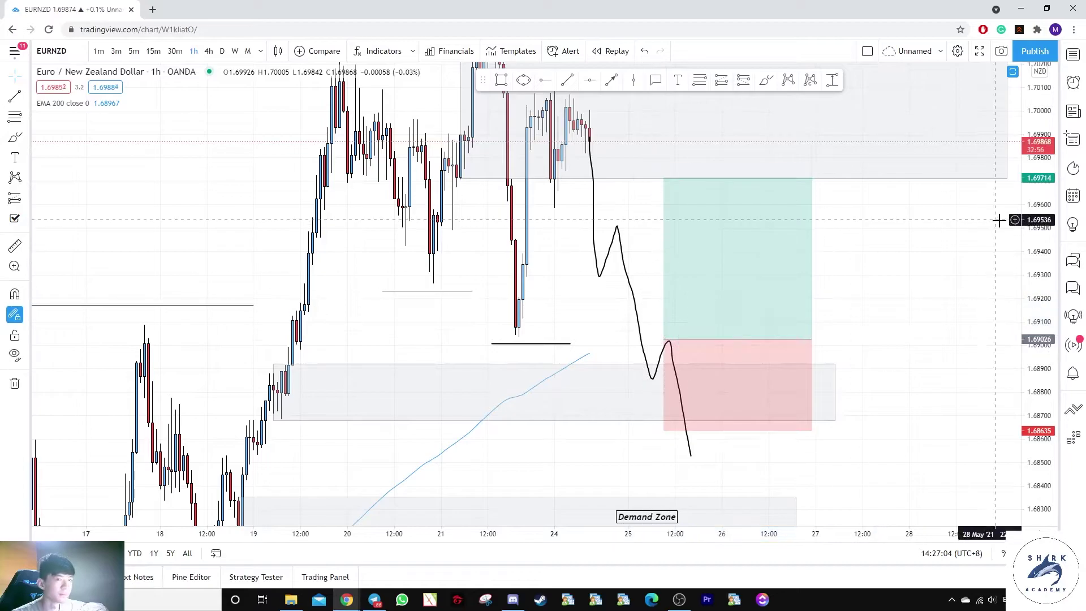
# Sketch a rebound from about 1.6875 in the upper demand zone to about 1.6940, and undo the extra stroke near its base
pyautogui.click(766, 80)
pyautogui.moveTo(680, 409); pyautogui.dragTo(717, 283)
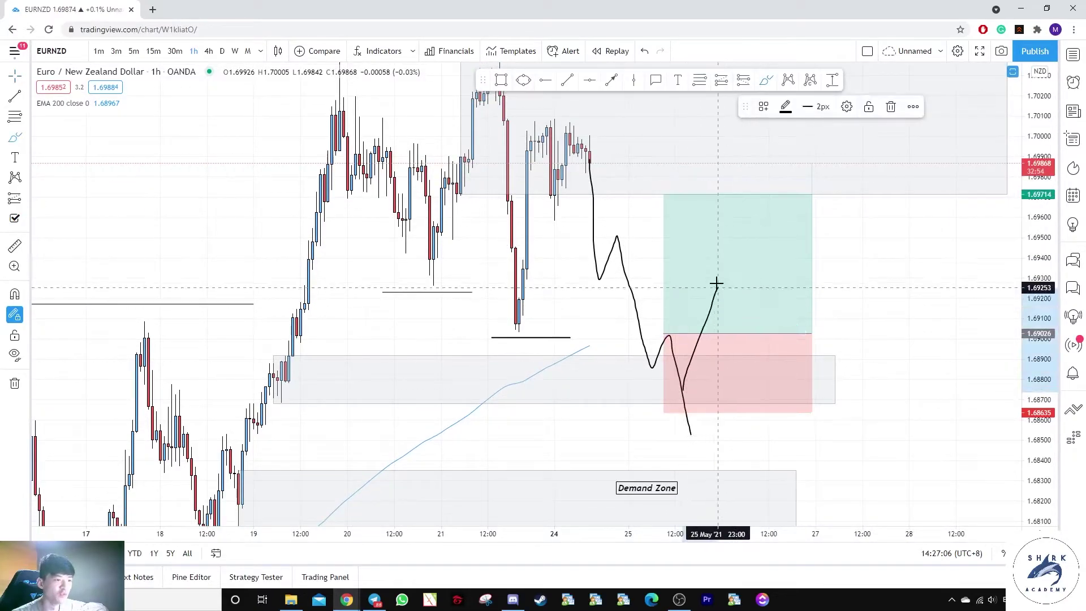
pyautogui.scroll(-1, 724, 446)
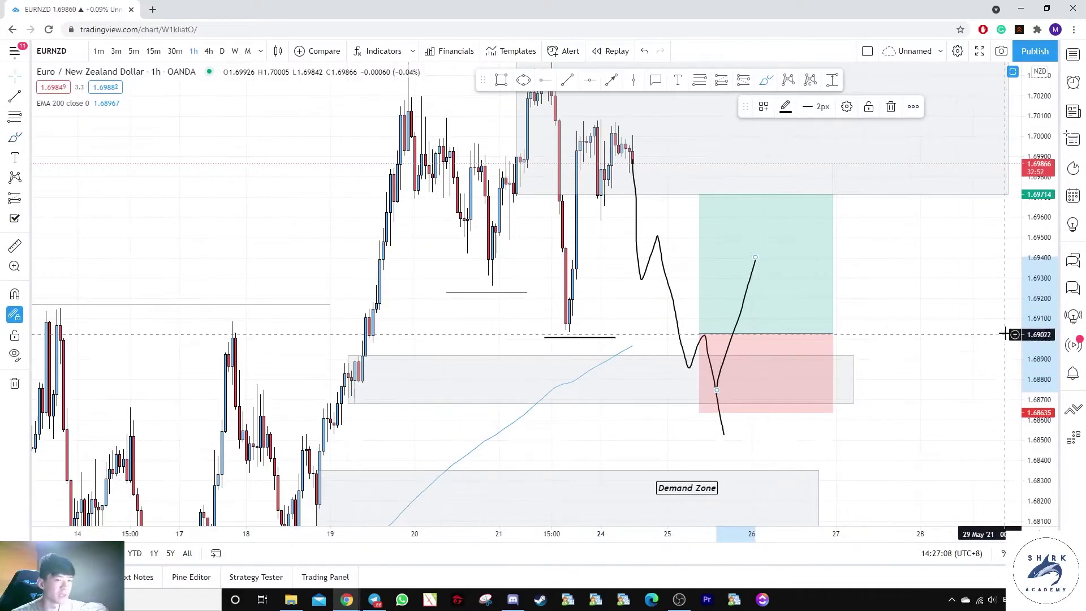
pyautogui.moveTo(1039, 334); pyautogui.dragTo(1039, 399)
pyautogui.moveTo(914, 277); pyautogui.dragTo(915, 215)
pyautogui.click(766, 81)
pyautogui.moveTo(714, 340)
pyautogui.mouseDown()
pyautogui.moveTo(690, 340)
pyautogui.moveTo(718, 320)
pyautogui.mouseUp()
pyautogui.hotkey('ctrl', 'z')
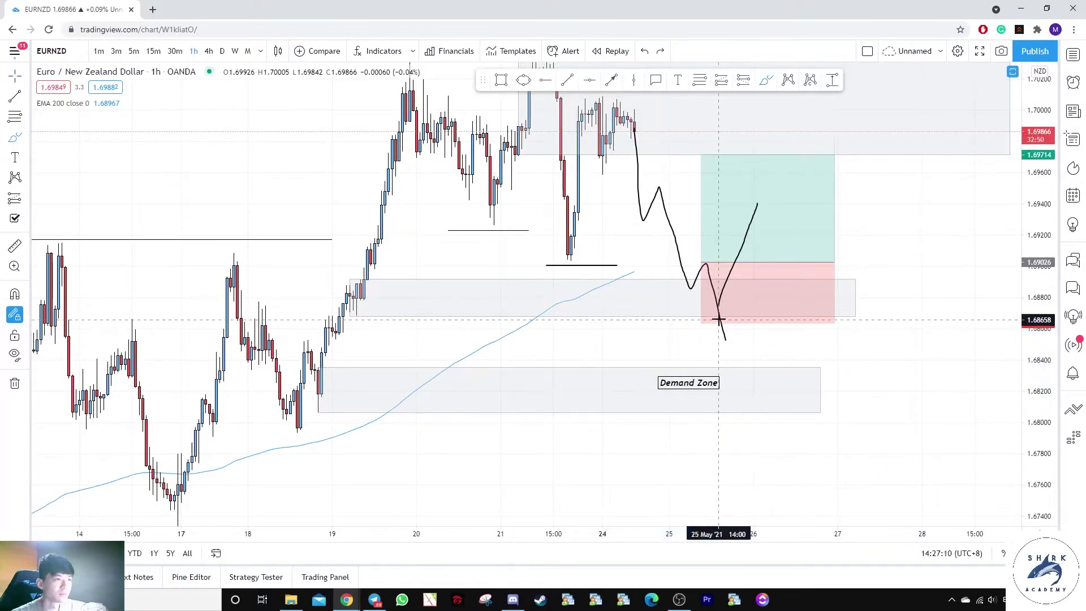
# Mark the projected path's first swing high with two horizontal strokes at about 1.6950 and 1.6943
pyautogui.moveTo(647, 198)
pyautogui.mouseDown()
pyautogui.moveTo(789, 198)
pyautogui.moveTo(783, 189)
pyautogui.moveTo(766, 208)
pyautogui.moveTo(815, 369)
pyautogui.mouseUp()
pyautogui.hotkey('ctrl', 'z')
pyautogui.rightClick(864, 362)
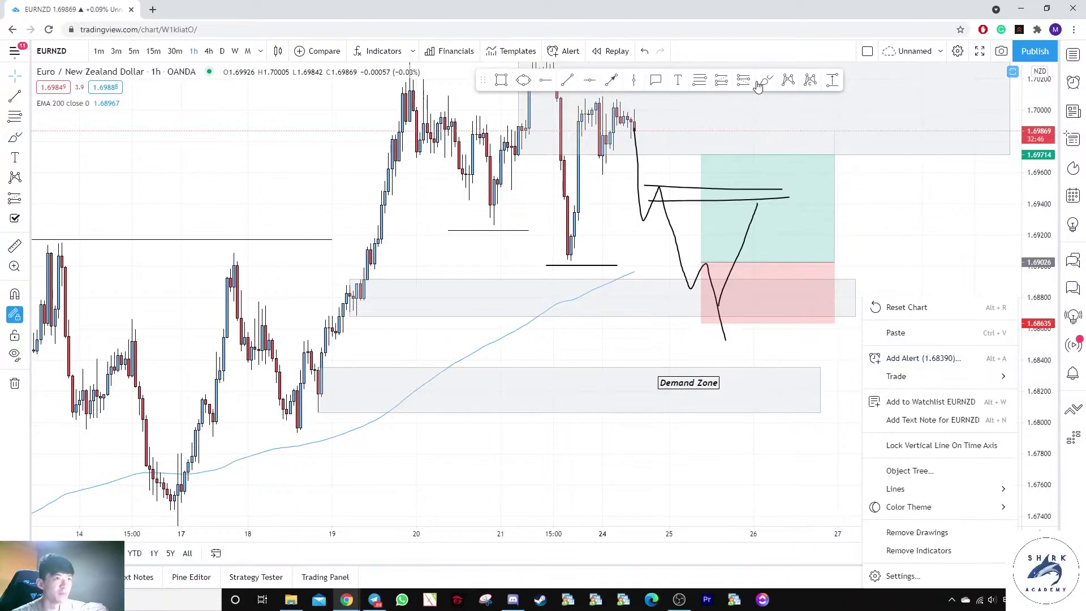
# Sketch a fall from the rebound's peak to the lower demand zone at about 1.6840, and circle the zone's later end twice
pyautogui.click(763, 81)
pyautogui.moveTo(757, 212)
pyautogui.mouseDown()
pyautogui.moveTo(790, 362)
pyautogui.moveTo(830, 358)
pyautogui.mouseUp()
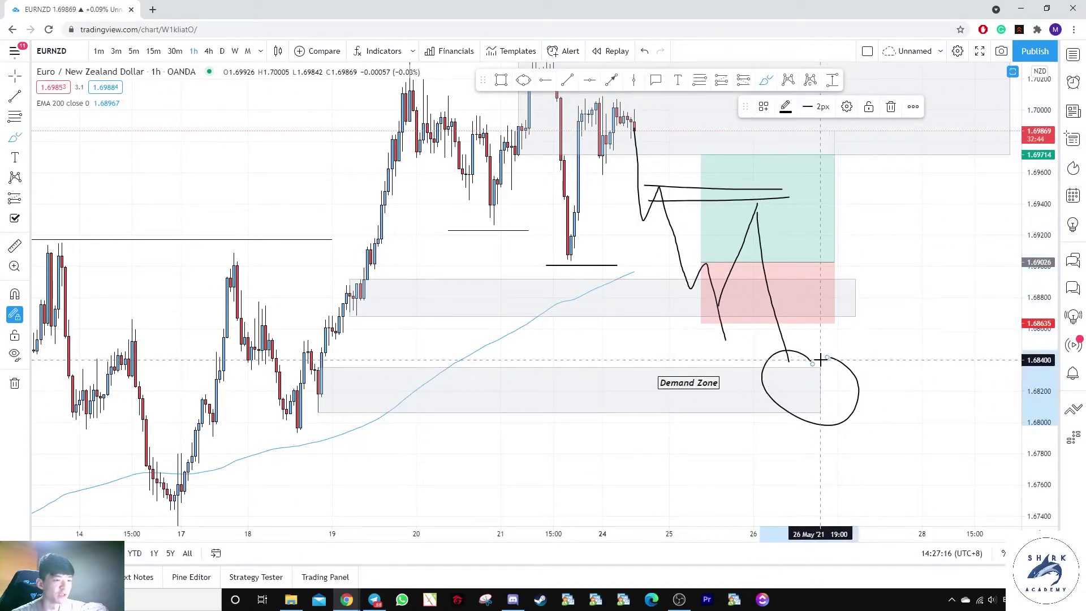
pyautogui.press('Escape')
pyautogui.moveTo(918, 293); pyautogui.dragTo(875, 336)
pyautogui.scroll(2, 875, 337)
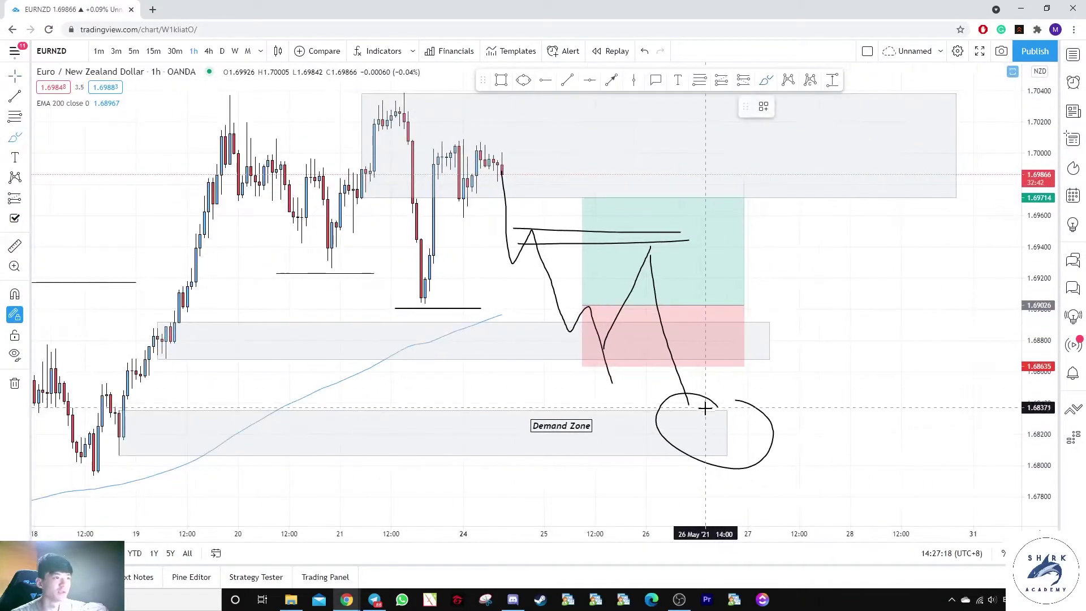
pyautogui.moveTo(725, 389); pyautogui.dragTo(730, 450)
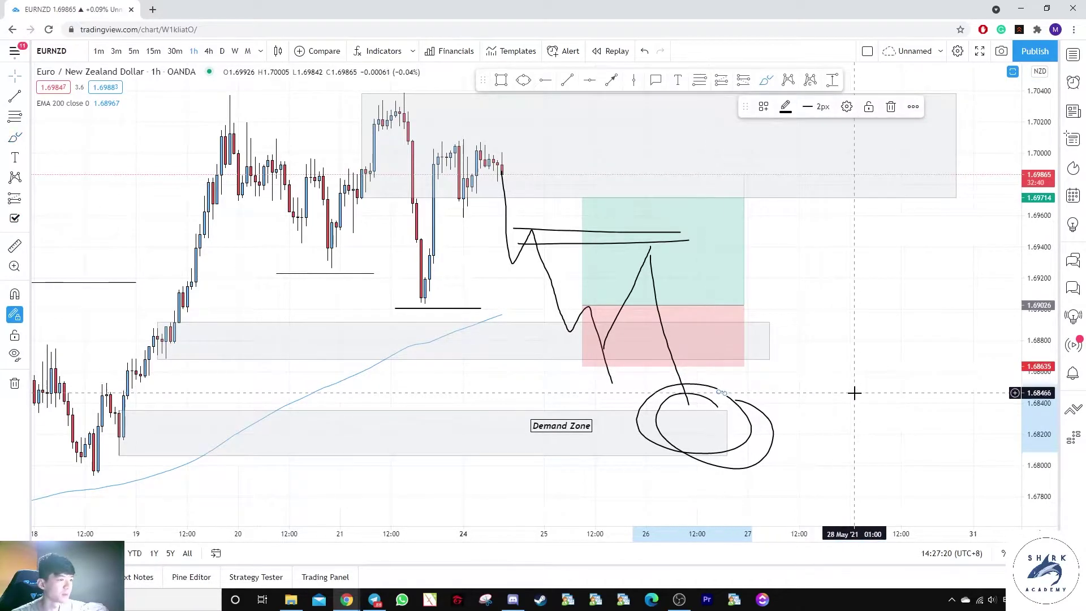
# Delete the projected path, the level strokes, the long position, the upper demand zone and the circle around the lower zone's label side
pyautogui.moveTo(855, 393); pyautogui.dragTo(485, 219)
pyautogui.press('Delete')
pyautogui.moveTo(541, 294); pyautogui.dragTo(624, 276)
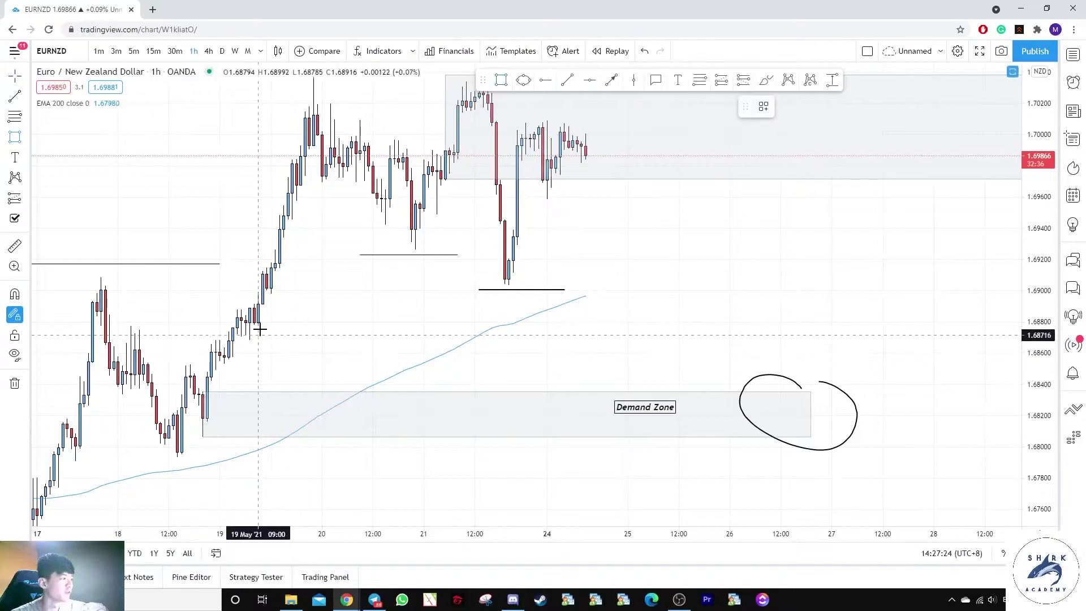
pyautogui.click(232, 306)
pyautogui.press('Escape')
pyautogui.scroll(-1, 781, 274)
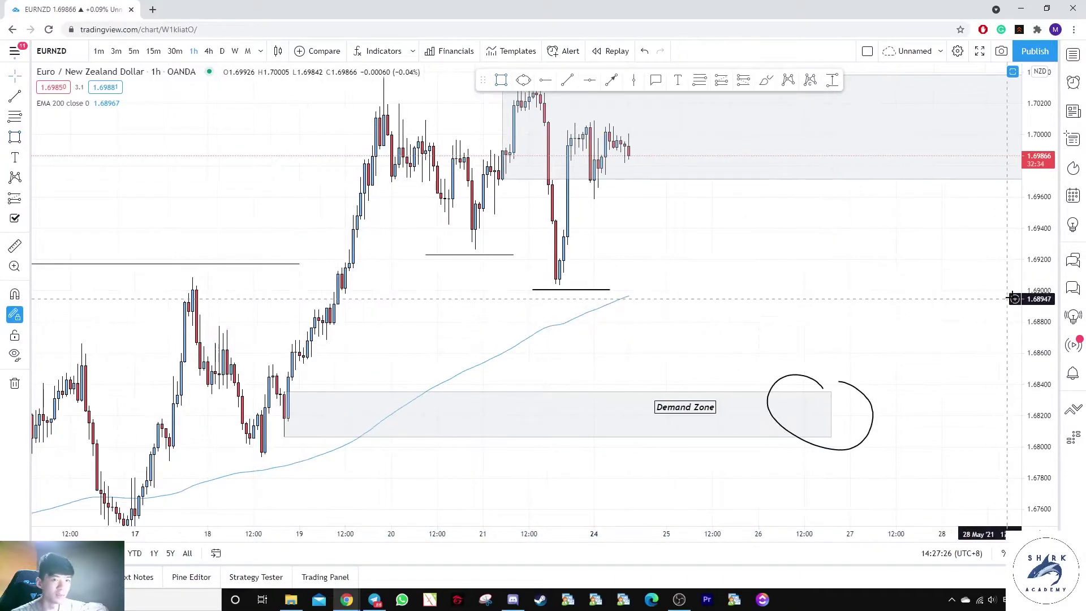
# Delete the remaining circle and extend the demand zone's later edge to about 27 May 2021
pyautogui.click(853, 381)
pyautogui.press('Delete')
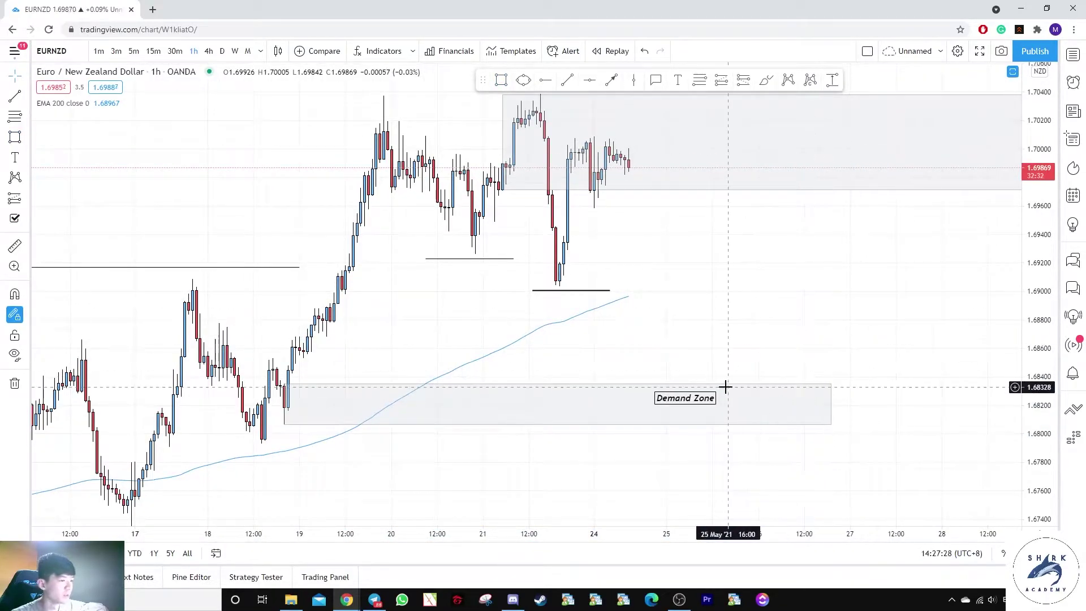
pyautogui.moveTo(835, 405); pyautogui.dragTo(920, 405)
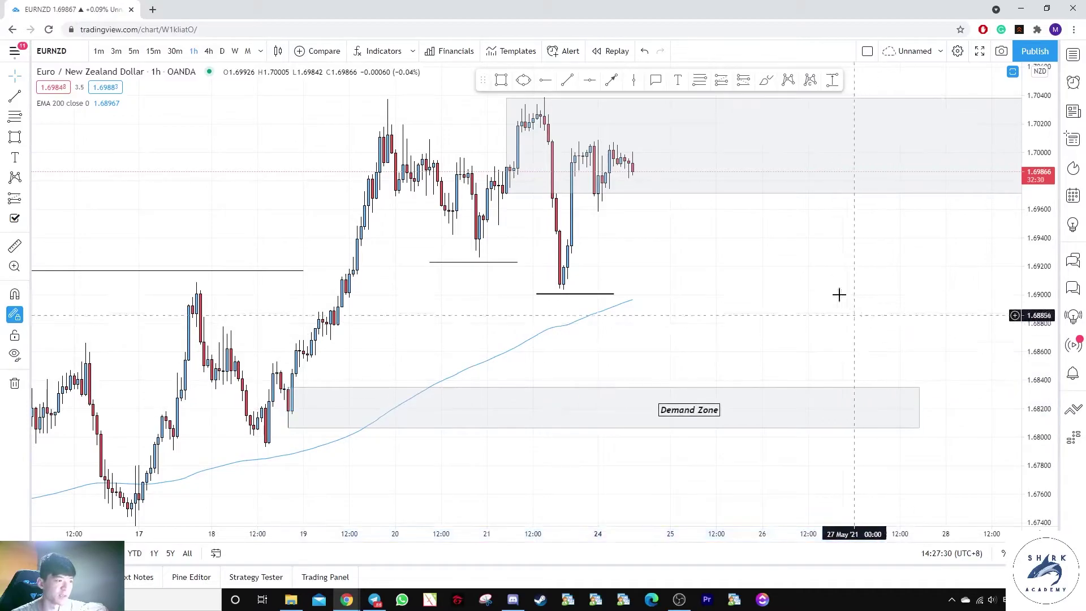
# Sketch a projected path from the latest candle down in two legs to about 1.6884, and undo the extra stroke
pyautogui.moveTo(644, 169)
pyautogui.mouseDown()
pyautogui.moveTo(667, 172)
pyautogui.moveTo(735, 323)
pyautogui.mouseUp()
pyautogui.click(764, 83)
pyautogui.moveTo(567, 288); pyautogui.dragTo(614, 277)
pyautogui.hotkey('ctrl', 'z')
# Sketch the path's rebound to about 1.6945 and mark two horizontal levels near it at about 1.6957 and 1.6939
pyautogui.moveTo(733, 320); pyautogui.dragTo(759, 253)
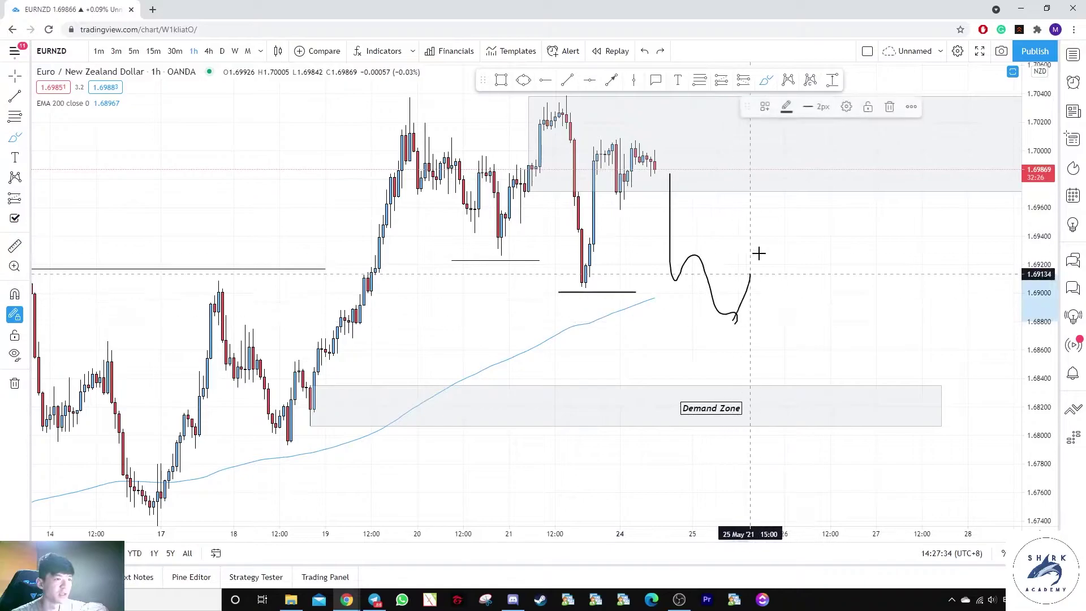
pyautogui.moveTo(661, 211); pyautogui.dragTo(831, 212)
pyautogui.moveTo(612, 237); pyautogui.dragTo(851, 238)
# Sketch the path down into the demand zone at about 1.6822, up to about 1.6908 and back to about 1.6846
pyautogui.moveTo(749, 276)
pyautogui.mouseDown()
pyautogui.moveTo(861, 386)
pyautogui.moveTo(880, 280)
pyautogui.moveTo(919, 371)
pyautogui.mouseUp()
pyautogui.click(813, 320)
pyautogui.hotkey('ctrl', 'z')
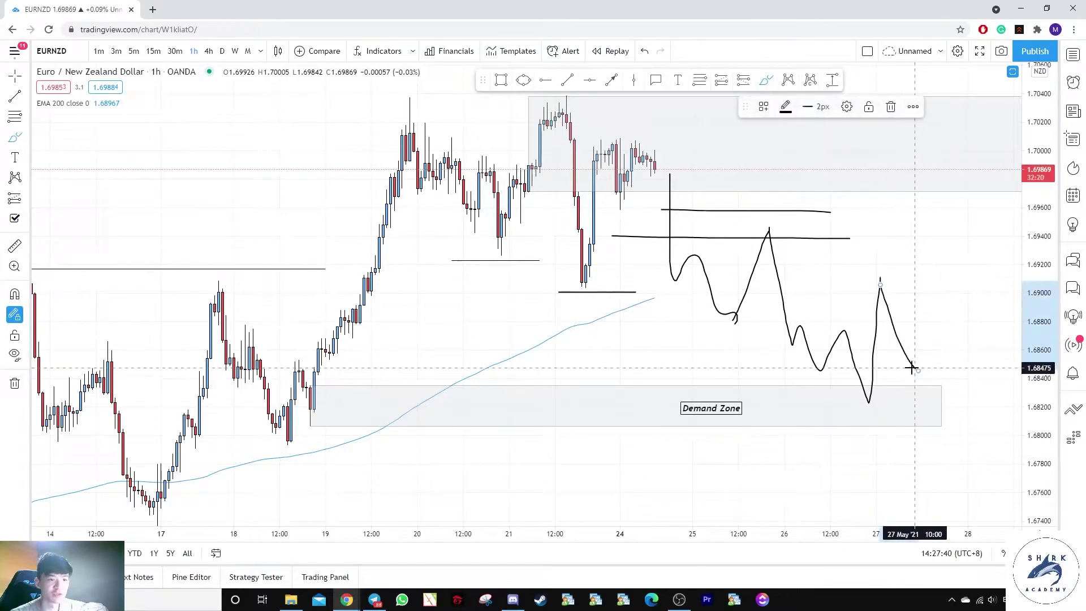
# Mark two near-horizontal levels at the path's final dip, at about 1.6847 and 1.6833, and undo the extra stroke
pyautogui.moveTo(854, 373); pyautogui.dragTo(923, 366)
pyautogui.moveTo(830, 388); pyautogui.dragTo(976, 389)
pyautogui.moveTo(928, 355); pyautogui.dragTo(931, 347)
pyautogui.hotkey('ctrl', 'z')
# Sketch the path's final rise from the last dip to about 1.6950
pyautogui.moveTo(1016, 157); pyautogui.dragTo(803, 136)
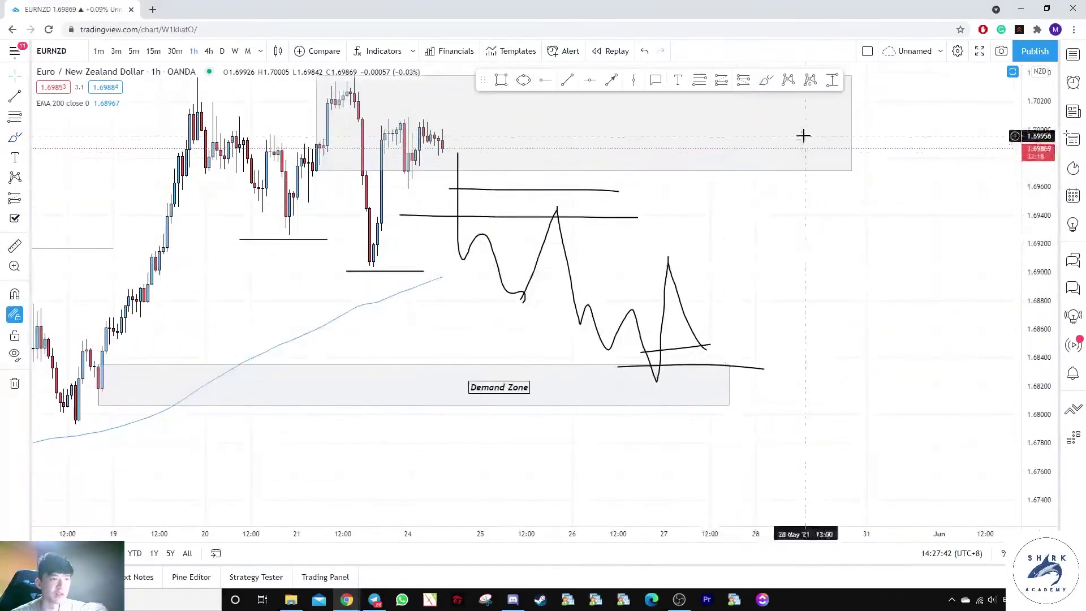
pyautogui.moveTo(709, 344)
pyautogui.mouseDown()
pyautogui.moveTo(768, 146)
pyautogui.moveTo(770, 368)
pyautogui.moveTo(793, 202)
pyautogui.mouseUp()
pyautogui.click(766, 80)
pyautogui.moveTo(807, 294); pyautogui.dragTo(860, 295)
# Draw horizontal trend lines under the NZDUSD daily swing lows at about 0.7097 and 0.6990
pyautogui.scroll(-2, 861, 296)
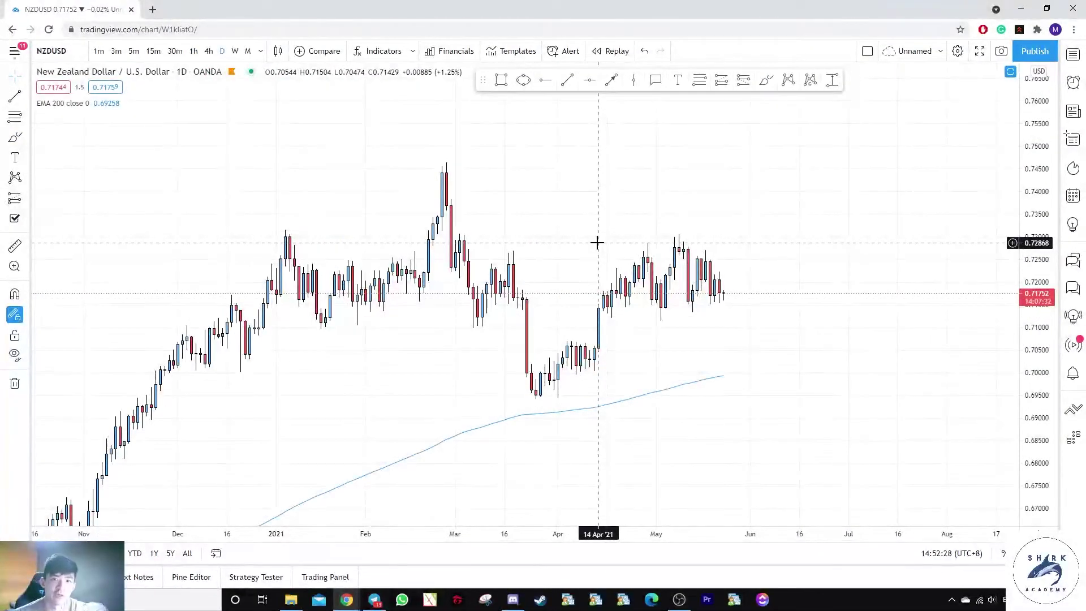
pyautogui.moveTo(598, 242); pyautogui.dragTo(609, 214)
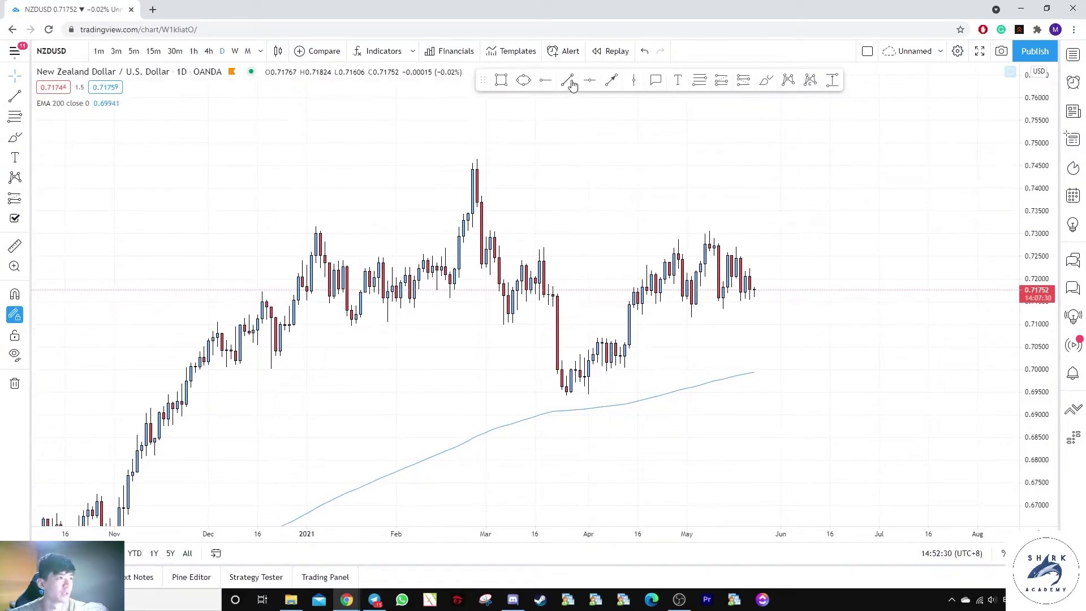
pyautogui.click(230, 373)
pyautogui.click(530, 373)
# Try tracing the rising swings from the late March low to about 0.7319 with the brush, and undo the strokes
pyautogui.click(766, 80)
pyautogui.moveTo(534, 177)
pyautogui.mouseDown()
pyautogui.moveTo(463, 371)
pyautogui.moveTo(497, 151)
pyautogui.mouseUp()
pyautogui.hotkey('ctrl', 'z')
pyautogui.moveTo(566, 389); pyautogui.dragTo(738, 222)
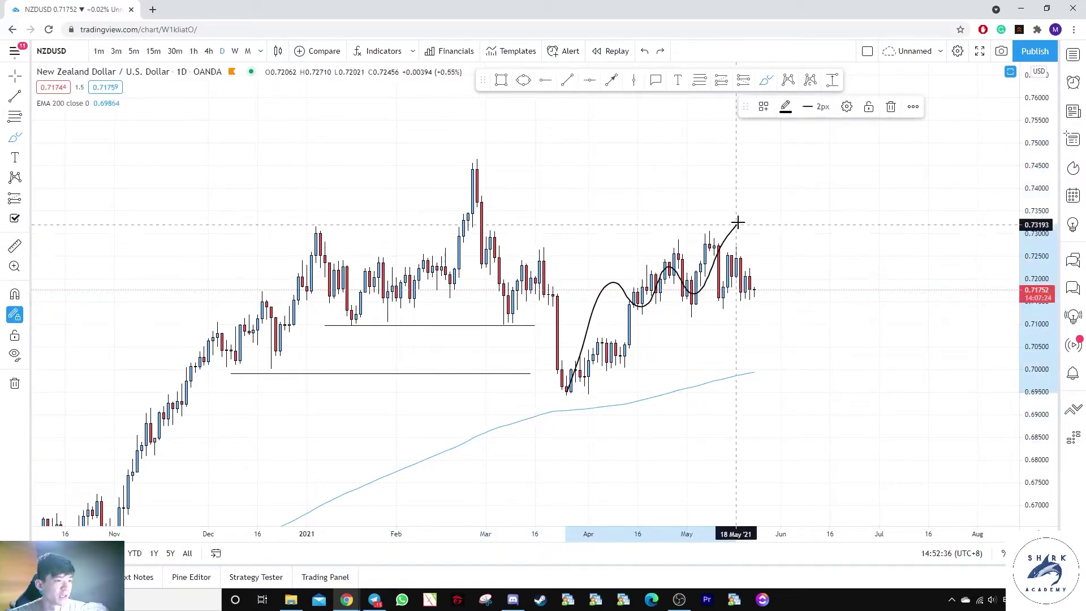
pyautogui.hotkey('ctrl', 'z')
# Draw a supply zone rectangle from 25 February to 21 June 2021 between 0.74629 and 0.73596
pyautogui.moveTo(1035, 202); pyautogui.dragTo(1015, 237)
pyautogui.moveTo(825, 203); pyautogui.dragTo(815, 236)
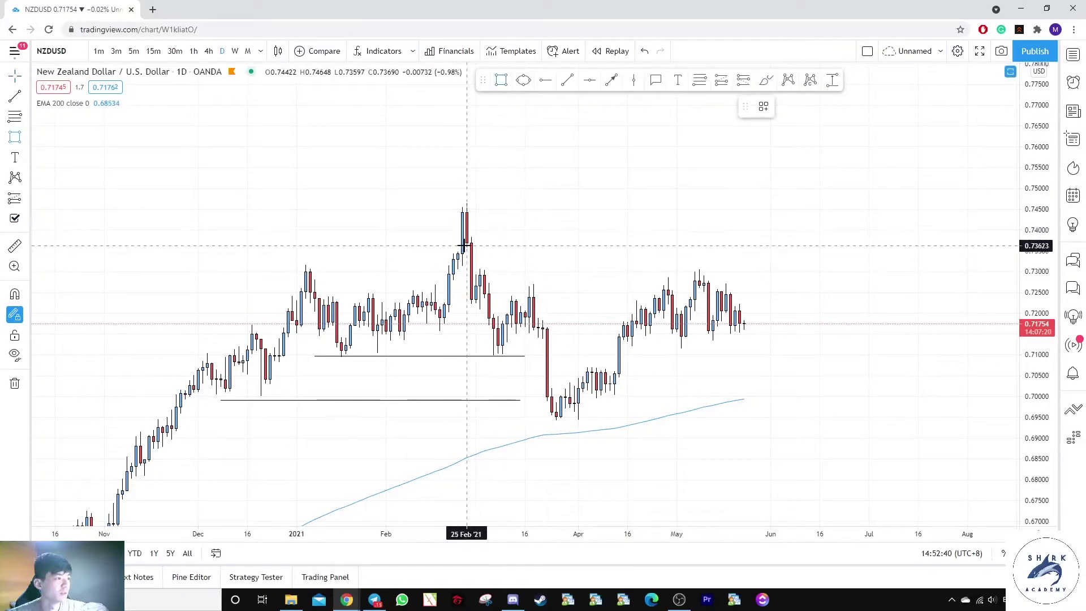
pyautogui.moveTo(480, 227); pyautogui.dragTo(834, 245)
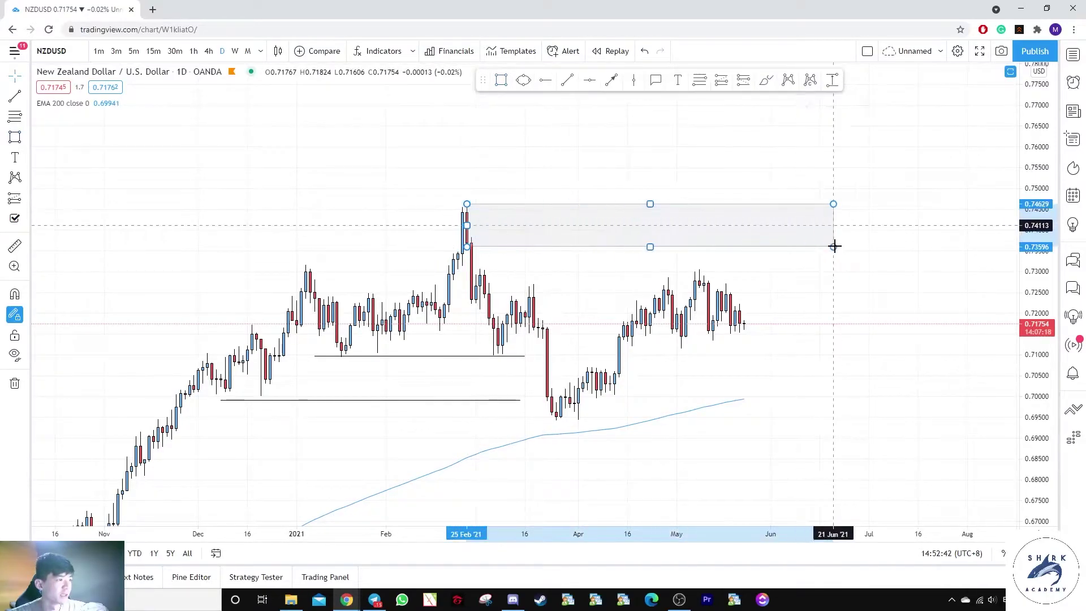
pyautogui.click(977, 254)
# Draw a horizontal trend line at 0.74605 from 3 to 25 February 2021, and raise the supply zone rectangle's upper edge to 0.74646
pyautogui.moveTo(441, 111); pyautogui.dragTo(590, 185)
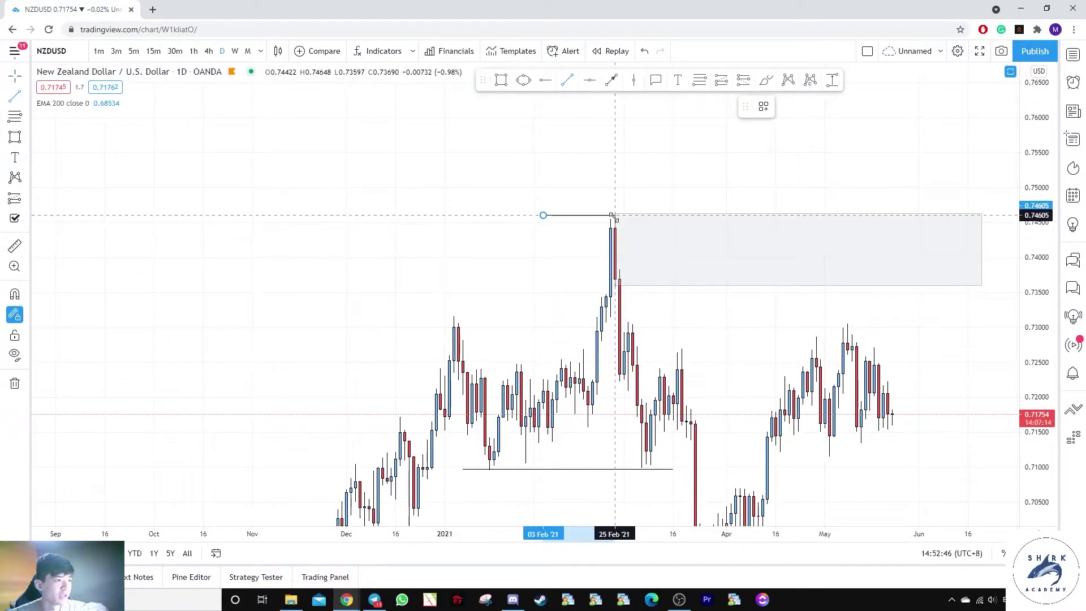
pyautogui.click(788, 220)
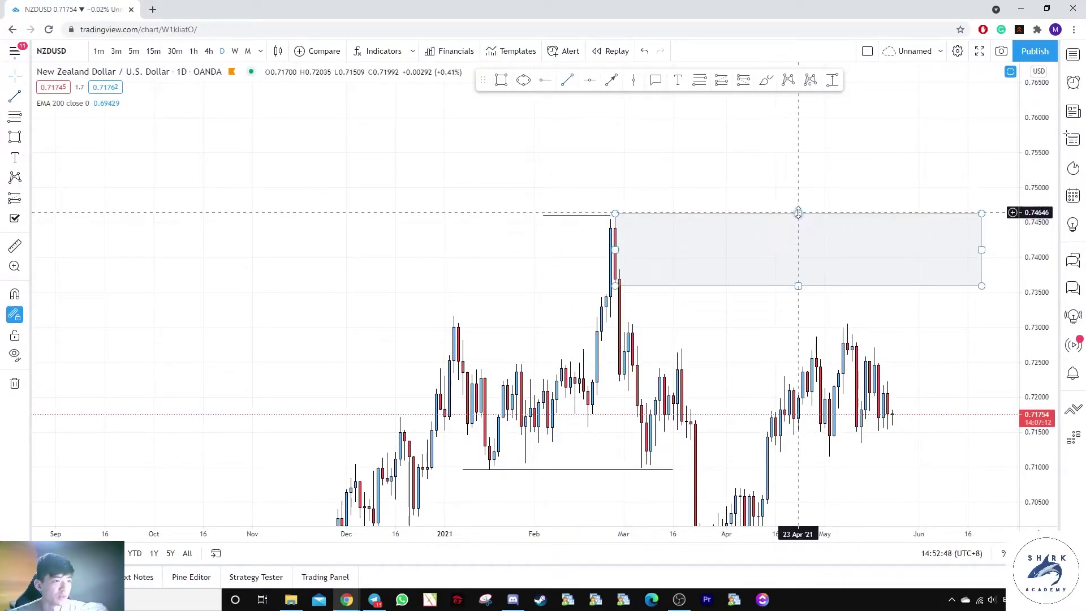
pyautogui.click(788, 189)
pyautogui.scroll(3, 788, 189)
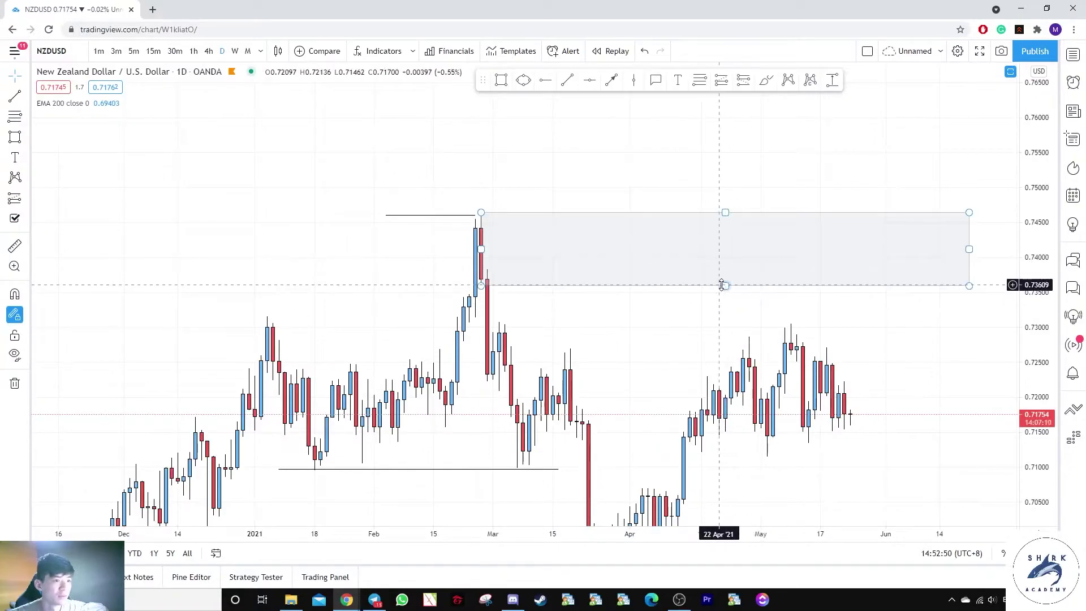
# Label the rectangle "Supply Zone" using the saved text template, and set the rectangle's lower edge to 0.73577
pyautogui.click(678, 80)
pyautogui.click(688, 259)
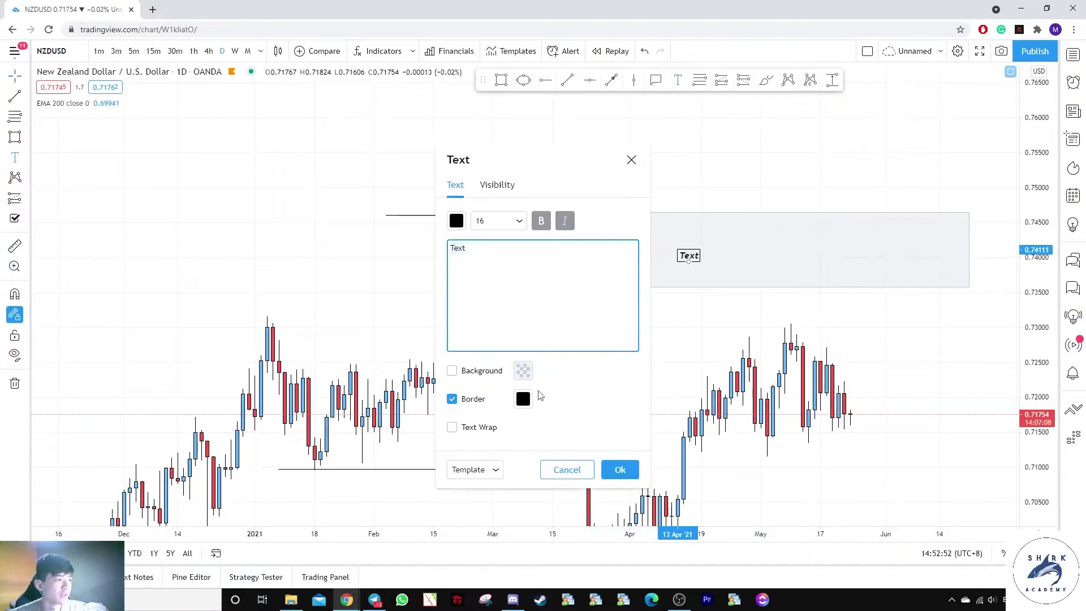
pyautogui.click(474, 470)
pyautogui.click(475, 555)
pyautogui.moveTo(688, 256); pyautogui.dragTo(755, 246)
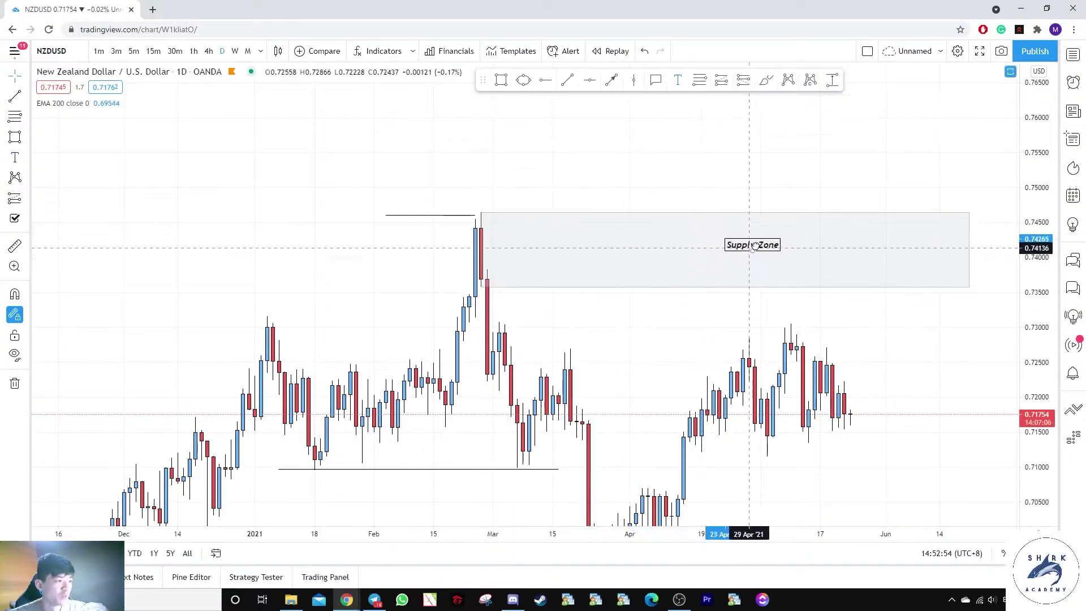
pyautogui.click(727, 288)
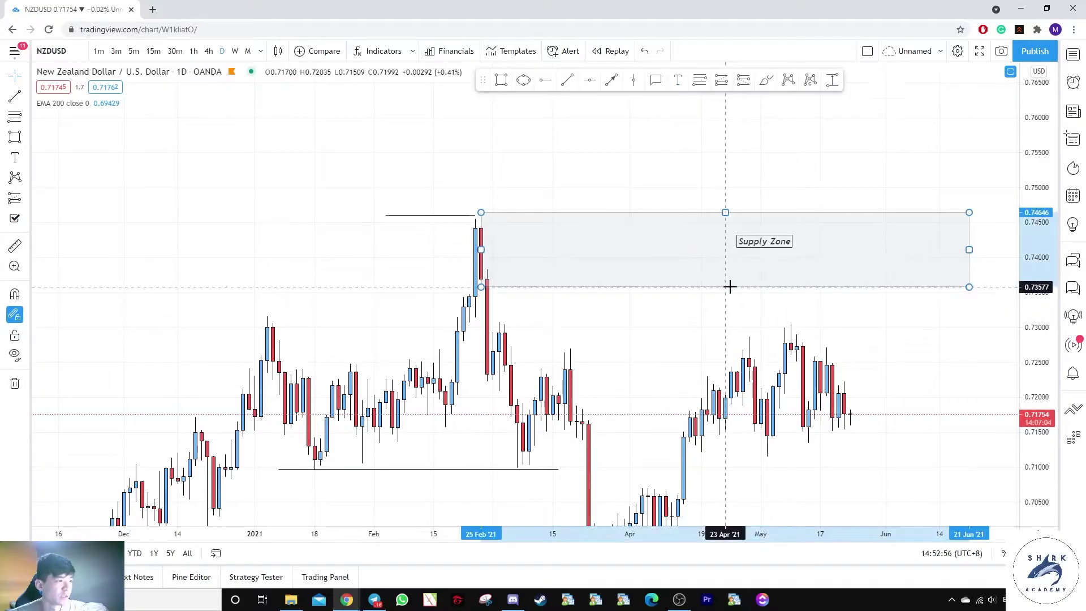
pyautogui.click(663, 186)
# Draw a rectangle with the Imbalances template directly below the supply zone, from 0.73577 down to about 0.7308 and as wide as the zone
pyautogui.click(763, 106)
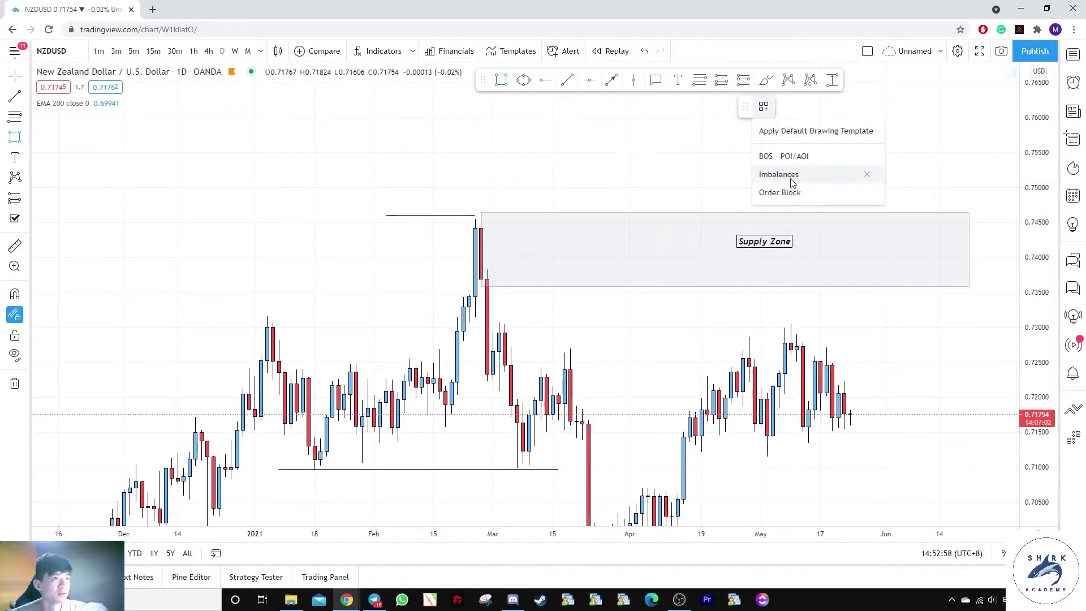
pyautogui.click(792, 178)
pyautogui.moveTo(481, 288)
pyautogui.mouseDown()
pyautogui.moveTo(956, 322)
pyautogui.moveTo(970, 303)
pyautogui.mouseUp()
# Try sketching a rise from the latest daily candle and circling the June part of the supply zone with the brush, and undo the strokes
pyautogui.moveTo(1026, 245); pyautogui.dragTo(1026, 292)
pyautogui.moveTo(887, 155); pyautogui.dragTo(763, 105)
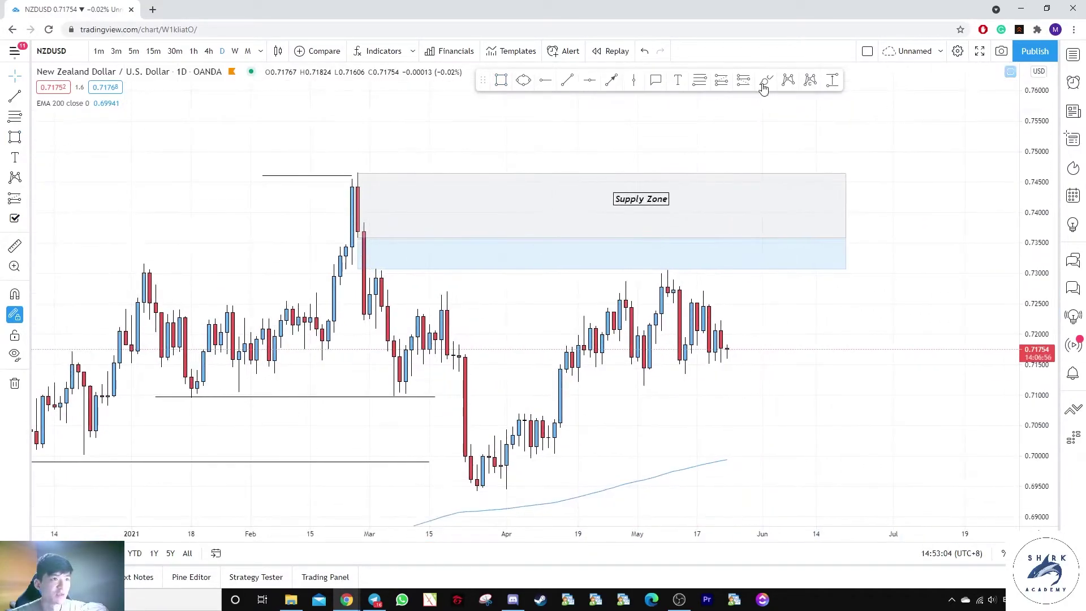
pyautogui.click(765, 82)
pyautogui.moveTo(726, 346)
pyautogui.mouseDown()
pyautogui.moveTo(744, 240)
pyautogui.moveTo(746, 282)
pyautogui.mouseUp()
pyautogui.hotkey('ctrl', 'z')
pyautogui.hotkey('ctrl', 'z')
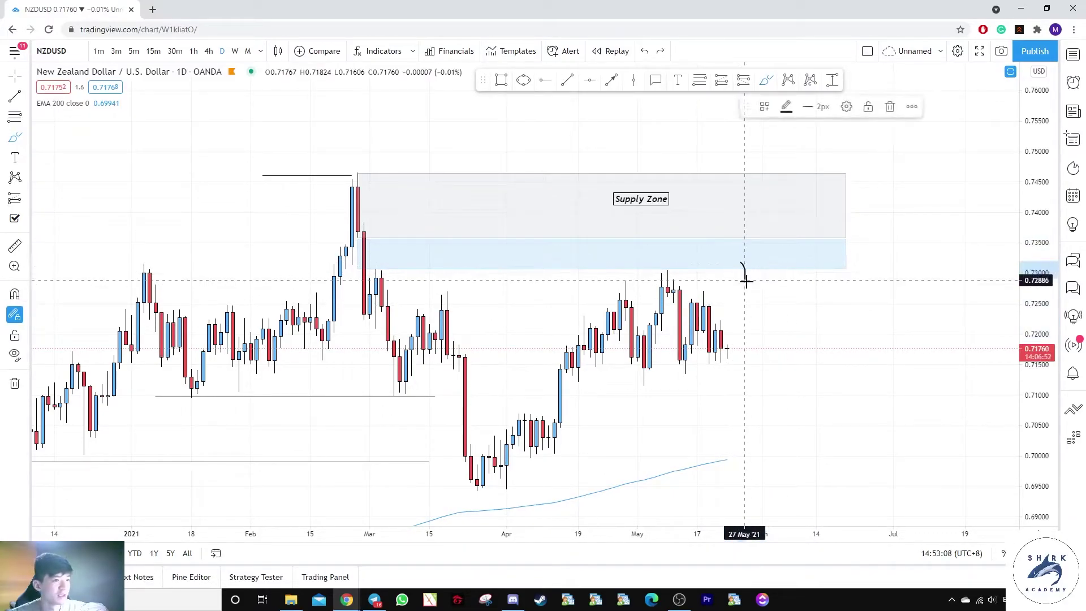
pyautogui.moveTo(792, 312)
pyautogui.mouseDown()
pyautogui.moveTo(810, 194)
pyautogui.moveTo(815, 235)
pyautogui.moveTo(797, 162)
pyautogui.mouseUp()
pyautogui.hotkey('ctrl', 'z')
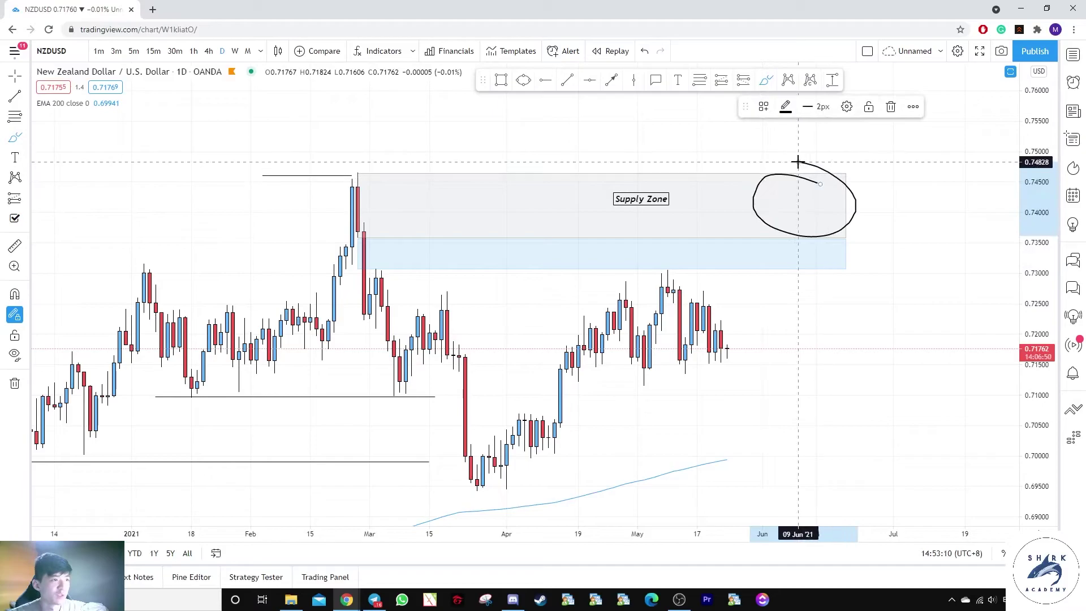
pyautogui.hotkey('ctrl', 'z')
pyautogui.press('Escape')
# Try sketching projected price paths from the latest daily candle, including one up into the supply zone, and undo them
pyautogui.moveTo(854, 298); pyautogui.dragTo(854, 262)
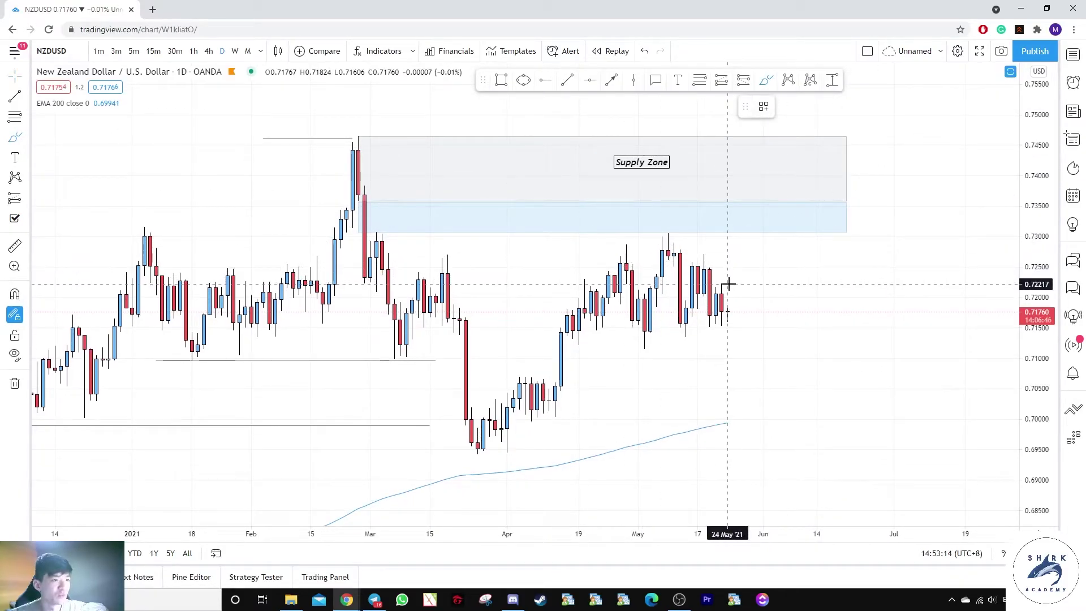
pyautogui.moveTo(729, 284); pyautogui.dragTo(759, 175)
pyautogui.hotkey('ctrl', 'z')
pyautogui.moveTo(728, 292)
pyautogui.mouseDown()
pyautogui.moveTo(789, 156)
pyautogui.moveTo(913, 352)
pyautogui.mouseUp()
pyautogui.hotkey('ctrl', 'z')
# Try circling the mid-April to late May price range and sketching a rise into the supply zone, and undo both strokes
pyautogui.scroll(2, 745, 295)
pyautogui.moveTo(722, 277); pyautogui.dragTo(643, 240)
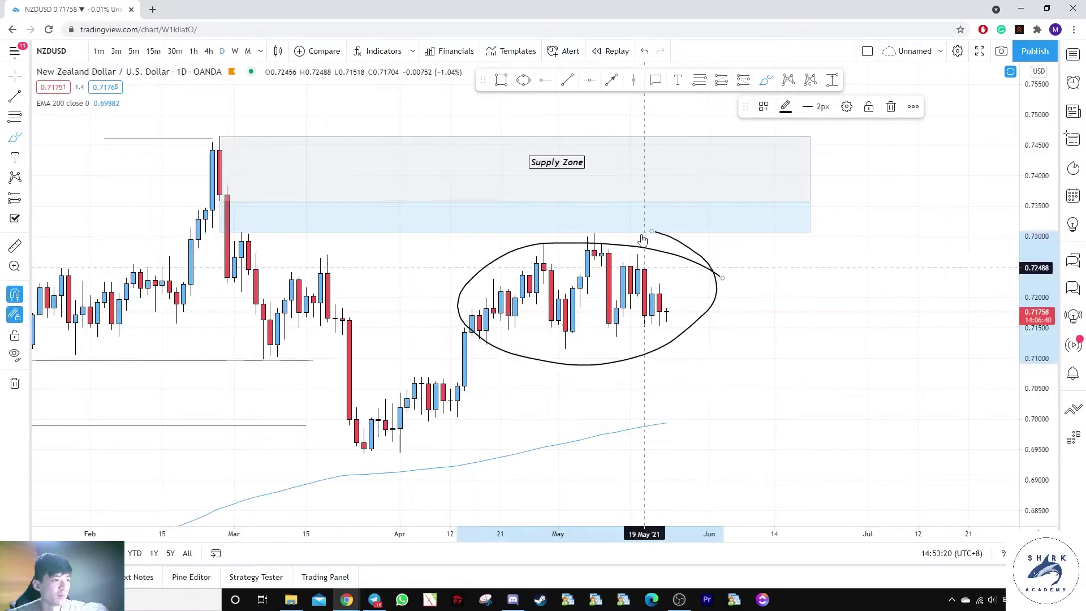
pyautogui.hotkey('ctrl', 'z')
pyautogui.moveTo(681, 309); pyautogui.dragTo(722, 169)
pyautogui.hotkey('ctrl', 'z')
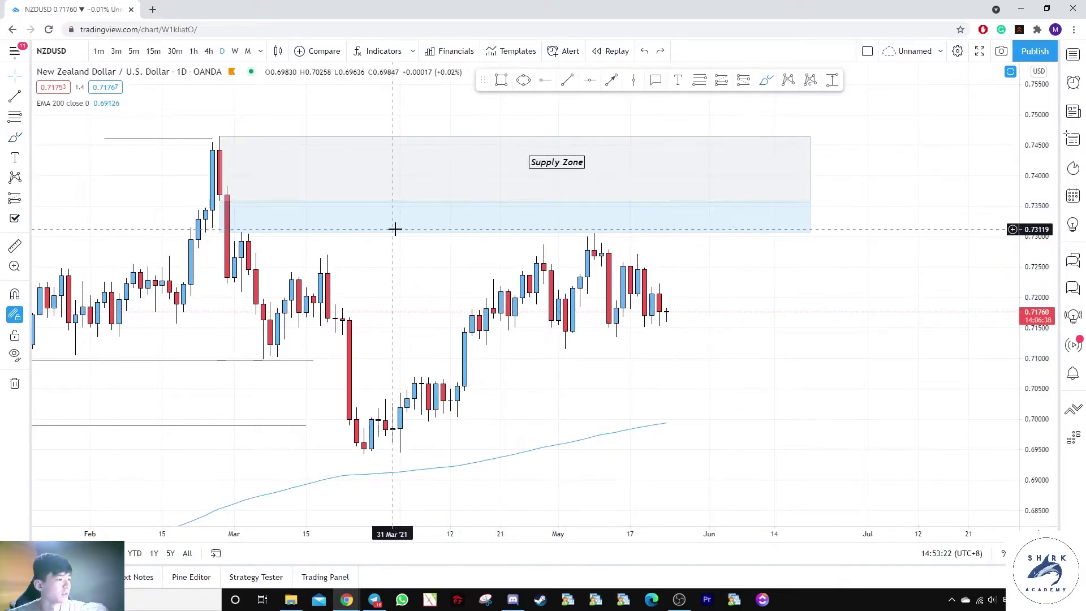
# Switch the NZDUSD chart to the 4-hour and then to the 1-hour timeframe
pyautogui.scroll(-4, 820, 254)
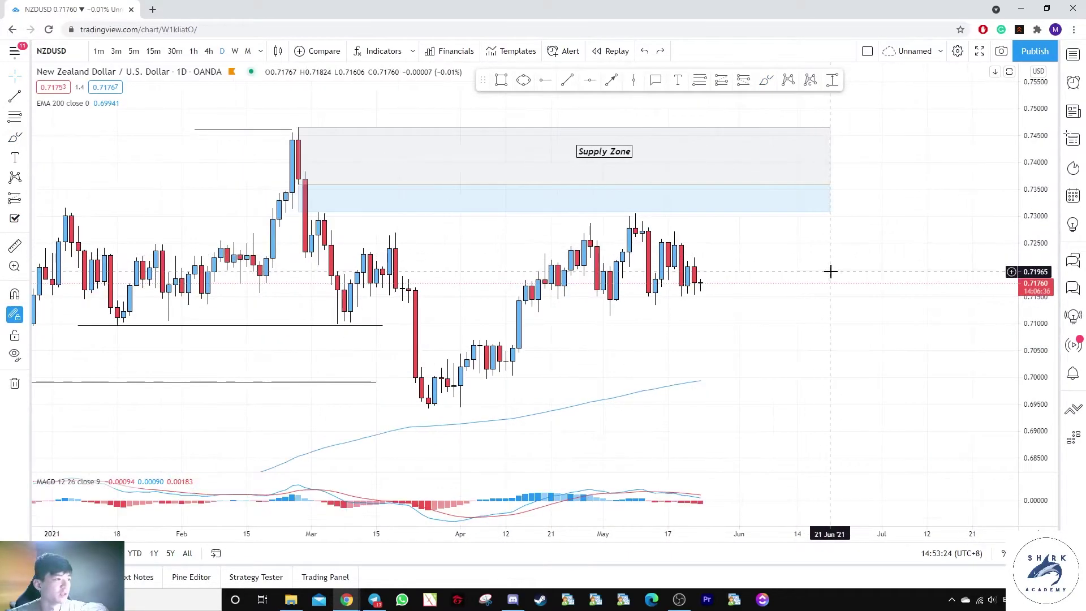
pyautogui.click(208, 52)
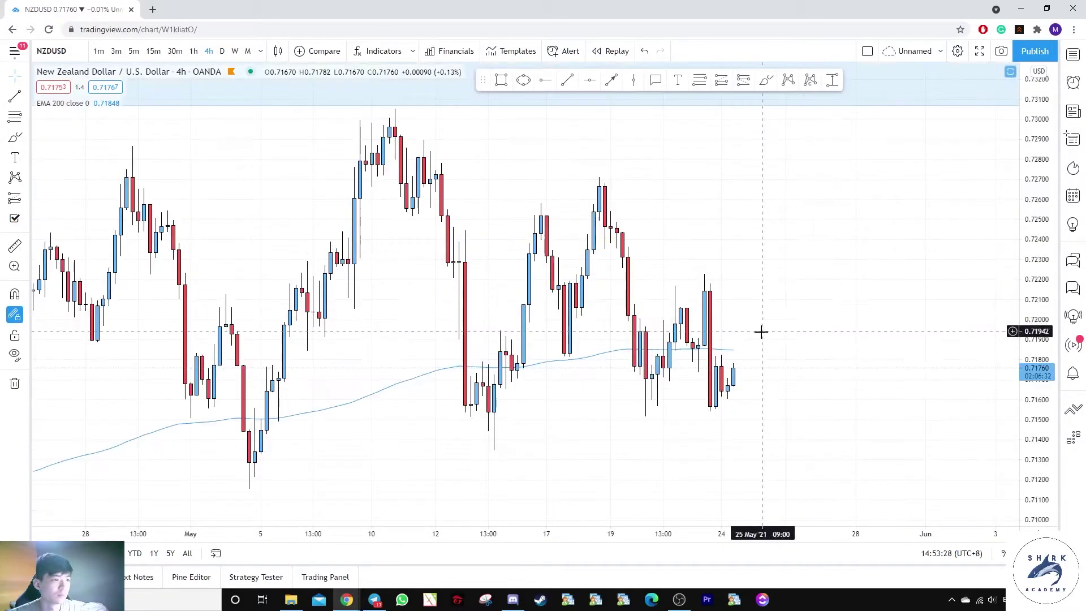
pyautogui.scroll(-3, 761, 332)
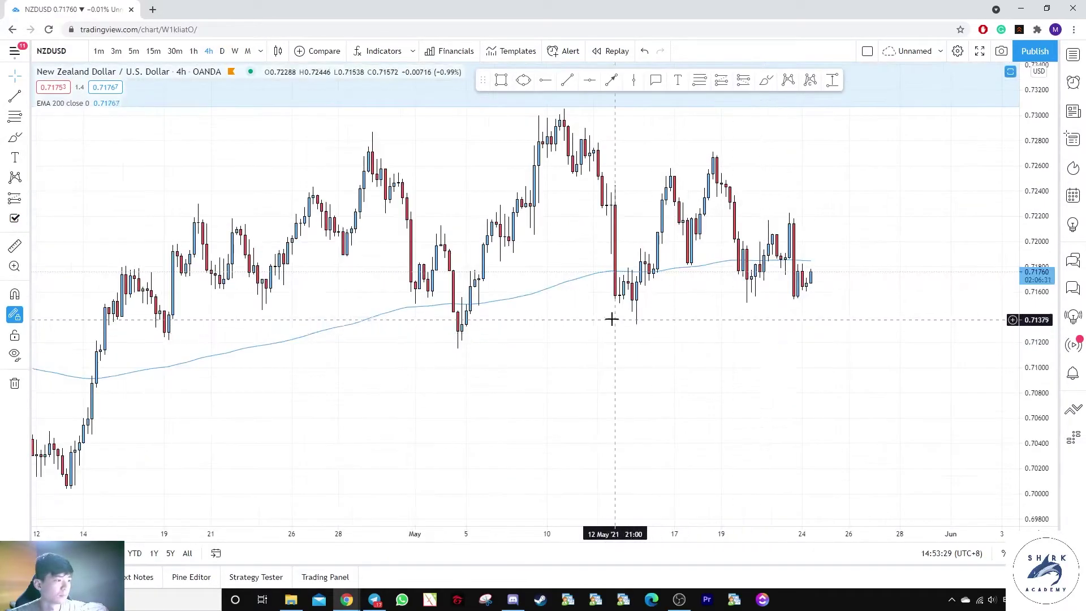
pyautogui.click(194, 51)
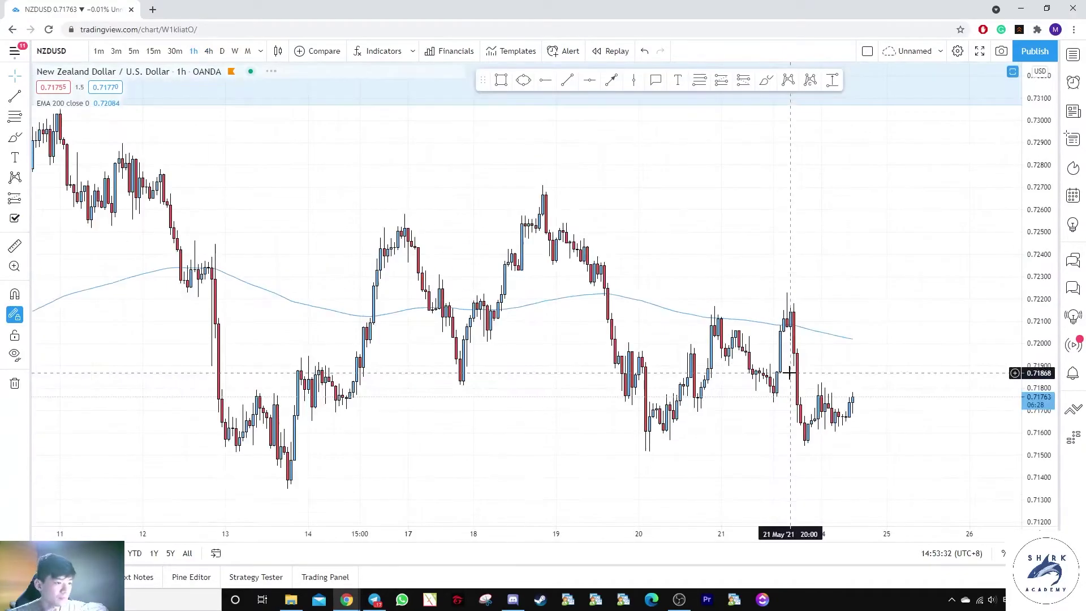
# Draw a horizontal trend line at 0.72254 just above the 21 May swing high, starting on 20 May and extending past the latest candle
pyautogui.moveTo(1036, 410); pyautogui.dragTo(1035, 323)
pyautogui.moveTo(895, 342); pyautogui.dragTo(866, 194)
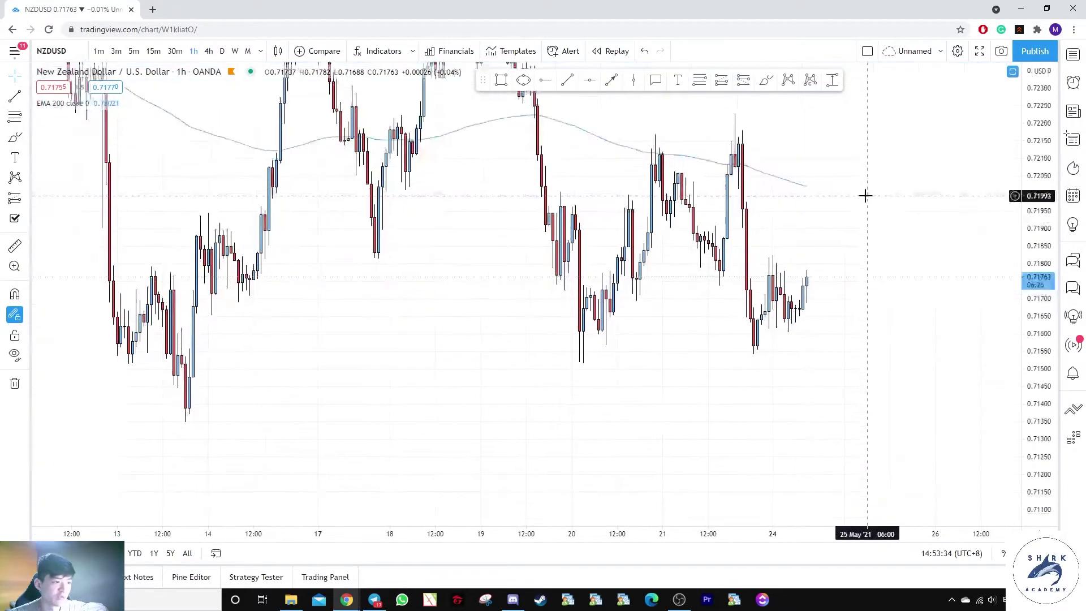
pyautogui.moveTo(1025, 231); pyautogui.dragTo(1025, 337)
pyautogui.moveTo(809, 221)
pyautogui.mouseDown()
pyautogui.moveTo(745, 265)
pyautogui.moveTo(785, 168)
pyautogui.moveTo(800, 236)
pyautogui.mouseUp()
pyautogui.scroll(-3, 751, 281)
pyautogui.scroll(2, 870, 186)
pyautogui.moveTo(1035, 184); pyautogui.dragTo(1035, 249)
pyautogui.moveTo(846, 178); pyautogui.dragTo(832, 215)
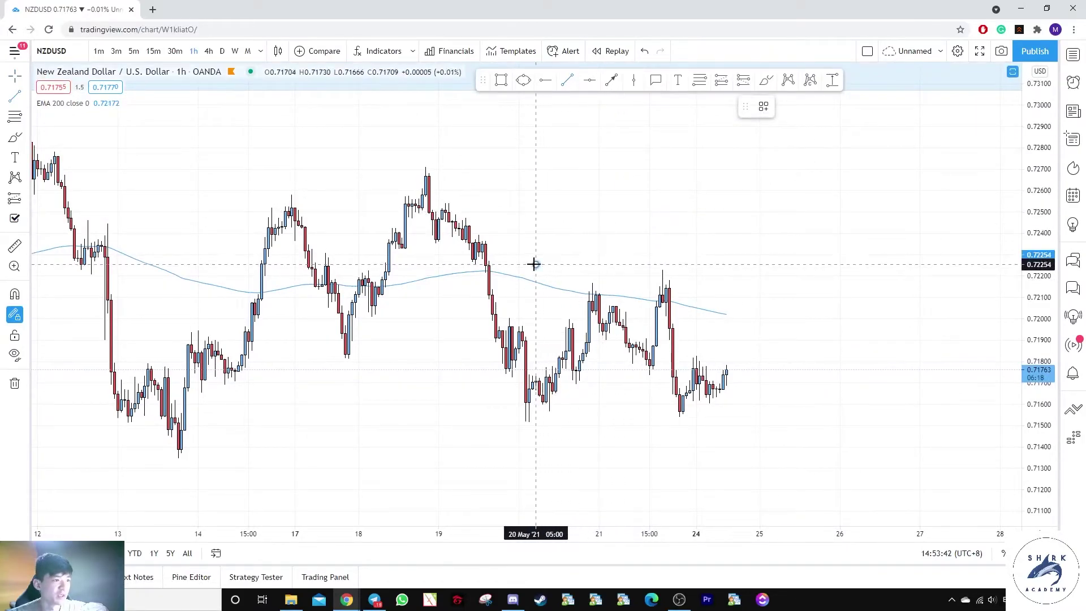
pyautogui.moveTo(534, 263); pyautogui.dragTo(896, 264)
pyautogui.moveTo(757, 267); pyautogui.dragTo(765, 271)
# Try sketching brush rises from the latest hourly candle towards the trend line above the 21 May high, and undo them
pyautogui.click(766, 80)
pyautogui.scroll(2, 700, 420)
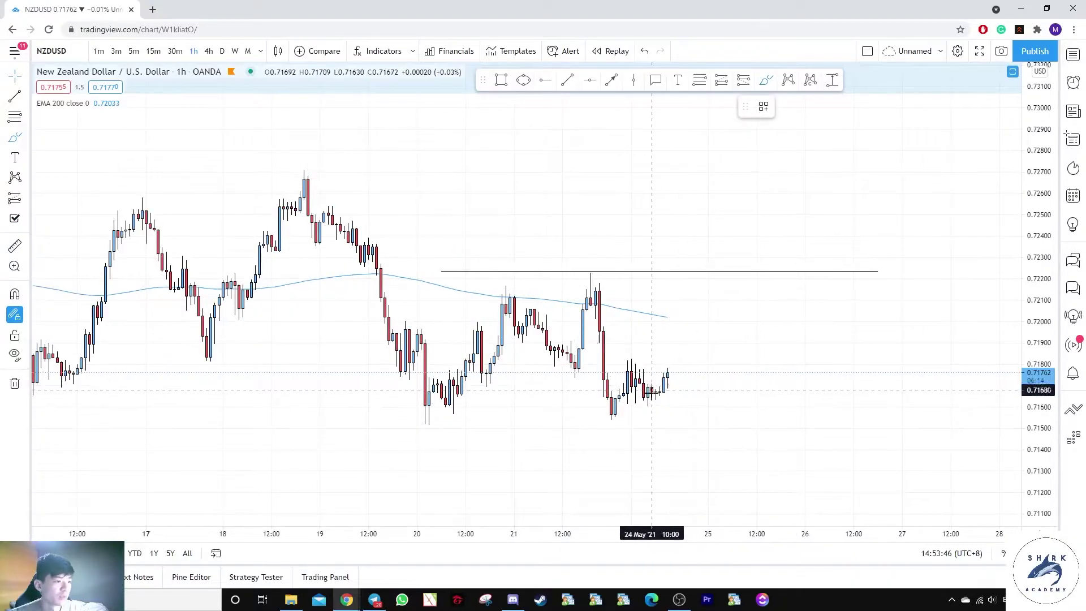
pyautogui.moveTo(664, 389)
pyautogui.mouseDown()
pyautogui.moveTo(668, 320)
pyautogui.moveTo(736, 243)
pyautogui.mouseUp()
pyautogui.hotkey('ctrl', 'z')
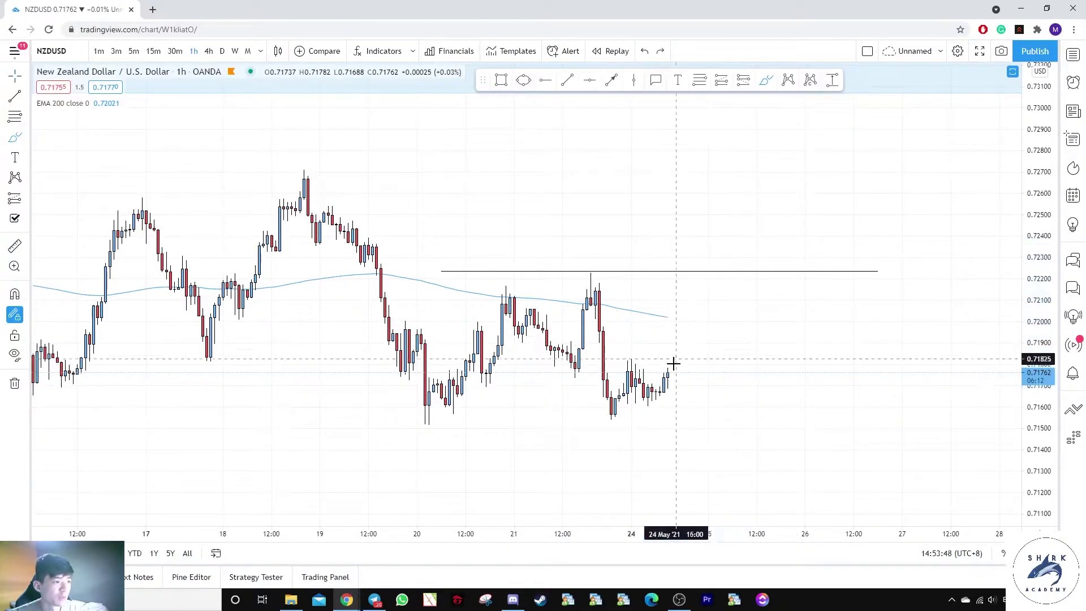
pyautogui.moveTo(661, 391)
pyautogui.mouseDown()
pyautogui.moveTo(744, 325)
pyautogui.moveTo(756, 285)
pyautogui.mouseUp()
pyautogui.hotkey('ctrl', 'z')
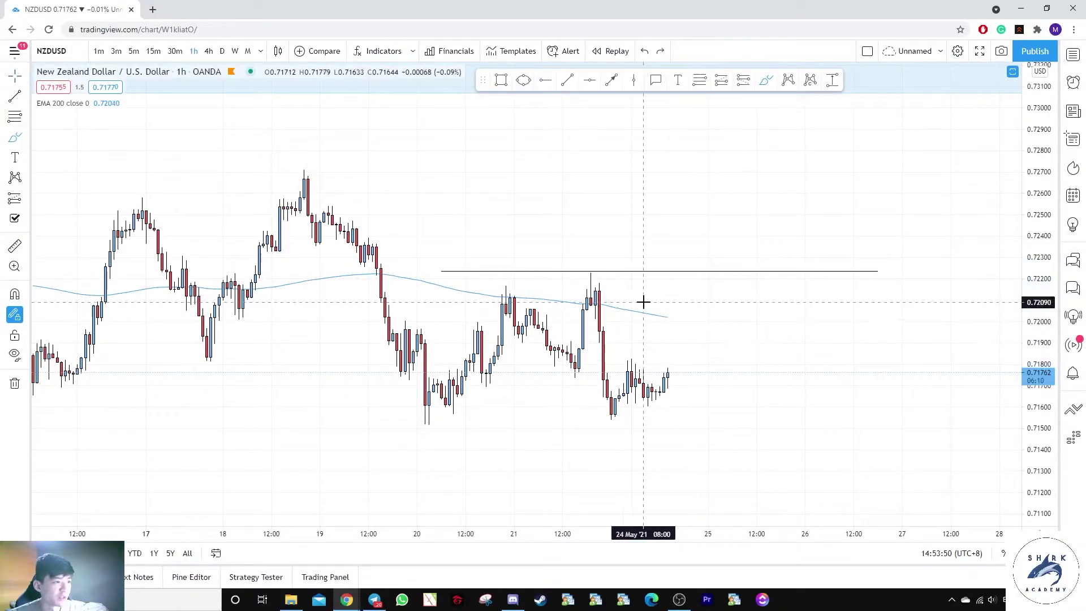
# Try brush strokes around the trend line and along the decline from 19 to 21 May, and undo them
pyautogui.moveTo(651, 249); pyautogui.dragTo(747, 315)
pyautogui.hotkey('ctrl', 'z')
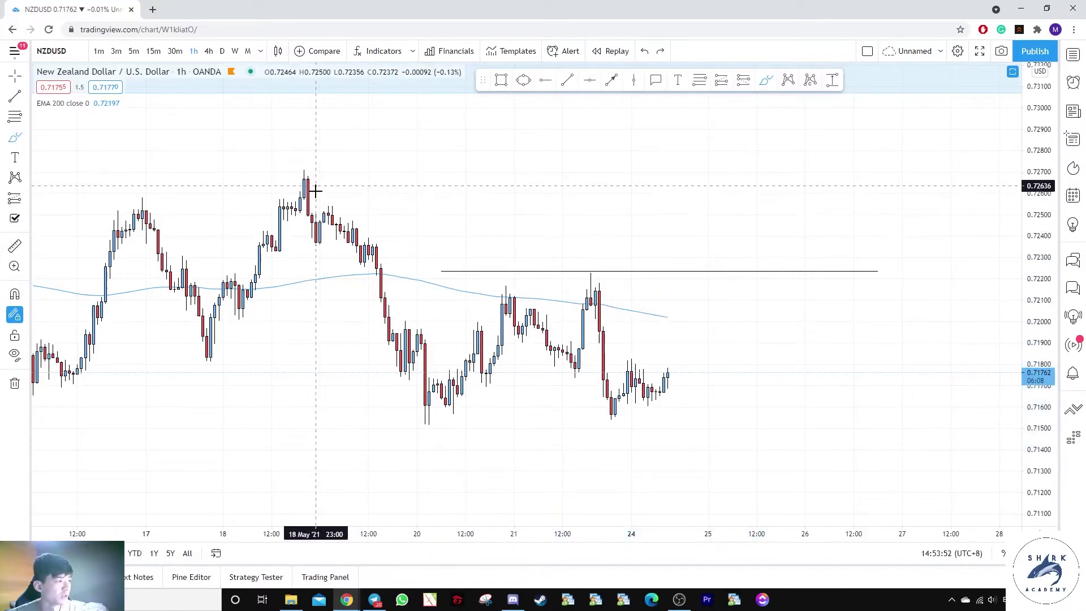
pyautogui.moveTo(359, 243); pyautogui.dragTo(574, 368)
pyautogui.hotkey('ctrl', 'z')
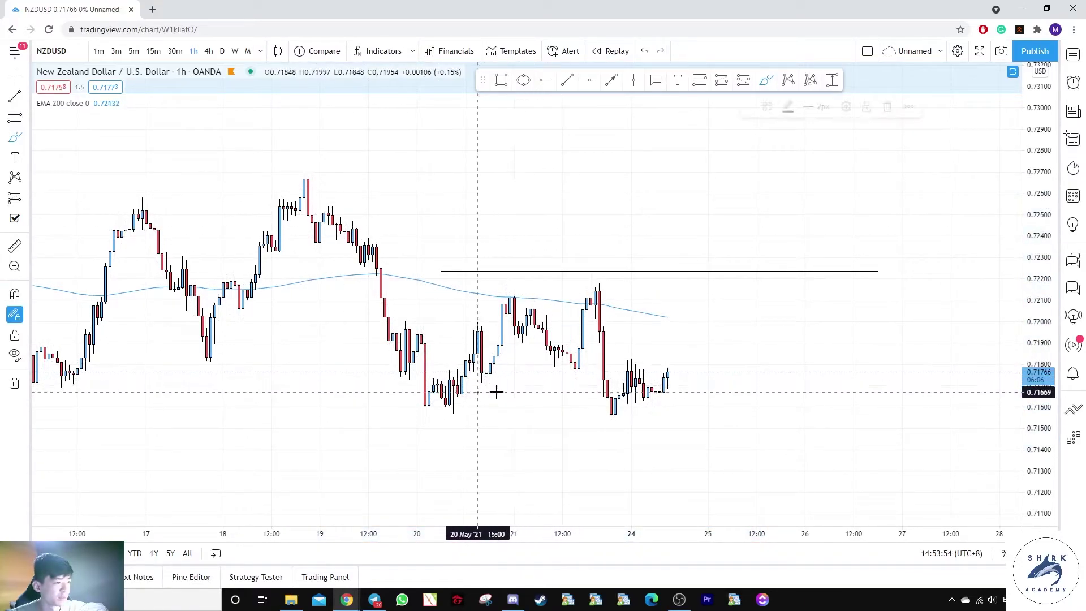
# Try underlining the 20 and 21 May swing lows with short brush strokes, and undo all of them
pyautogui.moveTo(496, 392); pyautogui.dragTo(546, 396)
pyautogui.moveTo(516, 380); pyautogui.dragTo(595, 381)
pyautogui.hotkey('ctrl', 'z')
pyautogui.hotkey('ctrl', 'z')
pyautogui.moveTo(478, 393)
pyautogui.mouseDown()
pyautogui.moveTo(538, 396)
pyautogui.moveTo(574, 381)
pyautogui.mouseUp()
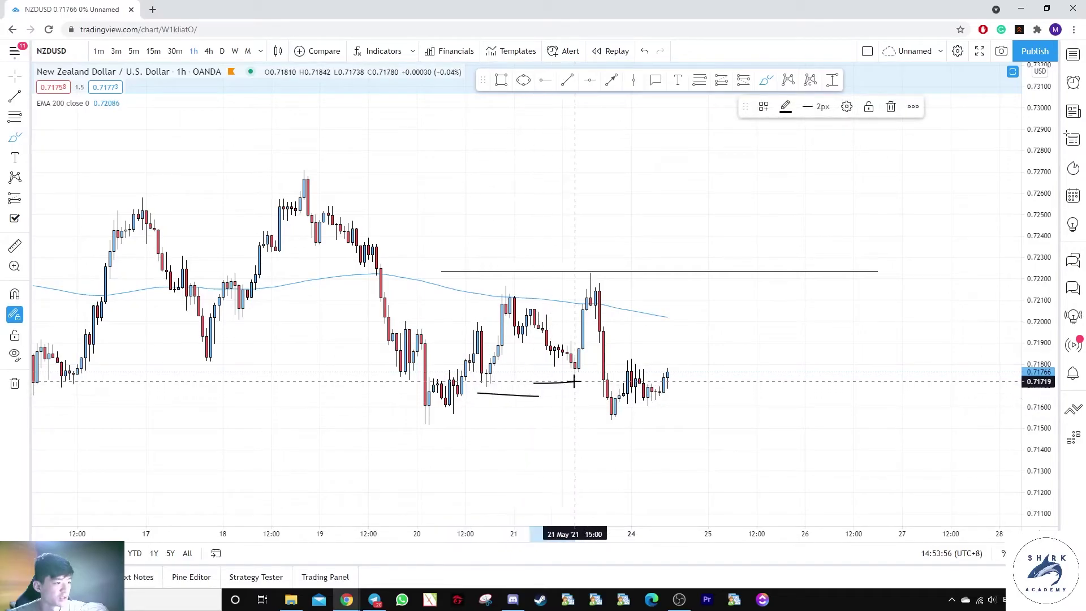
pyautogui.hotkey('ctrl', 'z')
pyautogui.moveTo(417, 418); pyautogui.dragTo(502, 417)
pyautogui.moveTo(379, 425); pyautogui.dragTo(510, 424)
pyautogui.hotkey('ctrl', 'z')
pyautogui.hotkey('ctrl', 'z')
pyautogui.hotkey('ctrl', 'z')
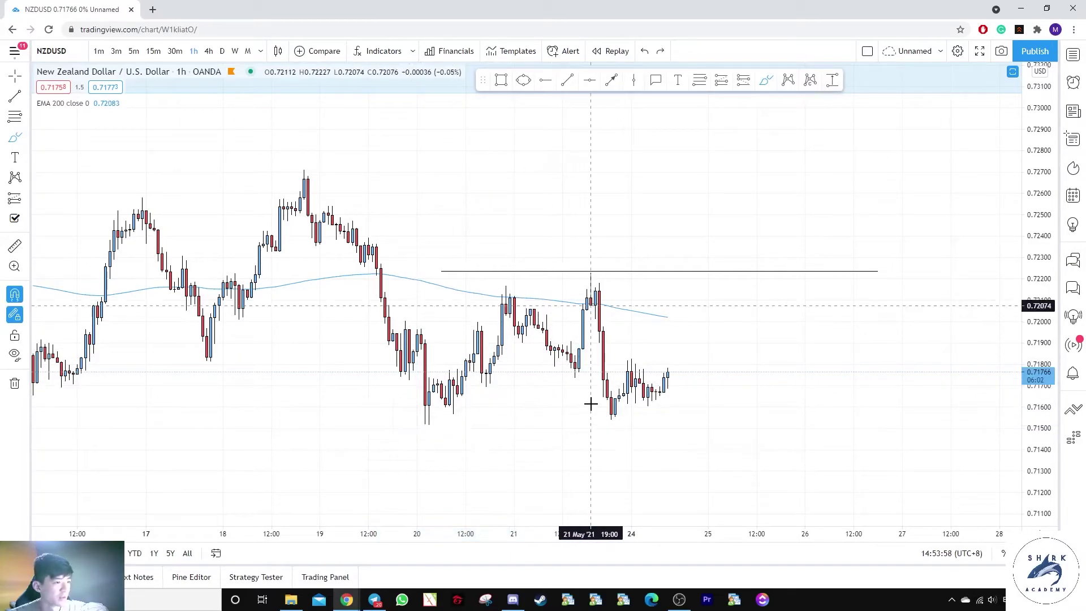
# Sketch a projected path from the latest candle up to about 0.7244 and down in waves to about 0.7193
pyautogui.moveTo(674, 376); pyautogui.dragTo(712, 228)
pyautogui.moveTo(553, 261); pyautogui.dragTo(535, 250)
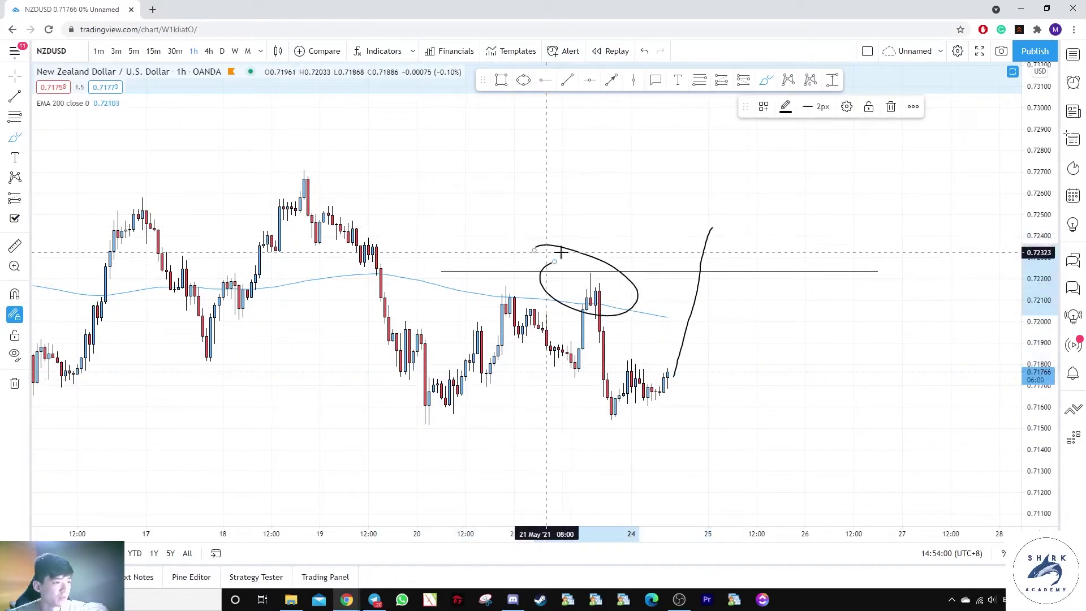
pyautogui.hotkey('ctrl', 'z')
pyautogui.moveTo(709, 232); pyautogui.dragTo(776, 335)
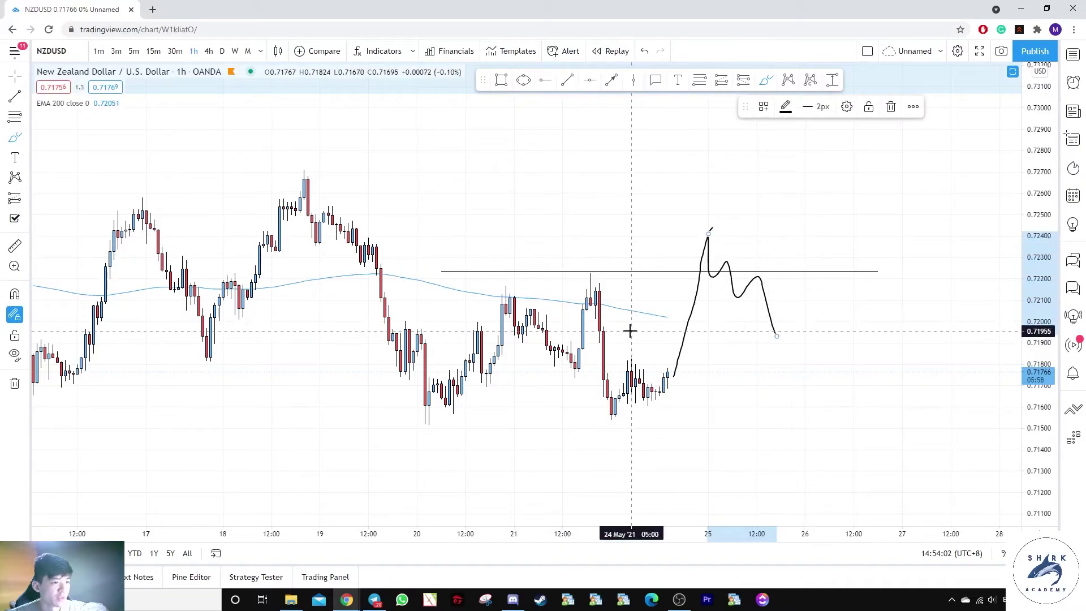
# Sketch two near-horizontal lines at about 0.7193 and 0.7186 under the path's dip, and extend the path up to about 0.7300
pyautogui.moveTo(630, 332); pyautogui.dragTo(862, 338)
pyautogui.moveTo(611, 351); pyautogui.dragTo(863, 349)
pyautogui.moveTo(670, 350)
pyautogui.mouseDown()
pyautogui.moveTo(715, 327)
pyautogui.moveTo(843, 170)
pyautogui.moveTo(866, 110)
pyautogui.mouseUp()
pyautogui.hotkey('ctrl', 'z')
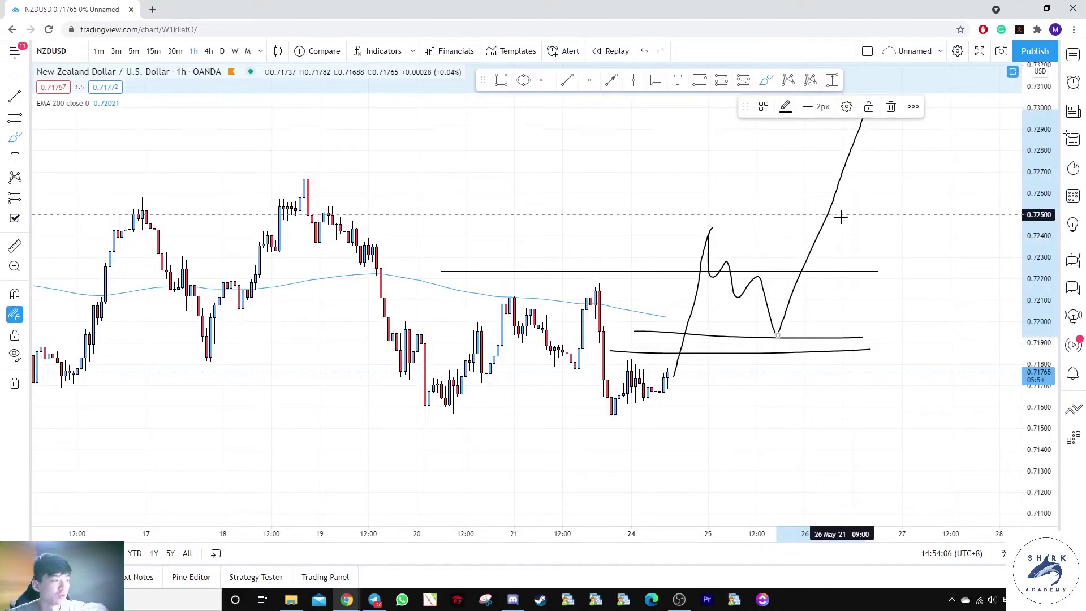
pyautogui.press('Escape')
# Draw a horizontal trend line at about 0.7268 from the 18 May swing high past the projected path, and circle that high
pyautogui.moveTo(841, 215); pyautogui.dragTo(744, 280)
pyautogui.scroll(-1, 566, 142)
pyautogui.click(567, 80)
pyautogui.moveTo(239, 239); pyautogui.dragTo(843, 240)
pyautogui.moveTo(309, 230); pyautogui.dragTo(264, 188)
pyautogui.scroll(-4, 356, 235)
pyautogui.hotkey('ctrl', 'z')
pyautogui.moveTo(212, 148); pyautogui.dragTo(163, 169)
pyautogui.hotkey('ctrl', 'z')
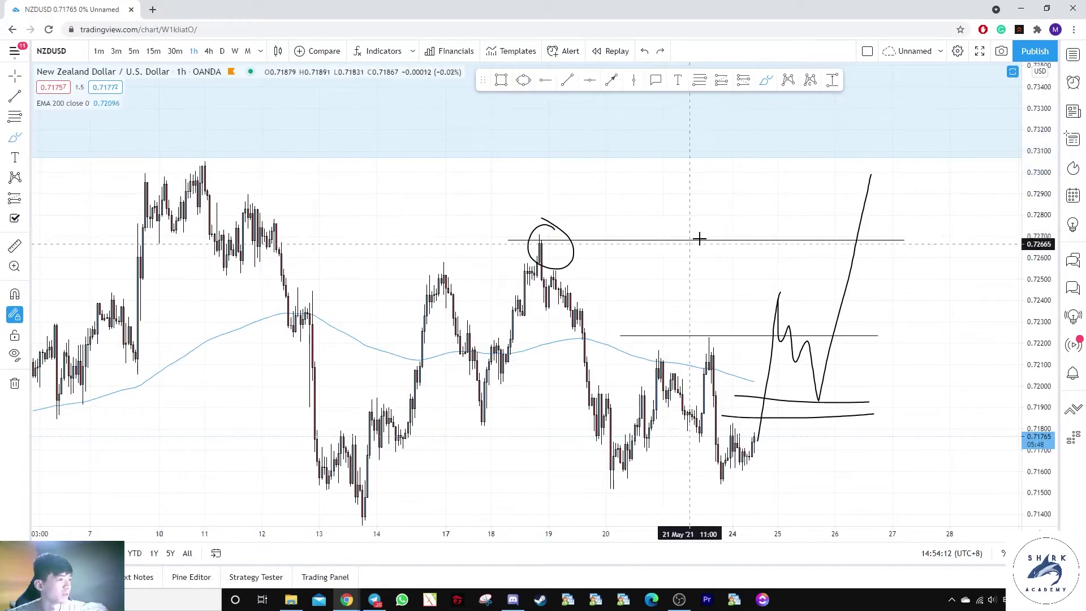
# Try circling an area of the blue imbalance zone above the projected path with the brush, and undo the stroke
pyautogui.press('Escape')
pyautogui.moveTo(747, 193); pyautogui.dragTo(632, 260)
pyautogui.moveTo(1047, 170); pyautogui.dragTo(1047, 221)
pyautogui.click(766, 82)
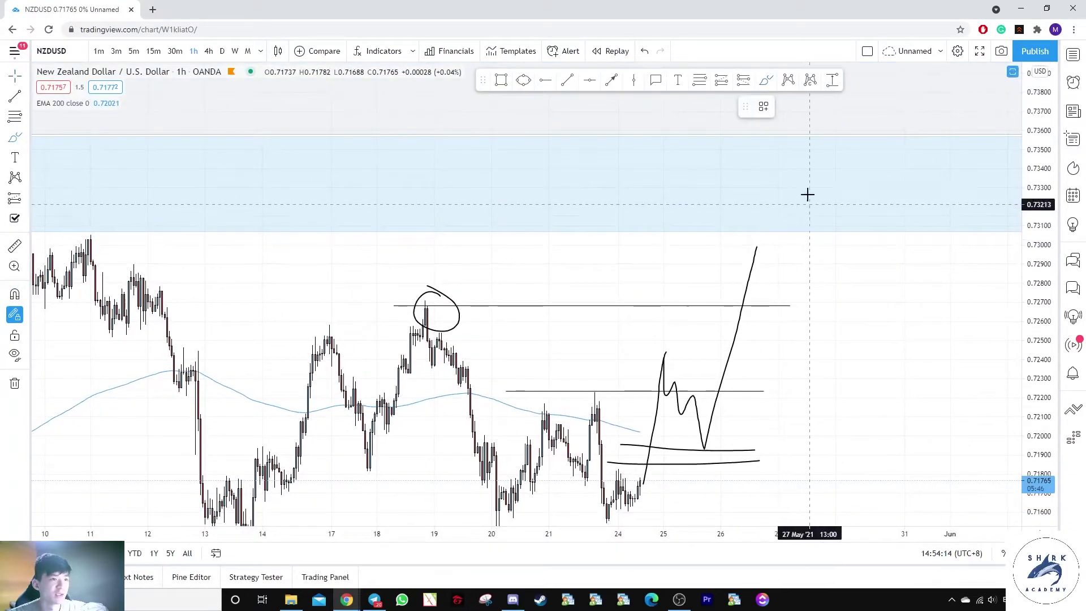
pyautogui.moveTo(808, 194); pyautogui.dragTo(747, 165)
pyautogui.hotkey('ctrl', 'z')
# Try brush strokes near the path's tip and a drop from the imbalance zone to about 0.7262, and undo them
pyautogui.moveTo(1037, 271); pyautogui.dragTo(1037, 286)
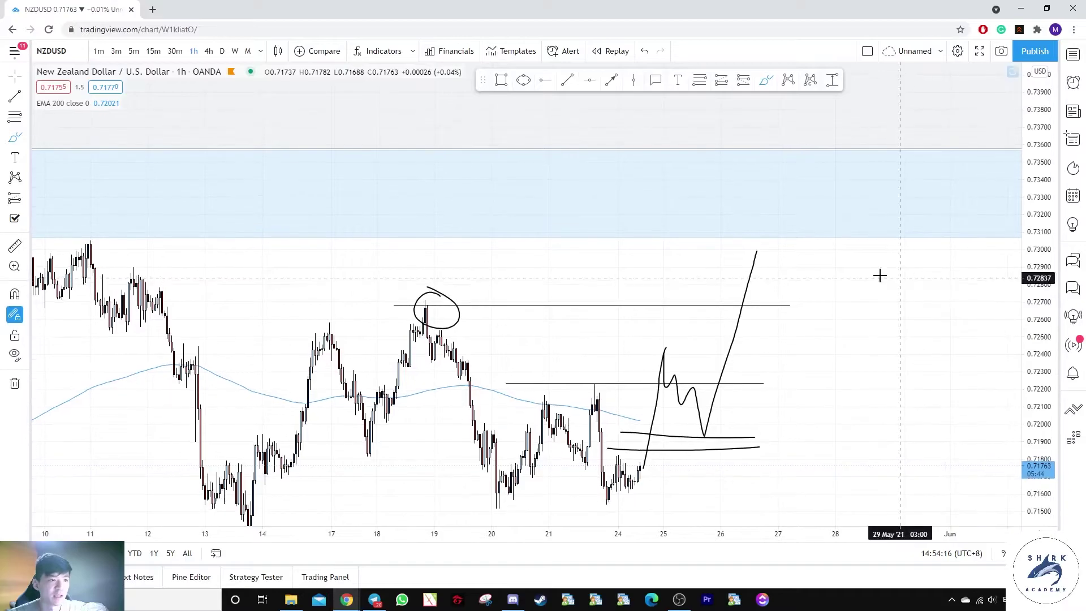
pyautogui.moveTo(787, 214); pyautogui.dragTo(749, 259)
pyautogui.hotkey('ctrl', 'z')
pyautogui.moveTo(758, 213)
pyautogui.mouseDown()
pyautogui.moveTo(829, 243)
pyautogui.moveTo(899, 316)
pyautogui.mouseUp()
pyautogui.hotkey('ctrl', 'z')
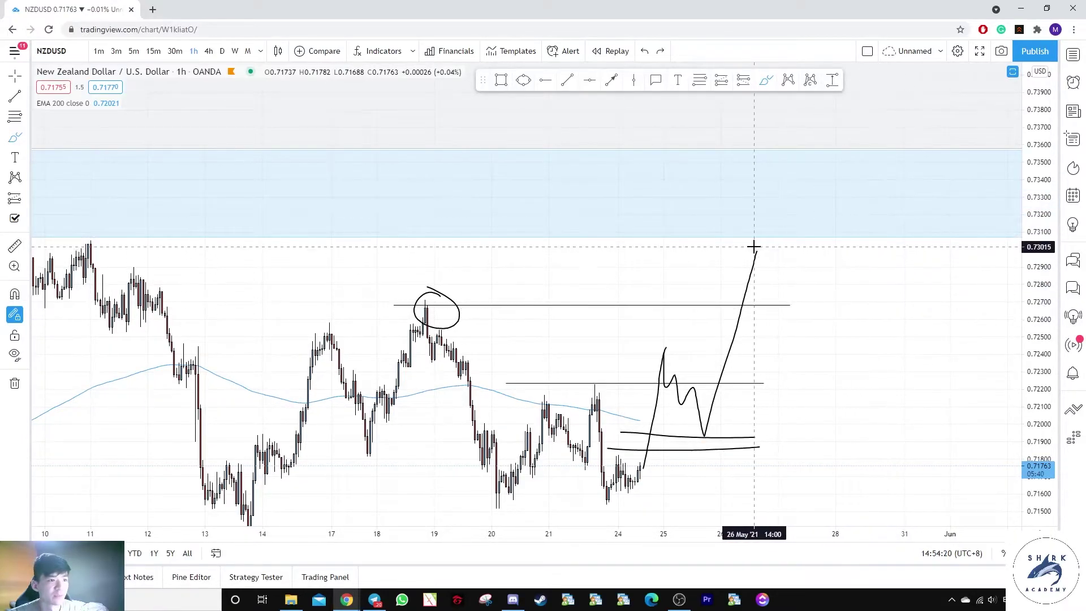
# Try marking the imbalance zone's lower edge with a line and circling the area above the path's tip, and undo both strokes
pyautogui.moveTo(752, 238); pyautogui.dragTo(837, 238)
pyautogui.hotkey('ctrl', 'z')
pyautogui.moveTo(802, 184)
pyautogui.mouseDown()
pyautogui.moveTo(732, 250)
pyautogui.moveTo(800, 192)
pyautogui.moveTo(756, 172)
pyautogui.mouseUp()
pyautogui.hotkey('ctrl', 'z')
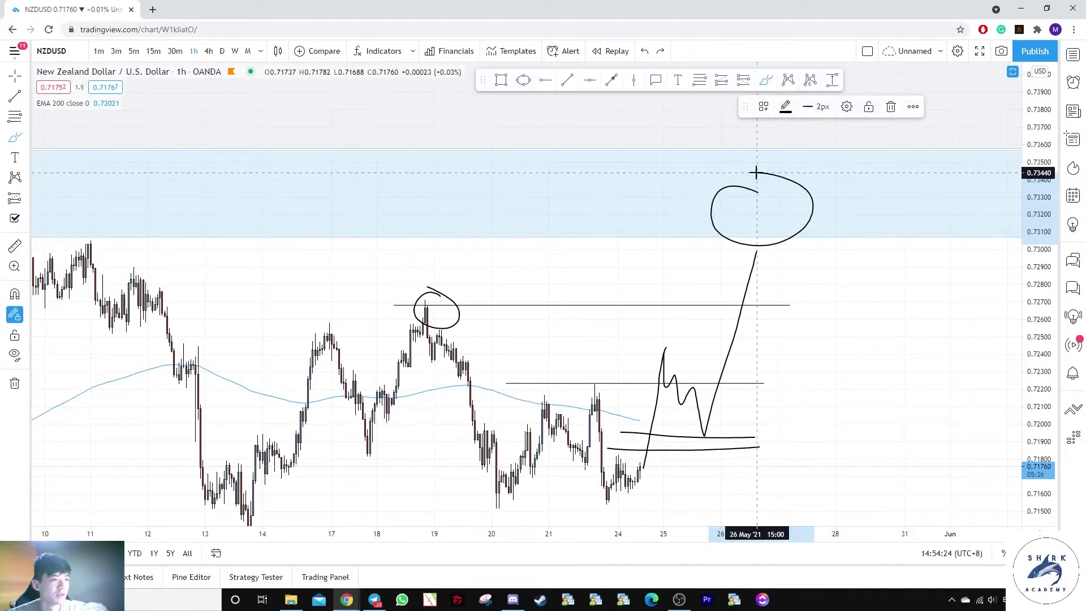
pyautogui.hotkey('ctrl', 'z')
# Try marking the inside of the blue imbalance zone above the path's tip with two brush lines, and undo them
pyautogui.moveTo(677, 205); pyautogui.dragTo(764, 214)
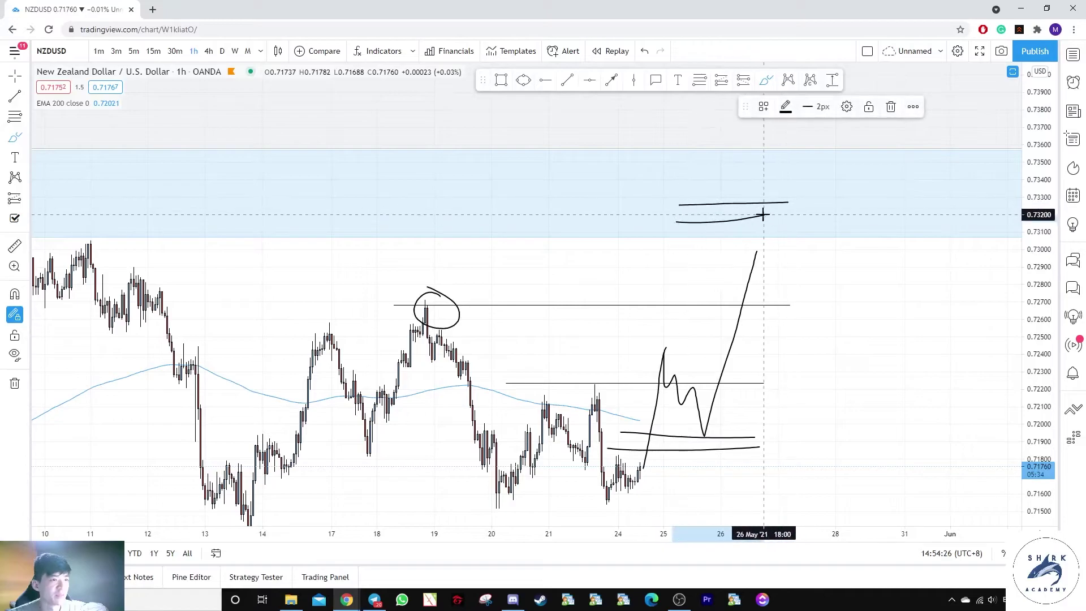
pyautogui.hotkey('ctrl', 'z')
pyautogui.press('Escape')
# Continue the projected path with a brush stroke that consolidates between about 0.7290 and 0.7320, then rallies to about 0.7398
pyautogui.moveTo(1039, 247); pyautogui.dragTo(1039, 283)
pyautogui.moveTo(886, 289); pyautogui.dragTo(779, 309)
pyautogui.click(766, 82)
pyautogui.moveTo(763, 116)
pyautogui.mouseDown()
pyautogui.moveTo(512, 229)
pyautogui.moveTo(742, 115)
pyautogui.mouseUp()
pyautogui.hotkey('ctrl', 'z')
pyautogui.moveTo(655, 240)
pyautogui.mouseDown()
pyautogui.moveTo(660, 293)
pyautogui.moveTo(744, 235)
pyautogui.moveTo(769, 123)
pyautogui.mouseUp()
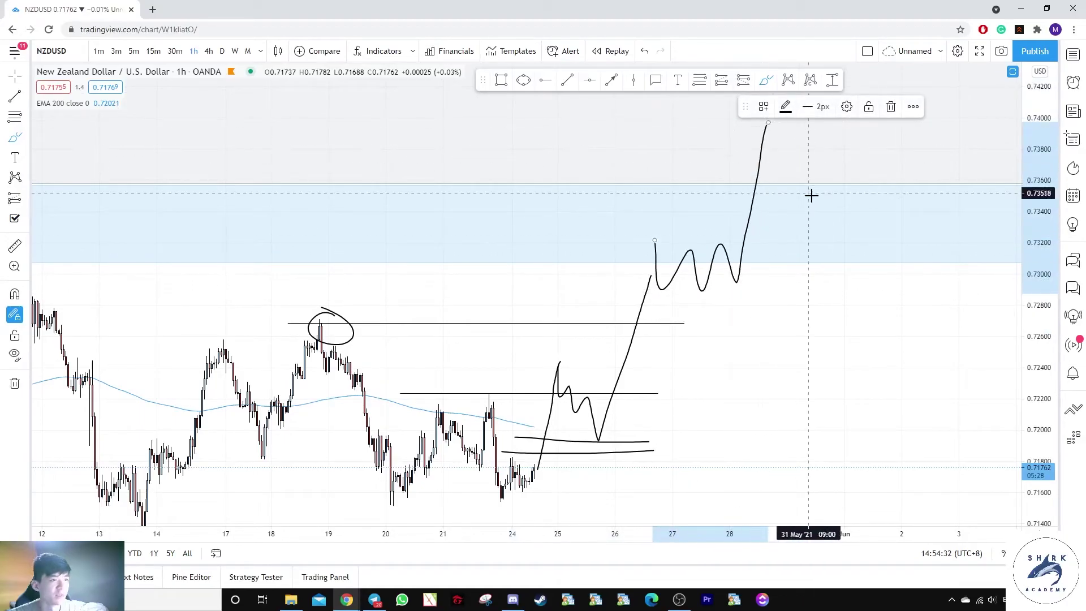
# Extend the projected path to a peak of about 0.7435 and a drop to about 0.7252, and circle the upper projection
pyautogui.moveTo(1043, 187); pyautogui.dragTo(1045, 226)
pyautogui.press('Escape')
pyautogui.moveTo(883, 226); pyautogui.dragTo(769, 290)
pyautogui.moveTo(670, 231)
pyautogui.mouseDown()
pyautogui.moveTo(732, 169)
pyautogui.moveTo(803, 216)
pyautogui.moveTo(842, 400)
pyautogui.mouseUp()
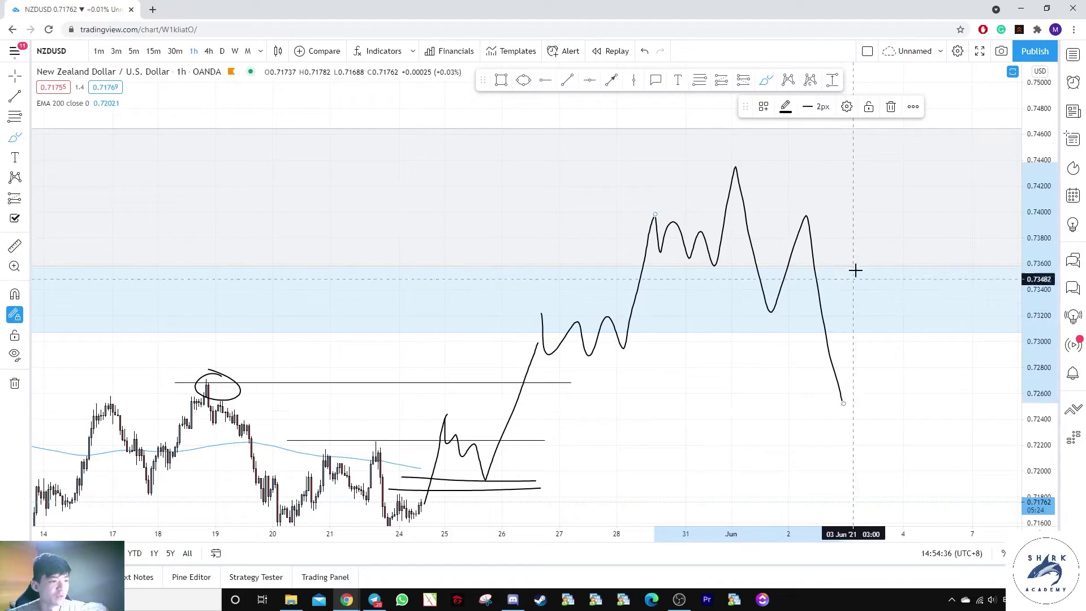
pyautogui.moveTo(857, 232); pyautogui.dragTo(848, 227)
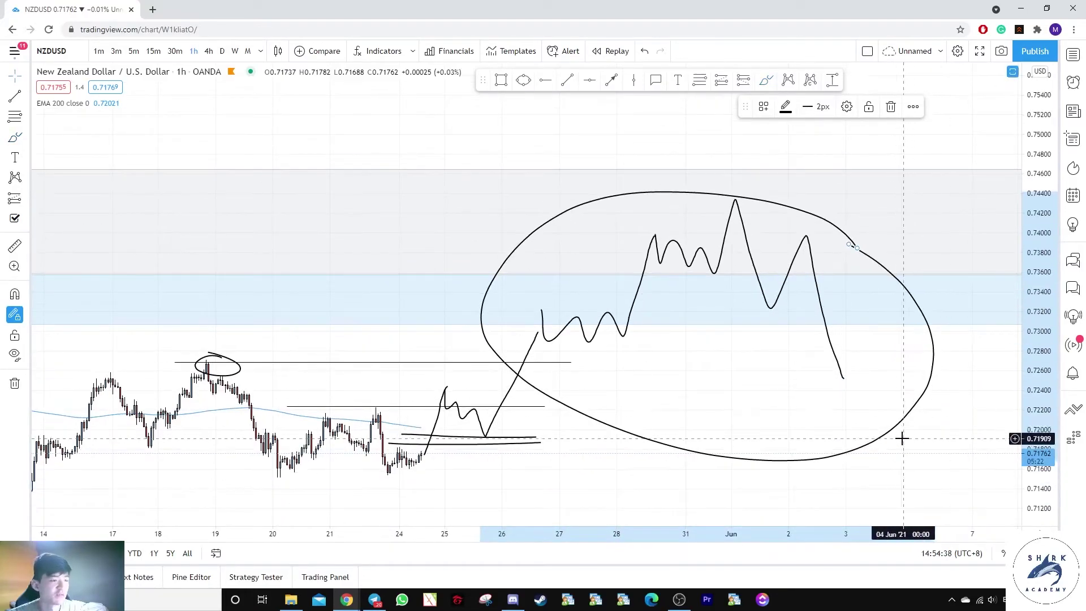
# Place a Supply Zone text label from the saved template inside the grey zone, near 24 May
pyautogui.scroll(-2, 925, 430)
pyautogui.click(766, 80)
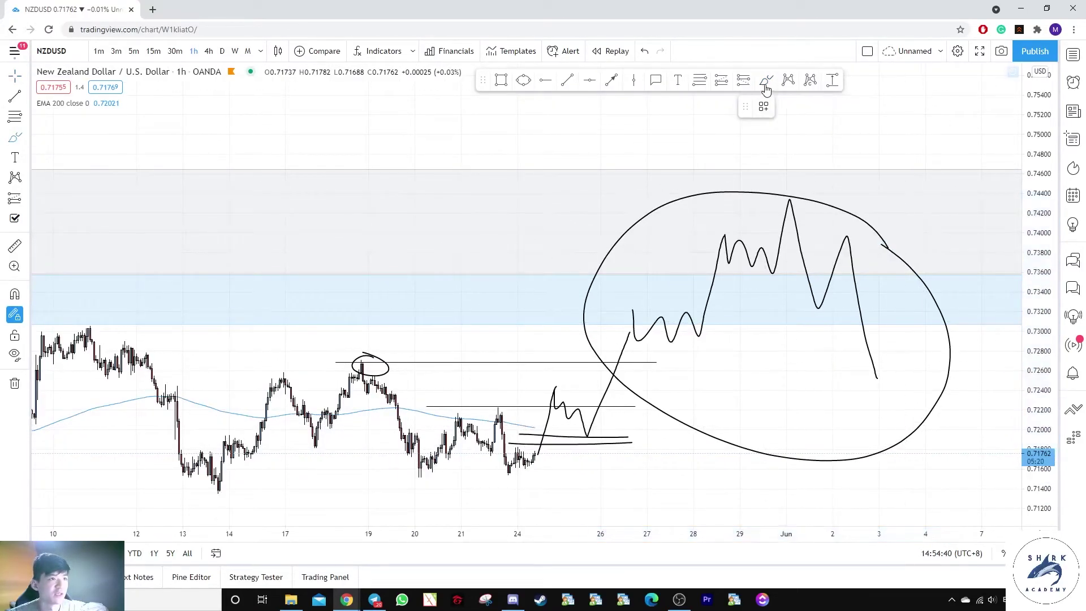
pyautogui.click(675, 80)
pyautogui.click(525, 251)
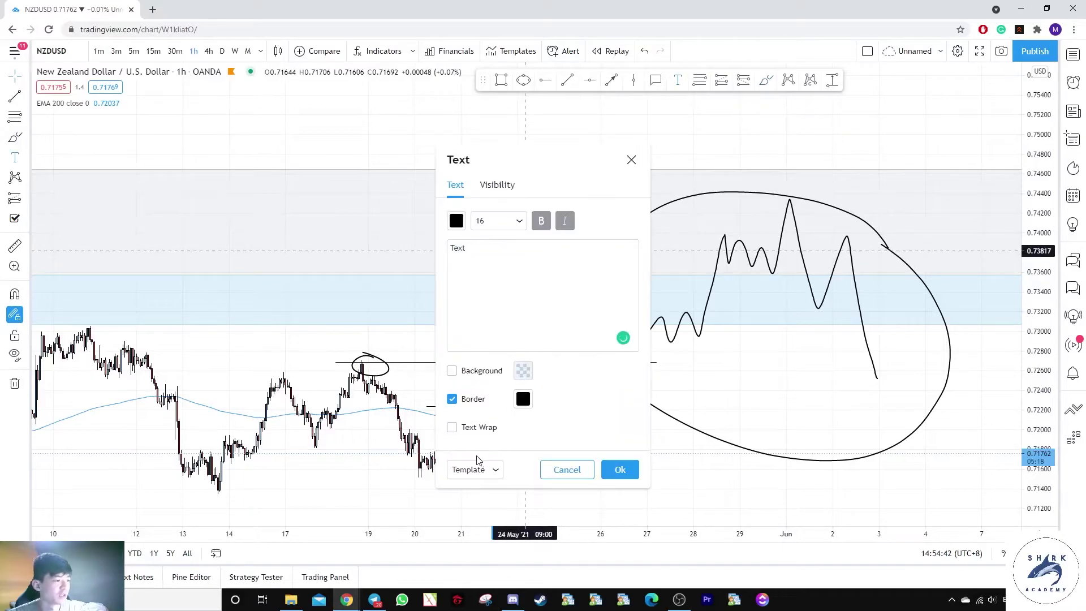
pyautogui.click(478, 466)
pyautogui.click(473, 558)
pyautogui.click(620, 469)
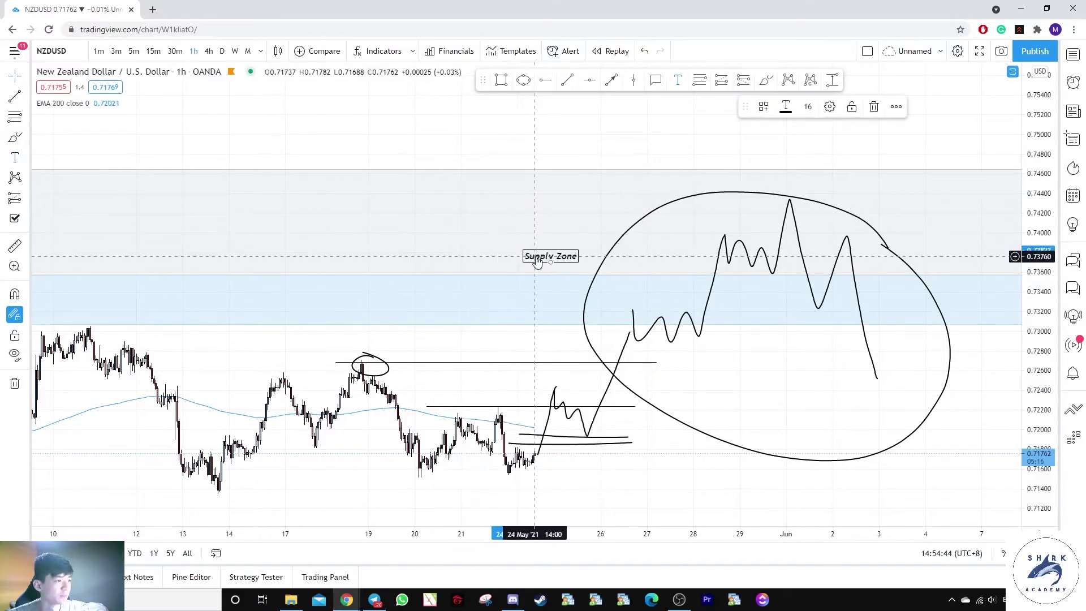
# Try circling the 20 to 26 May price action and the start of the projected path with the brush, and undo the stroke
pyautogui.moveTo(662, 473); pyautogui.dragTo(685, 378)
pyautogui.scroll(1, 705, 383)
pyautogui.moveTo(1032, 350); pyautogui.dragTo(1030, 164)
pyautogui.moveTo(691, 394); pyautogui.dragTo(819, 382)
pyautogui.scroll(3, 818, 382)
pyautogui.click(762, 85)
pyautogui.moveTo(556, 273)
pyautogui.mouseDown()
pyautogui.moveTo(581, 278)
pyautogui.moveTo(352, 456)
pyautogui.moveTo(553, 275)
pyautogui.mouseUp()
pyautogui.hotkey('ctrl', 'z')
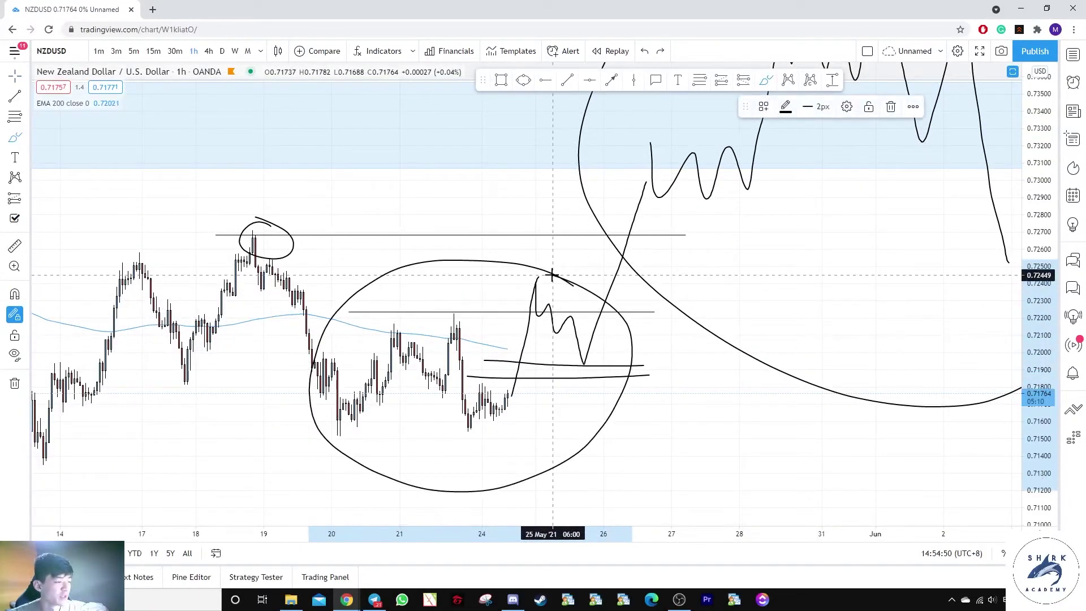
pyautogui.hotkey('ctrl', 'z')
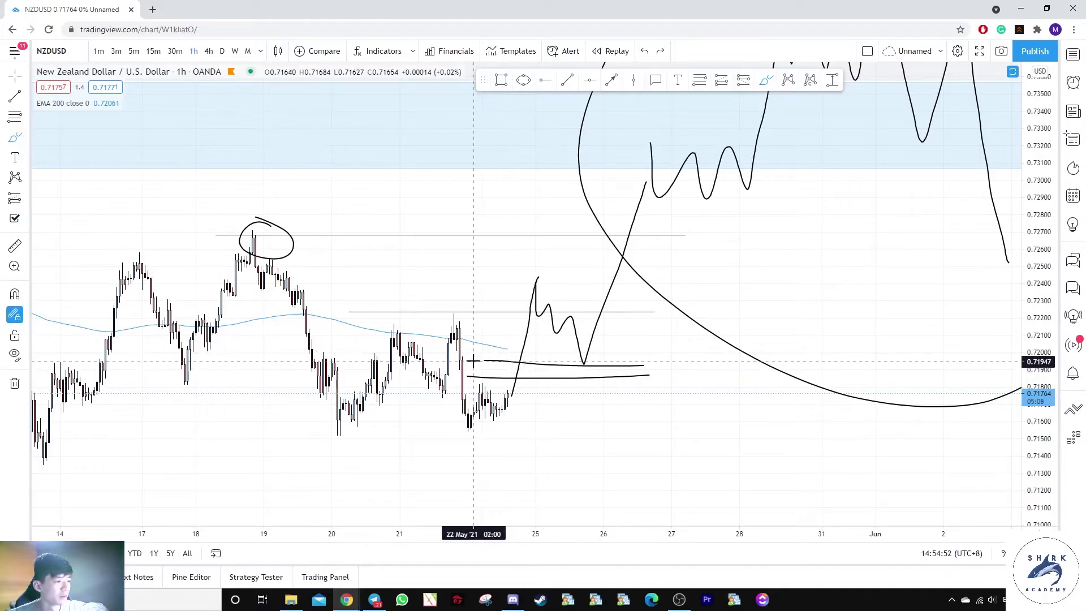
# Shift the two short hand-drawn lines beneath the projected path's pullback slightly
pyautogui.moveTo(496, 362); pyautogui.dragTo(493, 357)
pyautogui.click(554, 382)
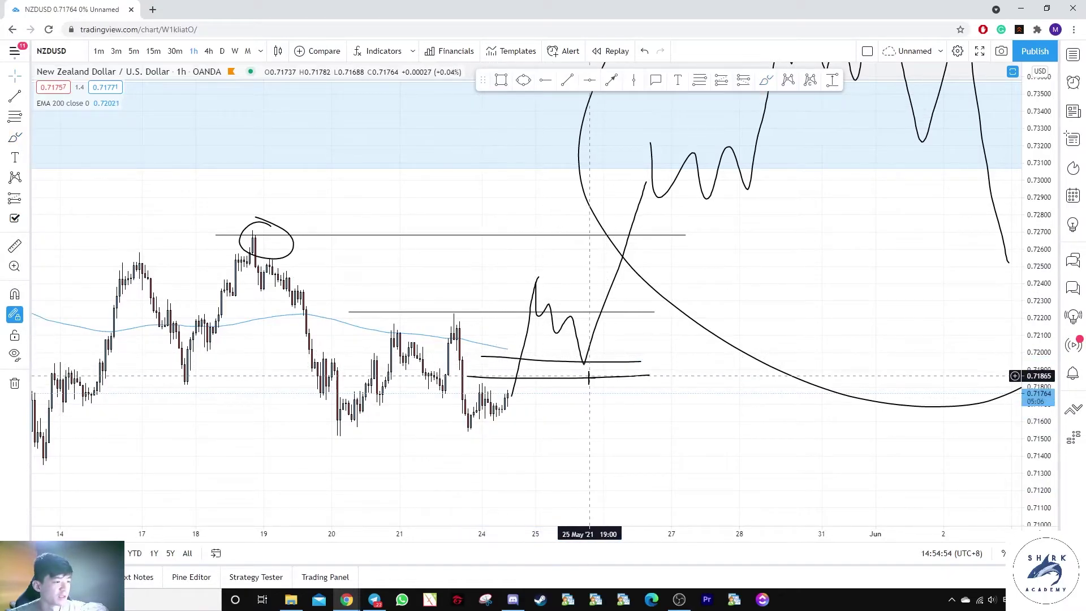
pyautogui.moveTo(590, 378)
pyautogui.mouseDown()
pyautogui.moveTo(601, 391)
pyautogui.moveTo(582, 329)
pyautogui.mouseUp()
pyautogui.click(601, 391)
# Try circling the path's pullback at the two short lines and the area above it, and undo both strokes
pyautogui.click(766, 80)
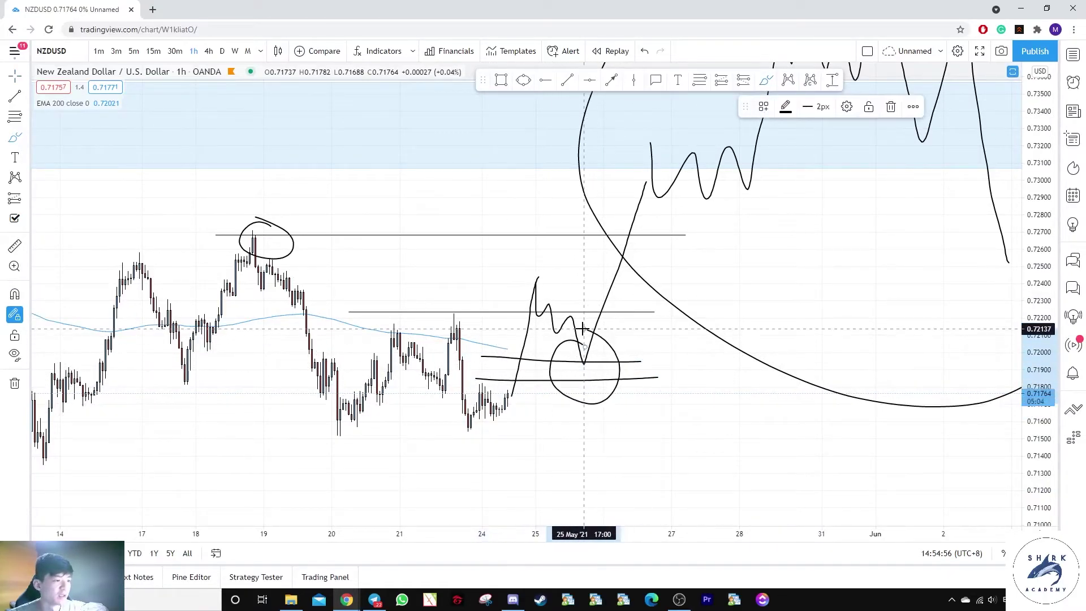
pyautogui.hotkey('ctrl', 'z')
pyautogui.moveTo(586, 271)
pyautogui.mouseDown()
pyautogui.moveTo(650, 390)
pyautogui.moveTo(604, 275)
pyautogui.mouseUp()
pyautogui.hotkey('ctrl', 'z')
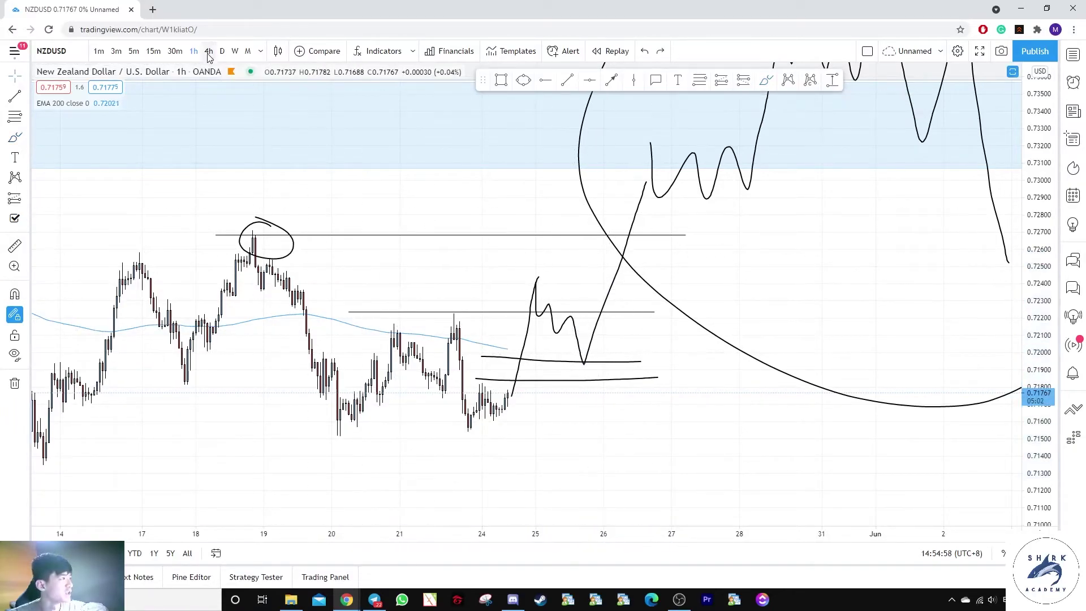
# Switch NZDUSD to the 4-hour timeframe and review the projected path against the imbalance and supply zones
pyautogui.click(208, 51)
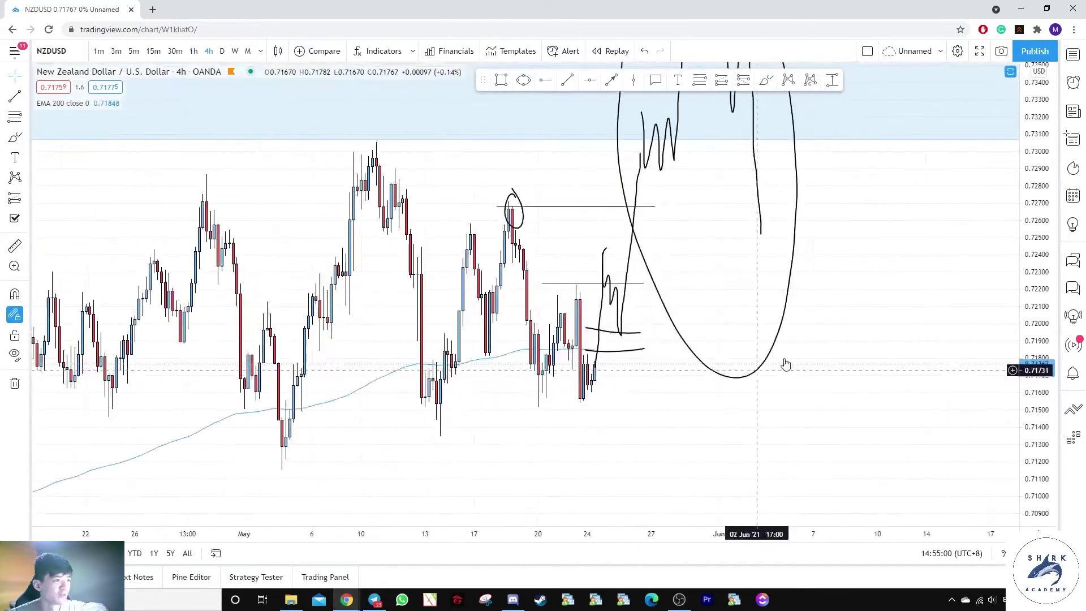
pyautogui.moveTo(1037, 248); pyautogui.dragTo(1037, 308)
pyautogui.moveTo(883, 268); pyautogui.dragTo(883, 293)
pyautogui.moveTo(742, 250); pyautogui.dragTo(740, 277)
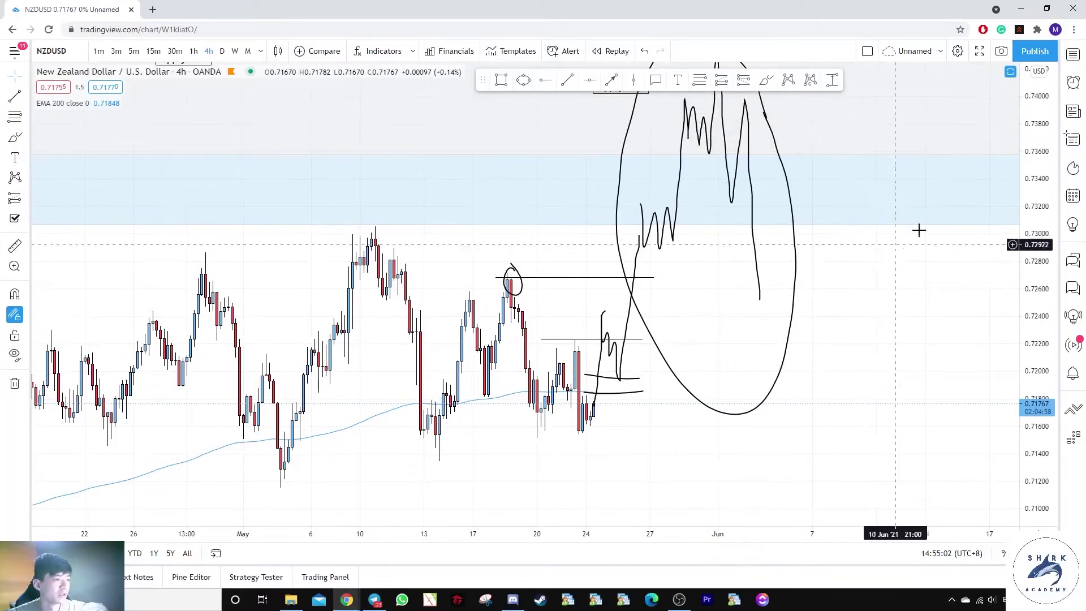
pyautogui.moveTo(1033, 230); pyautogui.dragTo(1033, 283)
pyautogui.moveTo(877, 215); pyautogui.dragTo(887, 254)
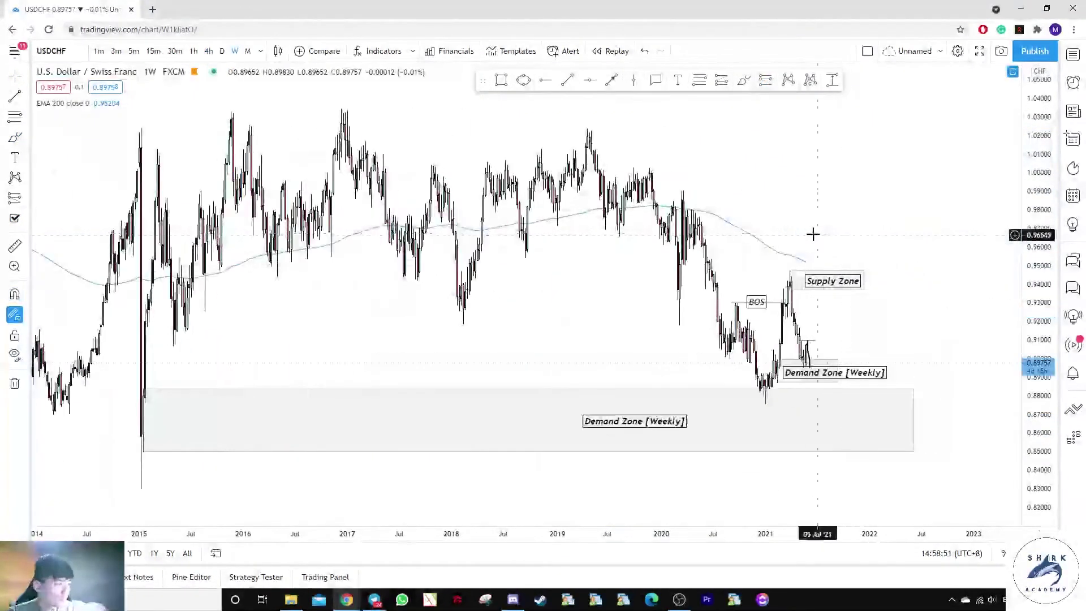
# Reposition the Demand Zone [Weekly] label inside the large USDCHF zone, and try circling the zone's 2015 origin, undoing that stroke
pyautogui.moveTo(811, 233); pyautogui.dragTo(847, 234)
pyautogui.scroll(1, 846, 245)
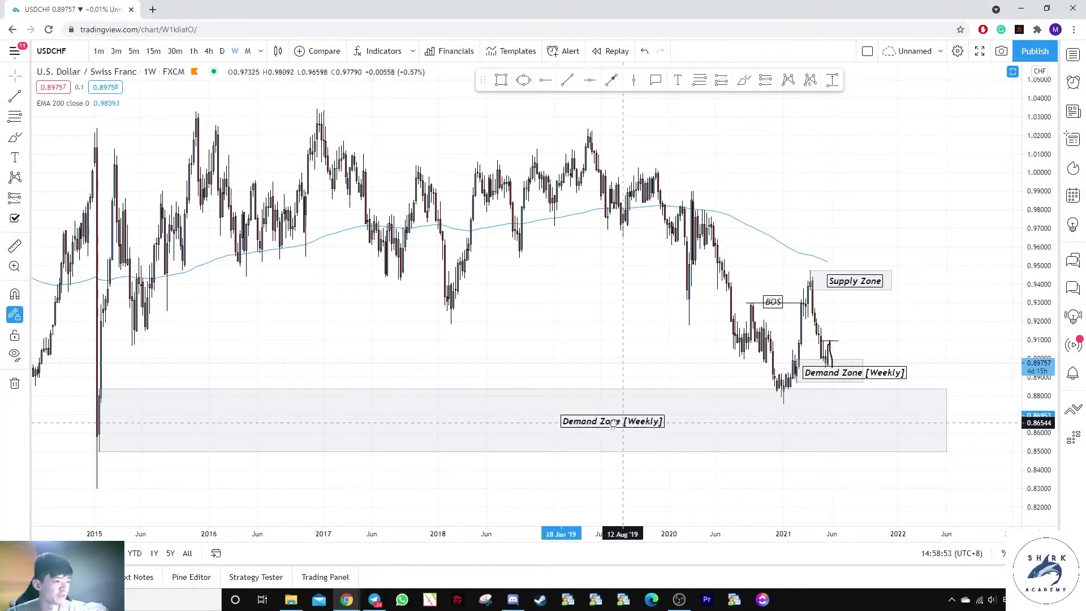
pyautogui.moveTo(613, 424); pyautogui.dragTo(609, 422)
pyautogui.click(610, 363)
pyautogui.moveTo(204, 368); pyautogui.dragTo(164, 378)
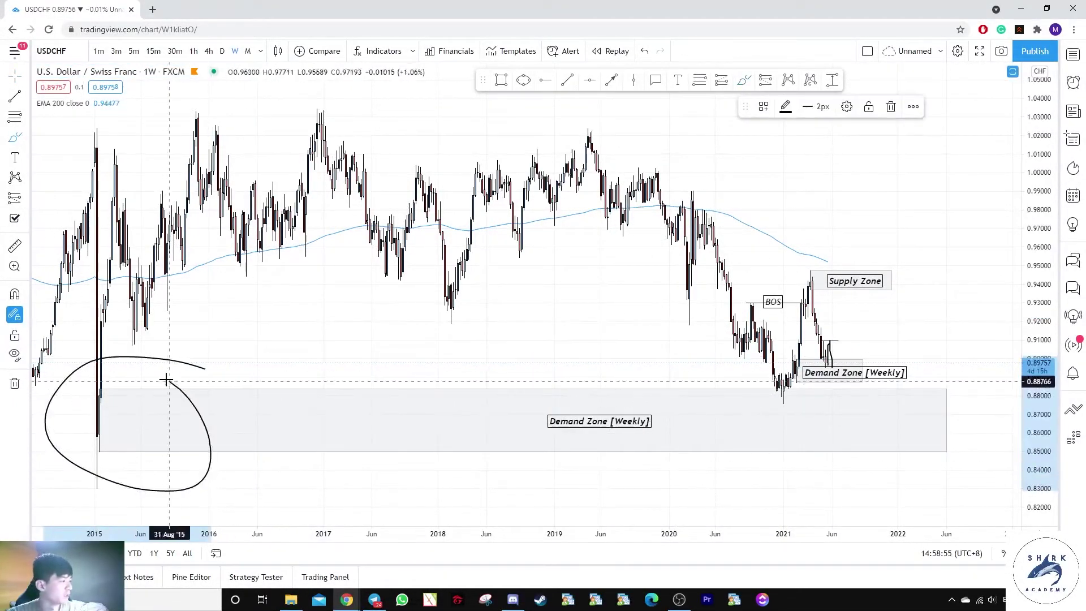
pyautogui.hotkey('ctrl', 'z')
pyautogui.moveTo(567, 425); pyautogui.dragTo(578, 428)
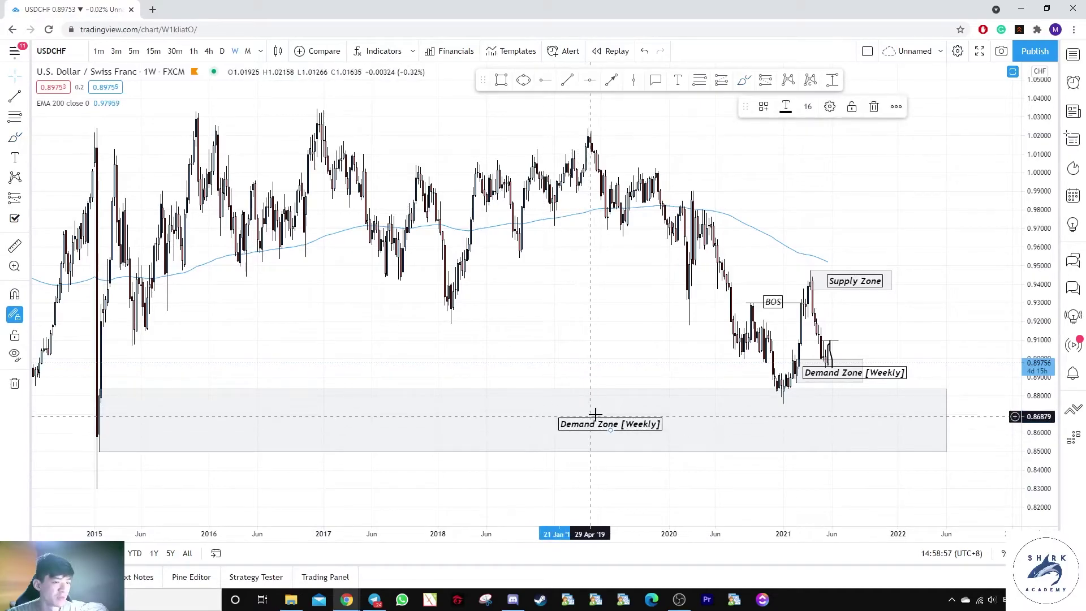
# Try a brush mark around the January 2021 low at the top of the large demand zone, and undo it
pyautogui.scroll(3, 595, 415)
pyautogui.moveTo(1035, 379); pyautogui.dragTo(1036, 334)
pyautogui.moveTo(864, 231); pyautogui.dragTo(843, 85)
pyautogui.moveTo(614, 379); pyautogui.dragTo(612, 378)
pyautogui.hotkey('ctrl', 'z')
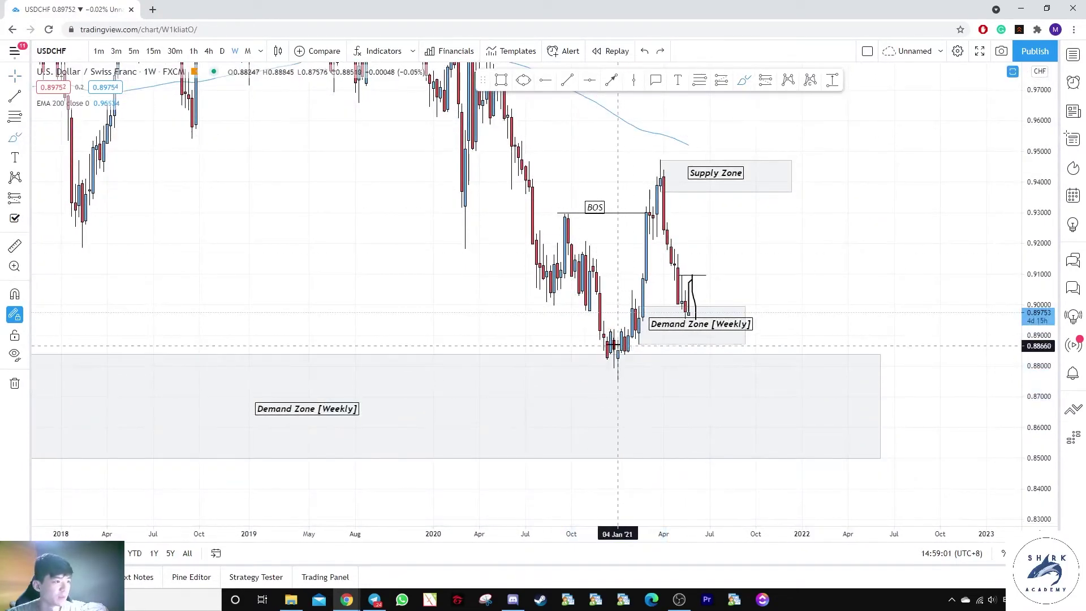
# Try brush strokes around the late-2020 lows and from the January 2021 low up to the Supply Zone, and undo both
pyautogui.moveTo(538, 316); pyautogui.dragTo(506, 291)
pyautogui.hotkey('ctrl', 'z')
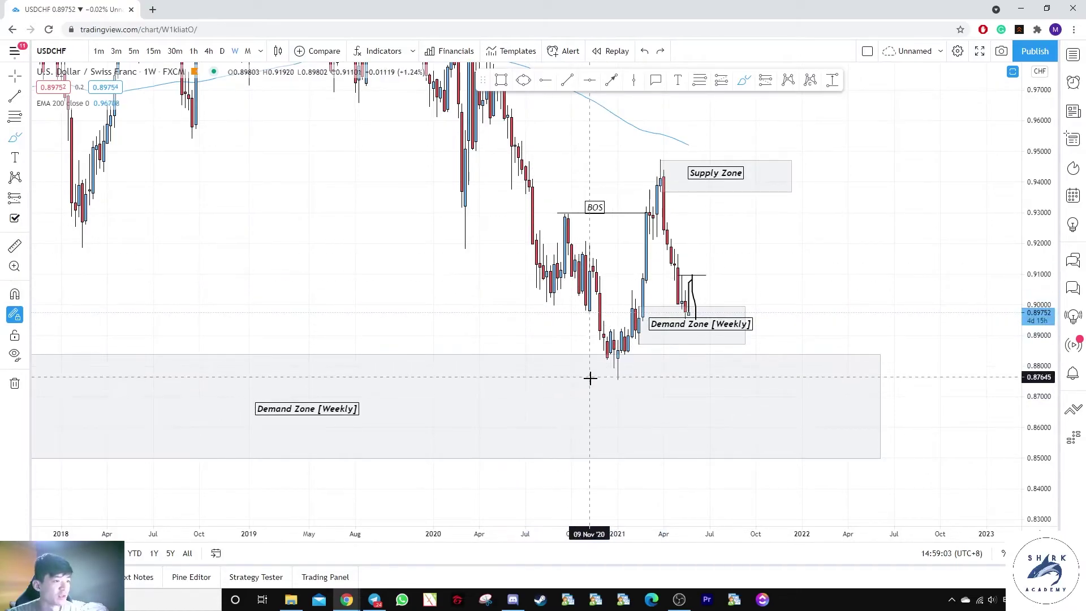
pyautogui.moveTo(614, 384); pyautogui.dragTo(662, 170)
pyautogui.hotkey('ctrl', 'z')
pyautogui.press('Escape')
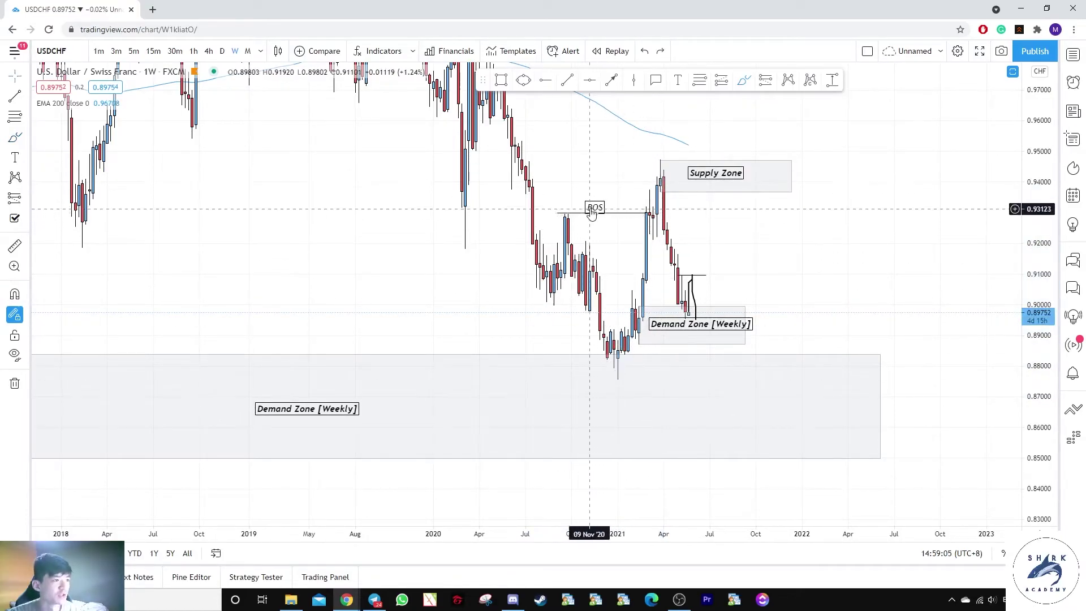
# Move the BOS label up so that it sits clear above its horizontal line
pyautogui.moveTo(592, 208)
pyautogui.mouseDown()
pyautogui.moveTo(593, 196)
pyautogui.moveTo(592, 213)
pyautogui.moveTo(545, 231)
pyautogui.mouseUp()
pyautogui.click(594, 196)
pyautogui.hotkey('ctrl', 'z')
# Try sketching the rise from the January 2021 low to the Supply Zone again, and undo the stroke
pyautogui.moveTo(617, 387)
pyautogui.mouseDown()
pyautogui.moveTo(659, 182)
pyautogui.moveTo(699, 175)
pyautogui.mouseUp()
pyautogui.hotkey('ctrl', 'z')
pyautogui.hotkey('ctrl', 'z')
# Move the Demand Zone [Weekly] label lower inside the smaller demand zone
pyautogui.scroll(4, 748, 286)
pyautogui.press('Escape')
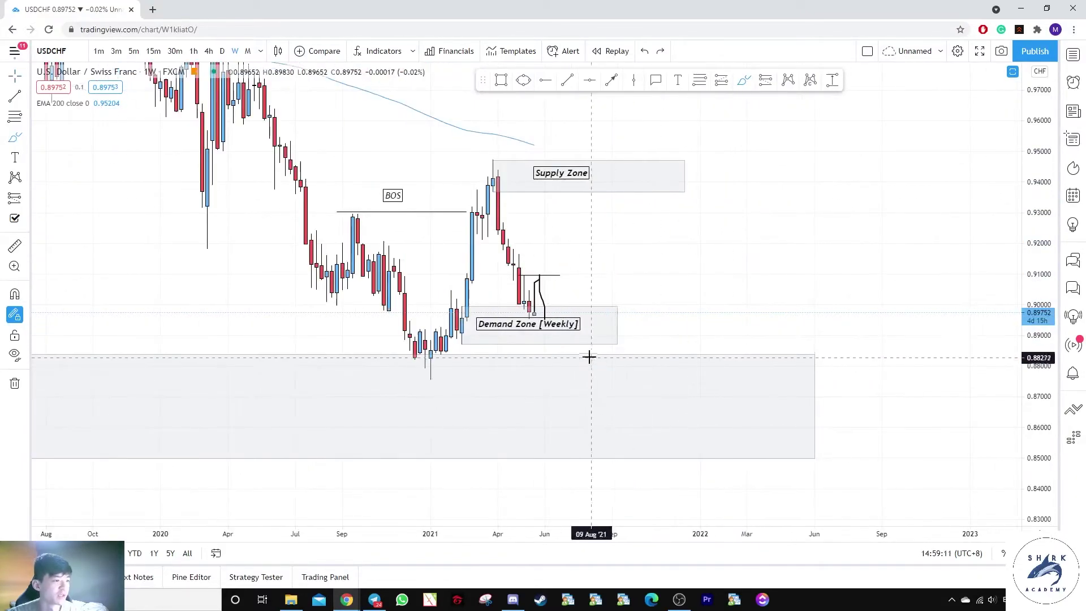
pyautogui.moveTo(568, 326); pyautogui.dragTo(580, 335)
pyautogui.moveTo(612, 301); pyautogui.dragTo(663, 328)
pyautogui.scroll(1, 552, 287)
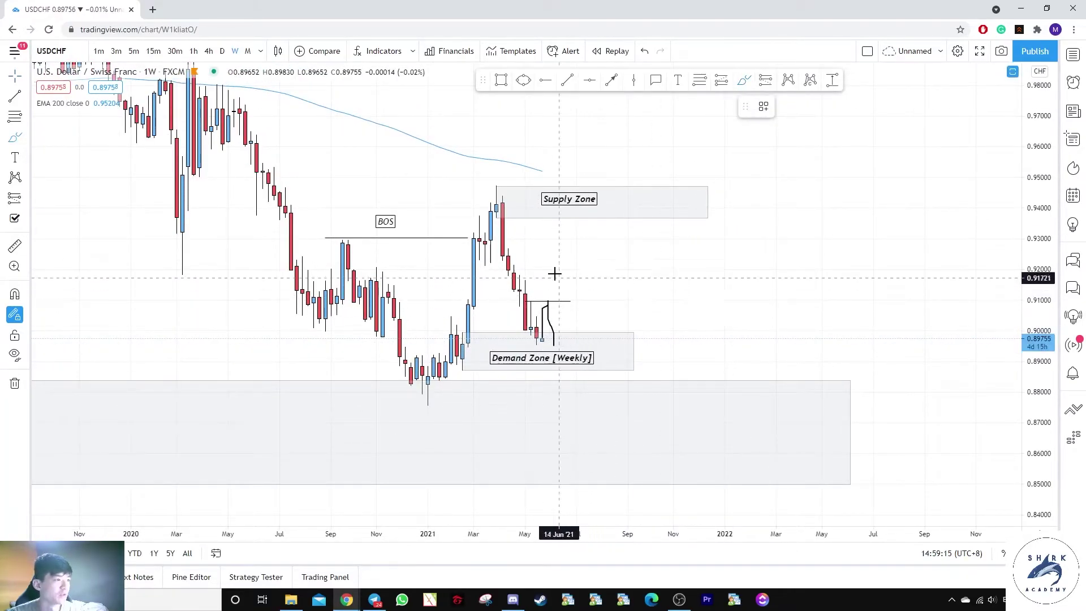
# Try sketching a rise from the smaller demand zone, circling the April 2021 high and marking the Supply Zone, and undo the strokes
pyautogui.moveTo(557, 338); pyautogui.dragTo(589, 219)
pyautogui.hotkey('ctrl', 'z')
pyautogui.moveTo(517, 189); pyautogui.dragTo(512, 186)
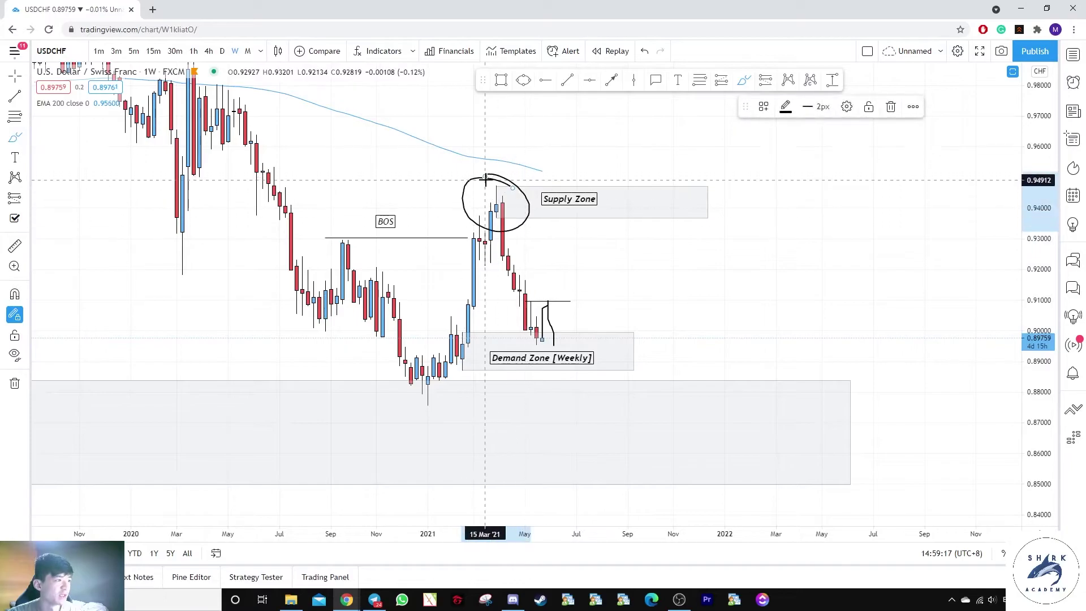
pyautogui.hotkey('ctrl', 'z')
pyautogui.moveTo(611, 203); pyautogui.dragTo(596, 174)
pyautogui.hotkey('ctrl', 'z')
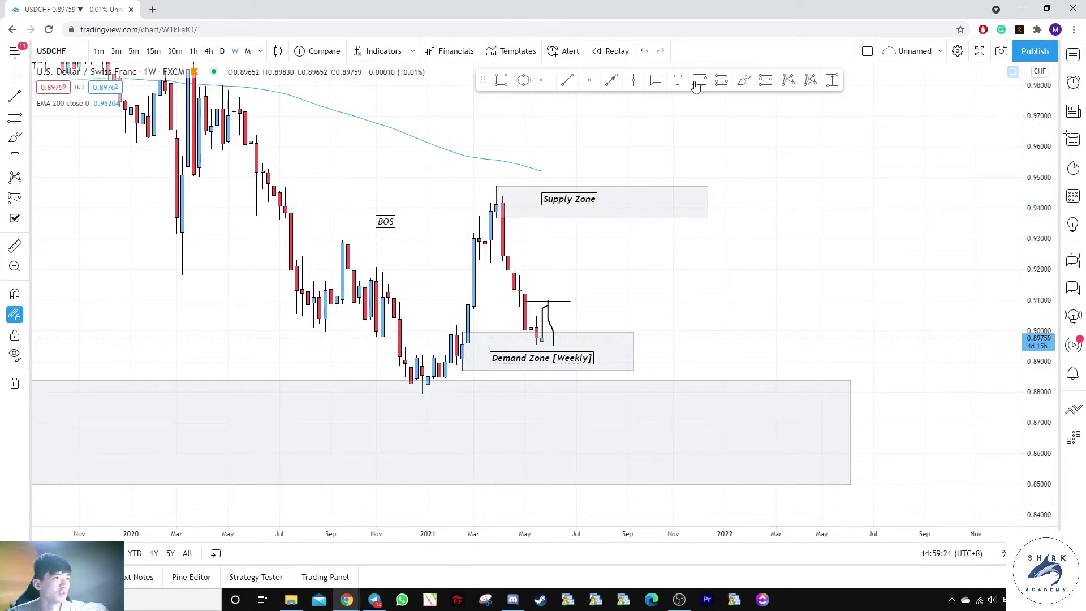
# Measure the price range from the smaller demand zone up to the Supply Zone's lower edge
pyautogui.click(599, 341)
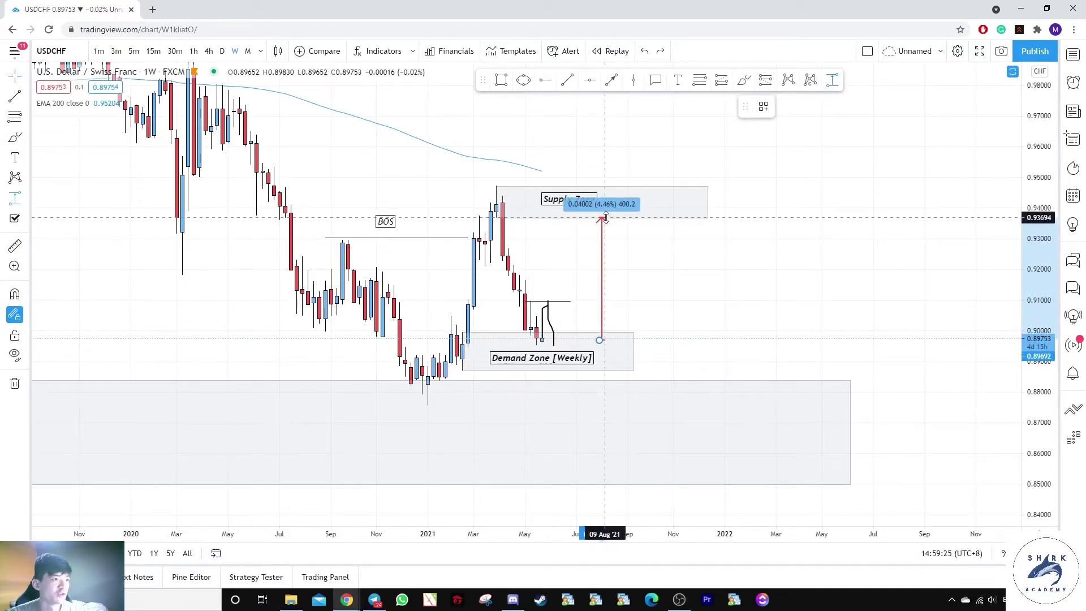
pyautogui.press('Escape')
# Switch USDCHF to the 4-hour timeframe and delete the old short horizontal line and brush path beside the current price
pyautogui.click(210, 51)
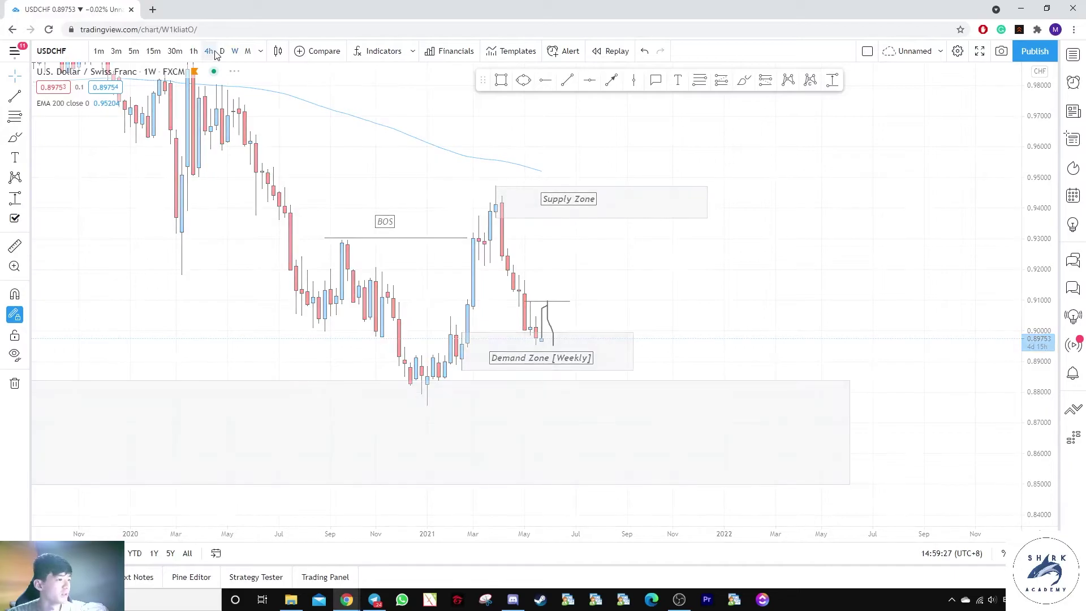
pyautogui.doubleClick(1046, 326)
pyautogui.moveTo(921, 335); pyautogui.dragTo(719, 342)
pyautogui.click(735, 369)
pyautogui.press('Delete')
pyautogui.click(698, 369)
pyautogui.press('Delete')
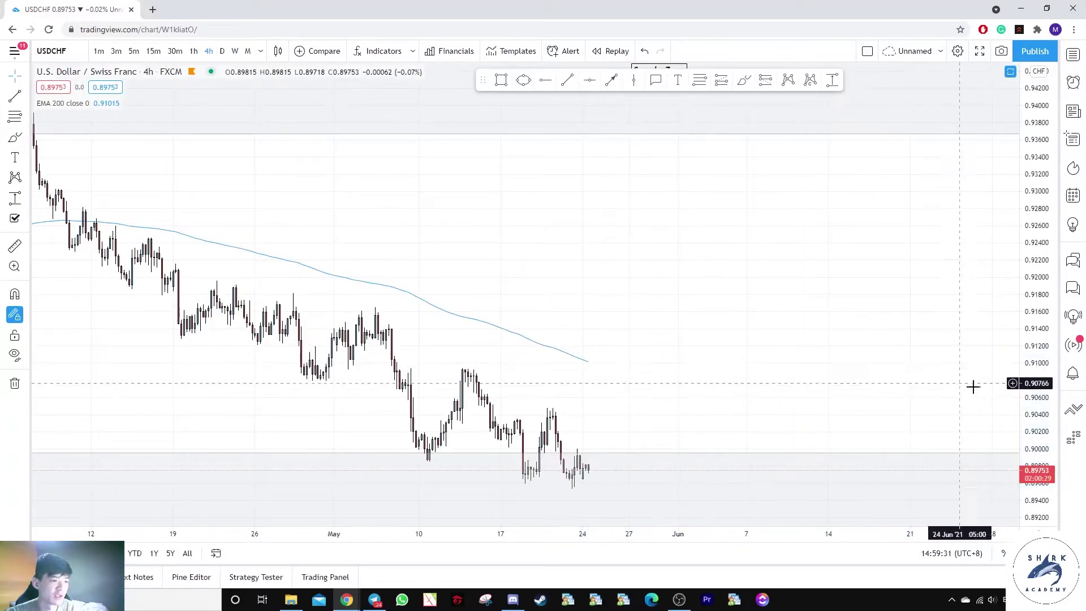
# Draw a horizontal trend line at about 0.9048 through the 20 May swing high and out into June
pyautogui.moveTo(1036, 386); pyautogui.dragTo(1037, 331)
pyautogui.moveTo(795, 336); pyautogui.dragTo(785, 186)
pyautogui.moveTo(1037, 321); pyautogui.dragTo(1036, 234)
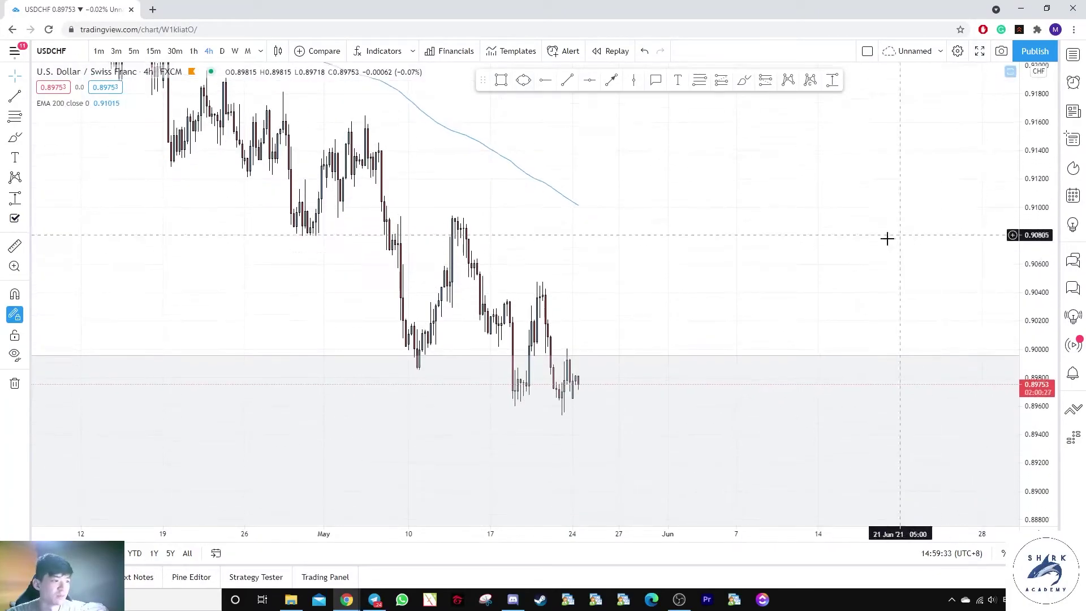
pyautogui.click(743, 83)
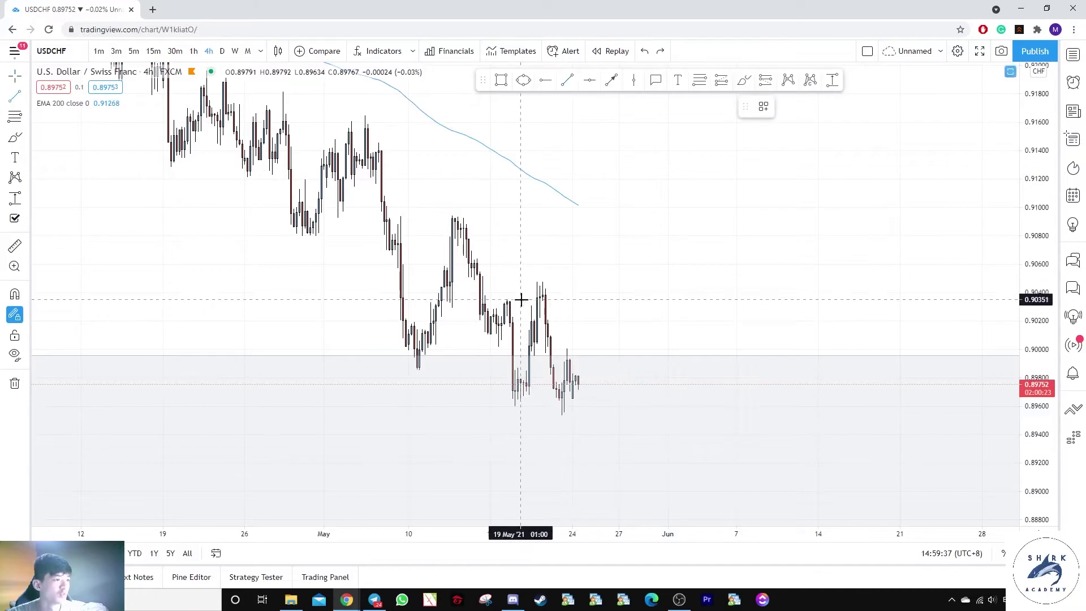
pyautogui.click(496, 280)
pyautogui.click(797, 283)
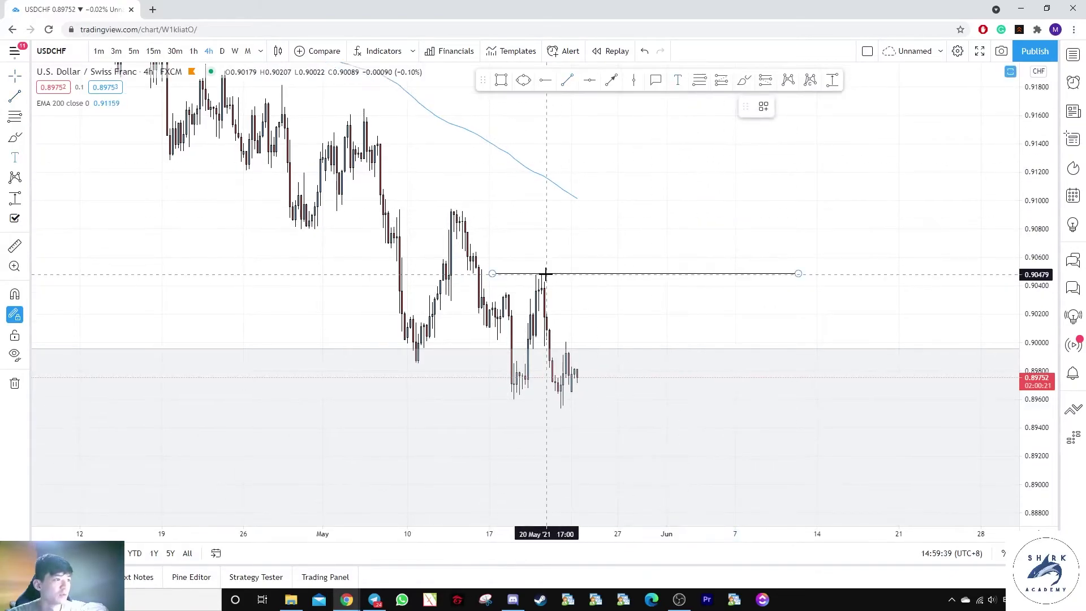
# Label the trend line BOS above the 20 May swing high, using the saved text template
pyautogui.click(546, 274)
pyautogui.click(465, 471)
pyautogui.click(468, 490)
pyautogui.click(703, 235)
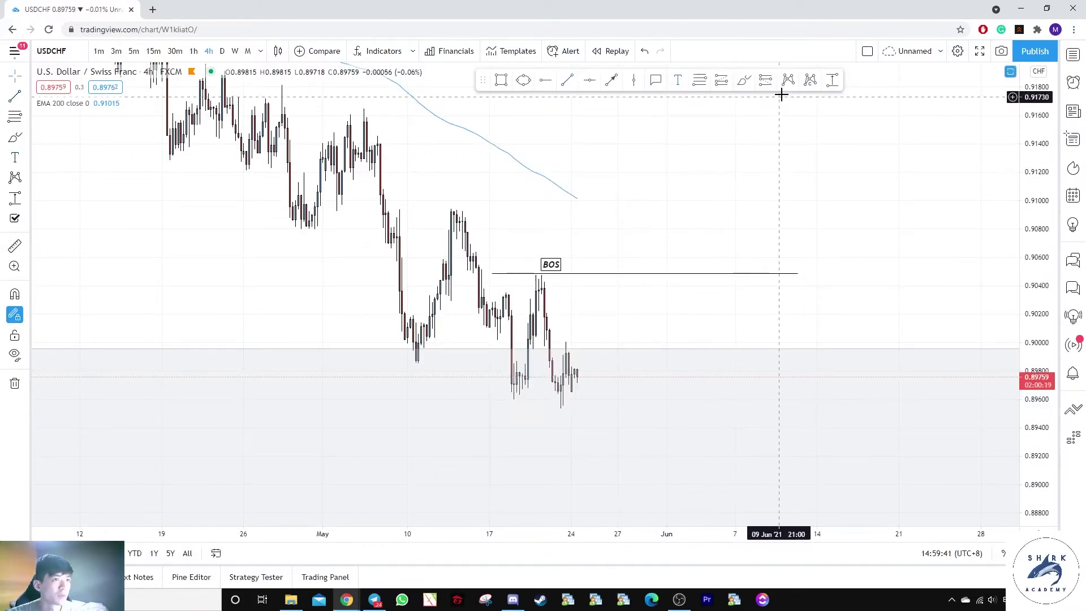
# Underline the late-May lows with the brush and sketch a path dipping below them, pulling back and rallying to about 0.9094
pyautogui.click(744, 80)
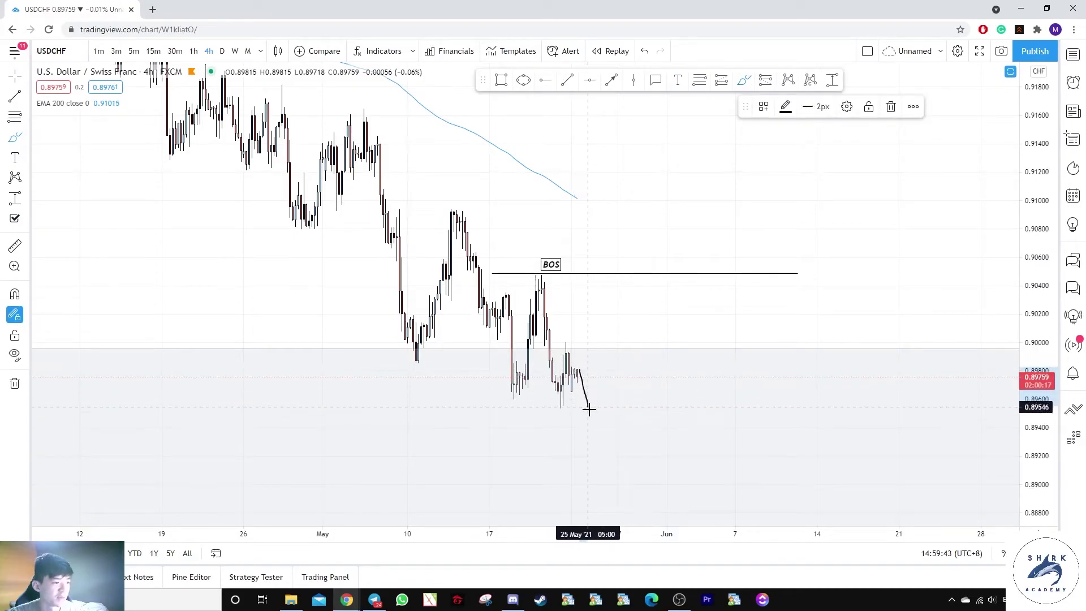
pyautogui.moveTo(589, 407)
pyautogui.mouseDown()
pyautogui.moveTo(494, 407)
pyautogui.moveTo(589, 412)
pyautogui.moveTo(686, 209)
pyautogui.mouseUp()
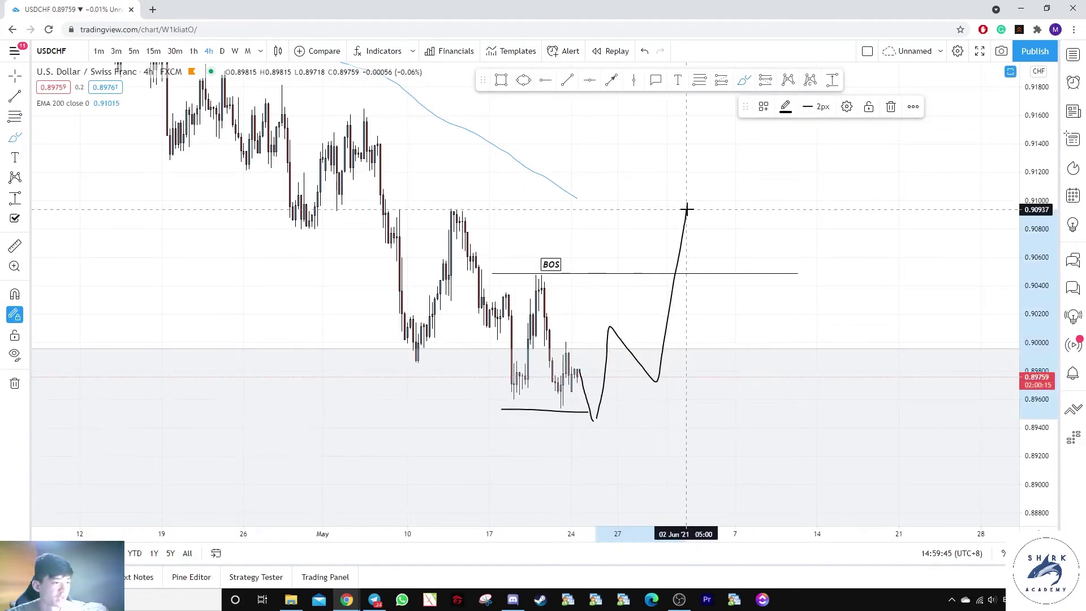
# Try circling the BOS label and the swing high beneath it, and undo the stroke
pyautogui.moveTo(562, 255); pyautogui.dragTo(532, 293)
pyautogui.hotkey('ctrl', 'z')
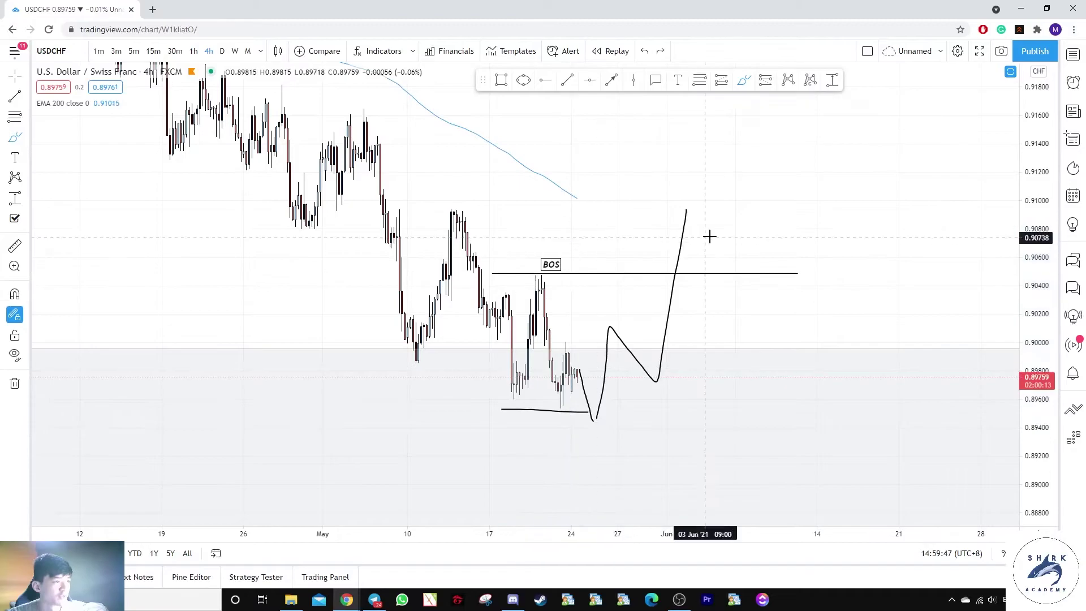
# Sketch a stepped pullback from the path's peak to about 0.9020 and bracket the area below with horizontal brush strokes at about 0.9004 and 0.8981
pyautogui.moveTo(686, 211)
pyautogui.mouseDown()
pyautogui.moveTo(711, 279)
pyautogui.moveTo(753, 314)
pyautogui.mouseUp()
pyautogui.moveTo(652, 337); pyautogui.dragTo(827, 337)
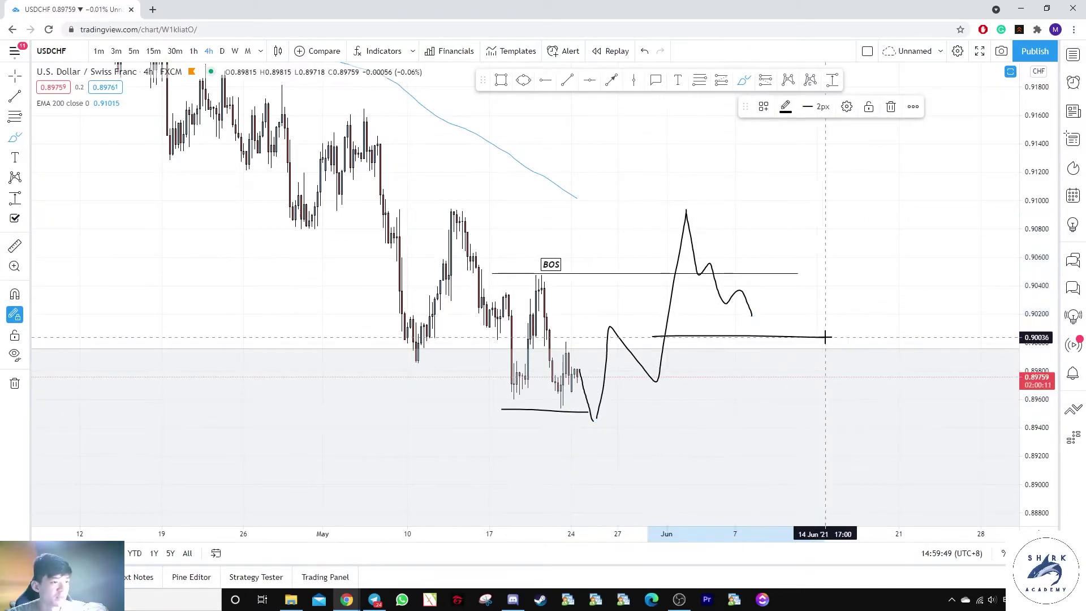
pyautogui.moveTo(702, 368); pyautogui.dragTo(842, 371)
# Try a short brush stroke at about 0.9026, undo it, and extend the path down to about 0.8996 and back up to about 0.9108
pyautogui.moveTo(675, 322)
pyautogui.mouseDown()
pyautogui.moveTo(657, 300)
pyautogui.moveTo(708, 304)
pyautogui.mouseUp()
pyautogui.hotkey('ctrl', 'z')
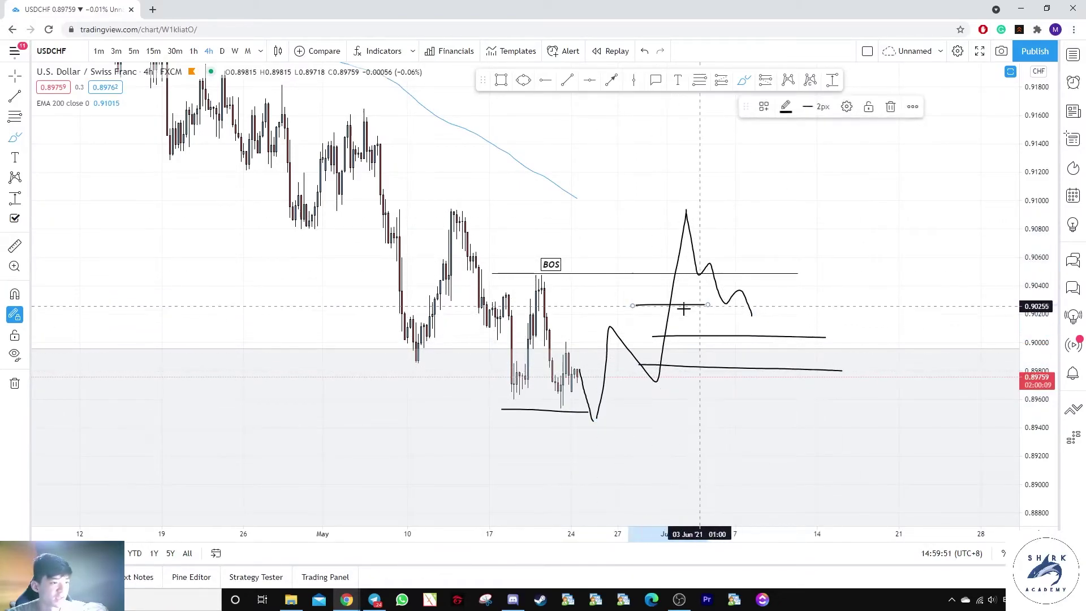
pyautogui.hotkey('ctrl', 'z')
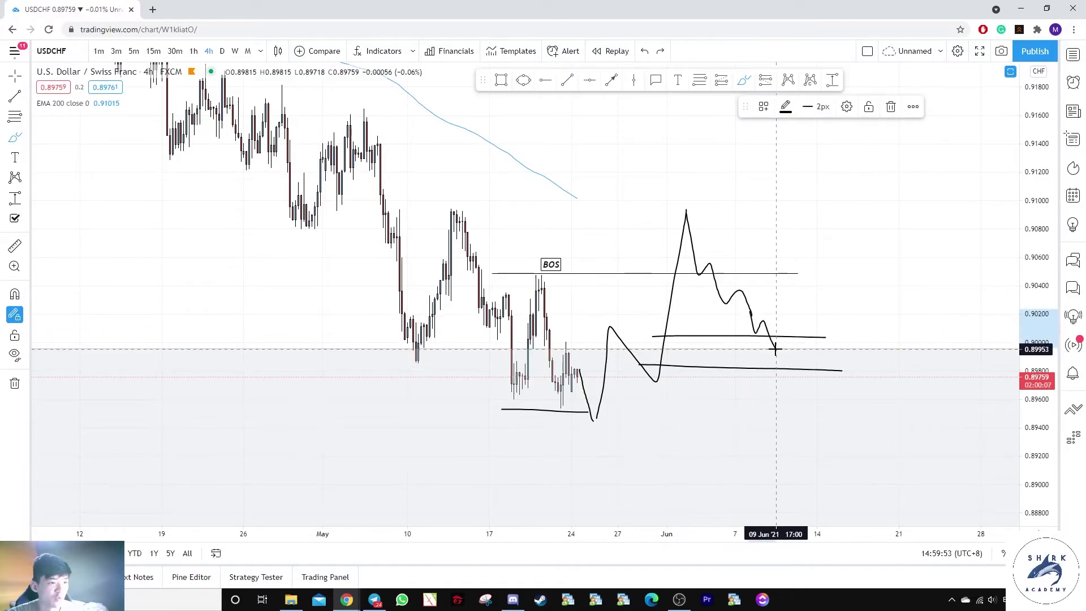
pyautogui.moveTo(780, 338); pyautogui.dragTo(826, 191)
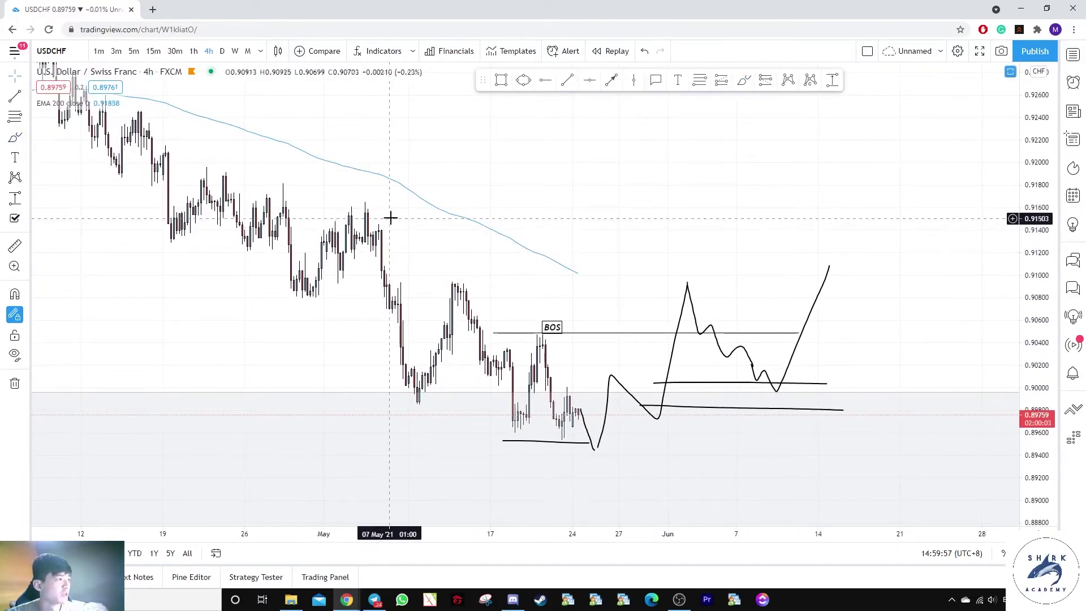
# Try brush strokes along the April and May swing highs, and undo them
pyautogui.moveTo(388, 218); pyautogui.dragTo(437, 228)
pyautogui.moveTo(456, 265); pyautogui.dragTo(405, 211)
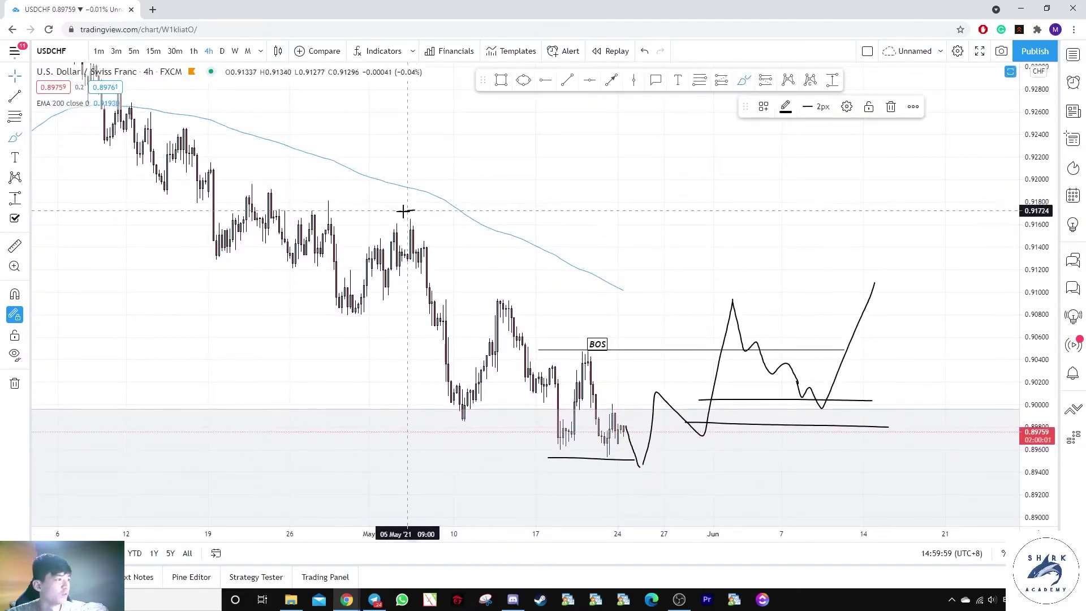
pyautogui.hotkey('ctrl', 'z')
pyautogui.moveTo(257, 171)
pyautogui.mouseDown()
pyautogui.moveTo(182, 223)
pyautogui.moveTo(277, 163)
pyautogui.moveTo(378, 264)
pyautogui.mouseUp()
pyautogui.hotkey('ctrl', 'z')
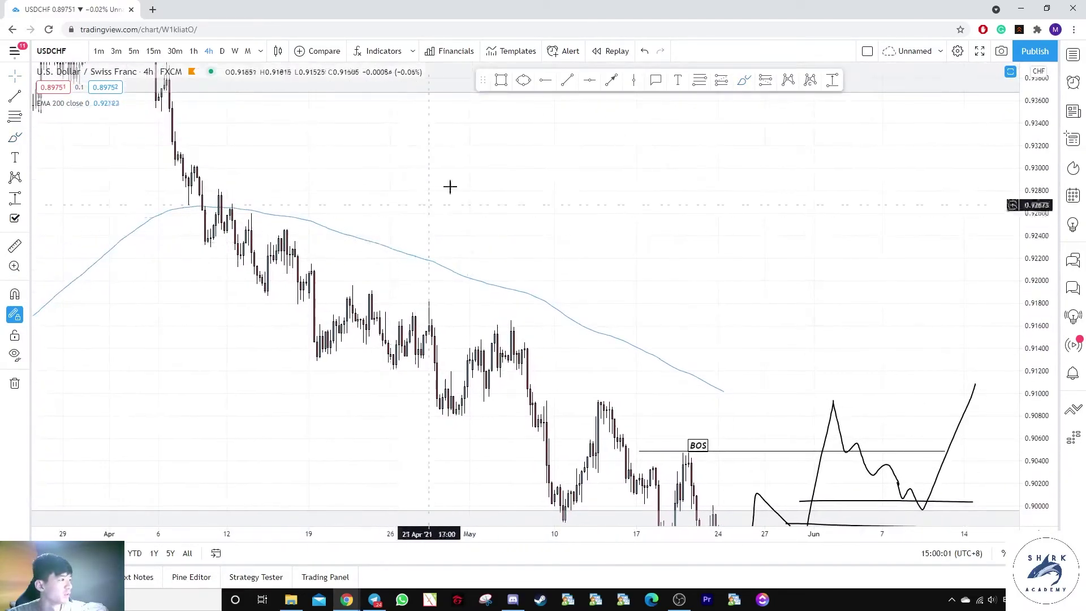
# Draw a rectangle from 0.93498 to 0.93975 between 5 and 21 April at the supply zone's lower edge and apply the saved grey style template
pyautogui.moveTo(314, 162); pyautogui.dragTo(317, 266)
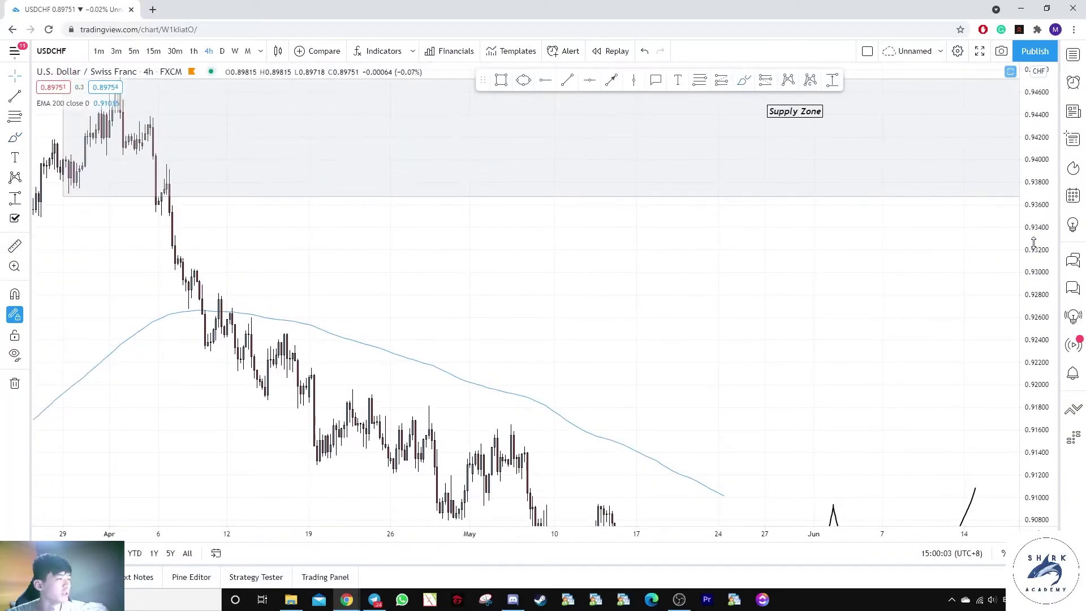
pyautogui.moveTo(1033, 243); pyautogui.dragTo(1031, 307)
pyautogui.scroll(-2, 628, 266)
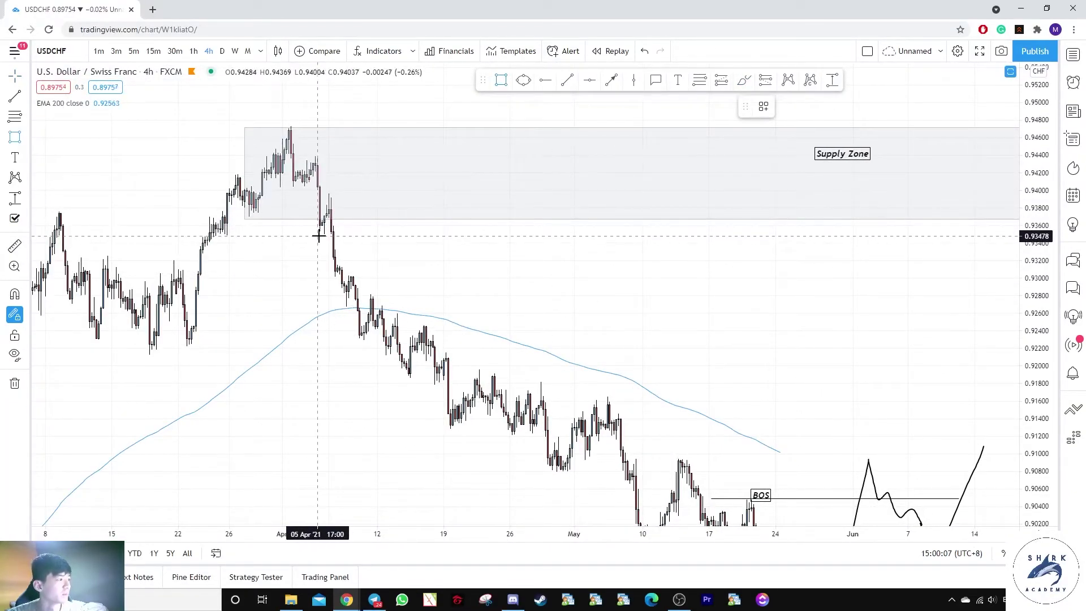
pyautogui.moveTo(317, 233); pyautogui.dragTo(477, 193)
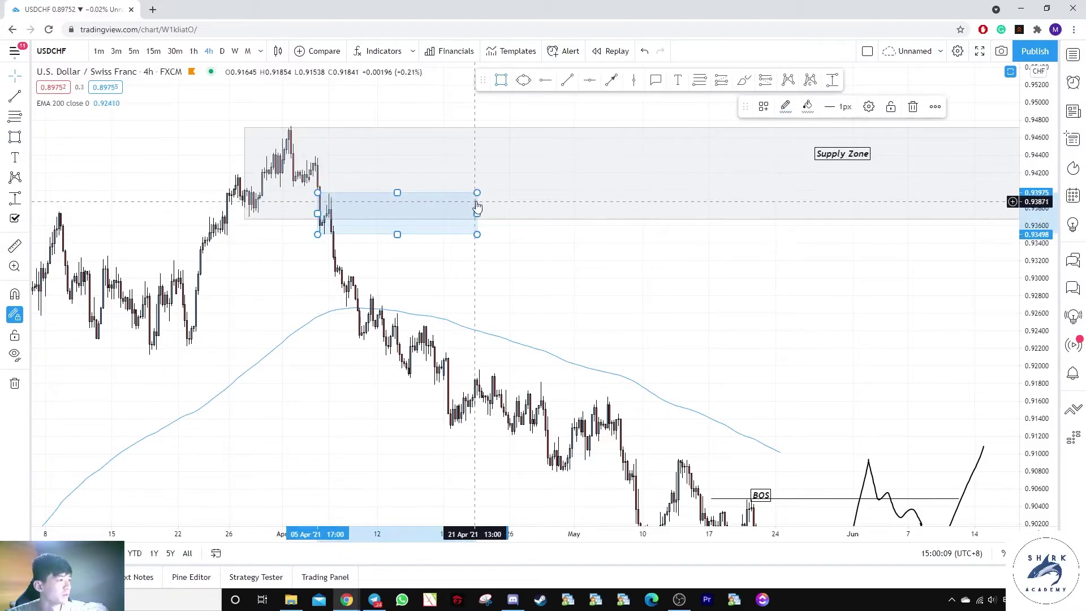
pyautogui.rightClick(478, 195)
pyautogui.moveTo(526, 205)
pyautogui.click(626, 286)
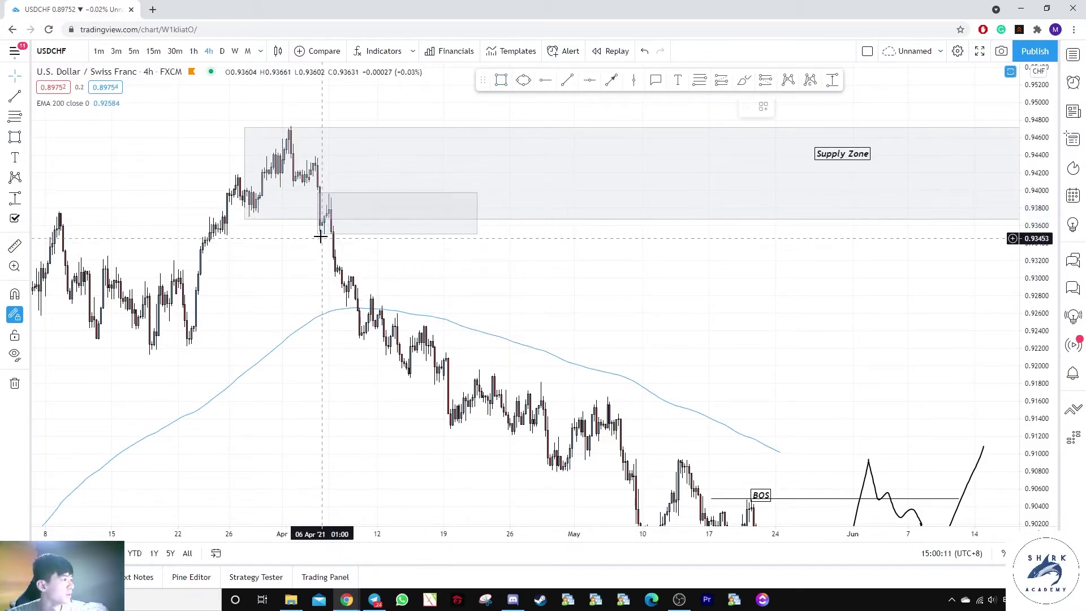
# Raise the new rectangle's lower edge to the supply zone's lower boundary and stretch its right edge to about 12 July
pyautogui.moveTo(318, 234); pyautogui.dragTo(325, 219)
pyautogui.scroll(-3, 551, 279)
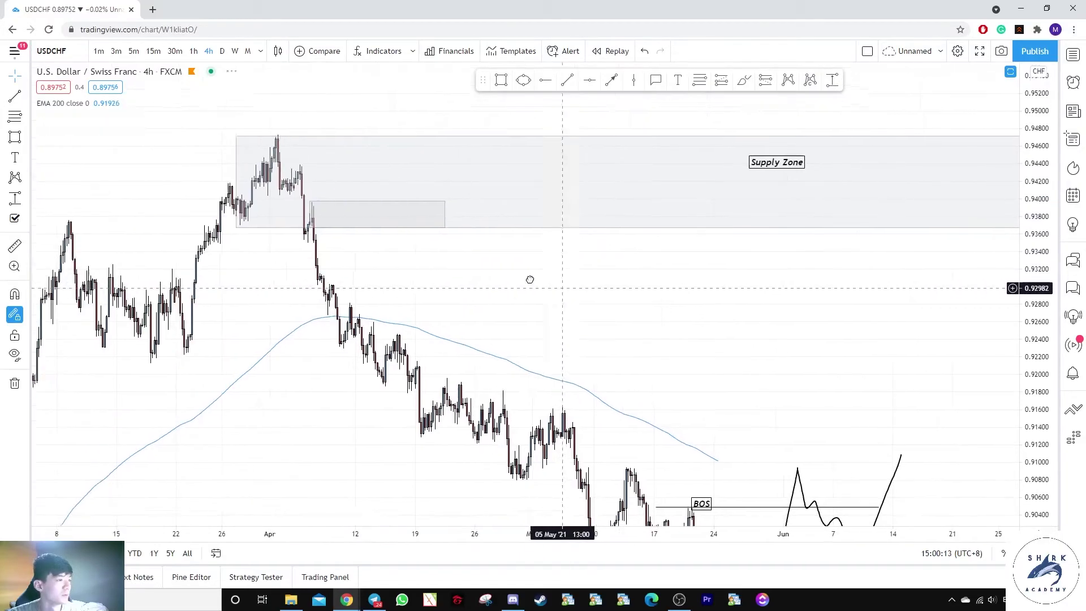
pyautogui.moveTo(423, 210); pyautogui.dragTo(964, 210)
pyautogui.moveTo(864, 273); pyautogui.dragTo(626, 299)
pyautogui.scroll(-2, 625, 299)
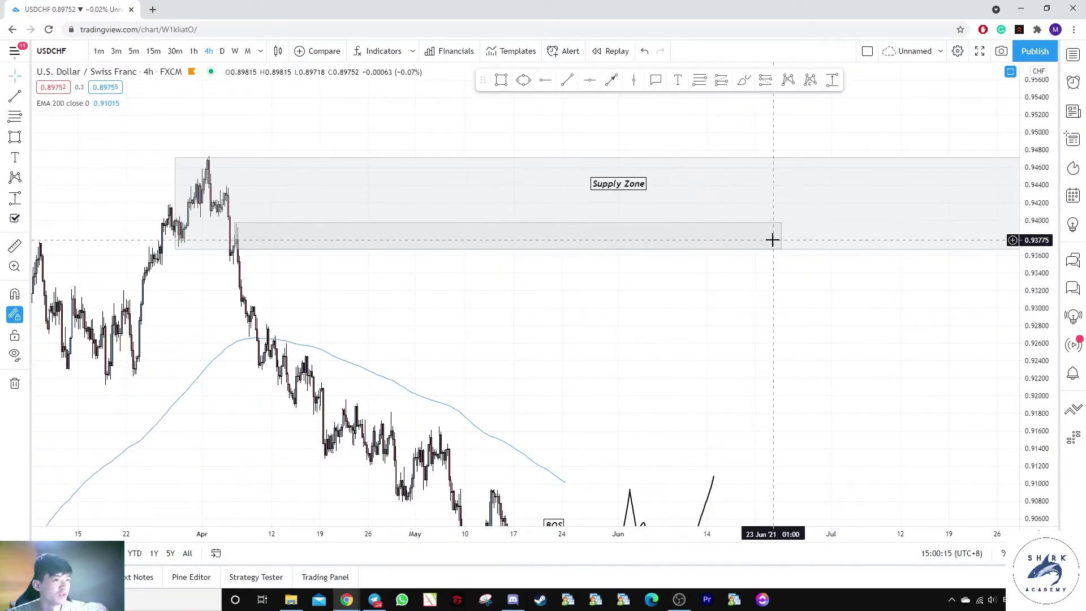
pyautogui.moveTo(782, 236); pyautogui.dragTo(896, 233)
pyautogui.moveTo(860, 319); pyautogui.dragTo(868, 312)
pyautogui.moveTo(1046, 292); pyautogui.dragTo(1047, 351)
pyautogui.moveTo(874, 279); pyautogui.dragTo(865, 215)
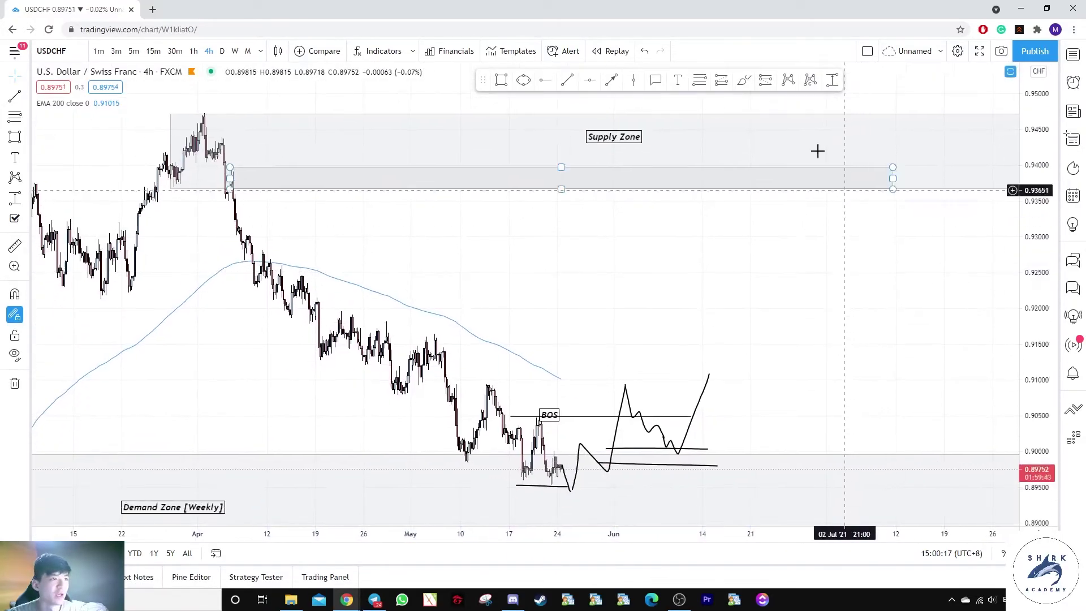
# Try sketching a path rising into the supply rectangle at about 0.9395, falling to about 0.9186 and rallying again, and delete the strokes
pyautogui.moveTo(843, 175); pyautogui.dragTo(828, 158)
pyautogui.press('Delete')
pyautogui.scroll(2, 841, 250)
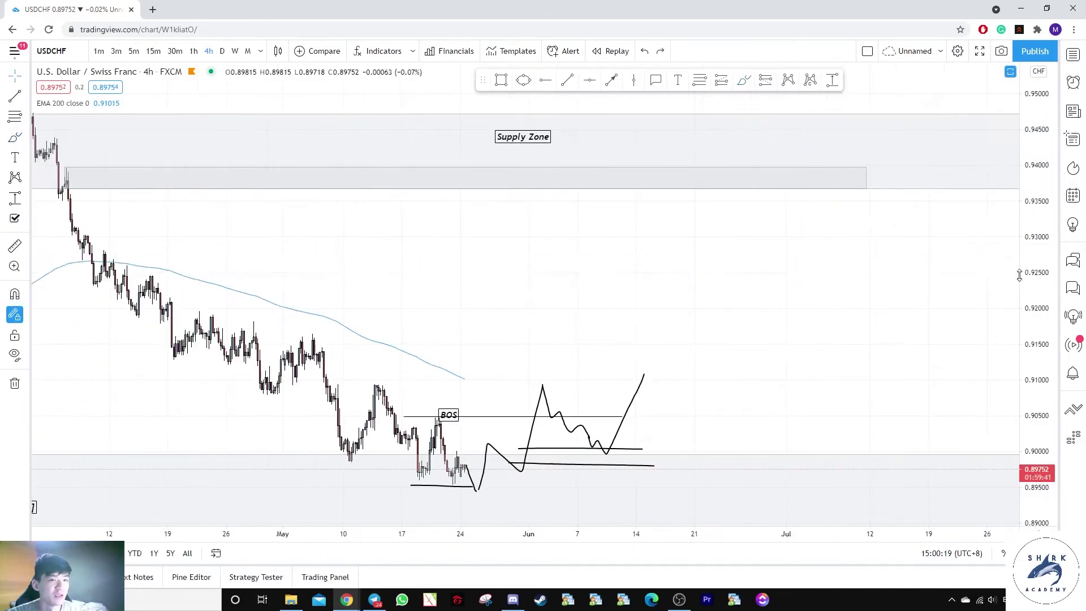
pyautogui.moveTo(1029, 267); pyautogui.dragTo(1018, 224)
pyautogui.click(744, 80)
pyautogui.moveTo(649, 259)
pyautogui.mouseDown()
pyautogui.moveTo(723, 184)
pyautogui.moveTo(817, 327)
pyautogui.mouseUp()
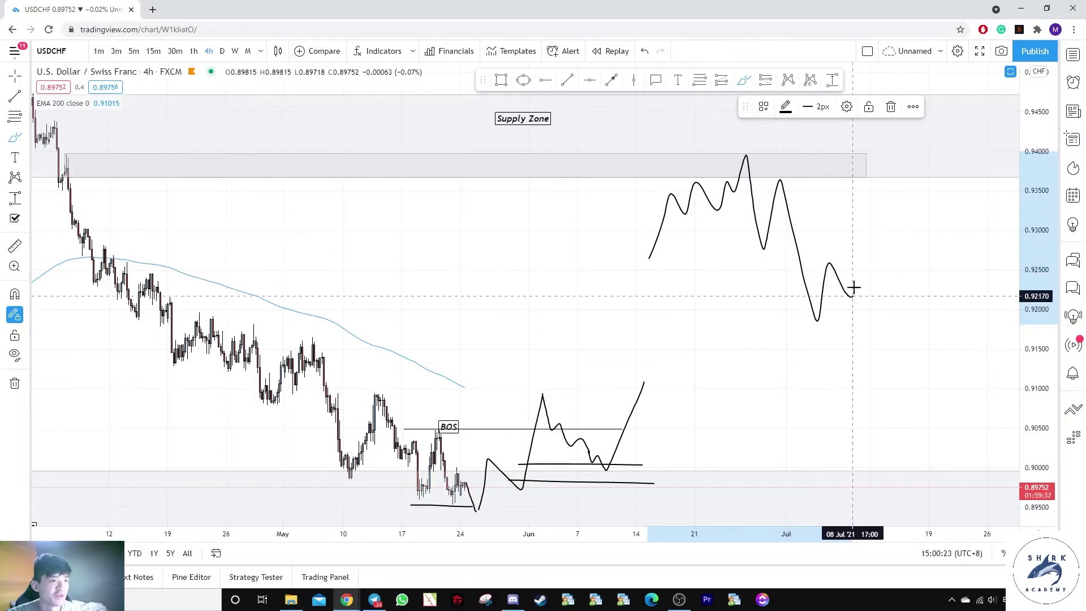
pyautogui.moveTo(854, 287); pyautogui.dragTo(934, 83)
pyautogui.press('Delete')
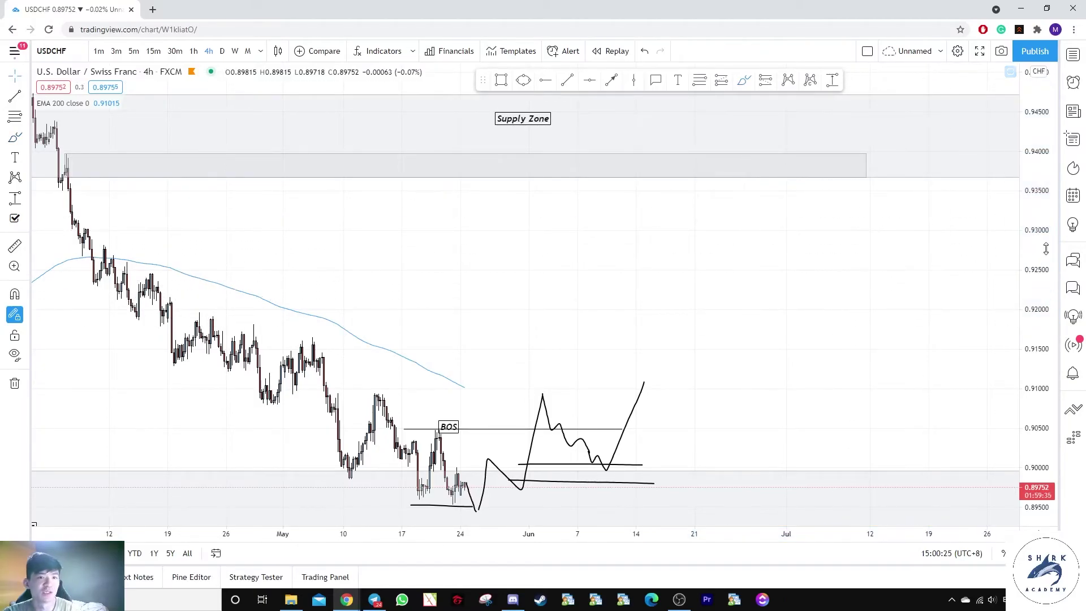
# Move the BOS label higher above the horizontal trend line, to about 0.9066
pyautogui.moveTo(1045, 296); pyautogui.dragTo(1045, 187)
pyautogui.moveTo(731, 340); pyautogui.dragTo(788, 169)
pyautogui.scroll(1, 504, 228)
pyautogui.moveTo(504, 228); pyautogui.dragTo(633, 185)
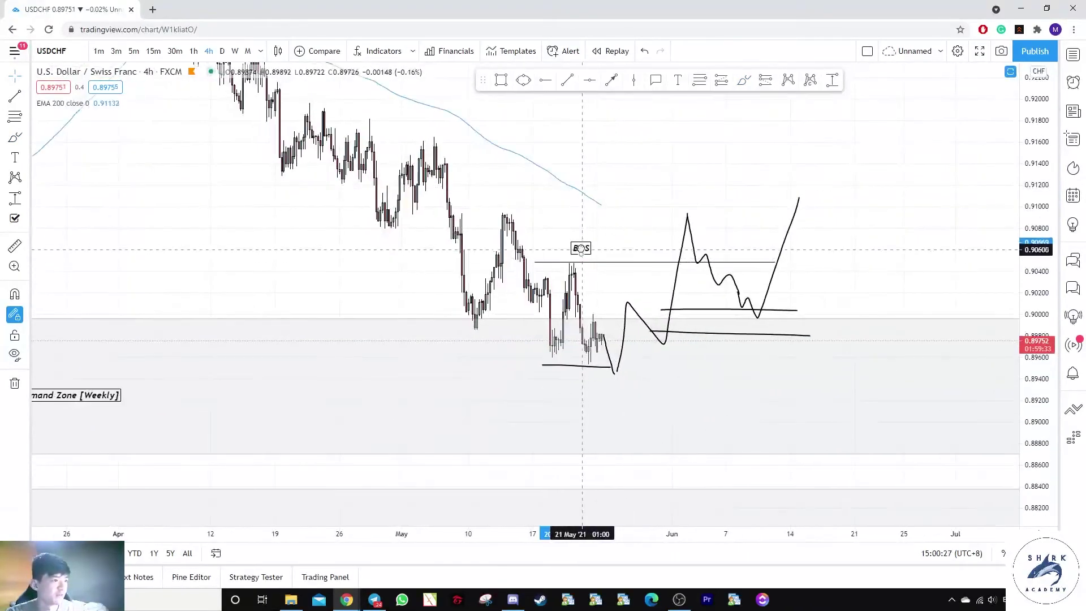
pyautogui.scroll(3, 595, 260)
pyautogui.moveTo(1036, 348); pyautogui.dragTo(1035, 220)
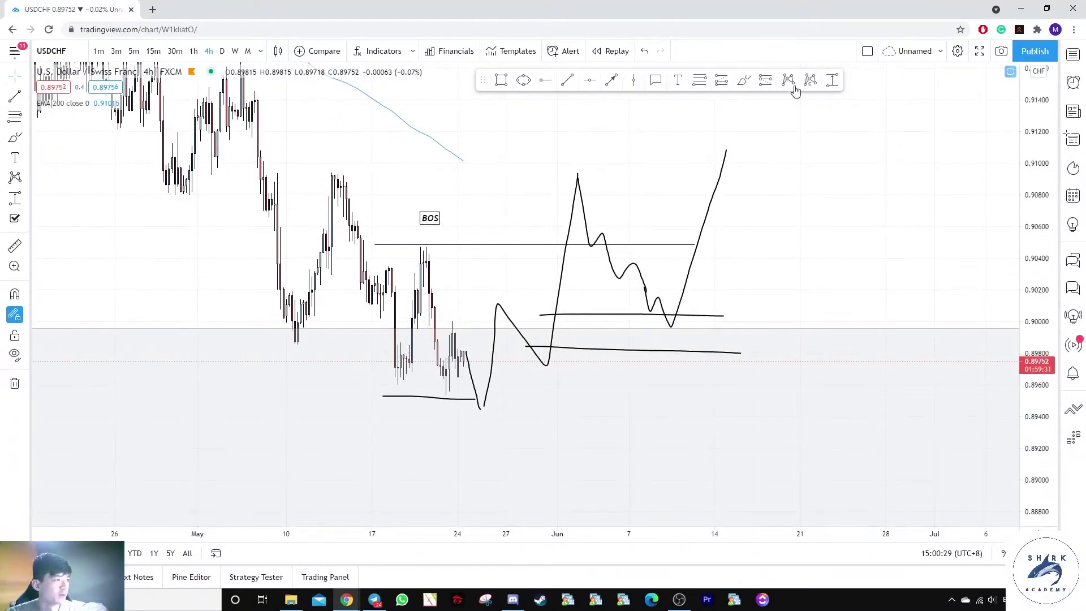
# Try brush strokes around the projected path's first swing, its pullback and the bracketed area, and undo each one
pyautogui.click(740, 81)
pyautogui.moveTo(500, 202); pyautogui.dragTo(480, 276)
pyautogui.hotkey('ctrl', 'z')
pyautogui.moveTo(519, 244)
pyautogui.mouseDown()
pyautogui.moveTo(439, 430)
pyautogui.moveTo(488, 197)
pyautogui.mouseUp()
pyautogui.hotkey('ctrl', 'z')
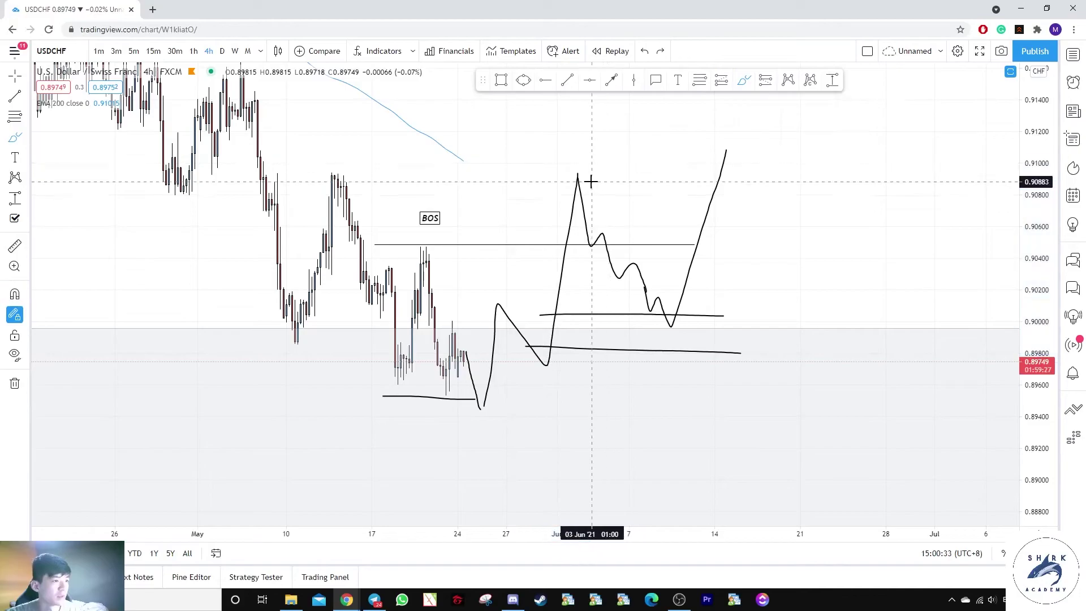
pyautogui.moveTo(589, 177); pyautogui.dragTo(645, 273)
pyautogui.hotkey('ctrl', 'z')
pyautogui.moveTo(547, 317); pyautogui.dragTo(642, 378)
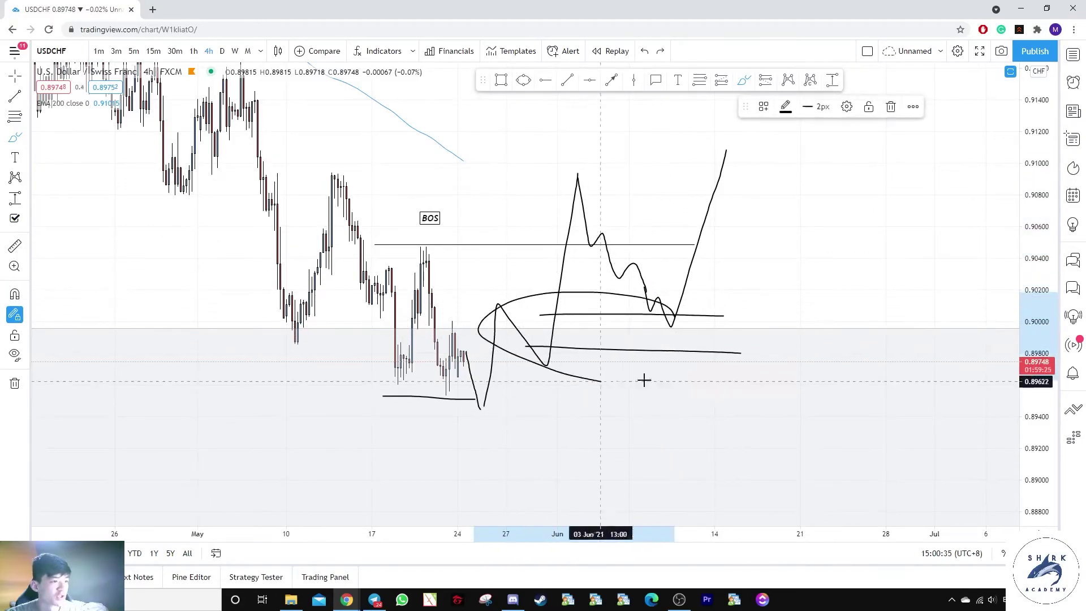
pyautogui.hotkey('ctrl', 'z')
# Label the area between the two bracketing strokes Demand Zone, using the saved Demand text template
pyautogui.click(678, 80)
pyautogui.click(651, 348)
pyautogui.click(468, 468)
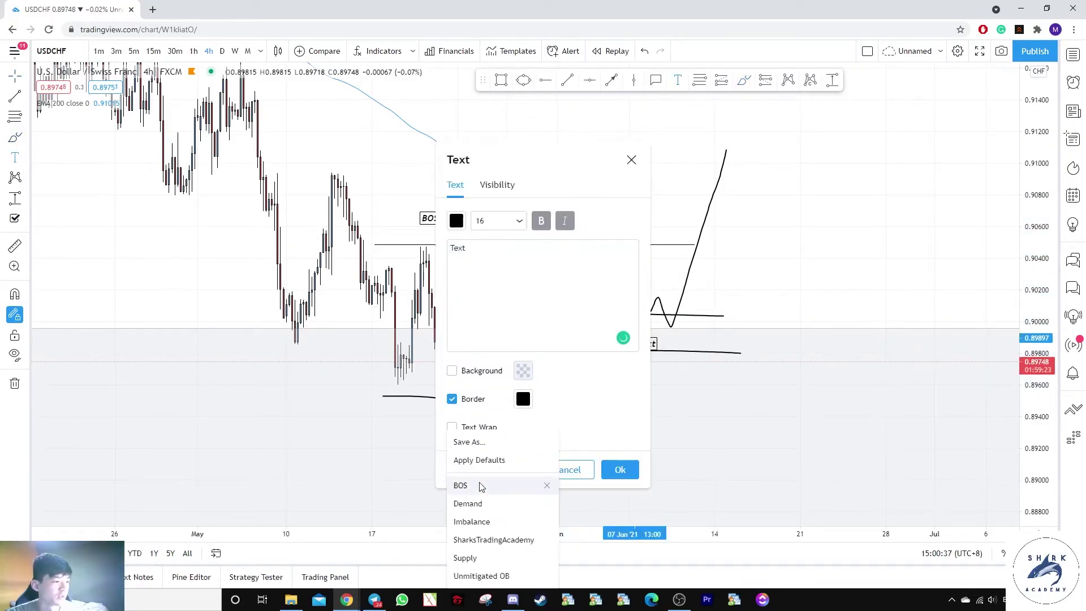
pyautogui.click(468, 502)
pyautogui.click(749, 405)
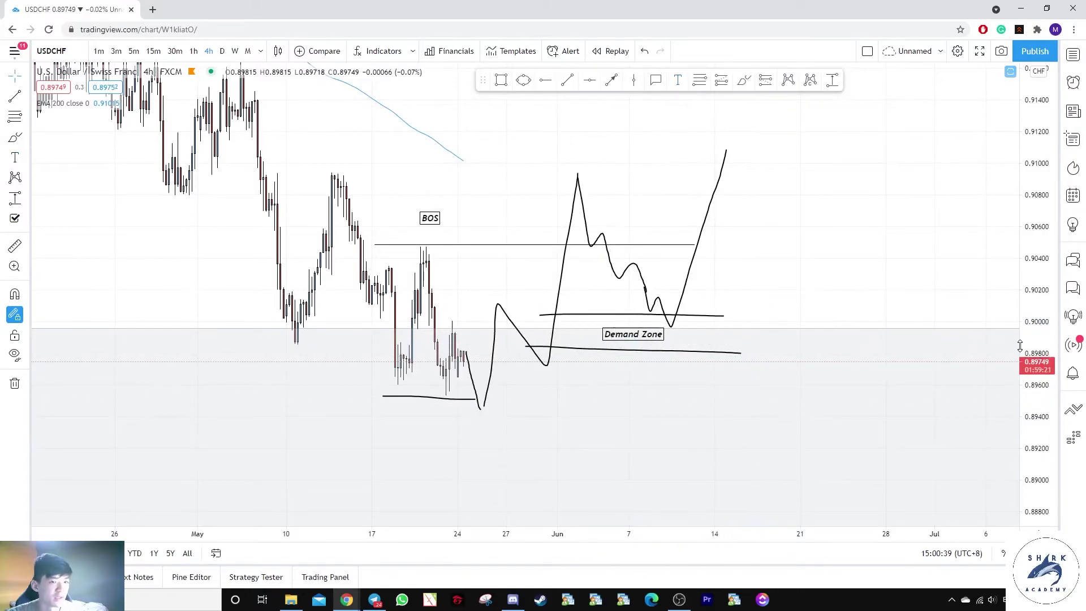
# Circle the final dip of the projected pullback where it enters the Demand Zone with the brush
pyautogui.moveTo(1022, 357); pyautogui.dragTo(1021, 237)
pyautogui.scroll(3, 895, 254)
pyautogui.moveTo(921, 260); pyautogui.dragTo(1022, 310)
pyautogui.moveTo(867, 228); pyautogui.dragTo(869, 239)
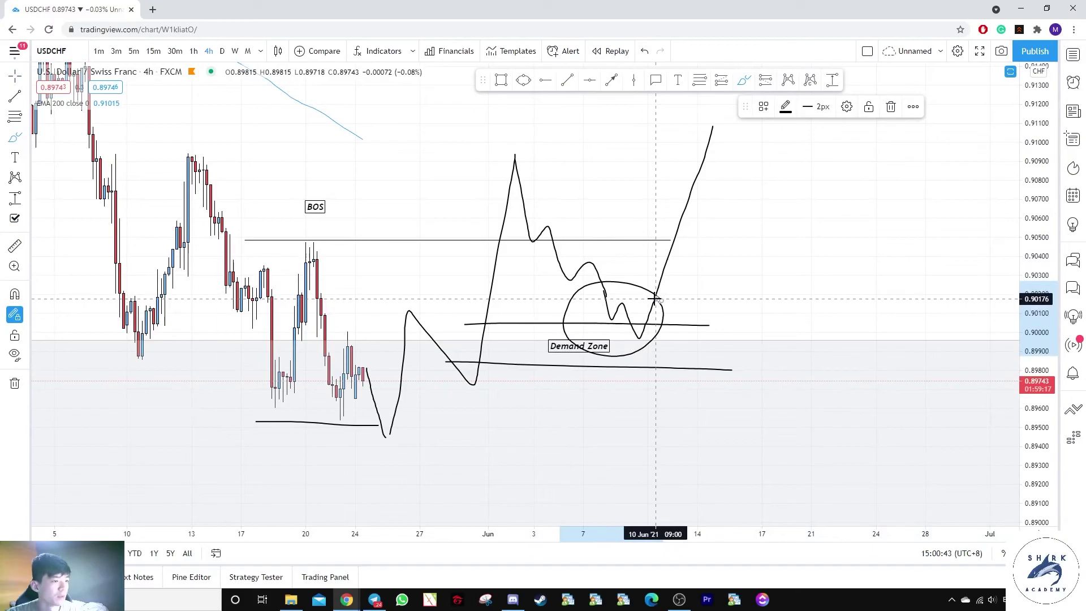
pyautogui.moveTo(830, 255); pyautogui.dragTo(645, 315)
pyautogui.hotkey('ctrl', 'z')
# Try further brush strokes around the circled dip in the Demand Zone, and undo them
pyautogui.scroll(2, 636, 333)
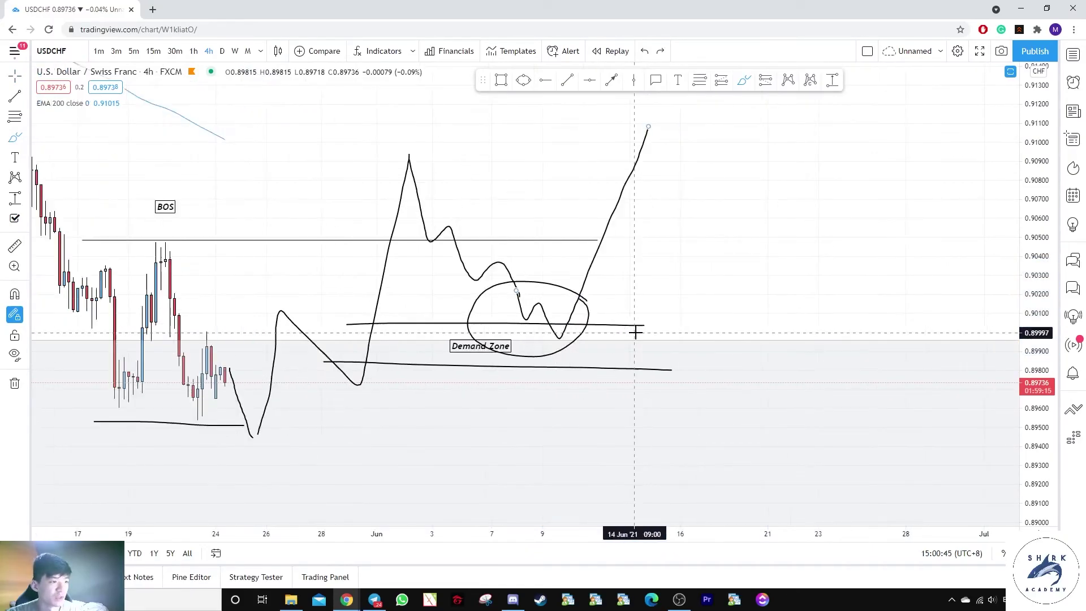
pyautogui.moveTo(1028, 365); pyautogui.dragTo(1028, 229)
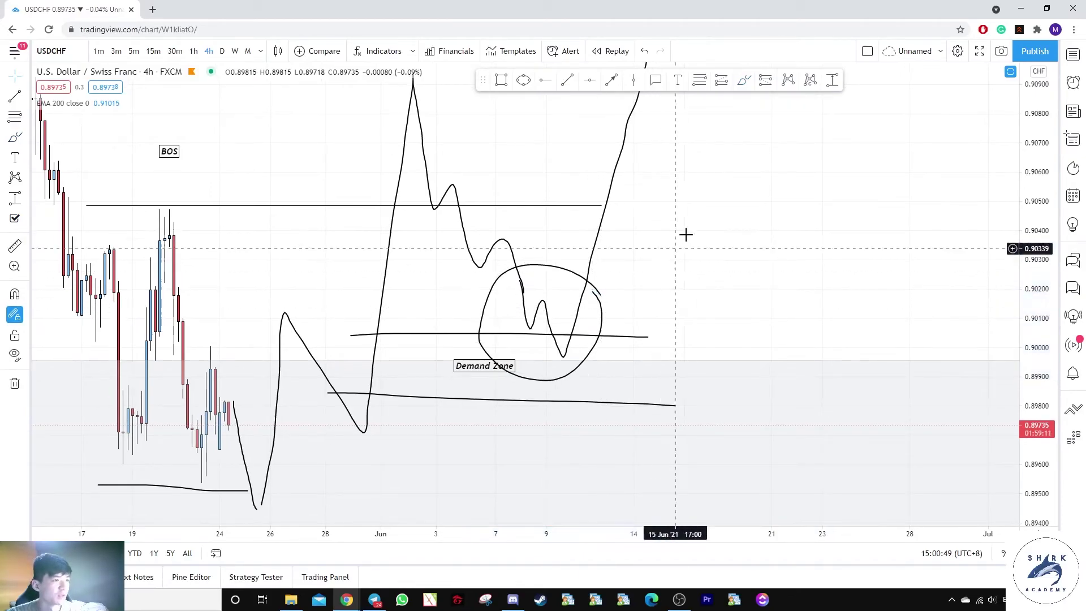
pyautogui.moveTo(612, 259)
pyautogui.mouseDown()
pyautogui.moveTo(616, 360)
pyautogui.moveTo(626, 282)
pyautogui.moveTo(638, 405)
pyautogui.moveTo(597, 293)
pyautogui.mouseUp()
pyautogui.hotkey('ctrl', 'z')
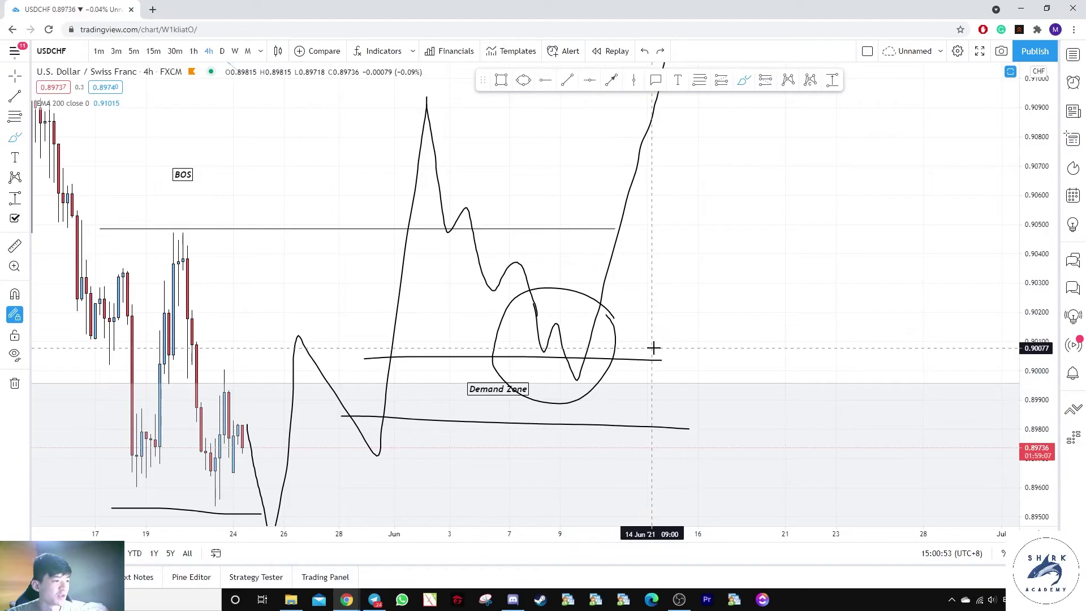
pyautogui.moveTo(685, 284); pyautogui.dragTo(721, 170)
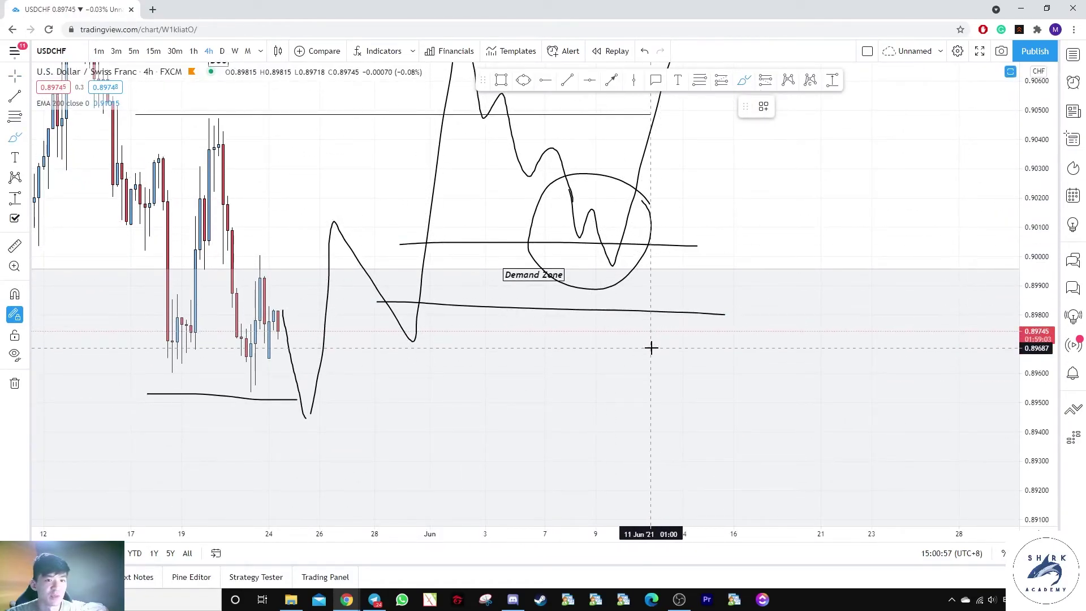
pyautogui.press('Escape')
pyautogui.moveTo(838, 191); pyautogui.dragTo(847, 223)
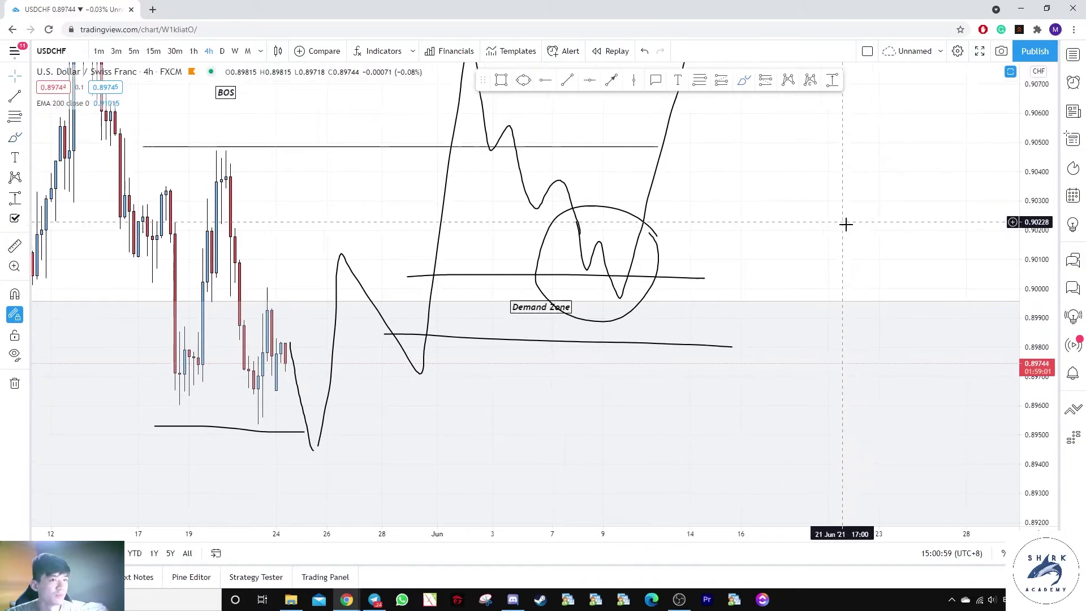
pyautogui.moveTo(1030, 212); pyautogui.dragTo(1030, 278)
pyautogui.moveTo(849, 170)
pyautogui.mouseDown()
pyautogui.moveTo(843, 200)
pyautogui.moveTo(615, 276)
pyautogui.mouseUp()
pyautogui.hotkey('ctrl', 'z')
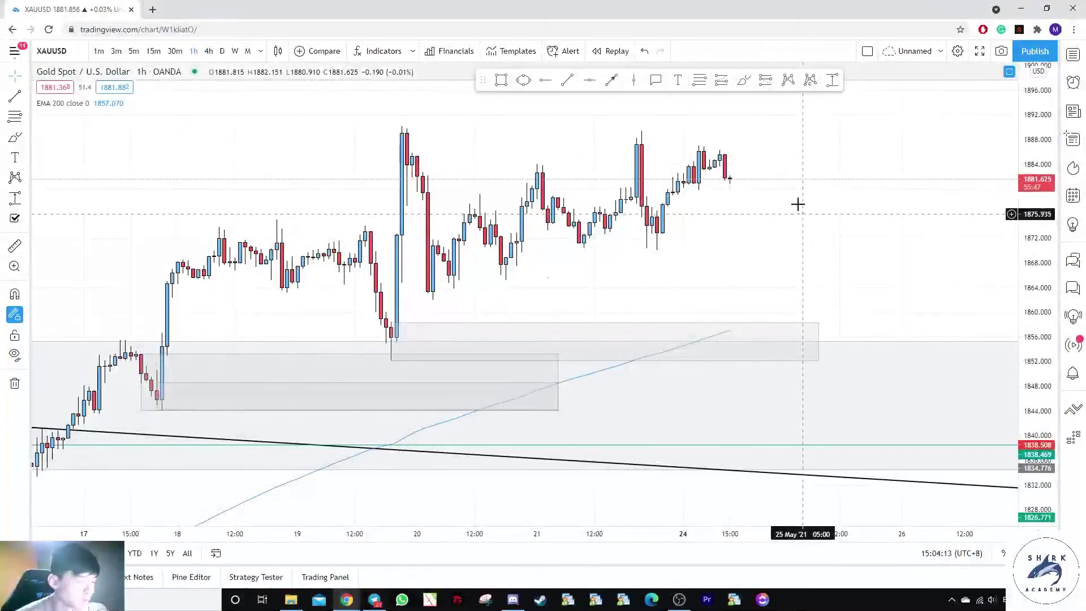
# On the daily gold chart, try circling the January swing high, undo it, and stretch the inner supply rectangle's right edge to early July
pyautogui.click(222, 52)
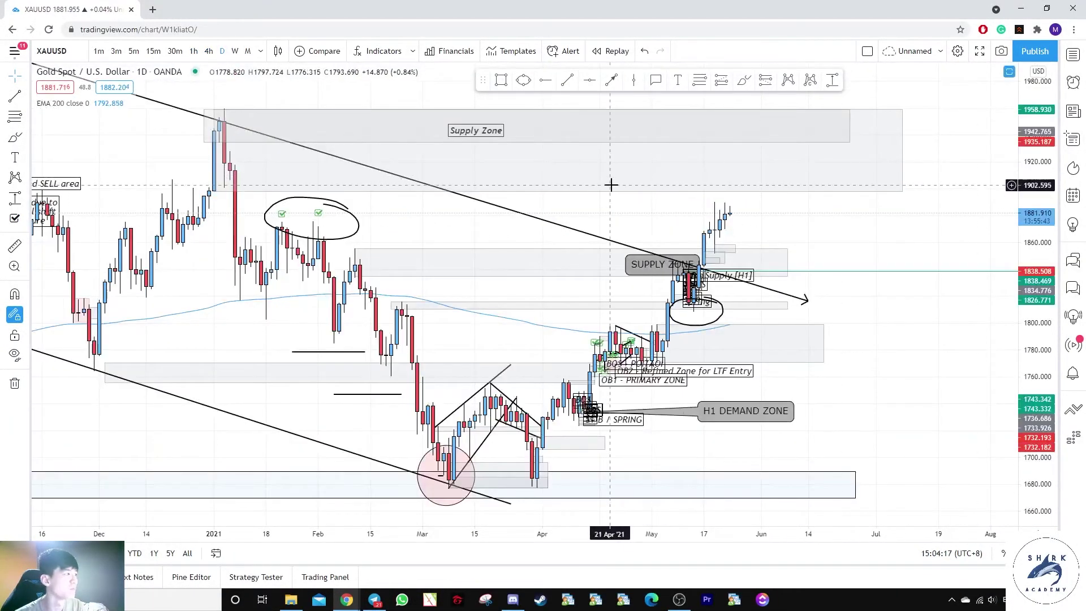
pyautogui.click(745, 82)
pyautogui.moveTo(485, 121)
pyautogui.mouseDown()
pyautogui.moveTo(186, 114)
pyautogui.moveTo(294, 107)
pyautogui.mouseUp()
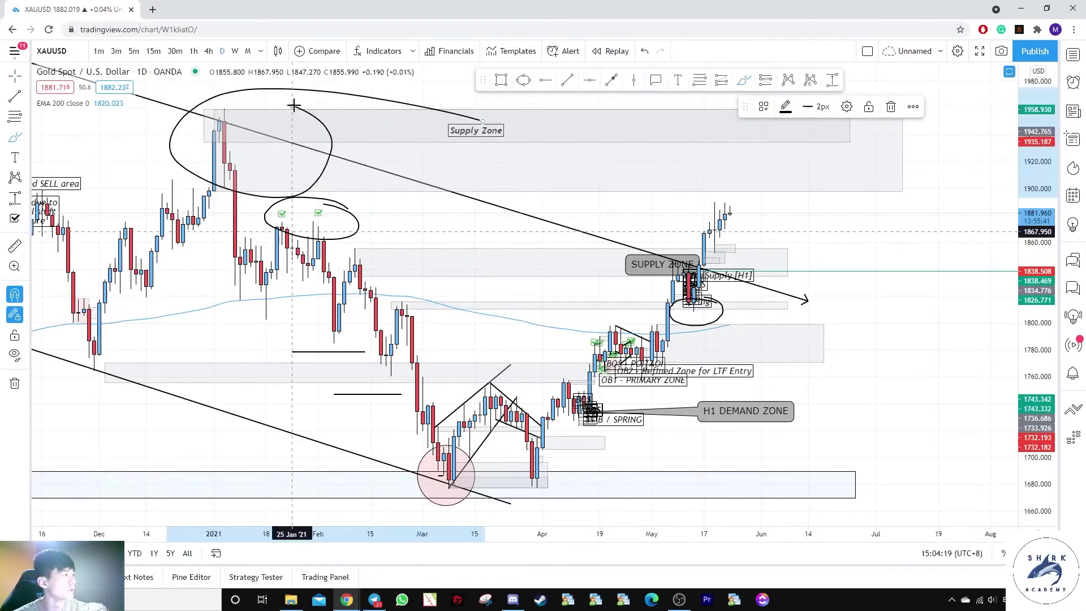
pyautogui.hotkey('ctrl', 'z')
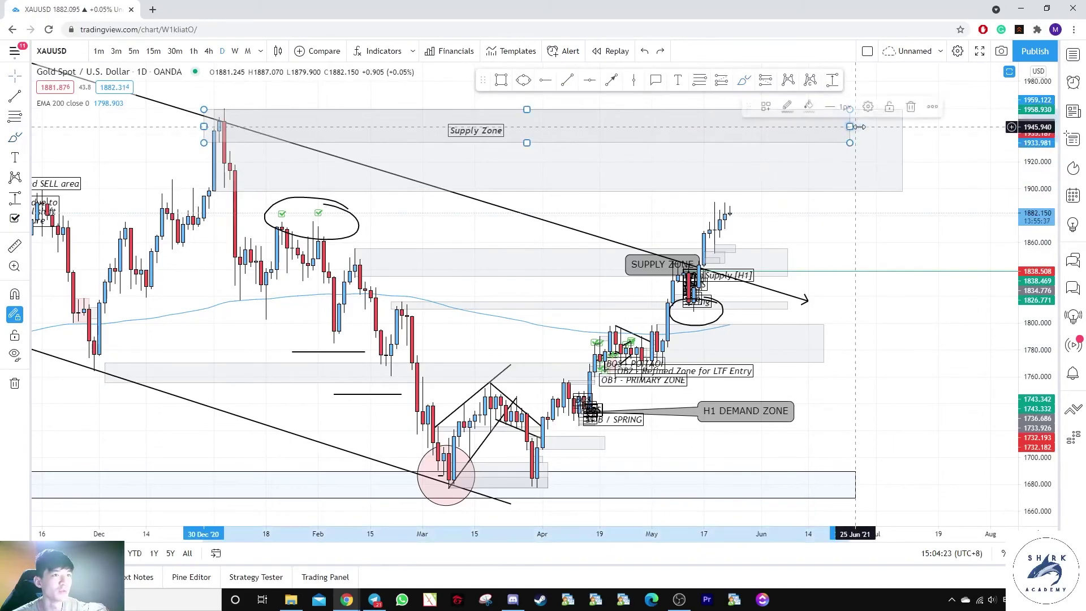
pyautogui.moveTo(850, 125); pyautogui.dragTo(899, 124)
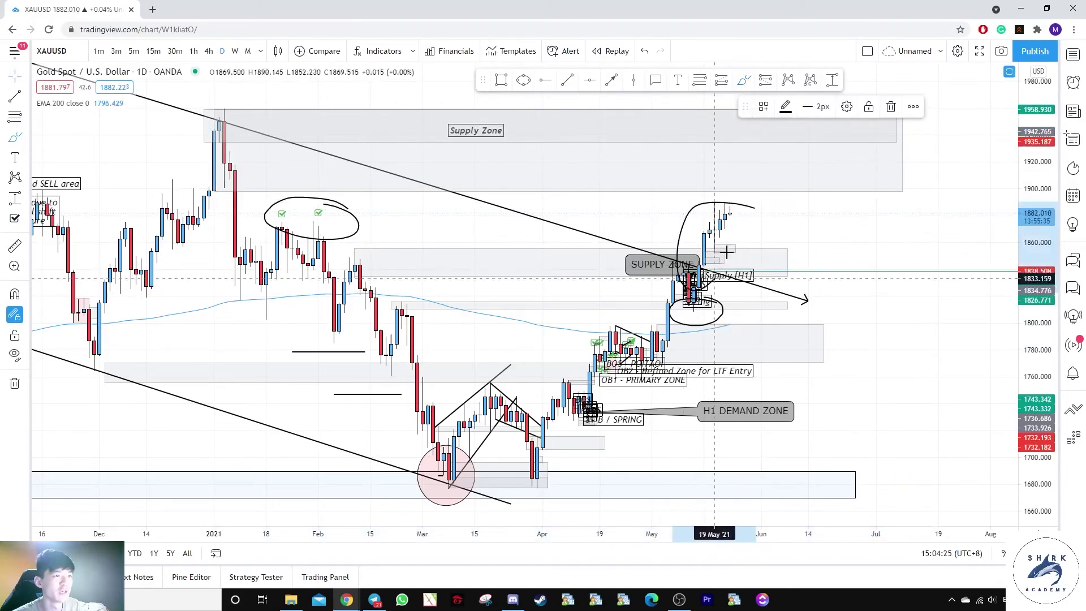
pyautogui.hotkey('ctrl', 'z')
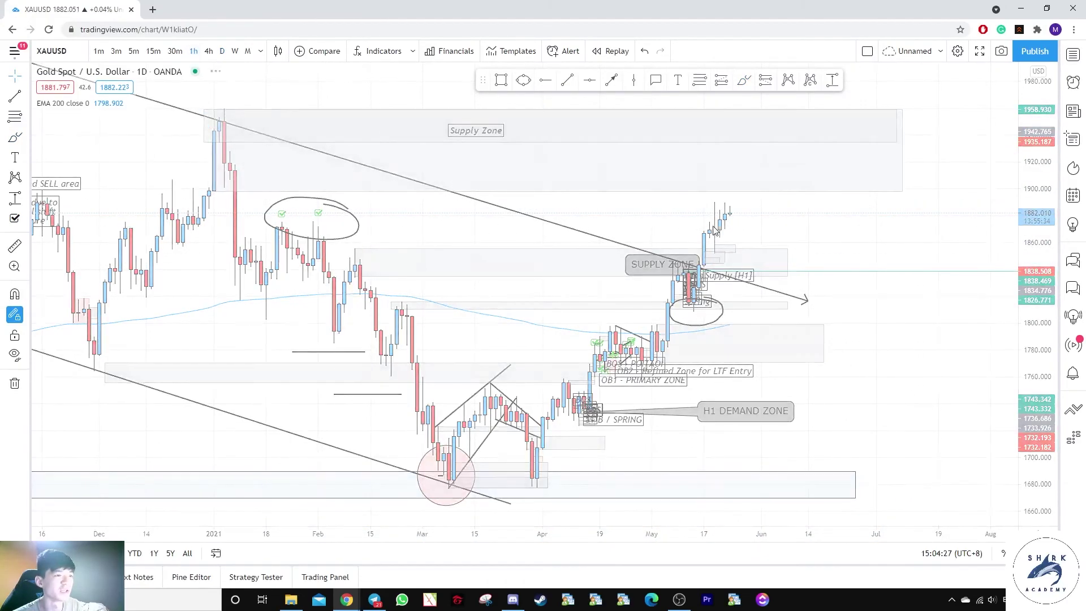
# Return the gold chart to the 1-hour timeframe and bring the 17–24 May candles and the zones beneath them into view
pyautogui.click(194, 51)
pyautogui.moveTo(1040, 265); pyautogui.dragTo(1041, 164)
pyautogui.moveTo(847, 178); pyautogui.dragTo(841, 209)
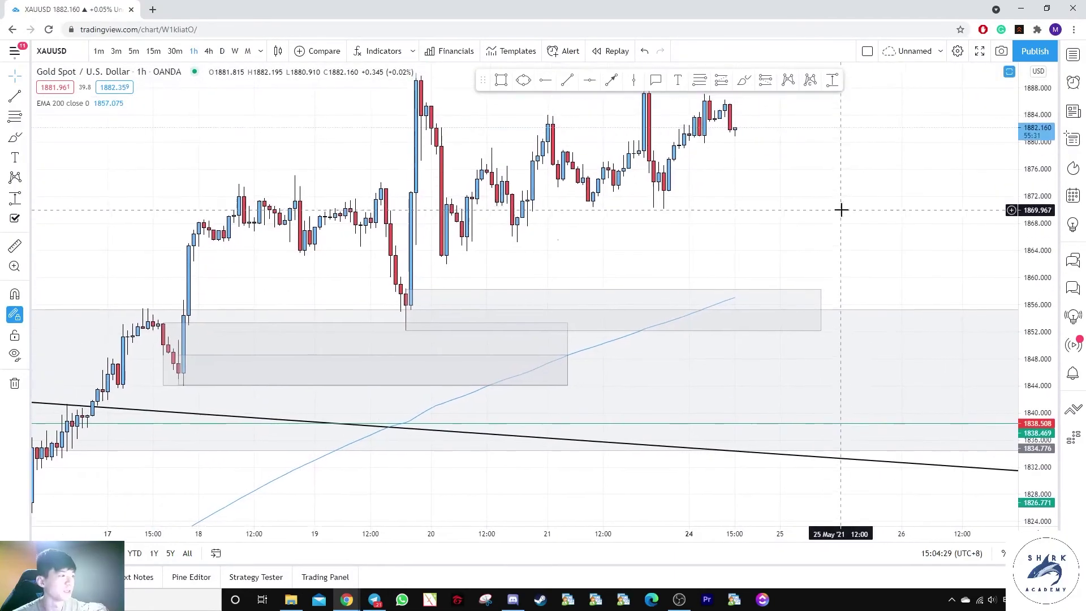
# Label the rectangle starting at the 19 May low on the 1-hour gold chart "Demand Zone" using the saved text template
pyautogui.moveTo(1035, 229); pyautogui.dragTo(1036, 265)
pyautogui.click(625, 298)
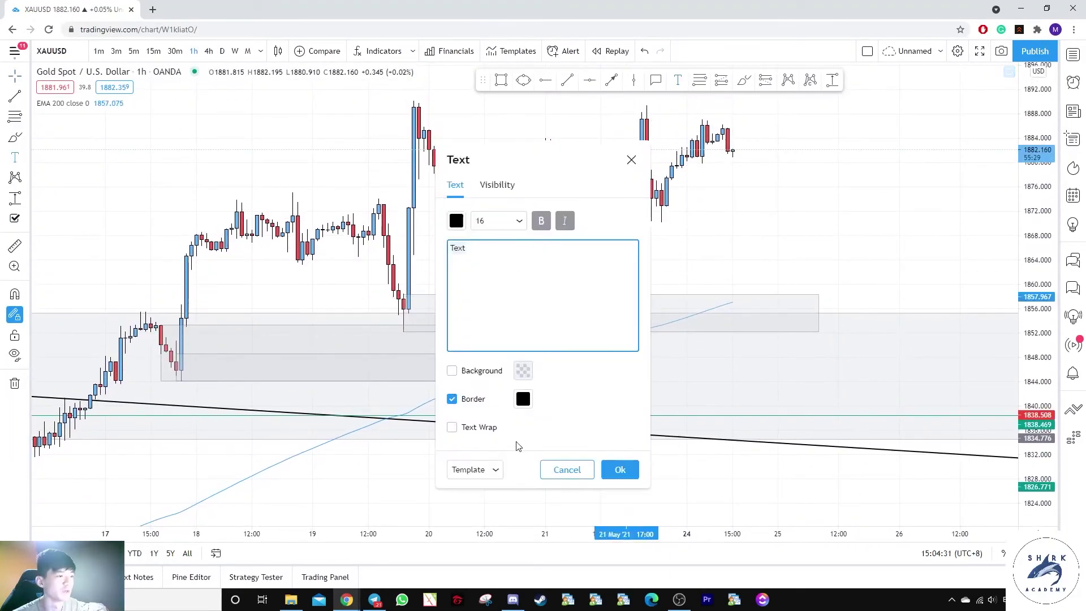
pyautogui.click(475, 470)
pyautogui.click(470, 503)
pyautogui.moveTo(766, 253); pyautogui.dragTo(771, 309)
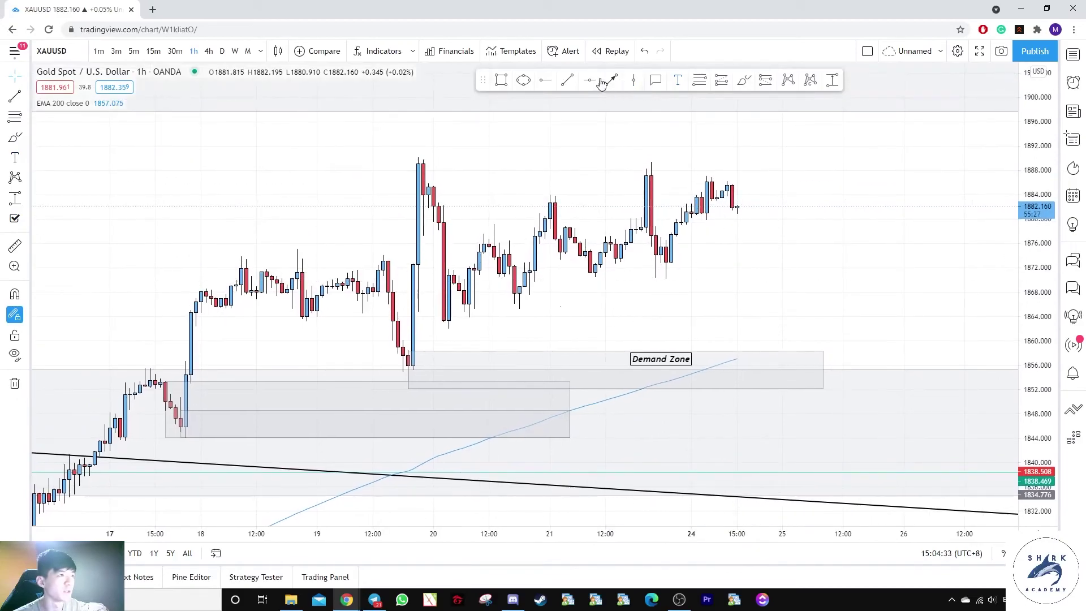
# Draw a trendline across the 19 and 21 May highs, from about 1890.5 on 19 May to about 1889 late on 24 May
pyautogui.click(418, 156)
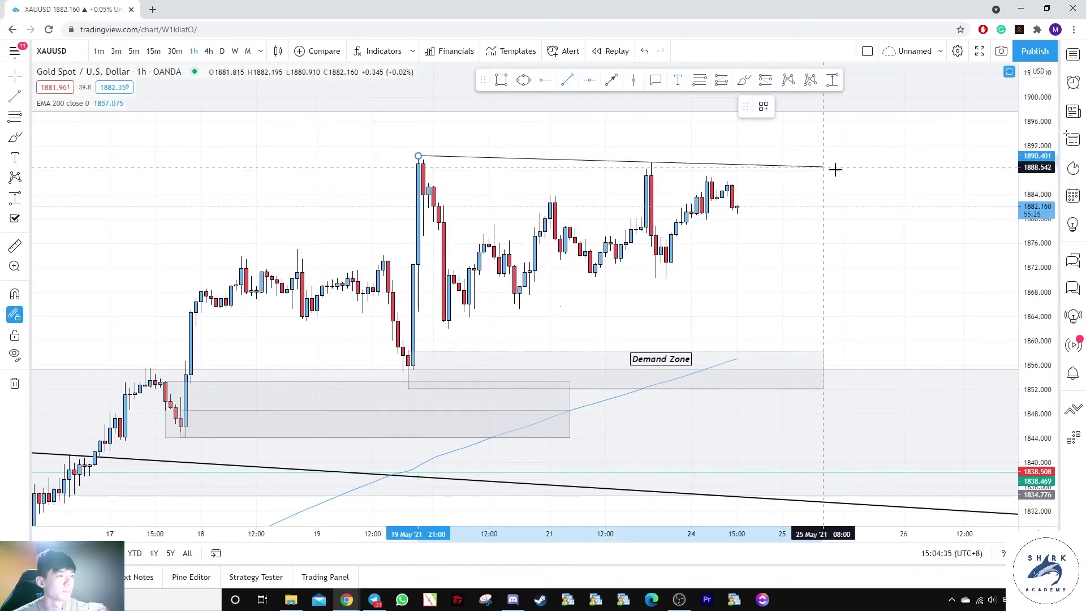
pyautogui.click(777, 163)
pyautogui.moveTo(777, 162); pyautogui.dragTo(792, 165)
pyautogui.moveTo(792, 210); pyautogui.dragTo(798, 225)
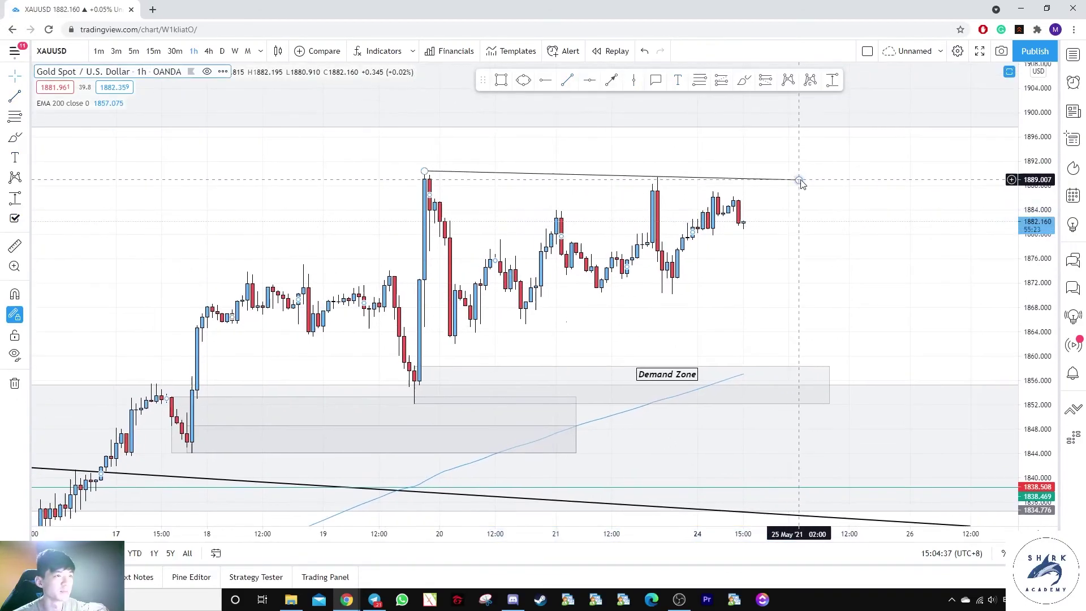
pyautogui.moveTo(798, 180); pyautogui.dragTo(780, 178)
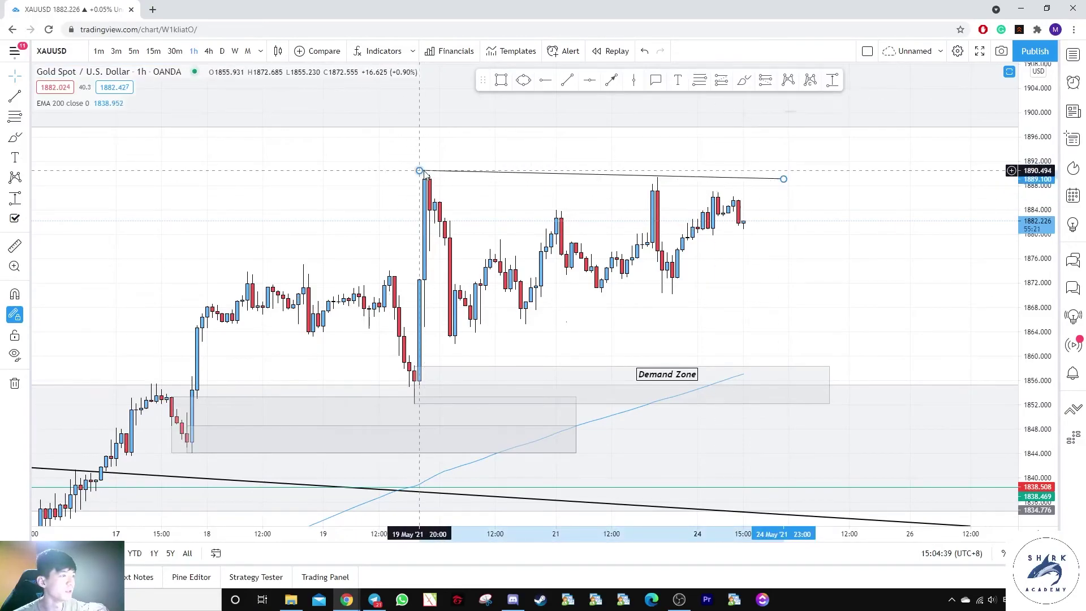
pyautogui.click(753, 123)
# Circle the 19 and 21 May highs and sketch a projected rise into the supply zone above 1898, dropping back to about 1870
pyautogui.click(744, 84)
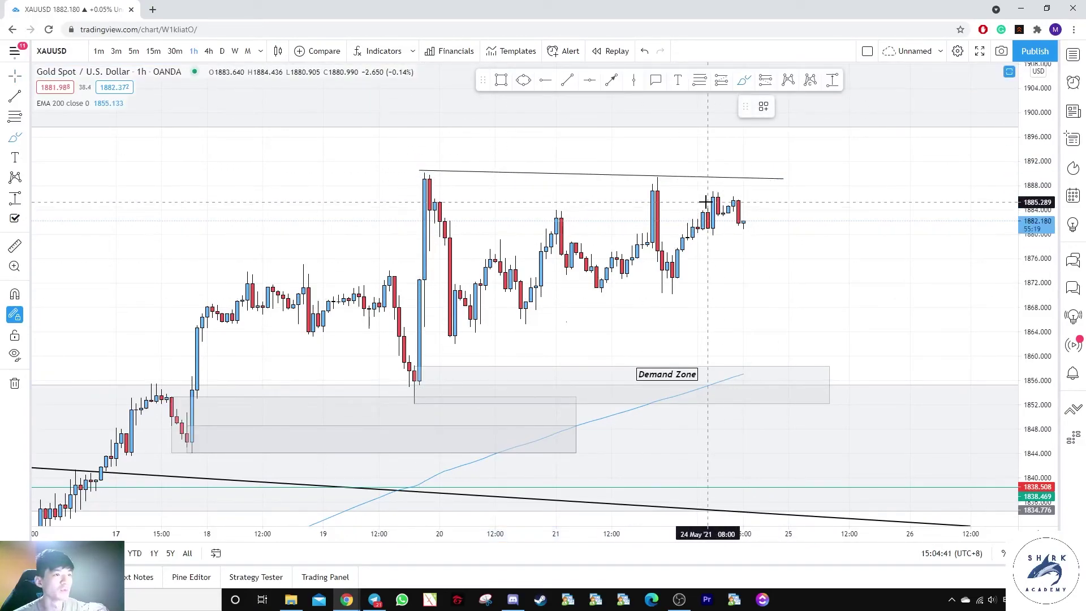
pyautogui.moveTo(743, 223); pyautogui.dragTo(759, 121)
pyautogui.moveTo(457, 160)
pyautogui.mouseDown()
pyautogui.moveTo(425, 151)
pyautogui.moveTo(452, 170)
pyautogui.mouseUp()
pyautogui.moveTo(645, 188); pyautogui.dragTo(616, 166)
pyautogui.moveTo(848, 201); pyautogui.dragTo(816, 259)
pyautogui.click(745, 82)
pyautogui.moveTo(728, 171)
pyautogui.mouseDown()
pyautogui.moveTo(734, 141)
pyautogui.moveTo(792, 109)
pyautogui.moveTo(850, 352)
pyautogui.mouseUp()
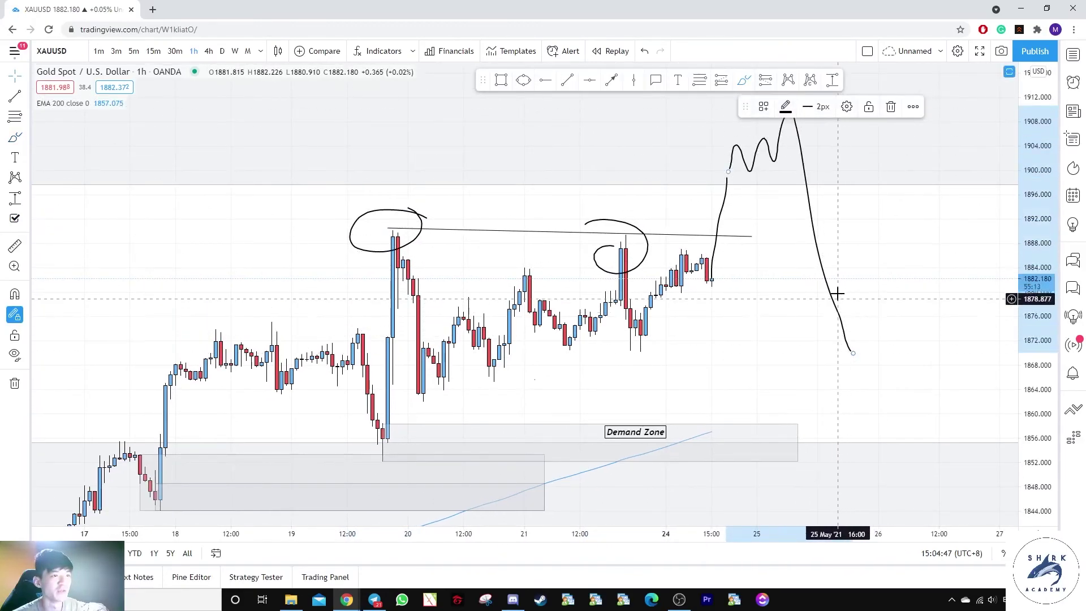
# Delete the projected rise-and-drop path and both circled highs, and maximise the price pane
pyautogui.press('Delete')
pyautogui.click(723, 190)
pyautogui.press('Delete')
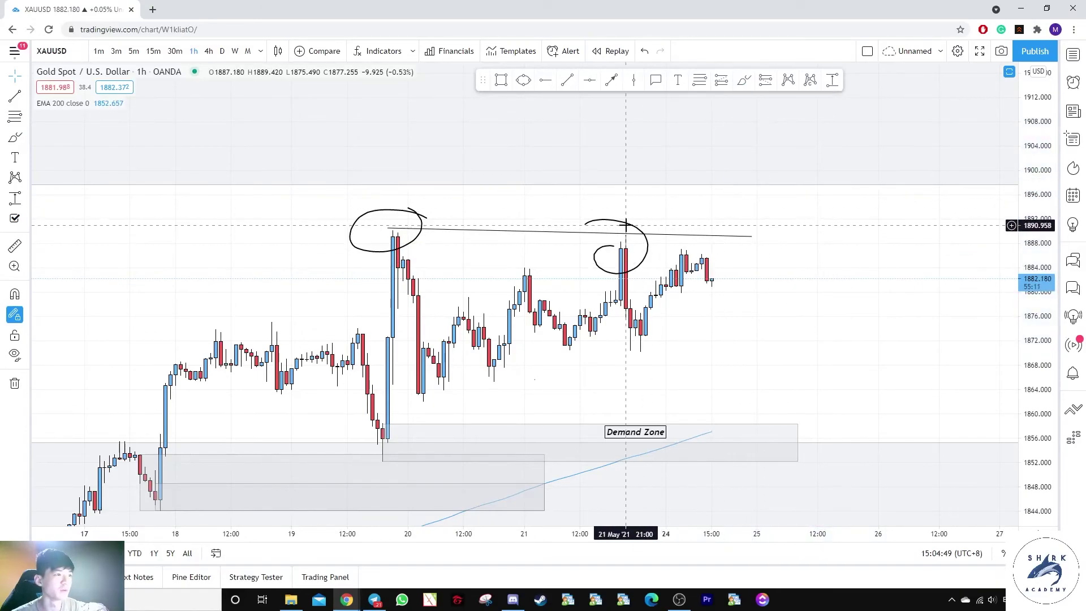
pyautogui.doubleClick(626, 225)
pyautogui.click(627, 206)
pyautogui.press('Delete')
pyautogui.click(420, 197)
pyautogui.press('Delete')
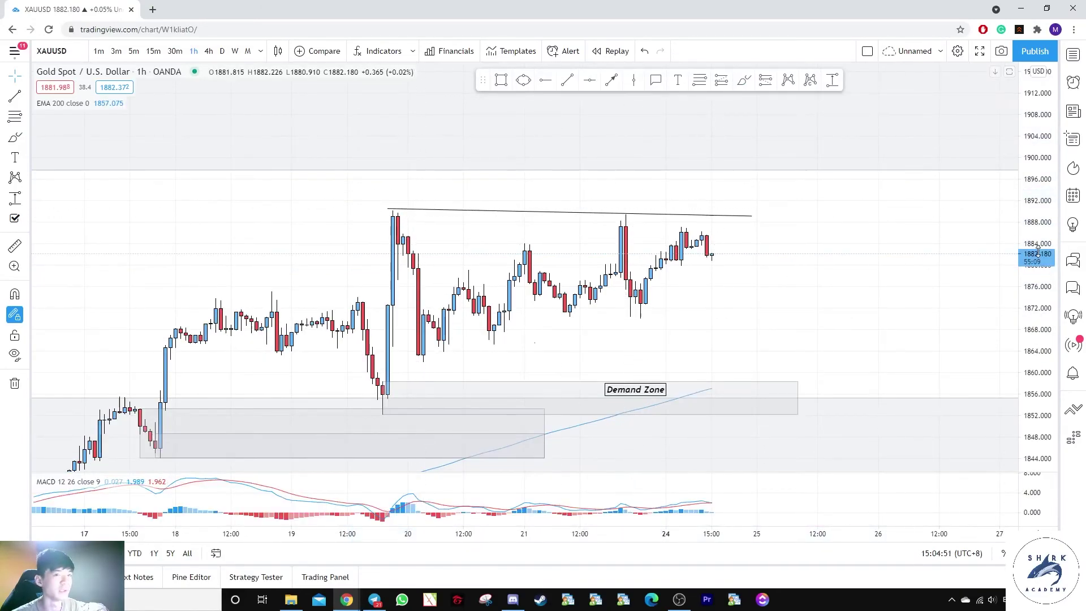
pyautogui.doubleClick(1040, 252)
pyautogui.doubleClick(766, 186)
# Try a short brush stroke above the latest 24 May candles, and delete it
pyautogui.click(744, 80)
pyautogui.scroll(3, 369, 171)
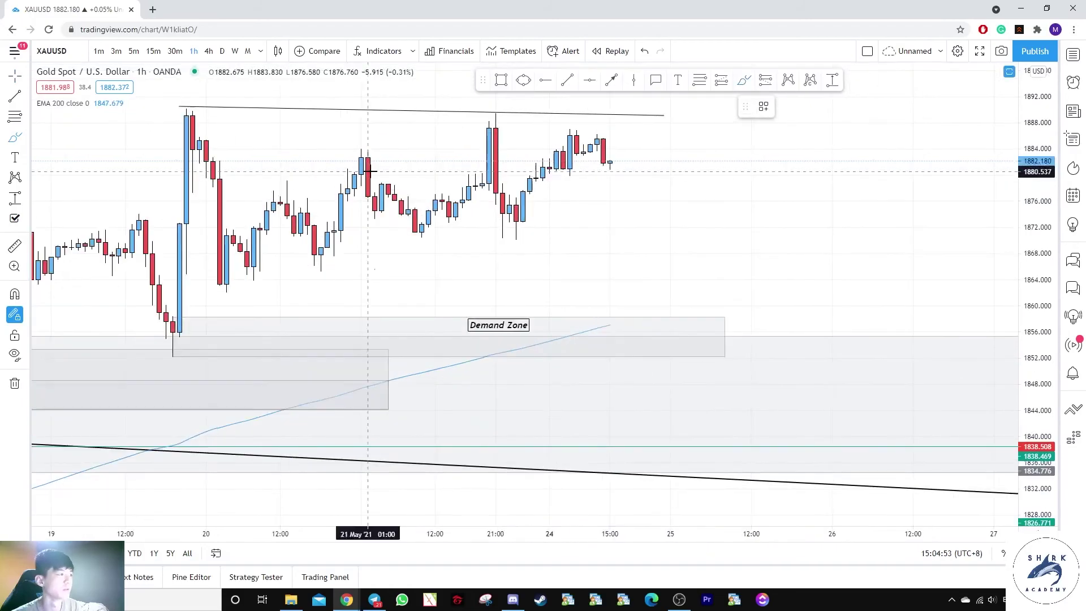
pyautogui.scroll(-3, 628, 212)
pyautogui.moveTo(721, 115); pyautogui.dragTo(719, 103)
pyautogui.press('Delete')
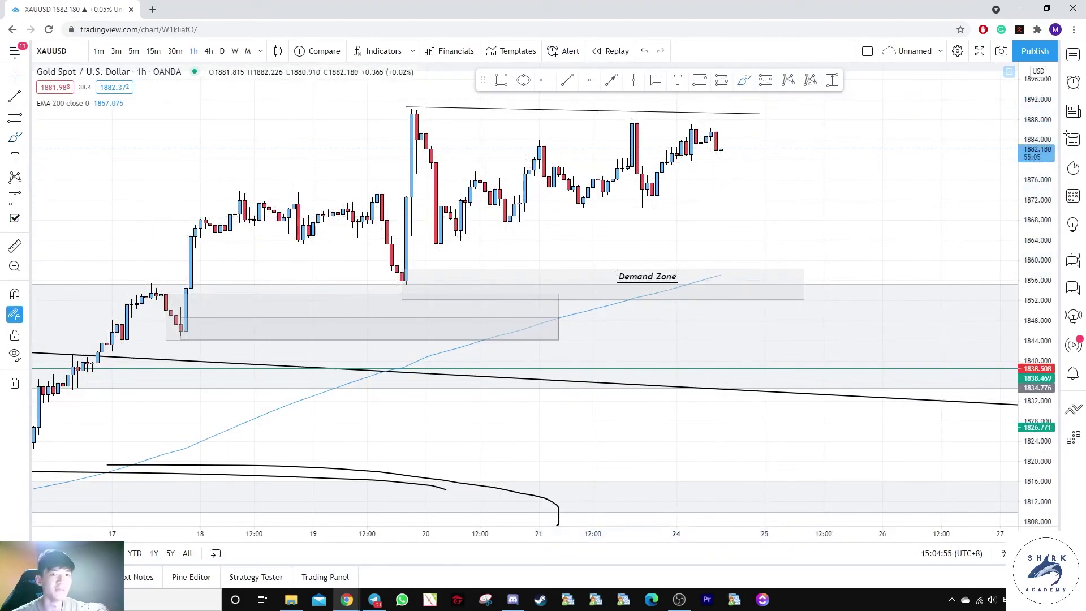
# Try circling the lows before 24 May and the 20 May lows with the brush, and undo the circles
pyautogui.moveTo(1036, 237); pyautogui.dragTo(1036, 270)
pyautogui.moveTo(832, 186); pyautogui.dragTo(802, 301)
pyautogui.click(743, 82)
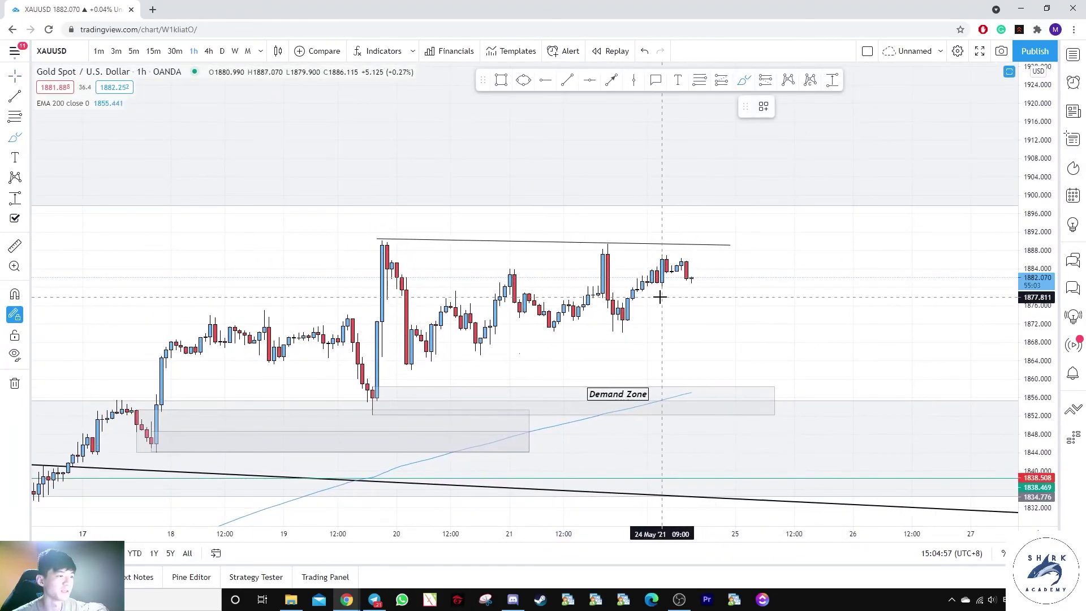
pyautogui.moveTo(638, 294); pyautogui.dragTo(636, 317)
pyautogui.hotkey('ctrl', 'z')
pyautogui.moveTo(550, 298)
pyautogui.mouseDown()
pyautogui.moveTo(493, 297)
pyautogui.moveTo(512, 311)
pyautogui.moveTo(466, 314)
pyautogui.mouseUp()
pyautogui.hotkey('ctrl', 'z')
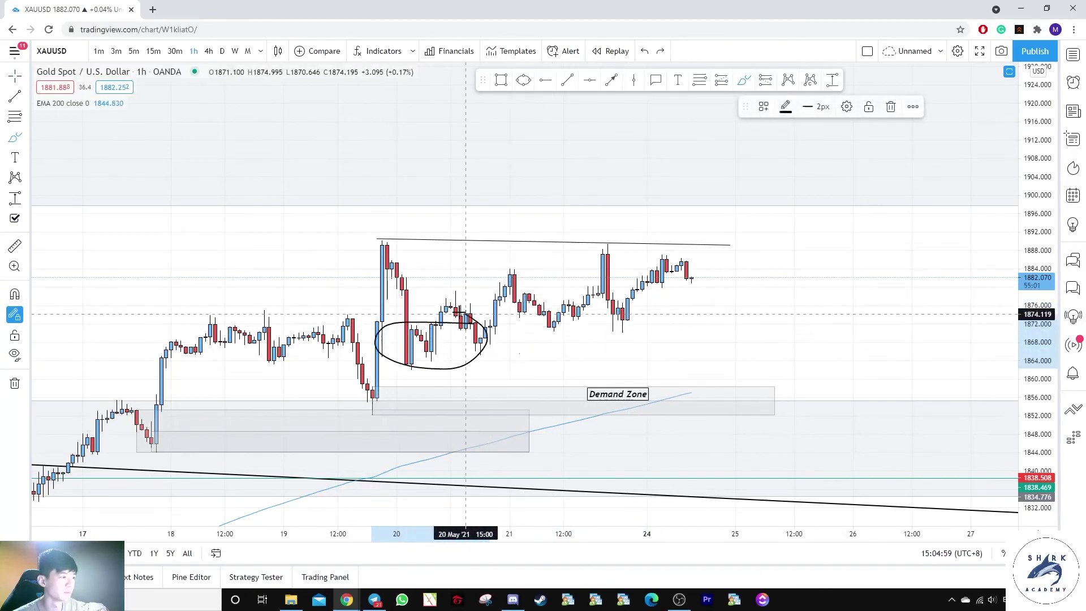
pyautogui.hotkey('ctrl', 'z')
# Sketch a projected price path stepping down from the latest candle into the Demand Zone at about 1856 on 25 May
pyautogui.moveTo(690, 278); pyautogui.dragTo(690, 312)
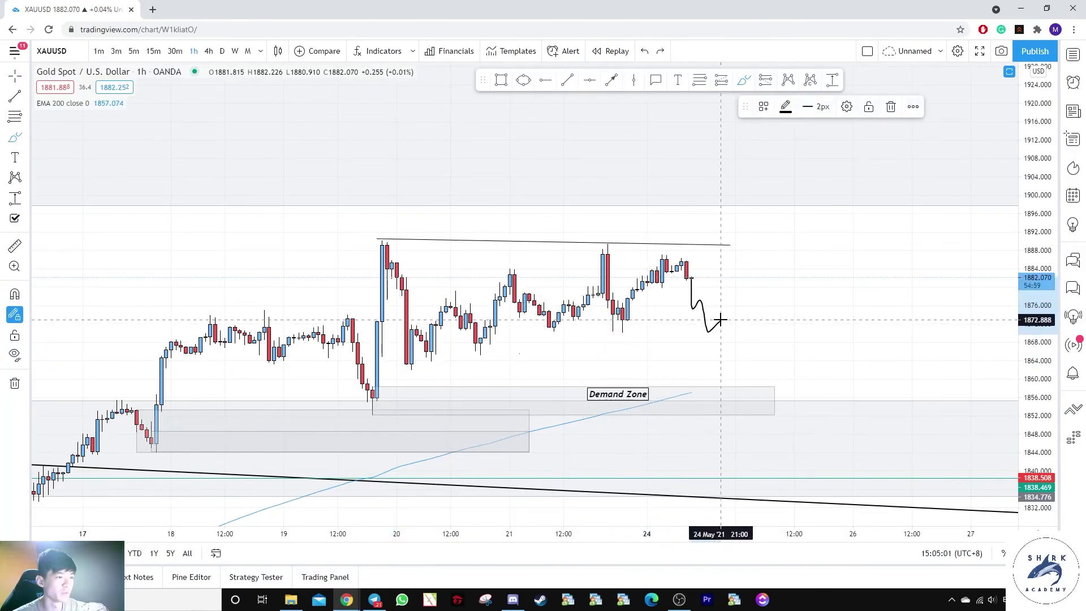
pyautogui.moveTo(746, 336); pyautogui.dragTo(759, 396)
pyautogui.press('Escape')
# Tighten the 17 May demand rectangle's upper corner to about 1850.5 and extend its right edge to about 26 May
pyautogui.moveTo(829, 337); pyautogui.dragTo(854, 288)
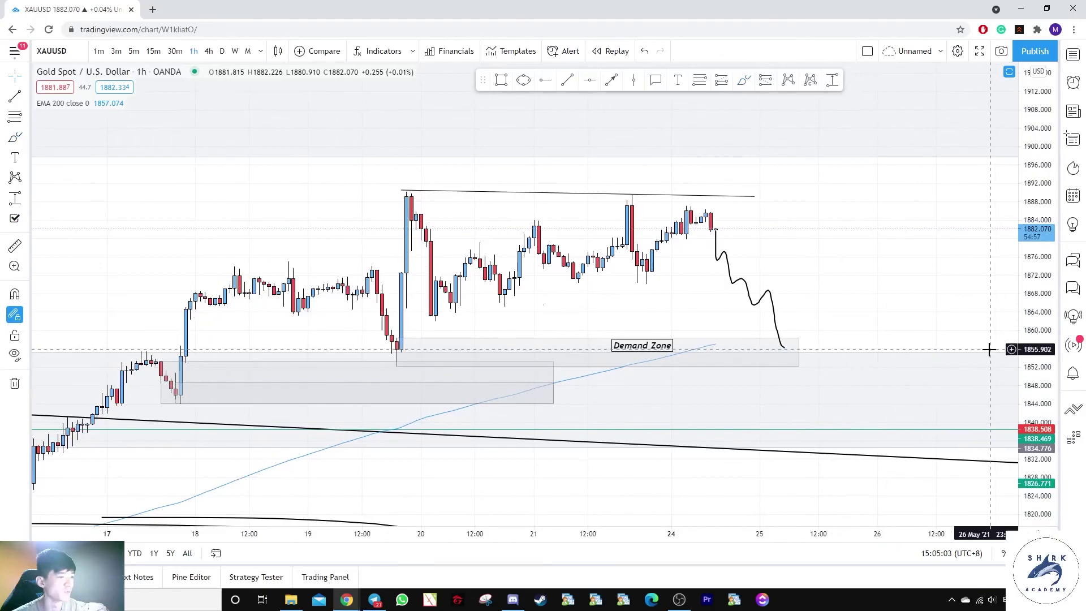
pyautogui.moveTo(1033, 350); pyautogui.dragTo(1029, 232)
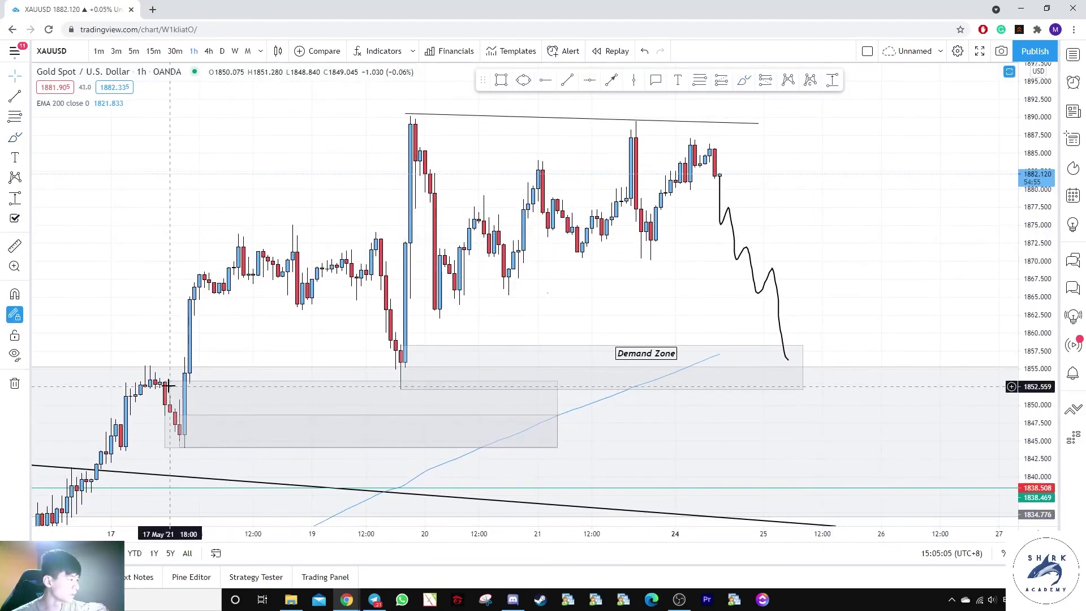
pyautogui.moveTo(168, 385)
pyautogui.mouseDown()
pyautogui.moveTo(180, 415)
pyautogui.moveTo(180, 400)
pyautogui.mouseUp()
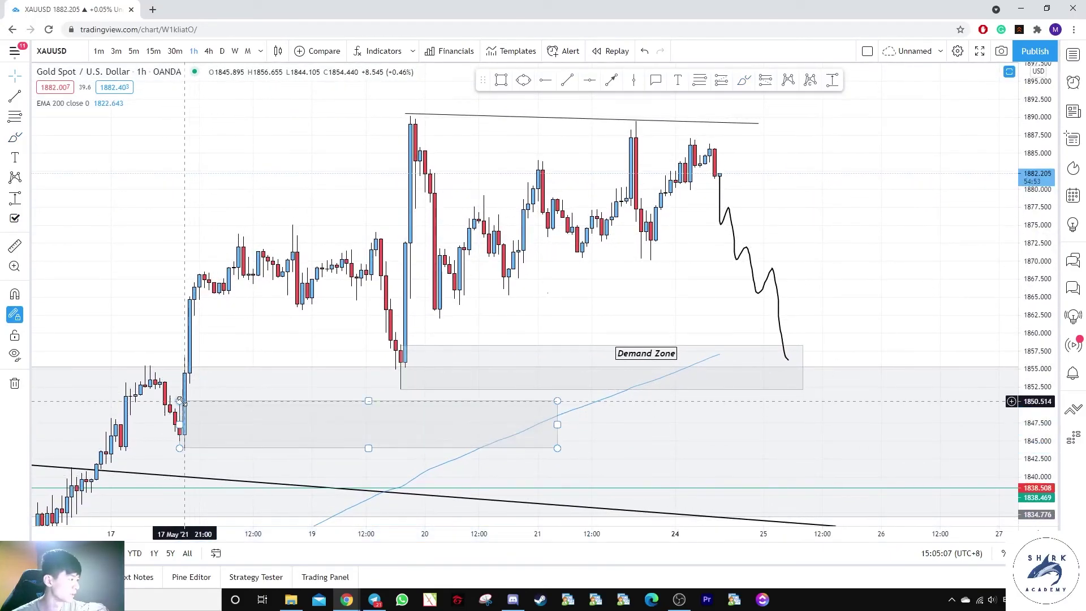
pyautogui.moveTo(558, 424); pyautogui.dragTo(876, 416)
# Try circling the 19 May low where the Demand Zone begins, and undo the strokes
pyautogui.moveTo(406, 339)
pyautogui.mouseDown()
pyautogui.moveTo(436, 342)
pyautogui.moveTo(403, 342)
pyautogui.mouseUp()
pyautogui.hotkey('ctrl', 'z')
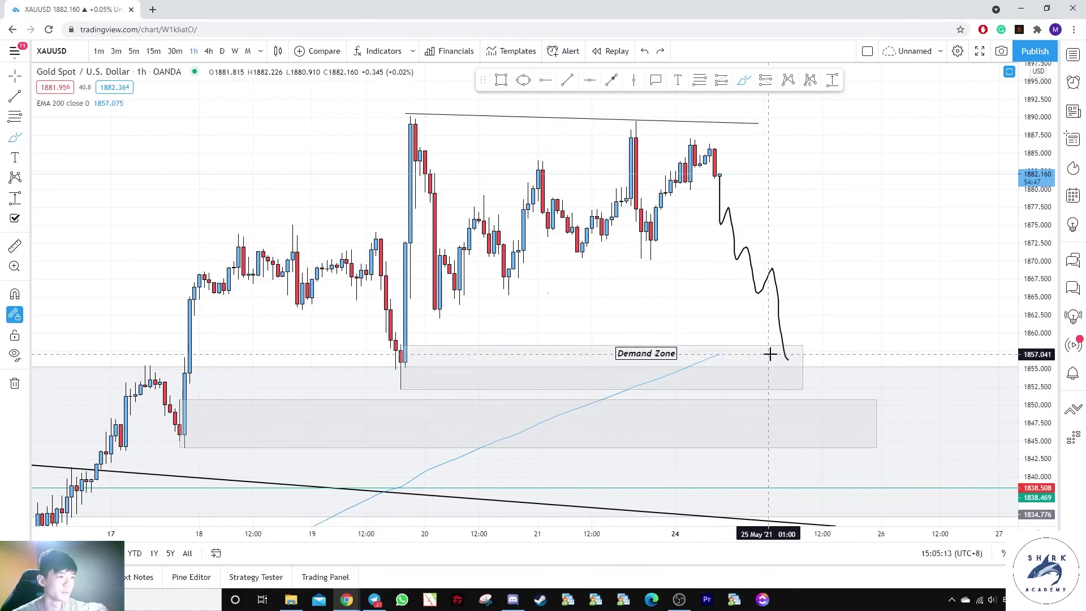
pyautogui.moveTo(419, 342); pyautogui.dragTo(437, 364)
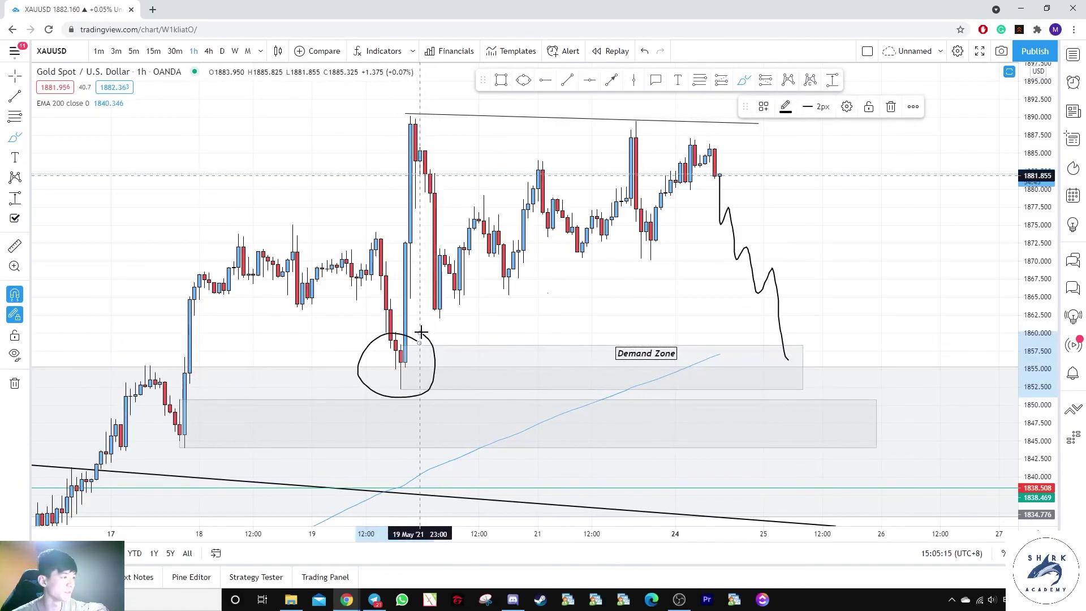
pyautogui.hotkey('ctrl', 'z')
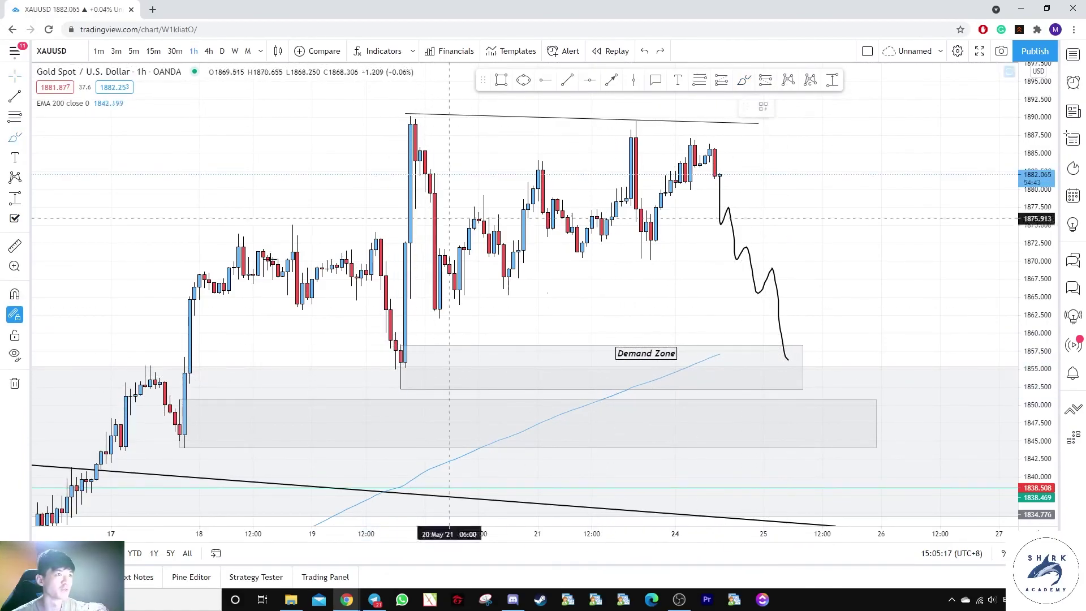
# Draw a brush line above the 18–19 May highs at about 1877, and try circling the 17 May low, undoing the circle
pyautogui.moveTo(207, 209); pyautogui.dragTo(386, 214)
pyautogui.moveTo(199, 396); pyautogui.dragTo(226, 408)
pyautogui.hotkey('ctrl', 'z')
# Extend the Demand Zone rectangle's right edge to about 26 May 06:00
pyautogui.scroll(-5, 240, 391)
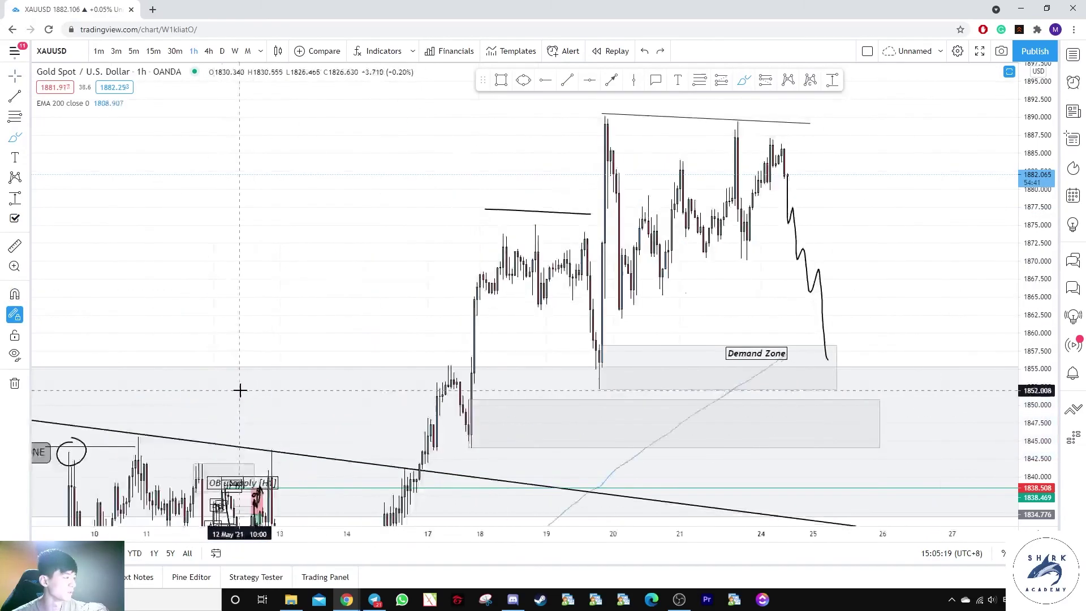
pyautogui.scroll(2, 780, 362)
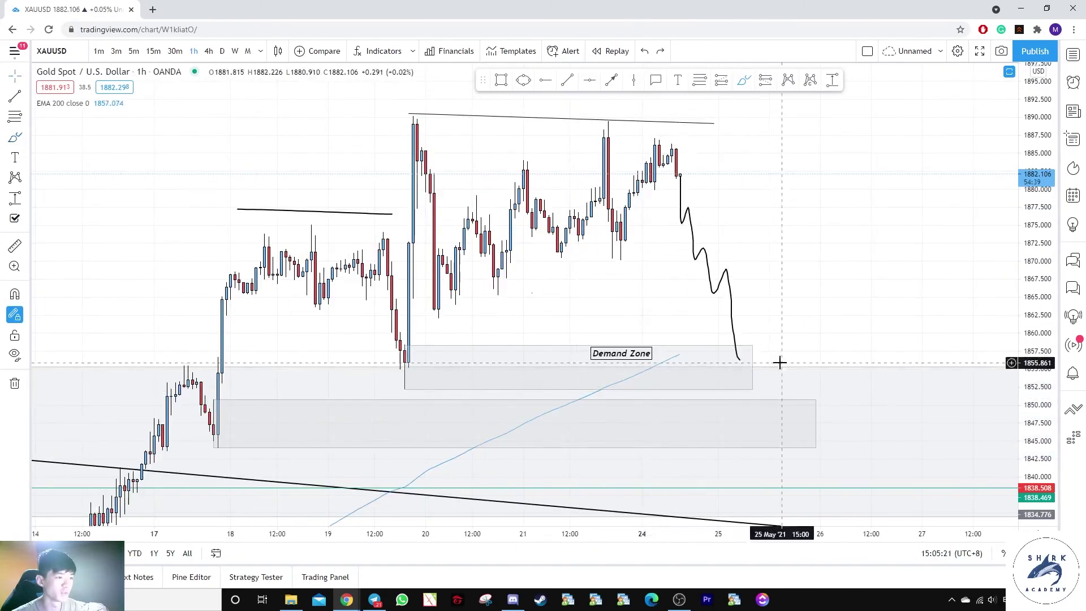
pyautogui.moveTo(752, 368); pyautogui.dragTo(843, 368)
pyautogui.click(626, 345)
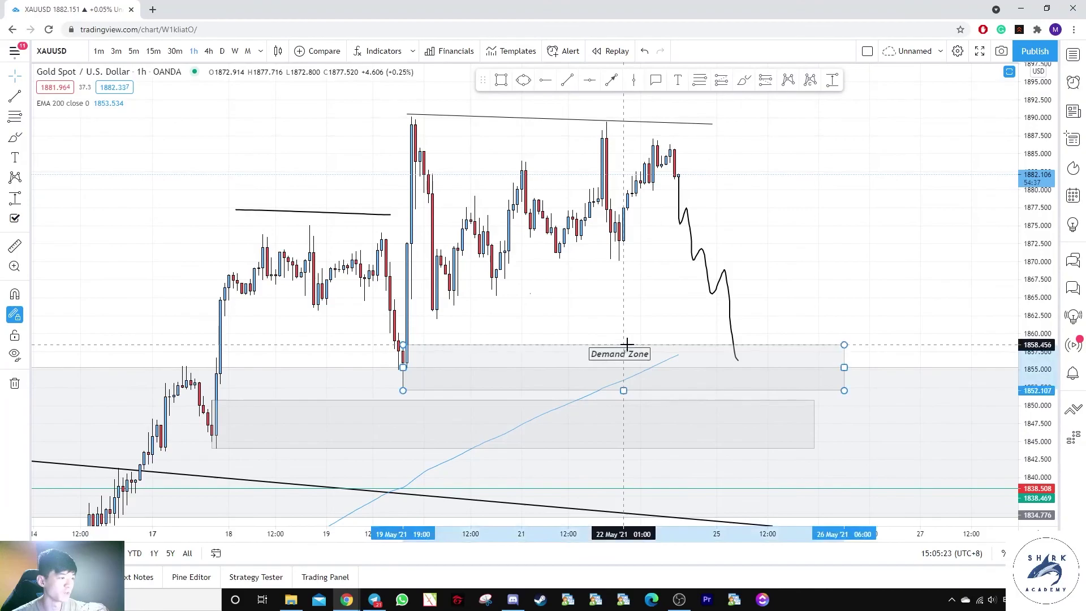
pyautogui.click(626, 318)
# Delete the projected path that falls from the latest candle into the Demand Zone
pyautogui.moveTo(820, 254); pyautogui.dragTo(839, 184)
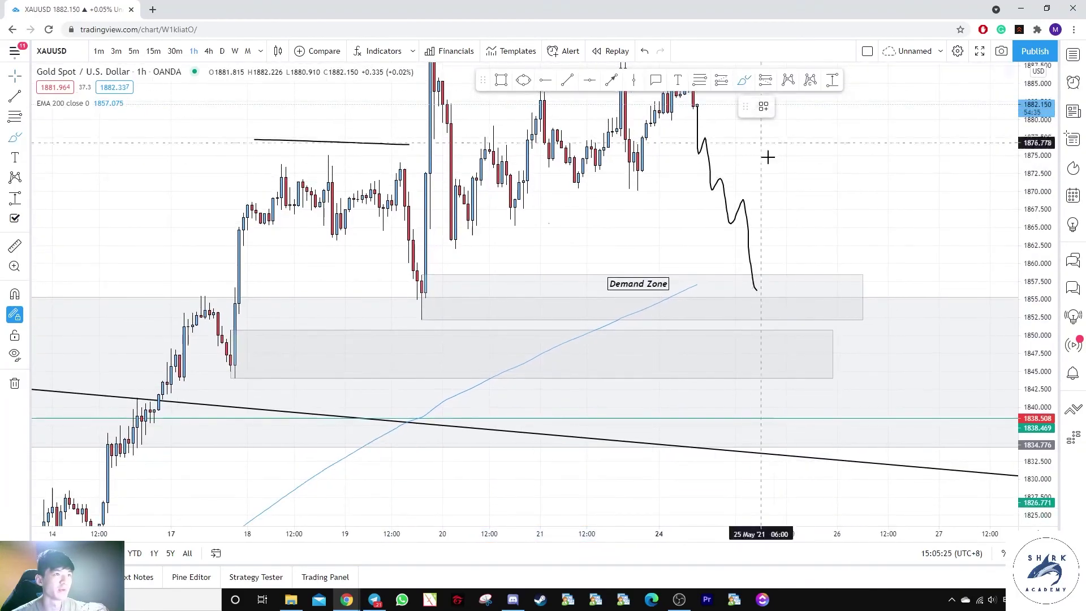
pyautogui.press('Escape')
pyautogui.moveTo(775, 163); pyautogui.dragTo(761, 179)
pyautogui.click(692, 160)
pyautogui.press('Delete')
# Sketch a path stepping down into the Demand Zone near 1854, bouncing to about 1868, retesting about 1857 and rising to about 1888
pyautogui.click(744, 82)
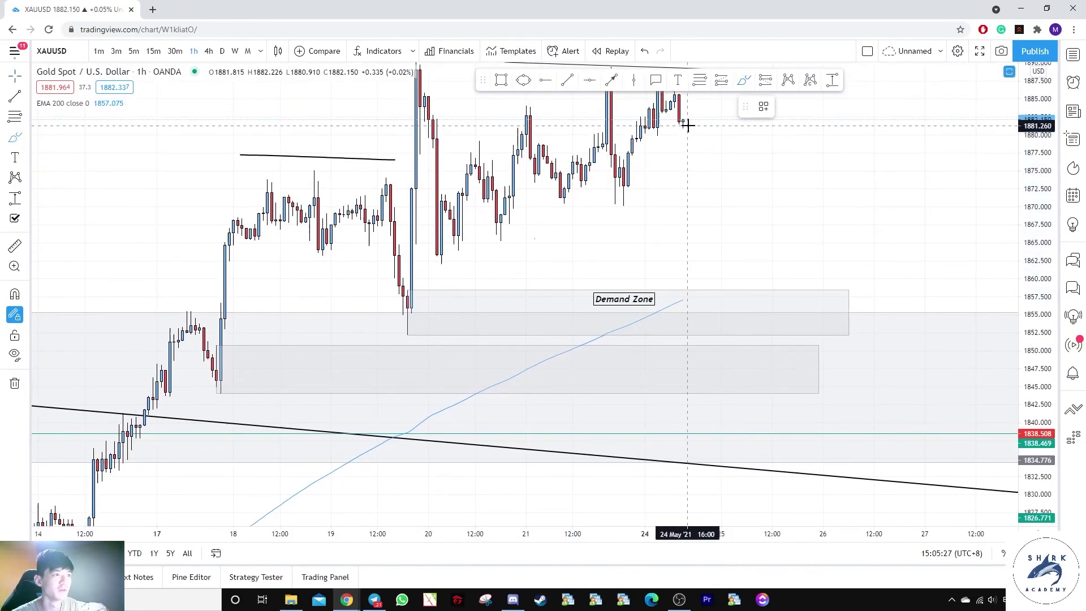
pyautogui.moveTo(688, 125)
pyautogui.mouseDown()
pyautogui.moveTo(708, 191)
pyautogui.moveTo(756, 221)
pyautogui.moveTo(826, 215)
pyautogui.mouseUp()
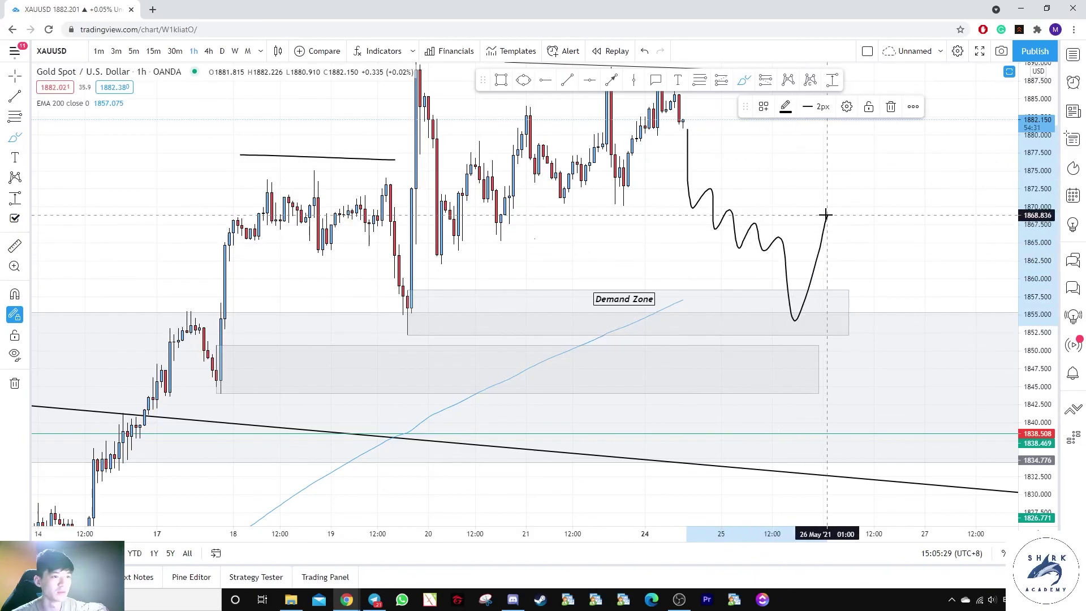
pyautogui.moveTo(863, 293); pyautogui.dragTo(913, 74)
# Mark the projected retest above the Demand Zone with two nearly horizontal brush lines at about 1862 and 1857
pyautogui.moveTo(774, 266); pyautogui.dragTo(888, 257)
pyautogui.moveTo(761, 305); pyautogui.dragTo(917, 297)
pyautogui.press('Escape')
pyautogui.moveTo(934, 232); pyautogui.dragTo(897, 280)
pyautogui.moveTo(1029, 233); pyautogui.dragTo(1029, 286)
pyautogui.moveTo(941, 210); pyautogui.dragTo(891, 221)
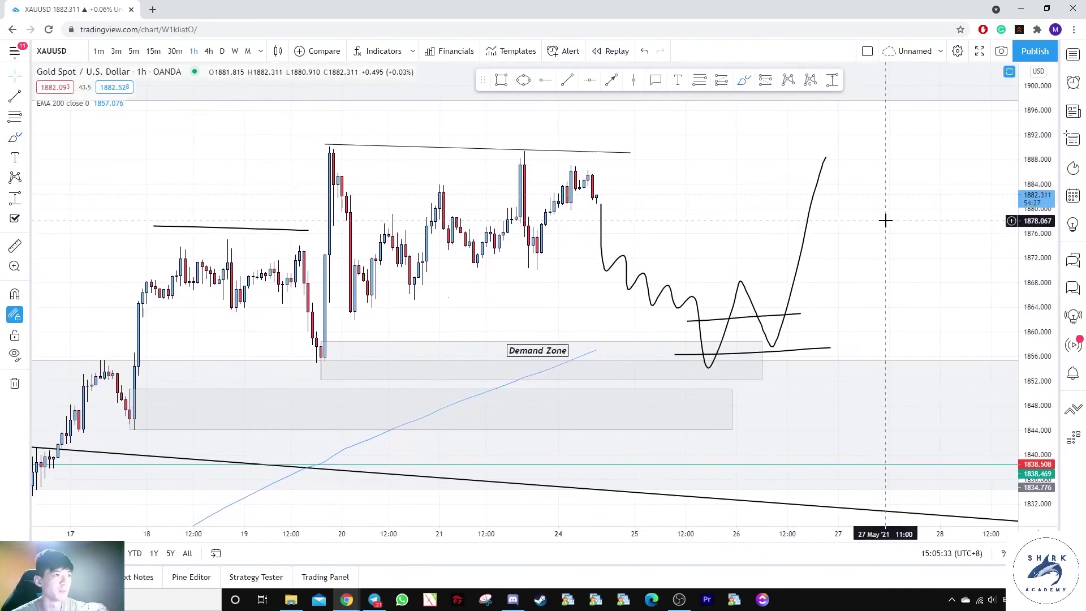